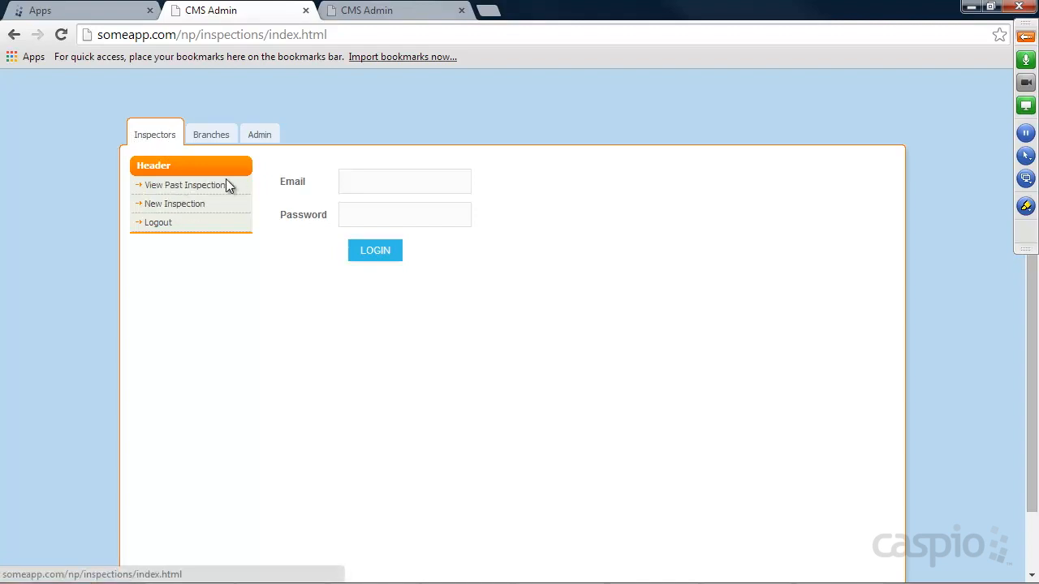
Sign in to the DataPages with the inspector's e-mail and password.
{"action": "left_click", "coordinate": [354, 180]}
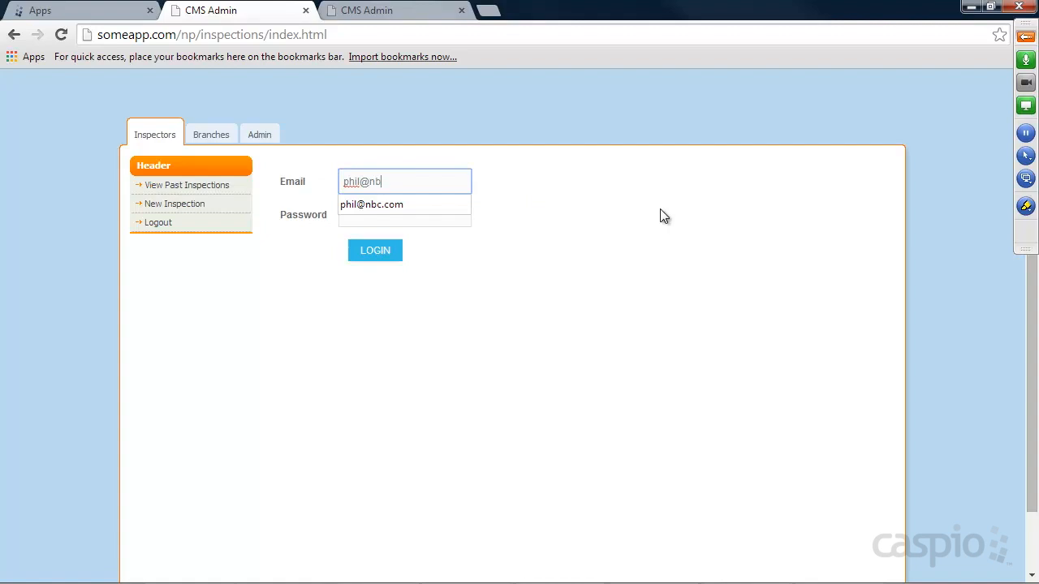
{"action": "key", "text": "Tab"}
{"action": "key", "text": "Return"}
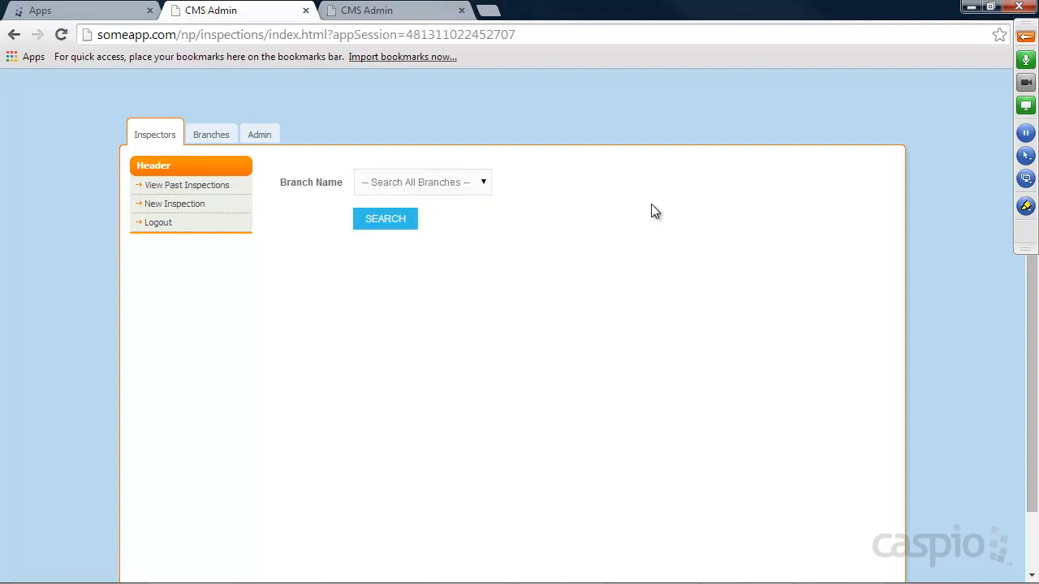
Start a new inspection and choose Branchville as its Branch Name.
{"action": "left_click", "coordinate": [186, 207]}
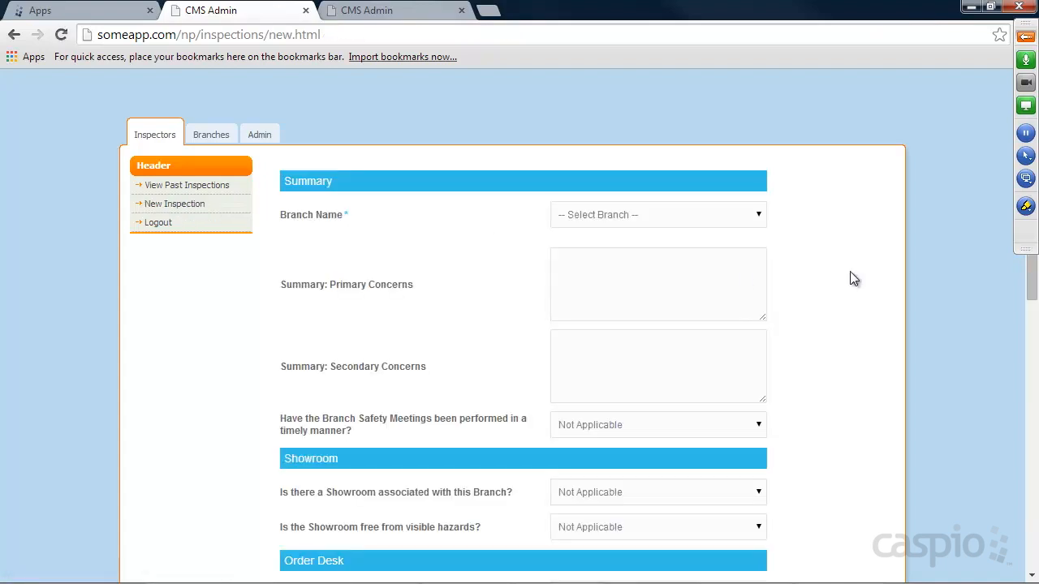
{"action": "scroll", "coordinate": [846, 269], "scroll_direction": "down", "scroll_amount": 3}
{"action": "scroll", "coordinate": [846, 269], "scroll_direction": "down", "scroll_amount": 5}
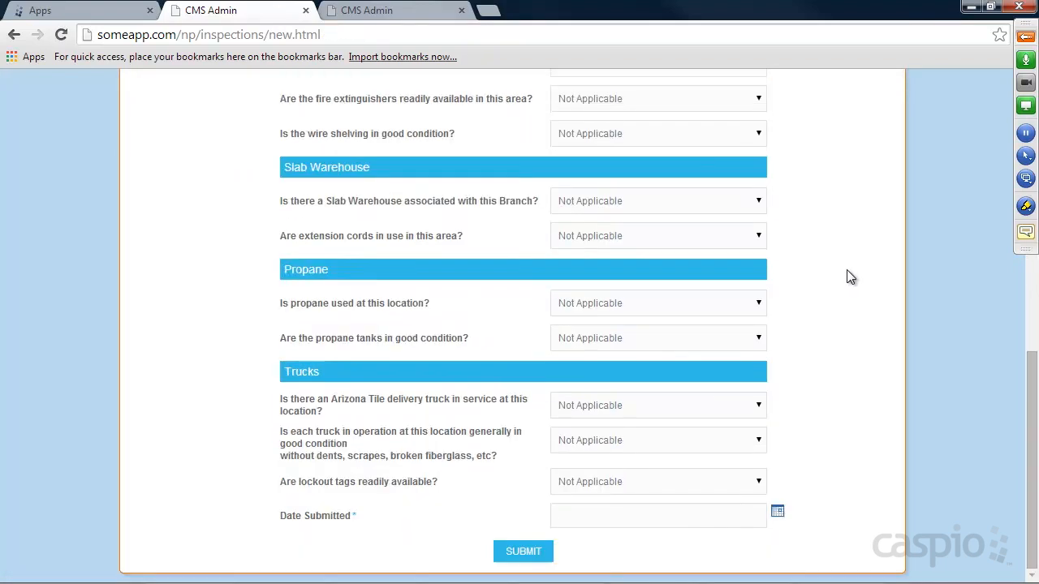
{"action": "scroll", "coordinate": [846, 270], "scroll_direction": "up", "scroll_amount": 8}
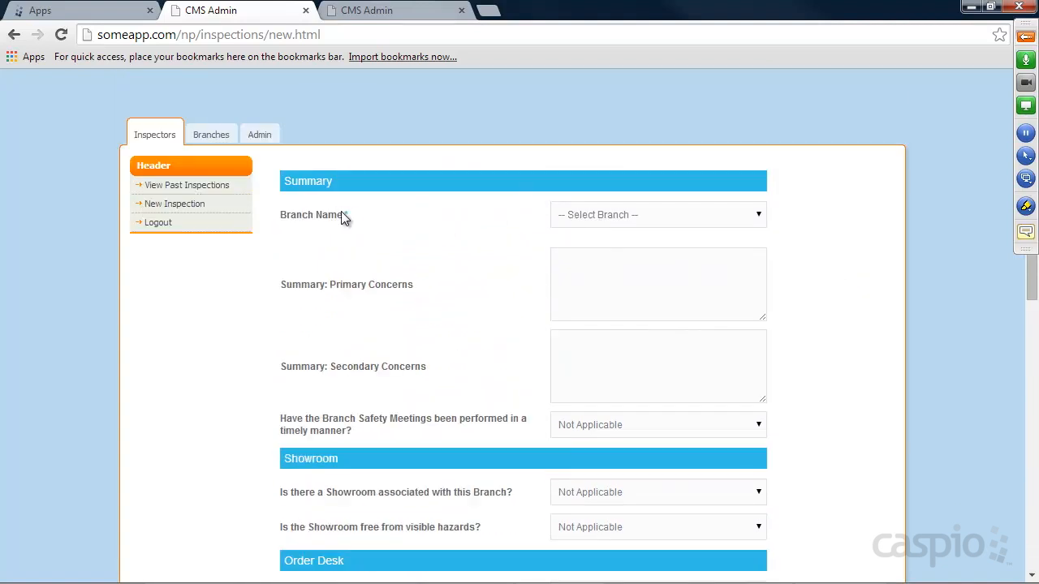
{"action": "left_click", "coordinate": [647, 216]}
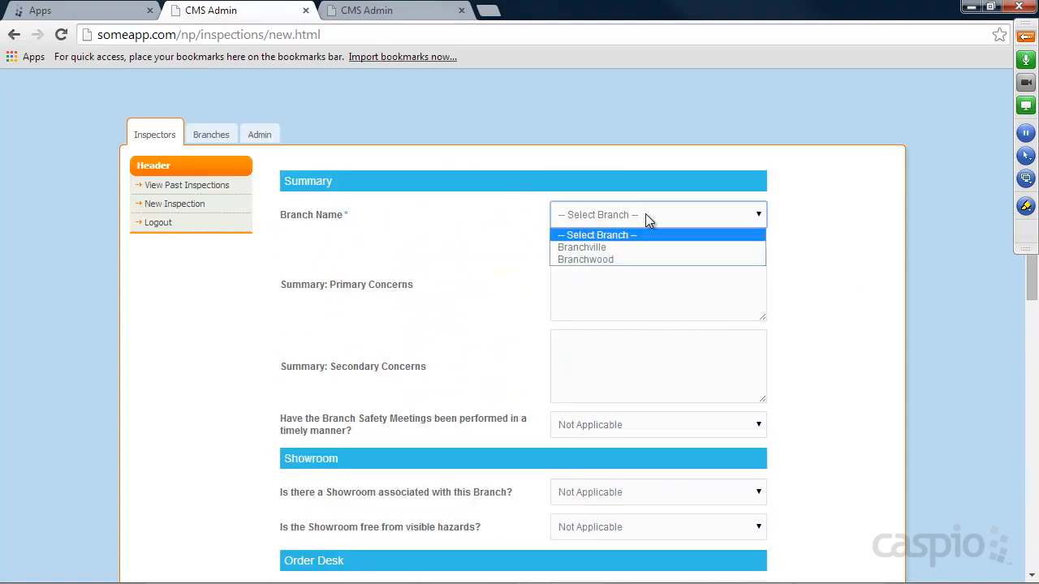
{"action": "left_click", "coordinate": [614, 251]}
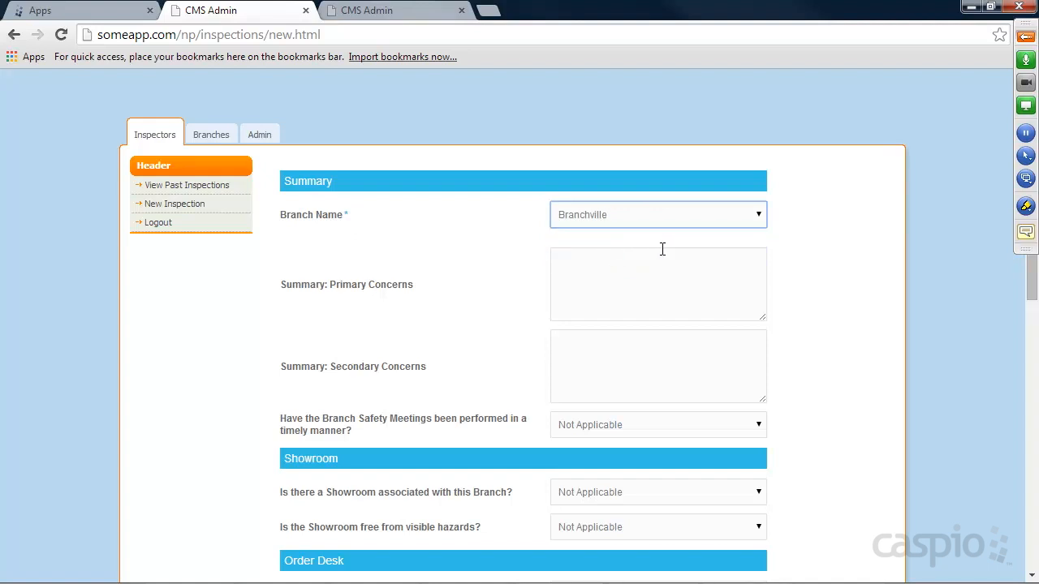
{"action": "left_click", "coordinate": [579, 244]}
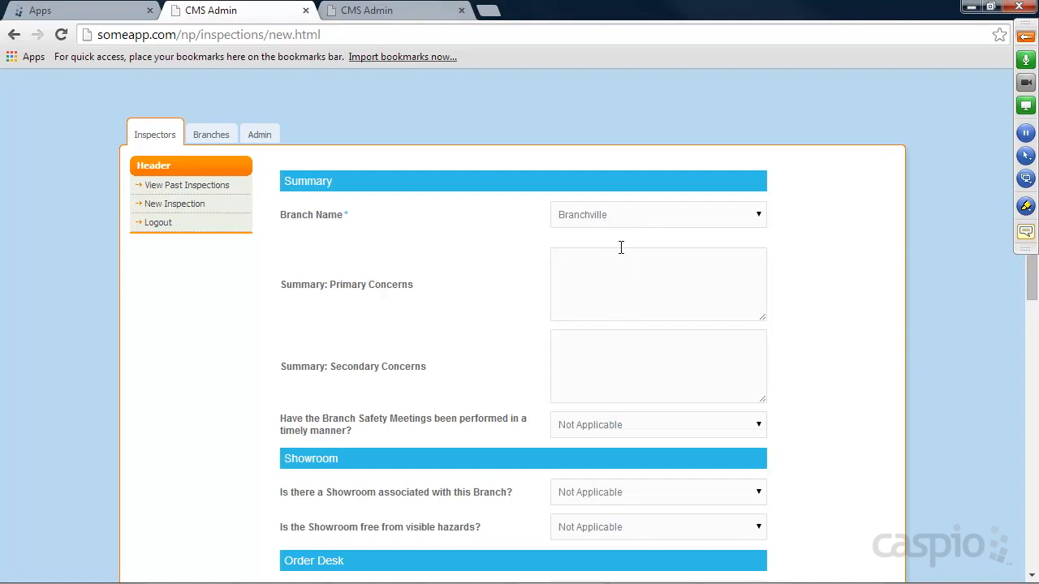
Enter 'no concerns' for Primary Concerns and 'na' for Secondary Concerns in the summary.
{"action": "left_click", "coordinate": [615, 276]}
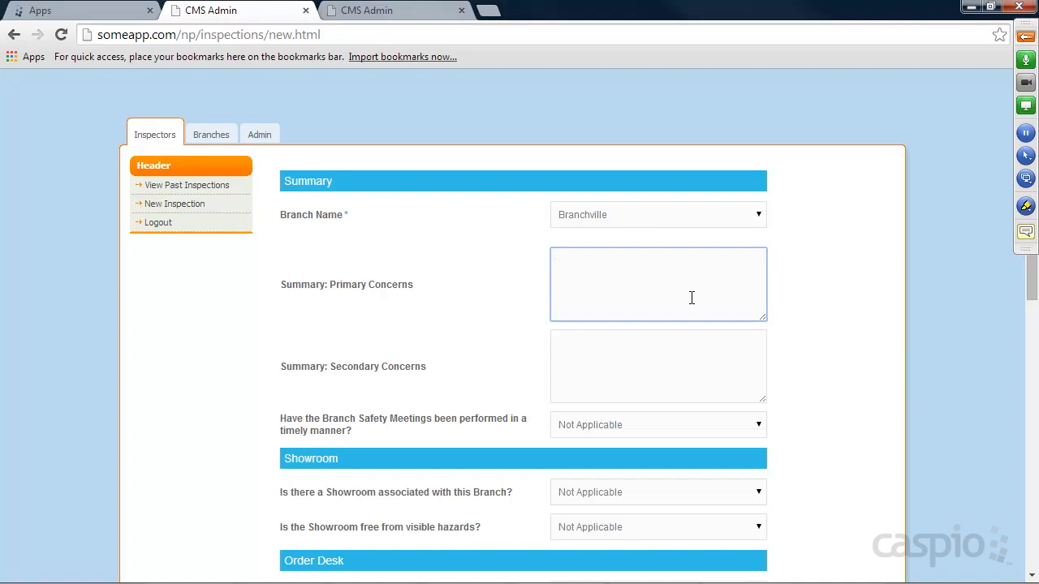
{"action": "type", "text": "no concerns"}
{"action": "key", "text": "Tab"}
{"action": "type", "text": "na"}
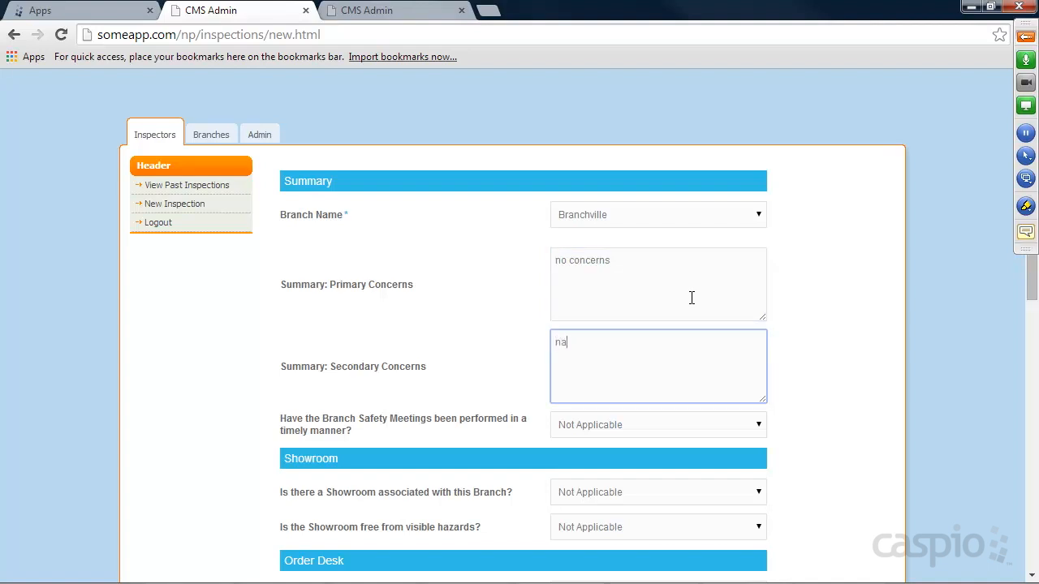
{"action": "left_click", "coordinate": [842, 329]}
{"action": "scroll", "coordinate": [840, 311], "scroll_direction": "down", "scroll_amount": 3}
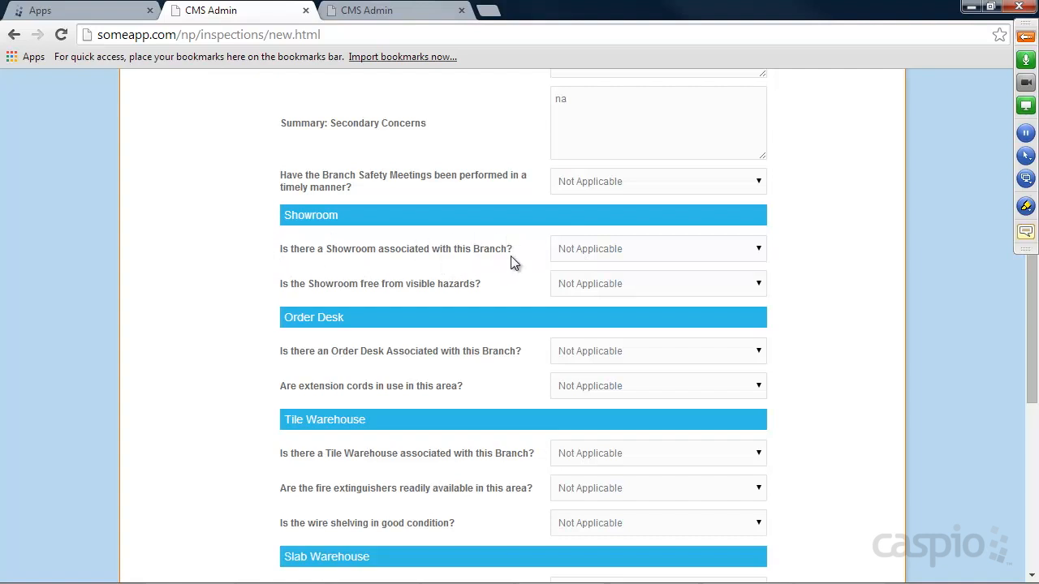
{"action": "scroll", "coordinate": [828, 231], "scroll_direction": "up", "scroll_amount": 2}
{"action": "scroll", "coordinate": [821, 229], "scroll_direction": "down", "scroll_amount": 2}
Answer Yes to having a Showroom and No to the showroom being hazard-free.
{"action": "left_click", "coordinate": [649, 249]}
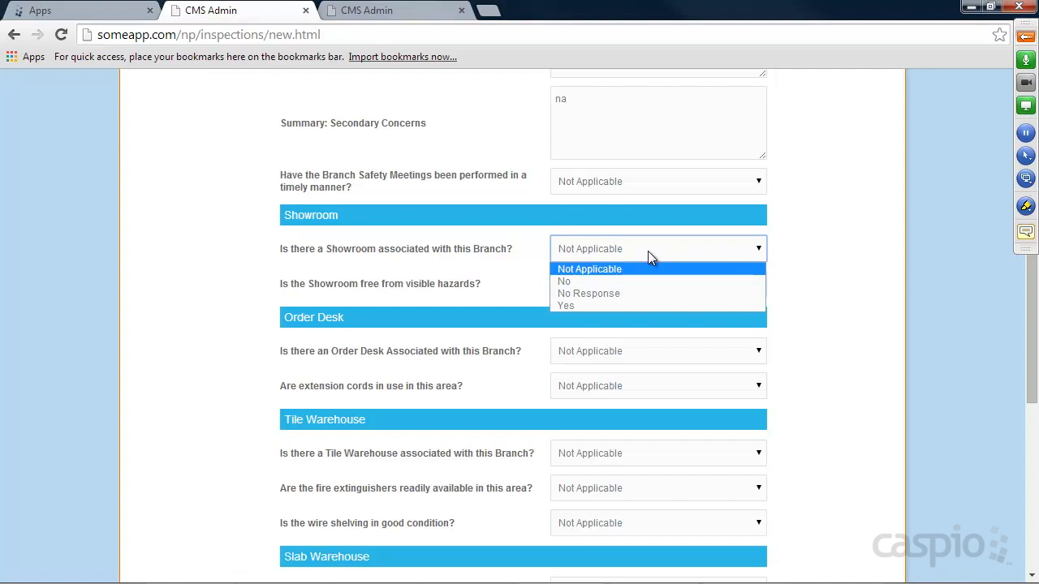
{"action": "left_click", "coordinate": [809, 255]}
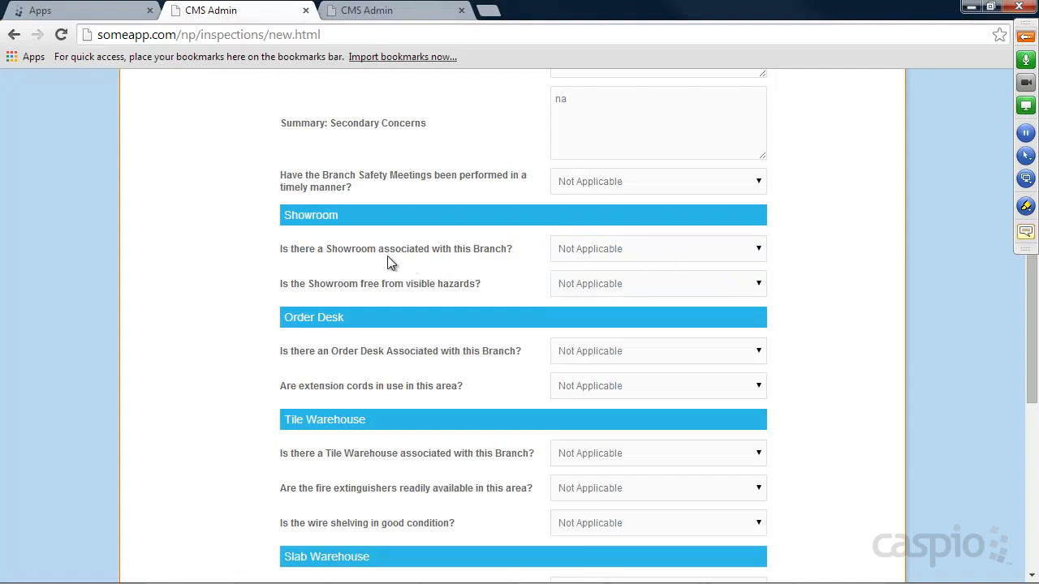
{"action": "left_click", "coordinate": [598, 259]}
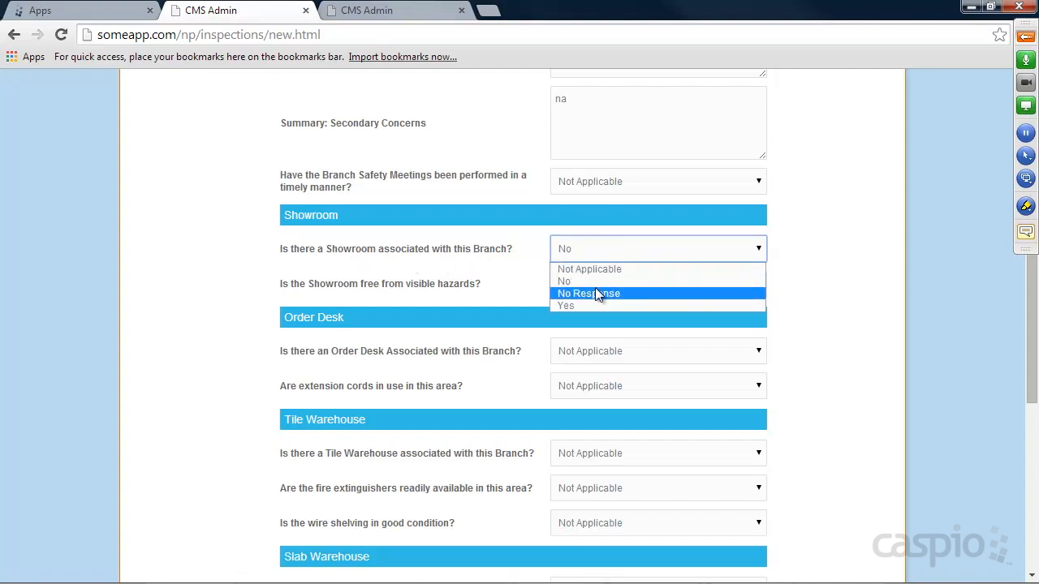
{"action": "left_click", "coordinate": [591, 304]}
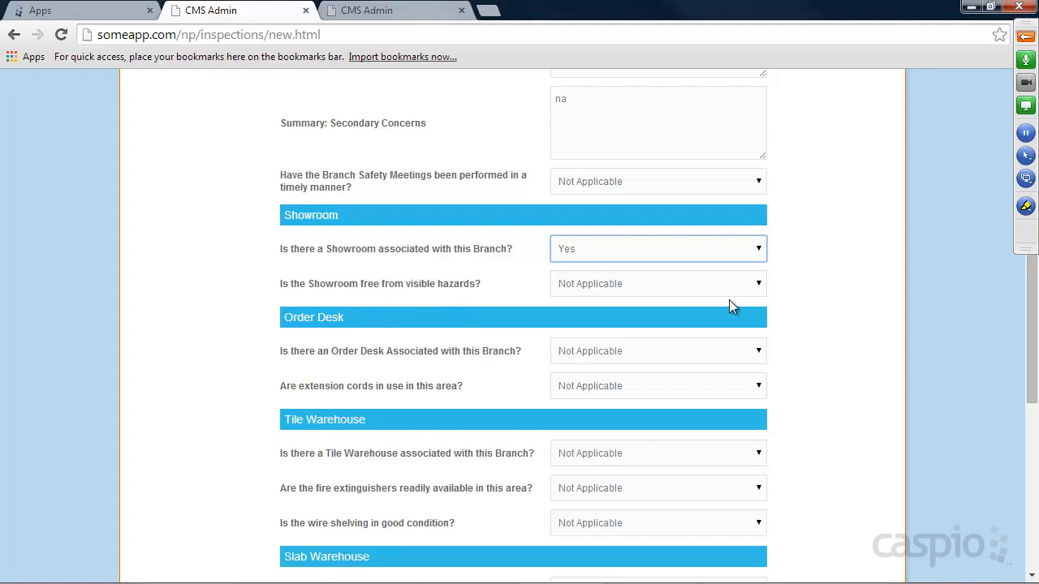
{"action": "left_click", "coordinate": [632, 286]}
{"action": "left_click", "coordinate": [572, 316]}
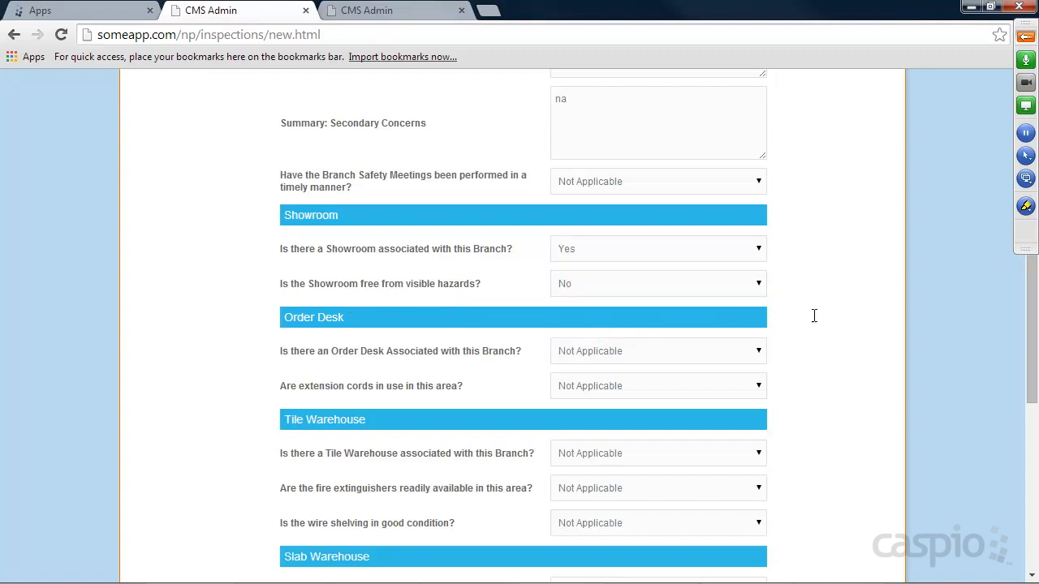
Answer shelving Yes, extension cords No Response, propane No, delivery truck Yes, lockout tags No Response.
{"action": "scroll", "coordinate": [806, 319], "scroll_direction": "down", "scroll_amount": 2}
{"action": "scroll", "coordinate": [815, 317], "scroll_direction": "down", "scroll_amount": 3}
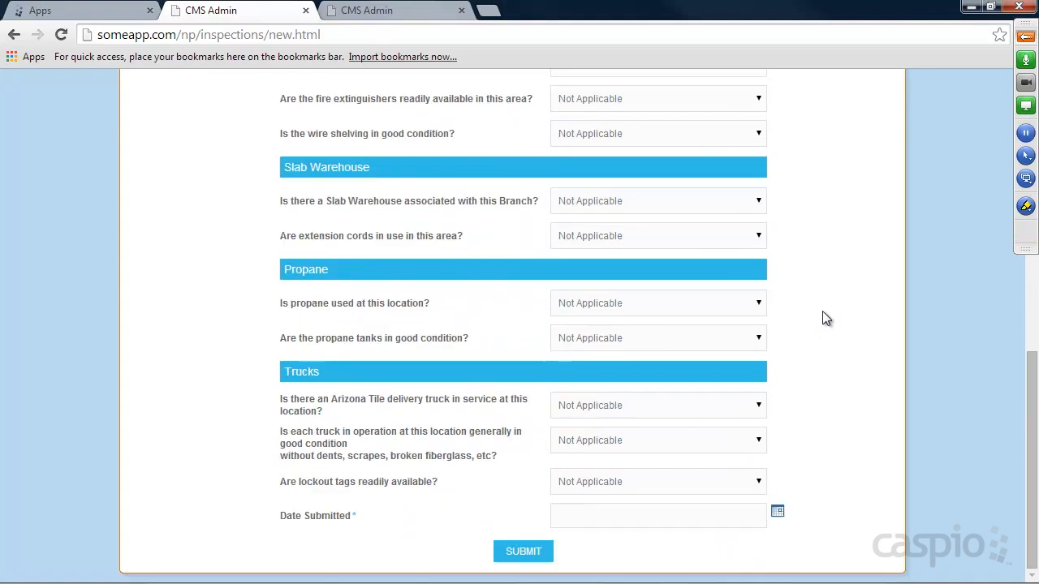
{"action": "left_click", "coordinate": [631, 136]}
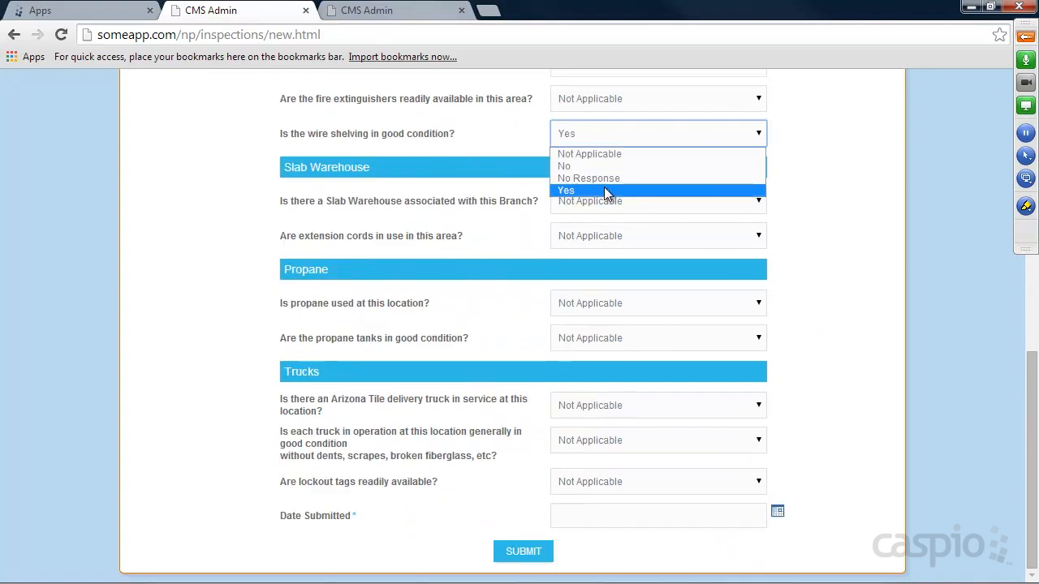
{"action": "left_click", "coordinate": [608, 193]}
{"action": "left_click", "coordinate": [610, 233]}
{"action": "left_click", "coordinate": [604, 280]}
{"action": "left_click", "coordinate": [593, 337]}
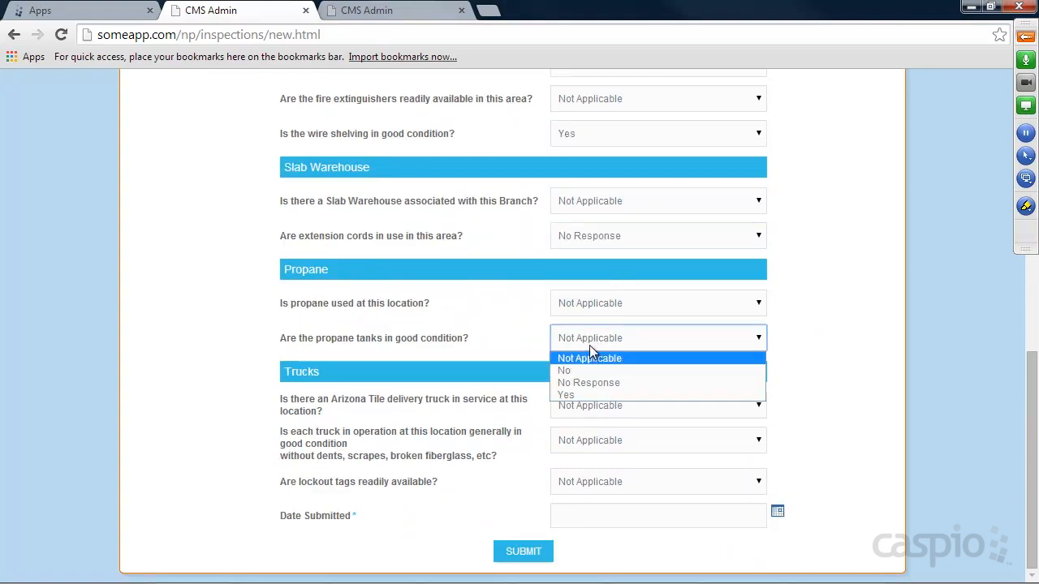
{"action": "left_click", "coordinate": [573, 371]}
{"action": "left_click", "coordinate": [577, 406]}
{"action": "left_click", "coordinate": [577, 459]}
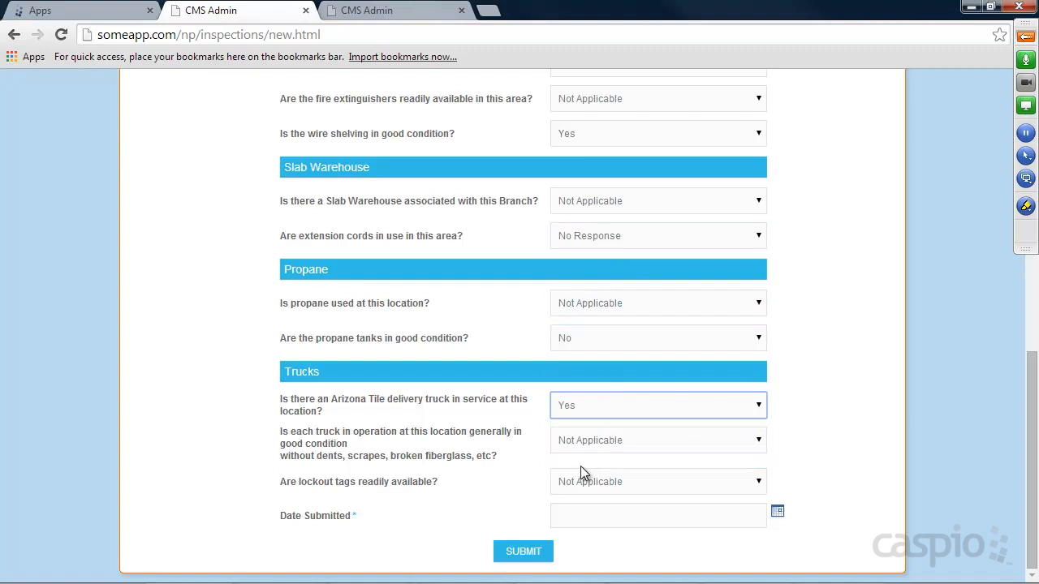
{"action": "left_click", "coordinate": [583, 483]}
{"action": "left_click", "coordinate": [583, 526]}
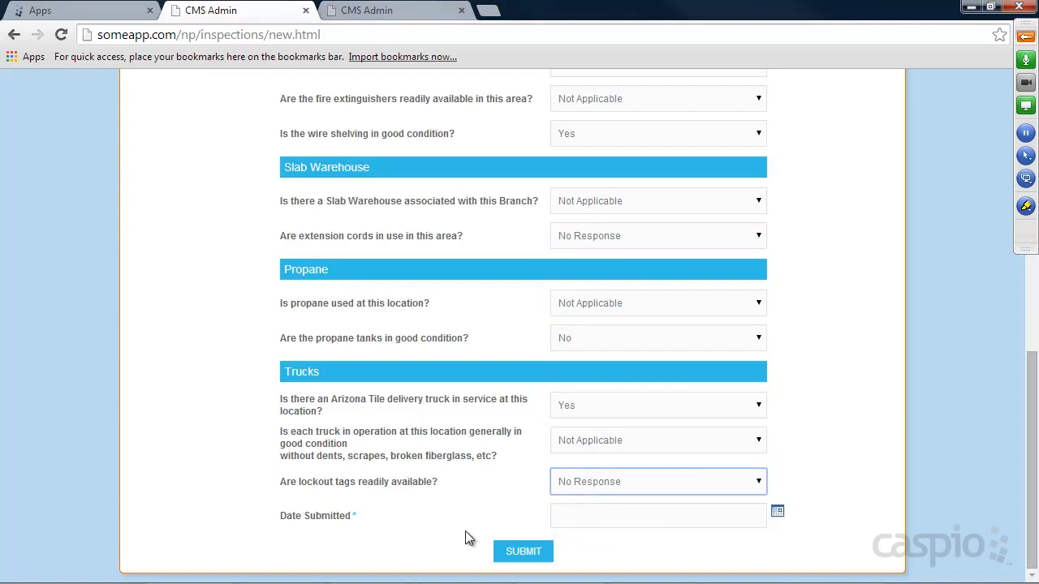
Set Date Submitted to 05/16/2014 and submit the inspection.
{"action": "left_click", "coordinate": [777, 512]}
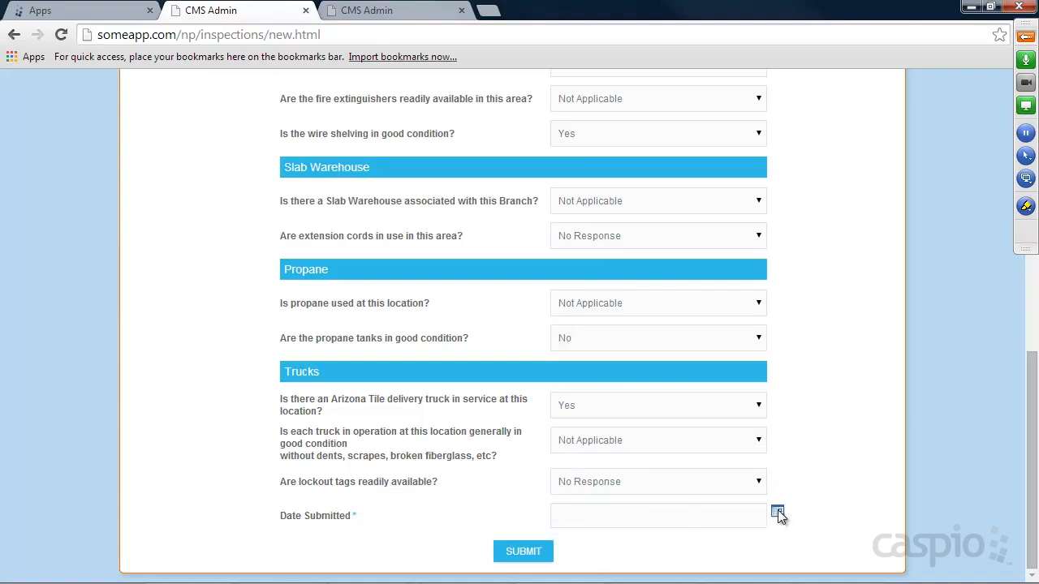
{"action": "left_click", "coordinate": [872, 578]}
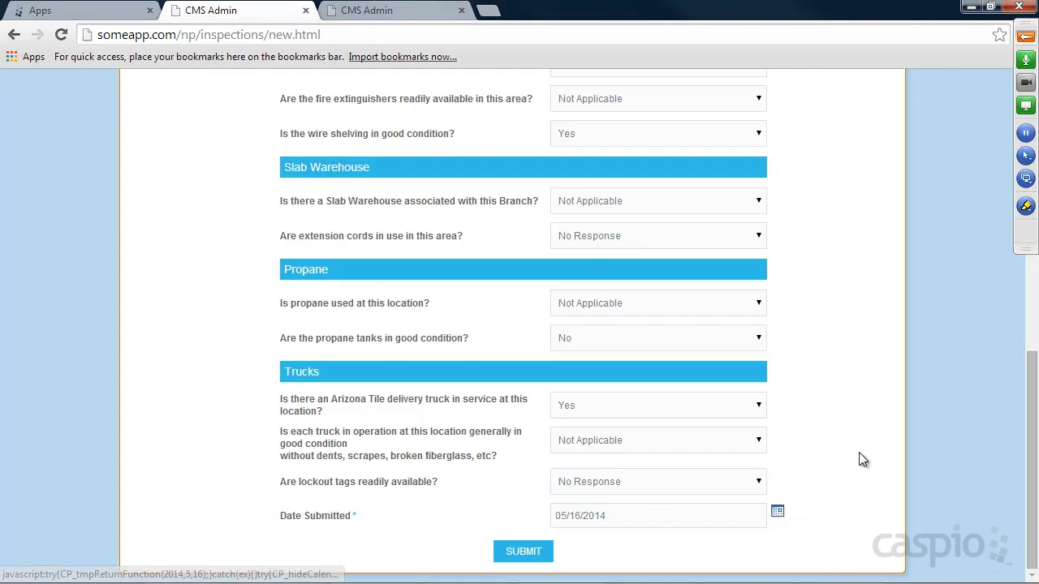
{"action": "left_click", "coordinate": [546, 551]}
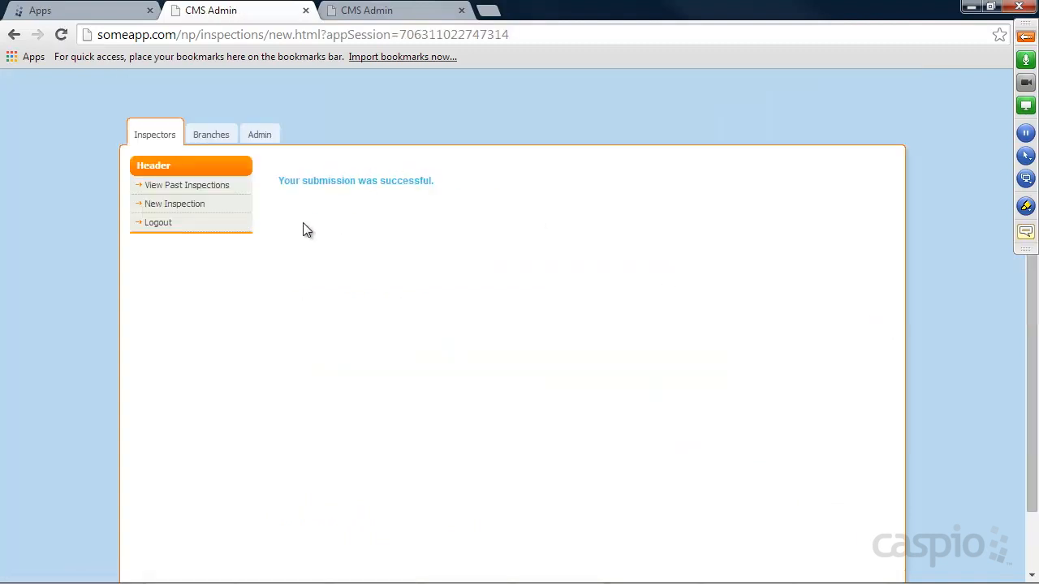
Search past inspections with '-- Search All Branches --' to list all six records.
{"action": "left_click", "coordinate": [187, 186]}
{"action": "left_click", "coordinate": [403, 188]}
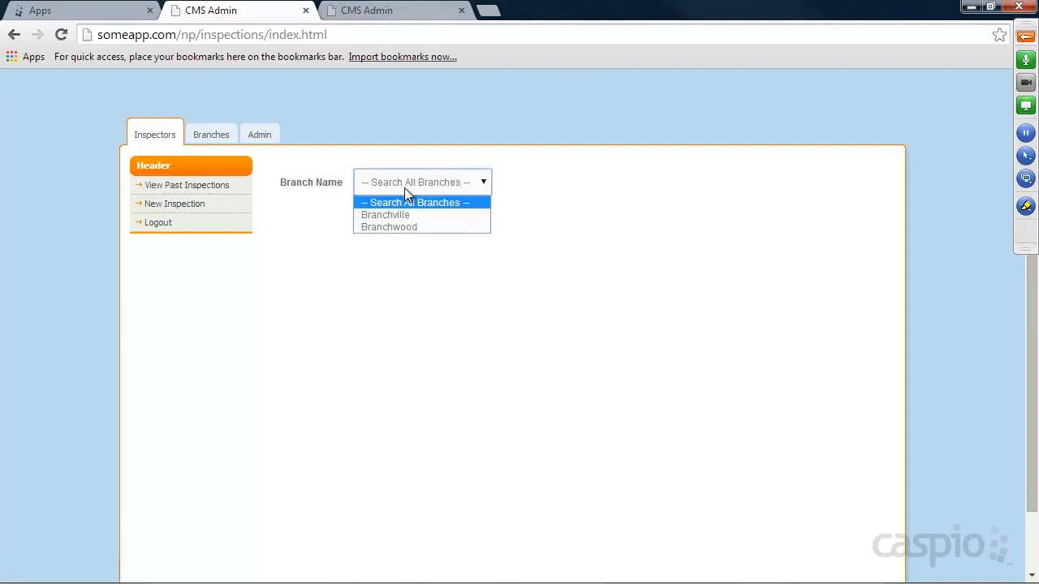
{"action": "left_click", "coordinate": [406, 203]}
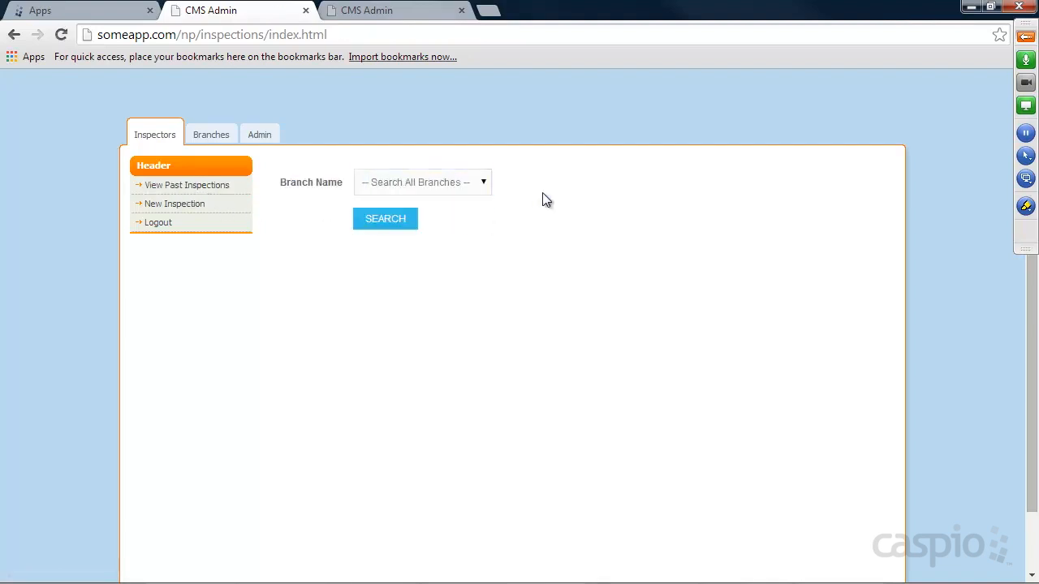
{"action": "left_click", "coordinate": [380, 221]}
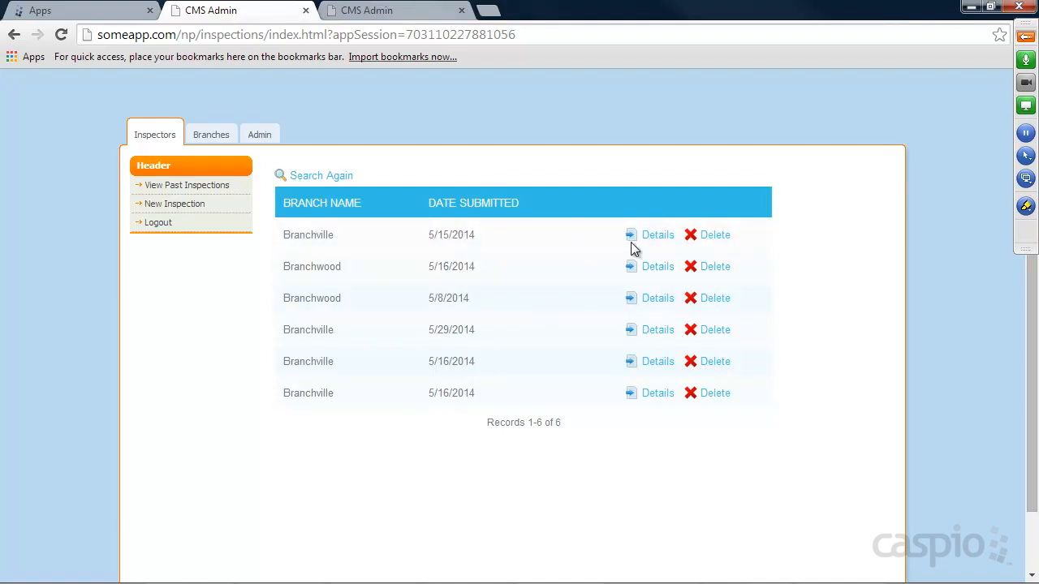
Open the first Branchville inspection (5/15/2014) and change its Branch Name to Branchwood.
{"action": "left_click", "coordinate": [661, 239]}
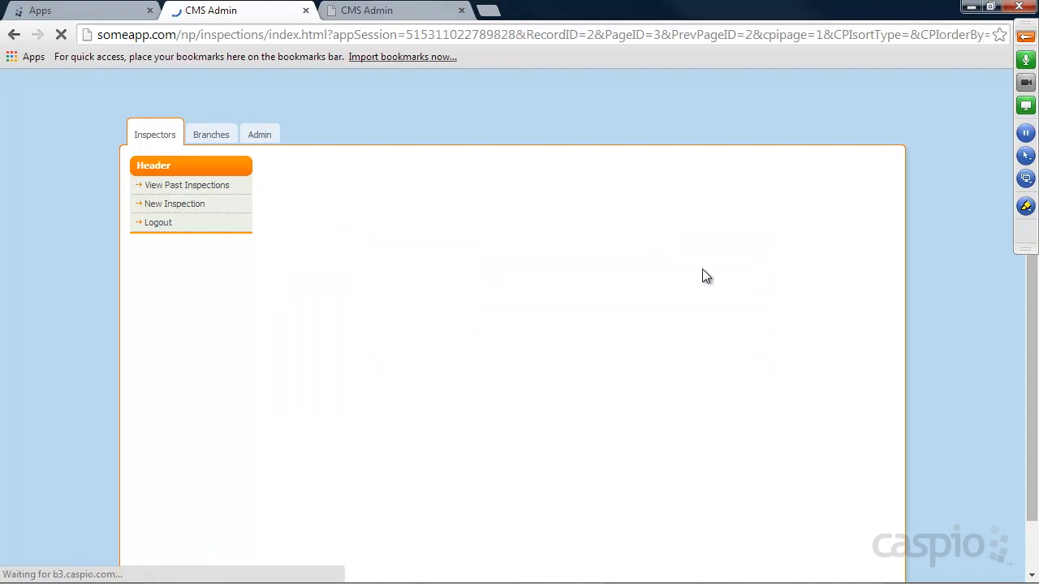
{"action": "scroll", "coordinate": [760, 265], "scroll_direction": "down", "scroll_amount": 5}
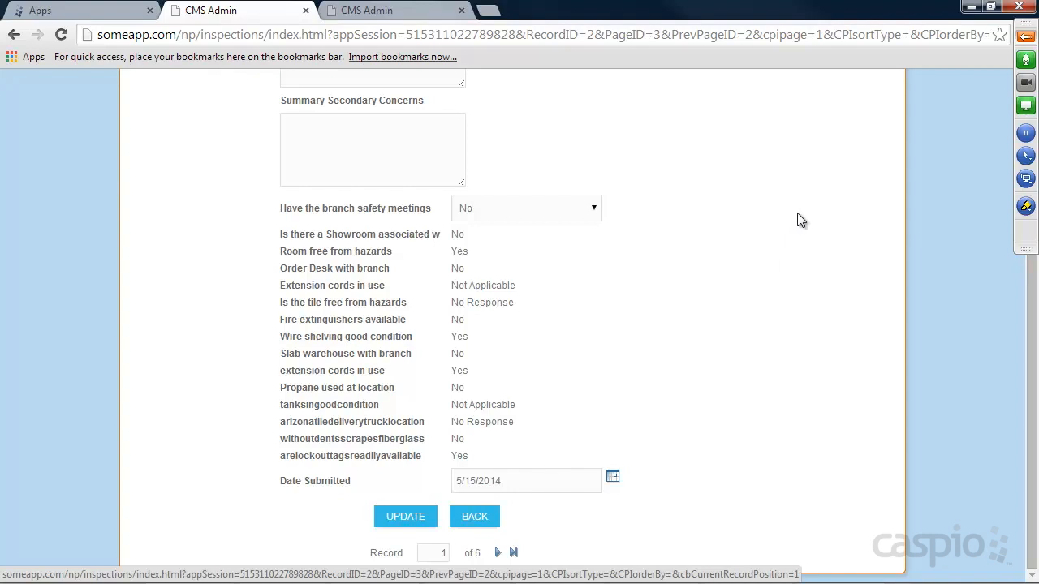
{"action": "scroll", "coordinate": [795, 214], "scroll_direction": "up", "scroll_amount": 5}
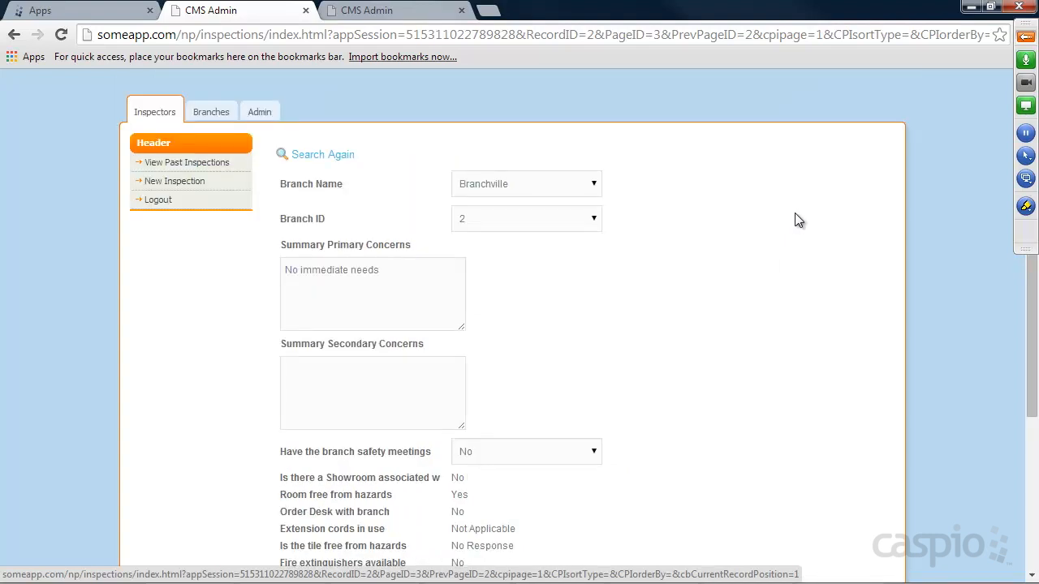
{"action": "left_click", "coordinate": [538, 192]}
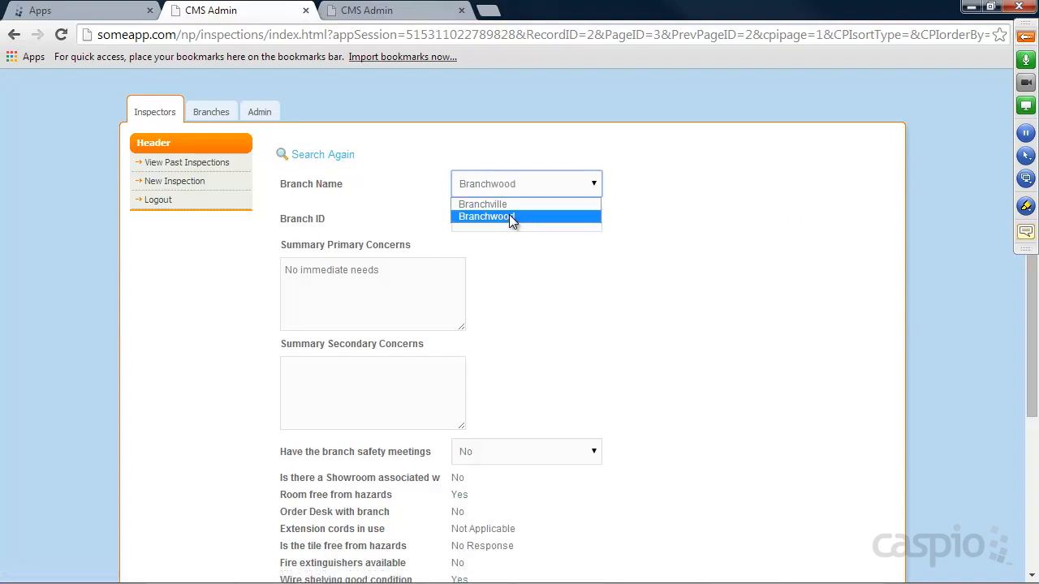
{"action": "left_click", "coordinate": [509, 213]}
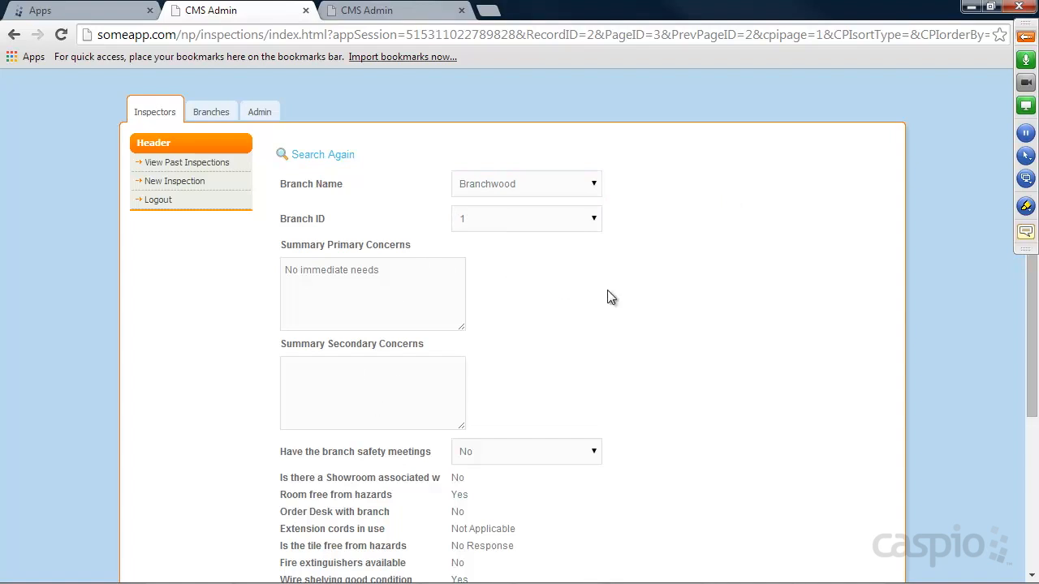
{"action": "scroll", "coordinate": [611, 297], "scroll_direction": "down", "scroll_amount": 2}
{"action": "scroll", "coordinate": [631, 301], "scroll_direction": "down", "scroll_amount": 1}
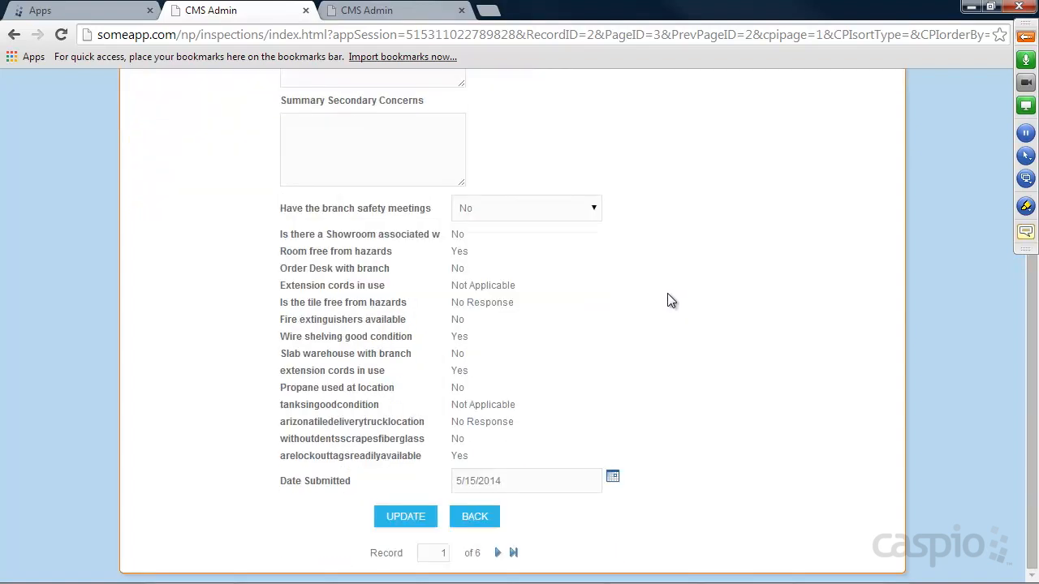
{"action": "scroll", "coordinate": [680, 288], "scroll_direction": "up", "scroll_amount": 3}
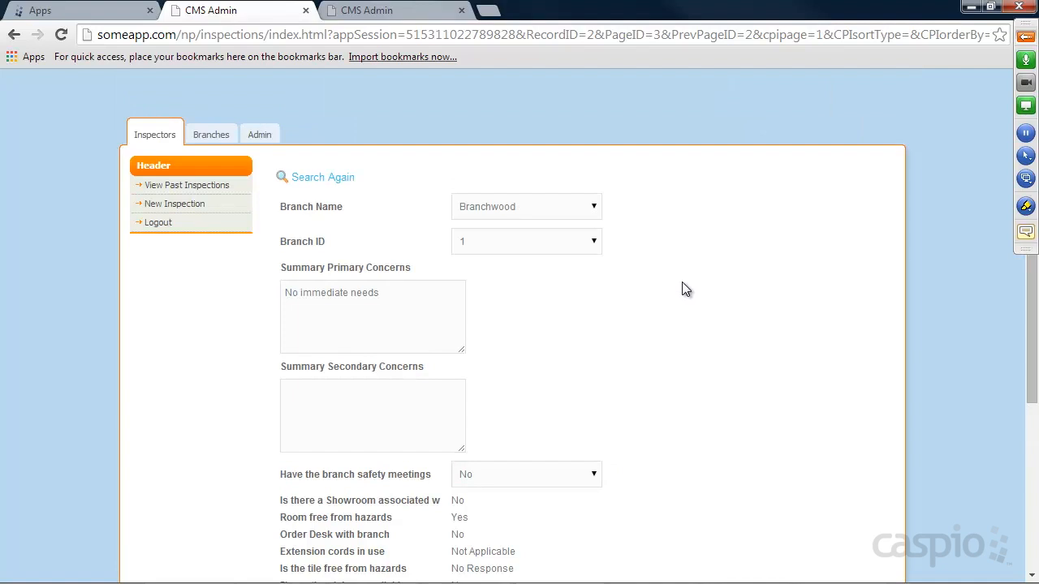
Log in on the Branches page with the branch manager's e-mail and password.
{"action": "left_click", "coordinate": [217, 142]}
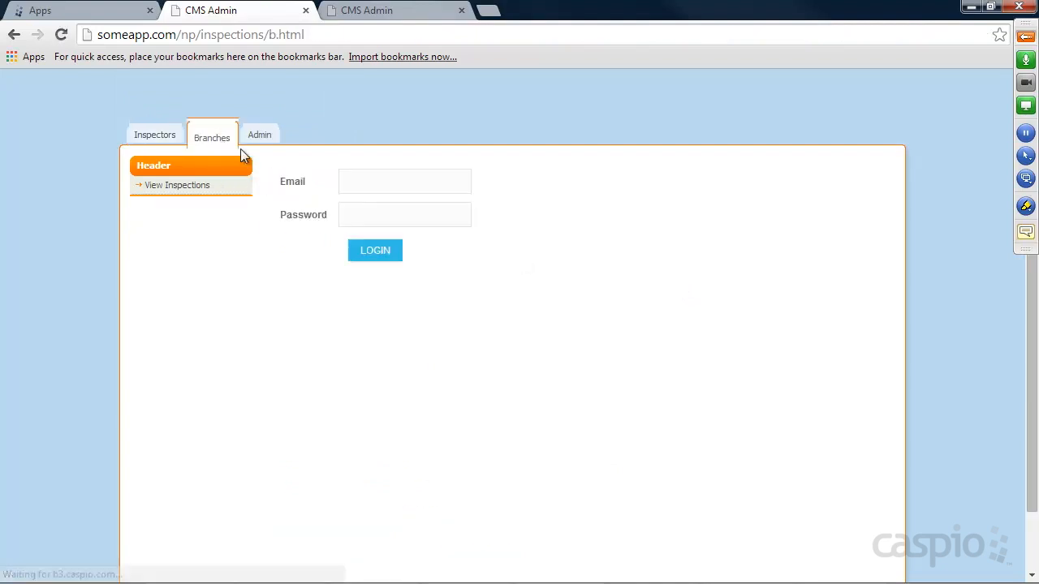
{"action": "left_click", "coordinate": [350, 177]}
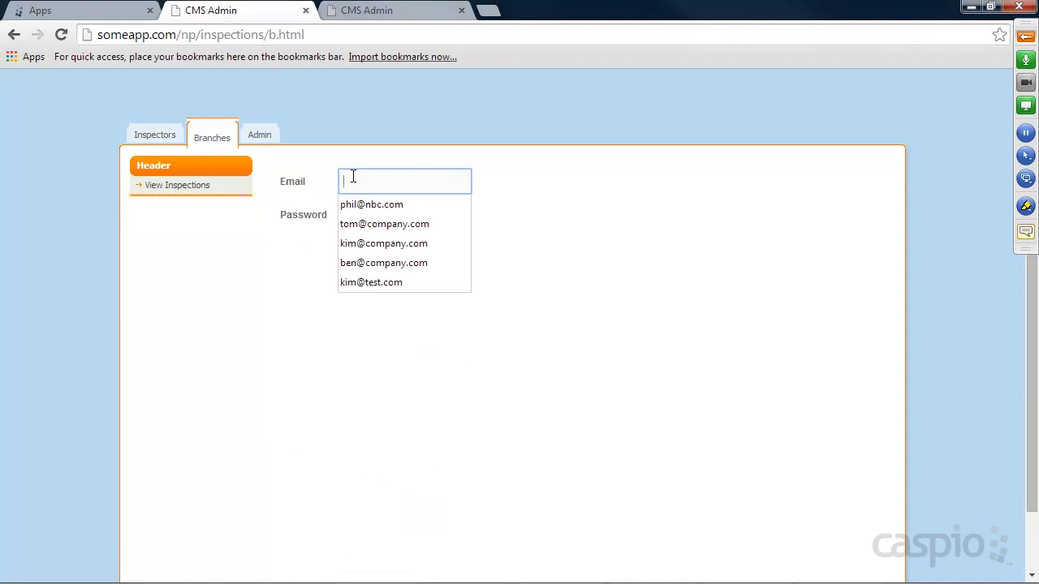
{"action": "key", "text": "Tab"}
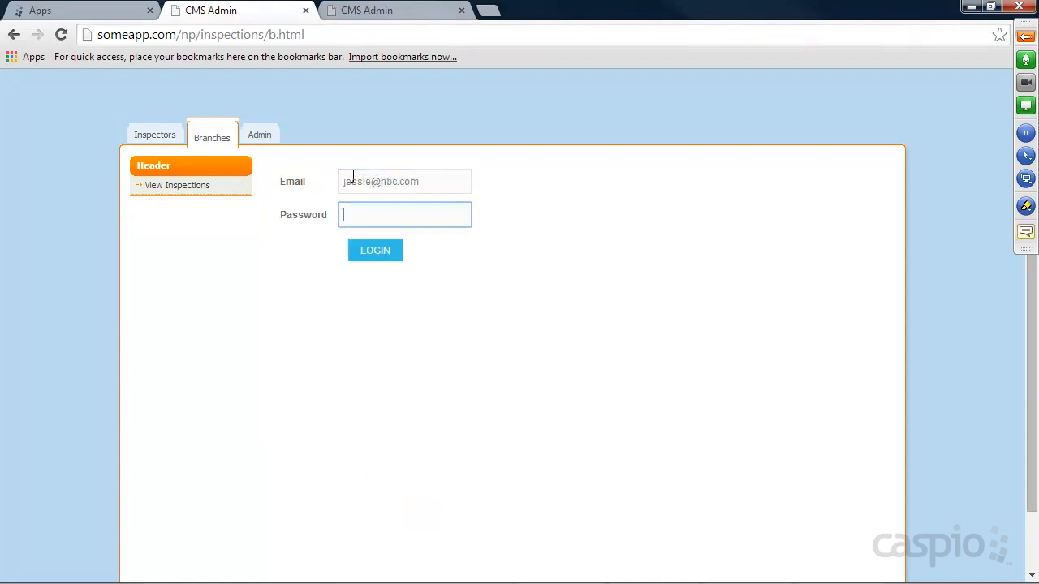
{"action": "key", "text": "Return"}
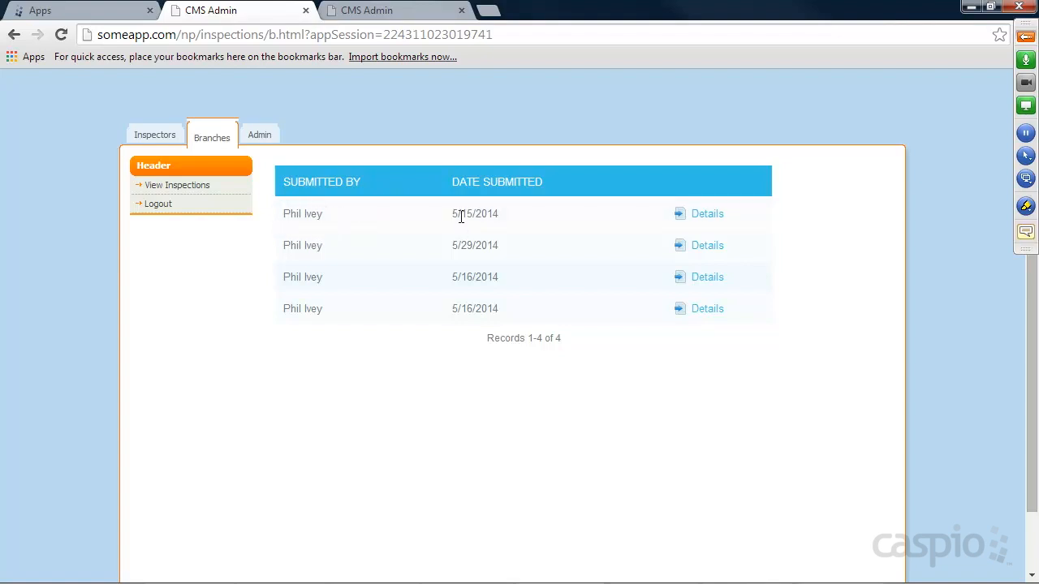
Compare the first row's submitted date with today's date, then open the third inspection's details.
{"action": "left_click_drag", "start_coordinate": [451, 214], "coordinate": [499, 213]}
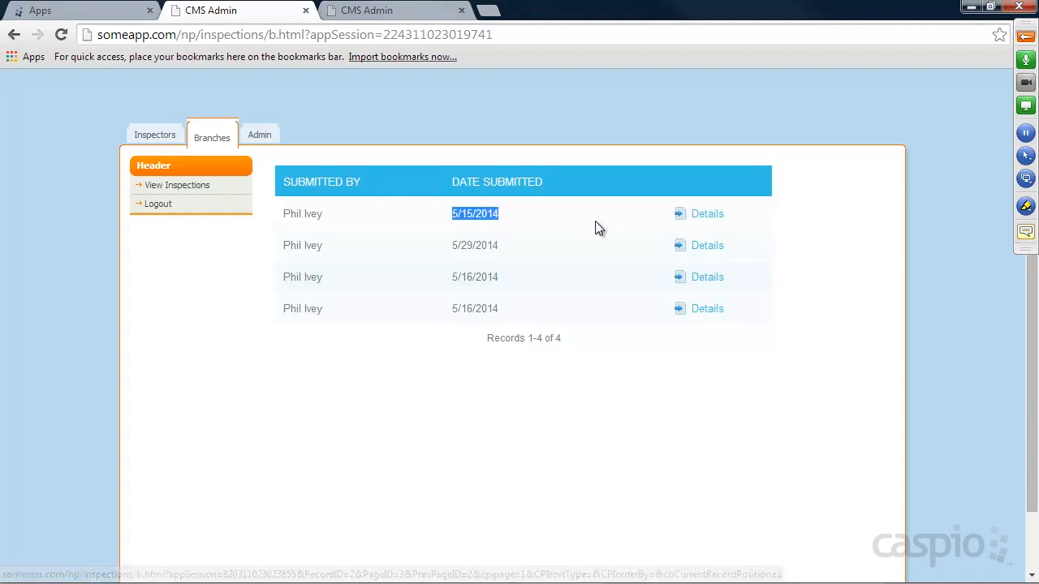
{"action": "left_click", "coordinate": [1004, 573]}
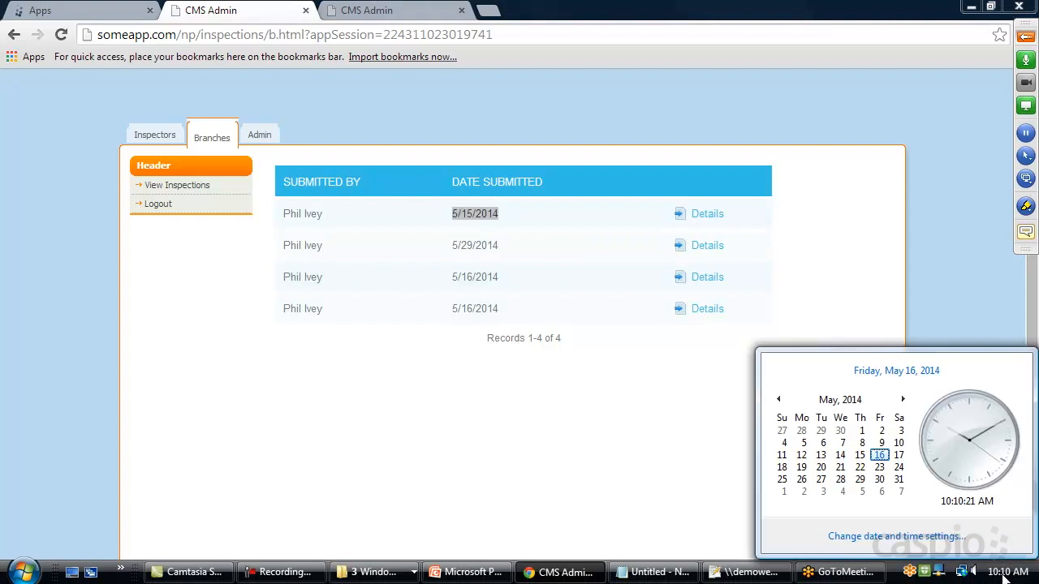
{"action": "left_click", "coordinate": [703, 471]}
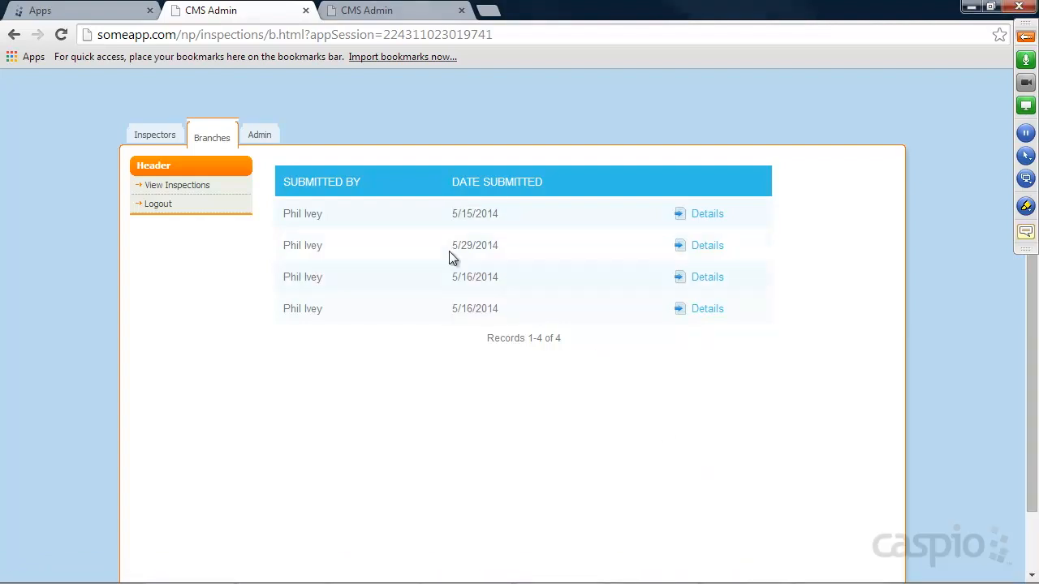
{"action": "left_click", "coordinate": [707, 277]}
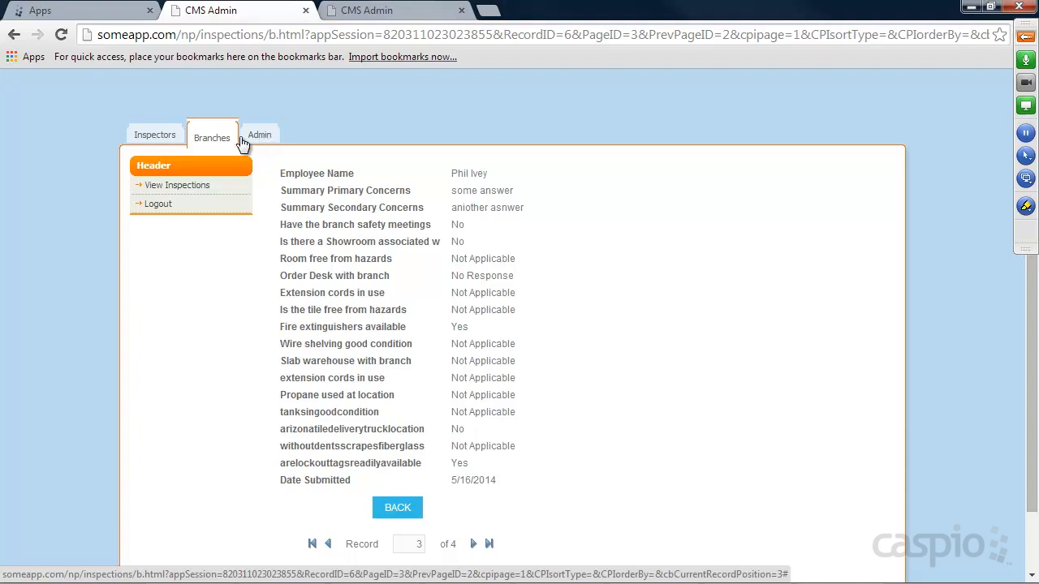
Create a blank app named 'Branch Inspect' from the Apps list and open it.
{"action": "left_click", "coordinate": [94, 14]}
{"action": "mouse_move", "coordinate": [190, 239]}
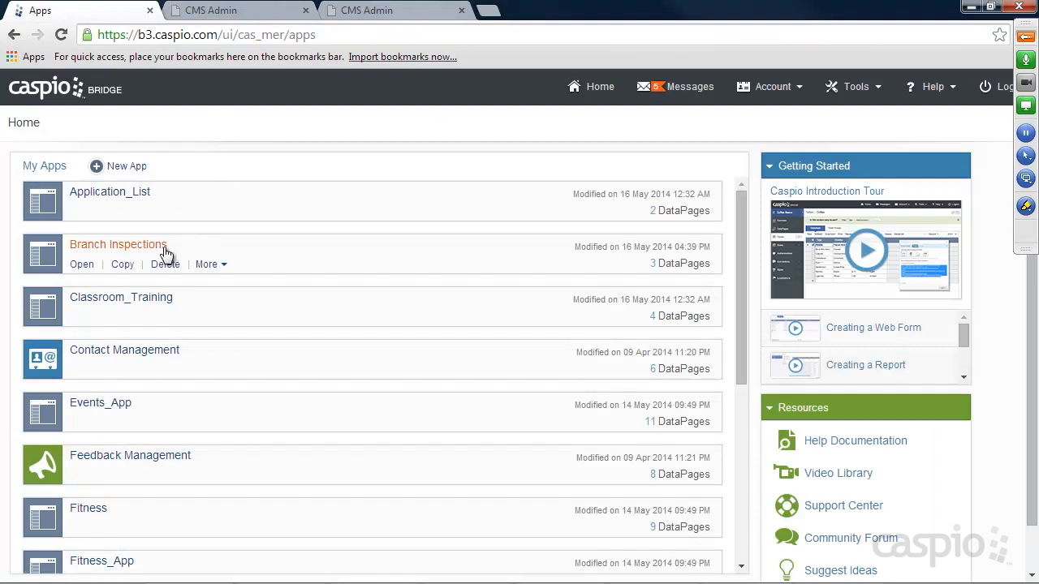
{"action": "left_click", "coordinate": [127, 170]}
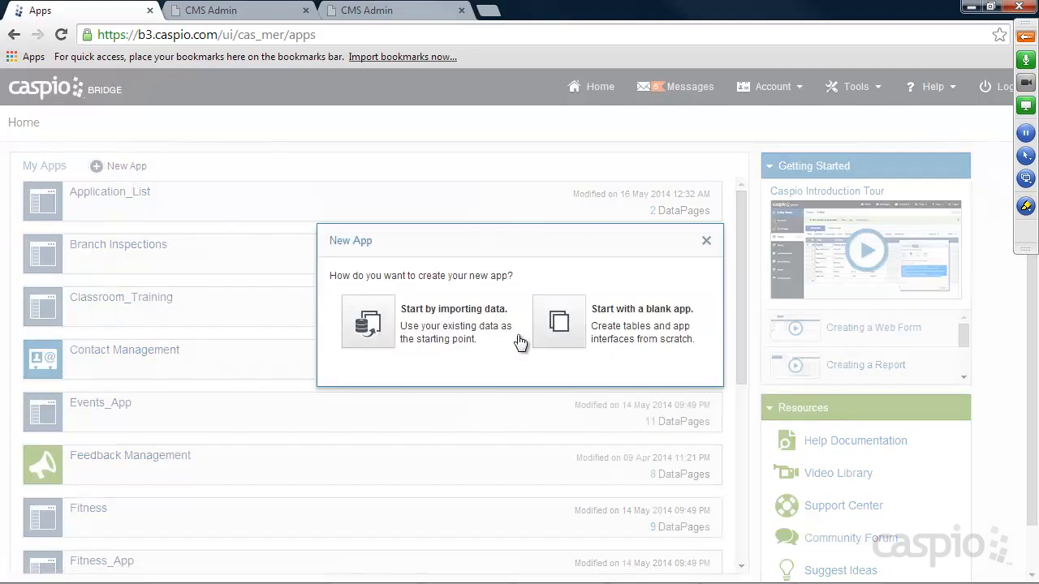
{"action": "left_click", "coordinate": [560, 322]}
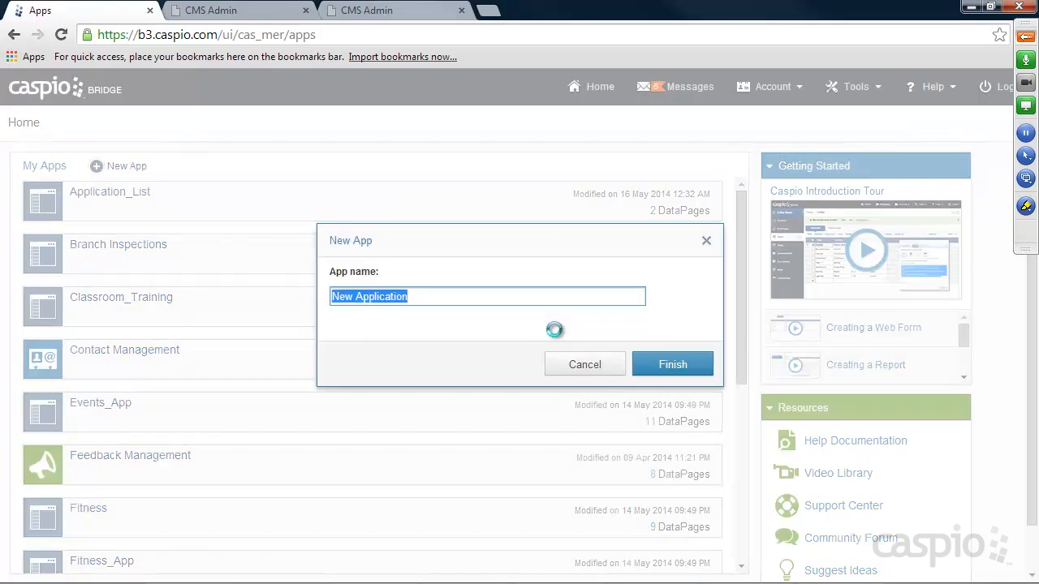
{"action": "type", "text": "Branch Inspect"}
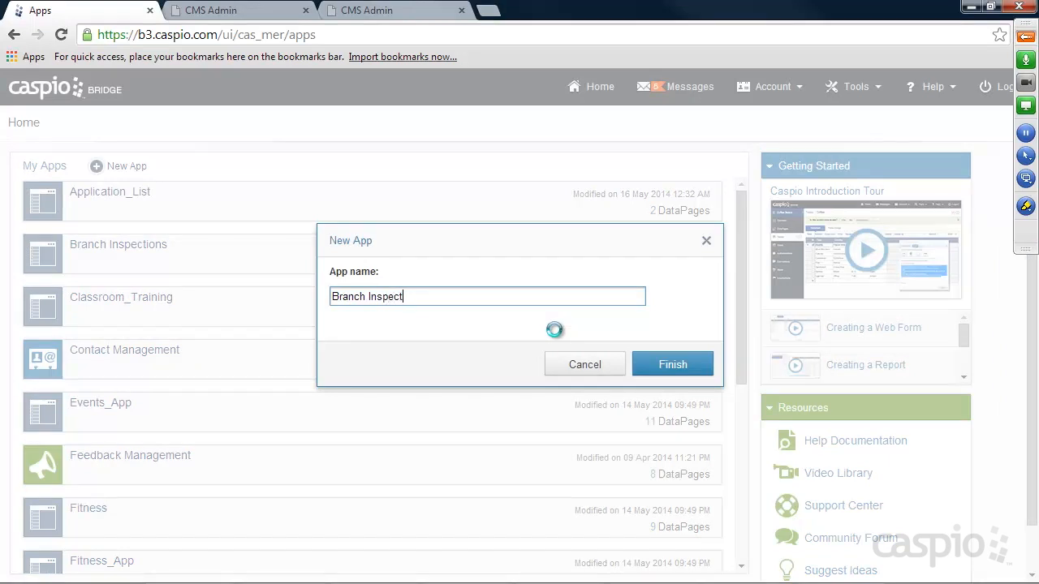
{"action": "left_click", "coordinate": [671, 369]}
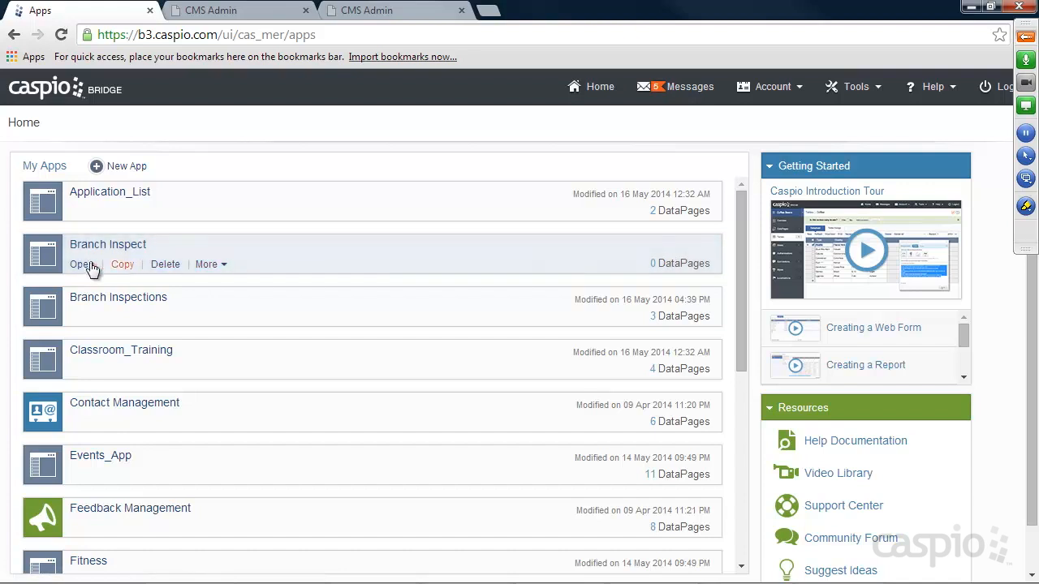
{"action": "left_click", "coordinate": [82, 264]}
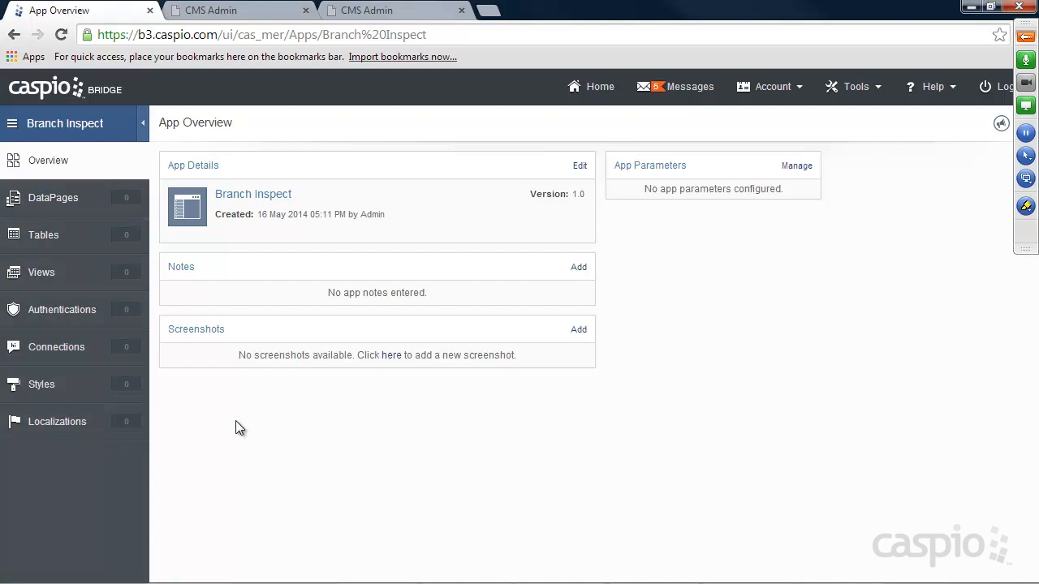
Go to the Branch Inspect app's Tables and start a new blank table.
{"action": "left_click", "coordinate": [73, 240]}
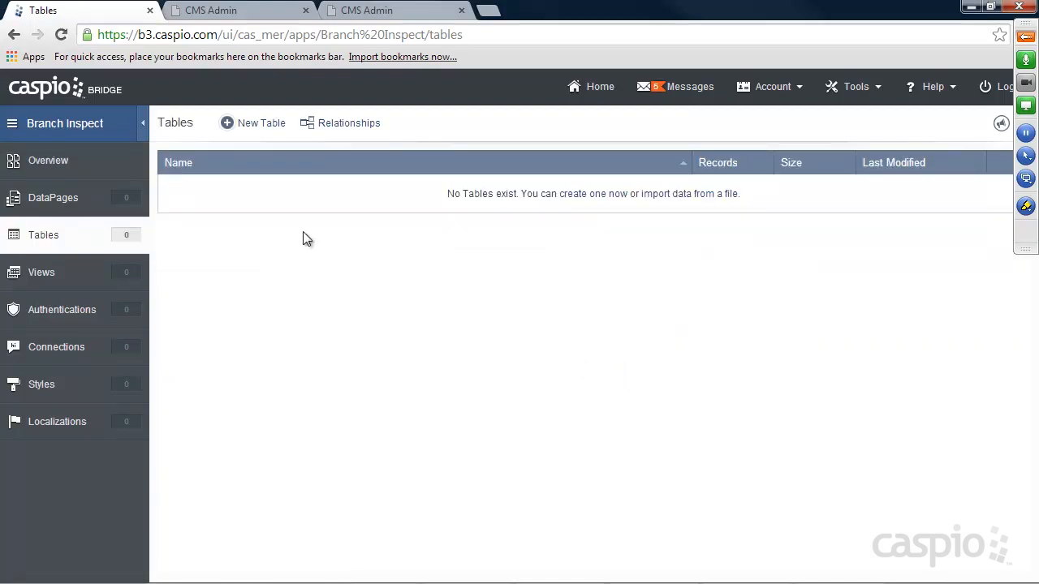
{"action": "left_click", "coordinate": [267, 125]}
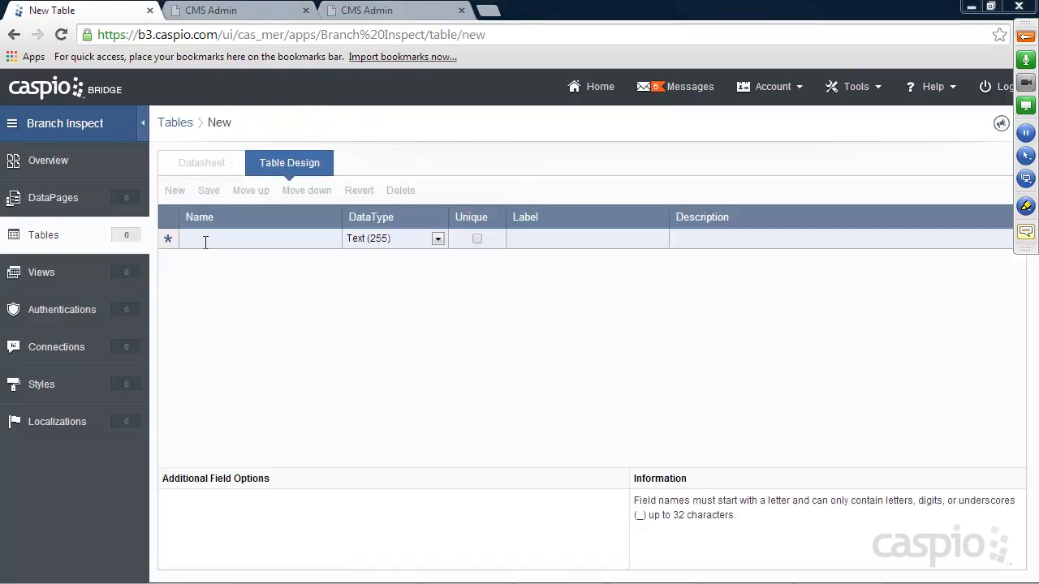
Add a User_ID autonumber field and an Employee_Name field.
{"action": "left_click", "coordinate": [207, 240]}
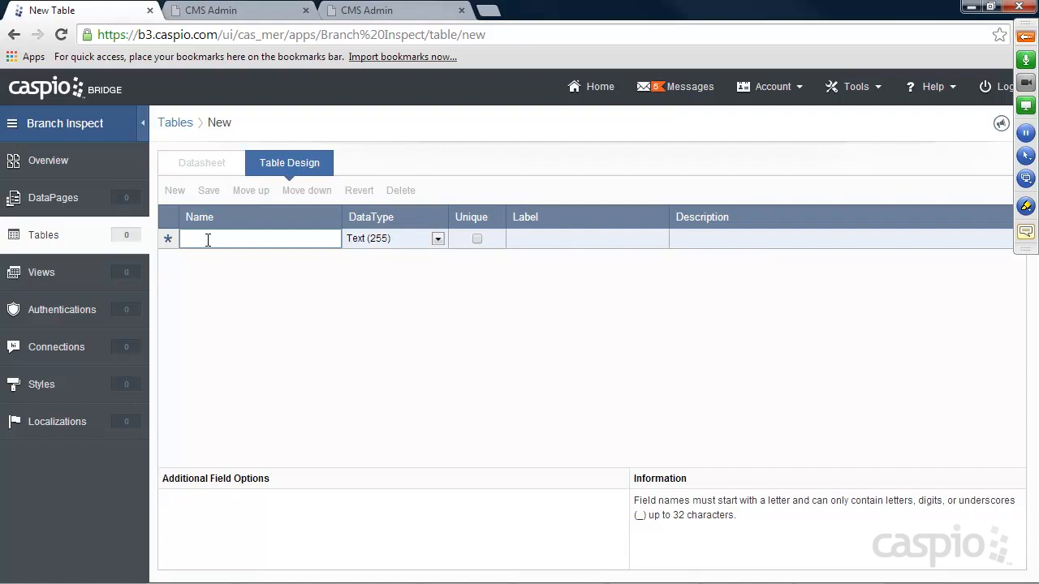
{"action": "type", "text": "User"}
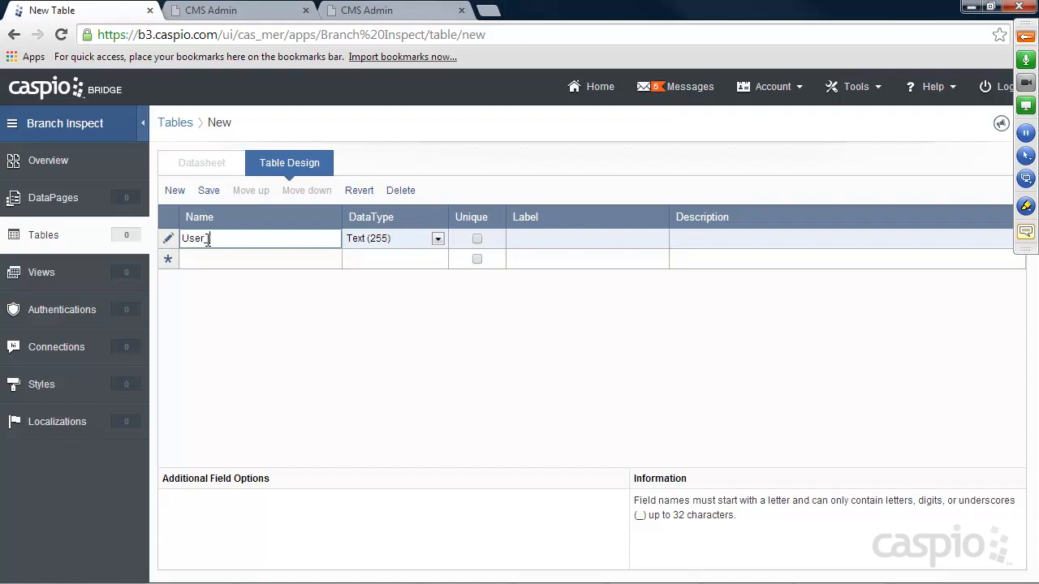
{"action": "type", "text": "_ID"}
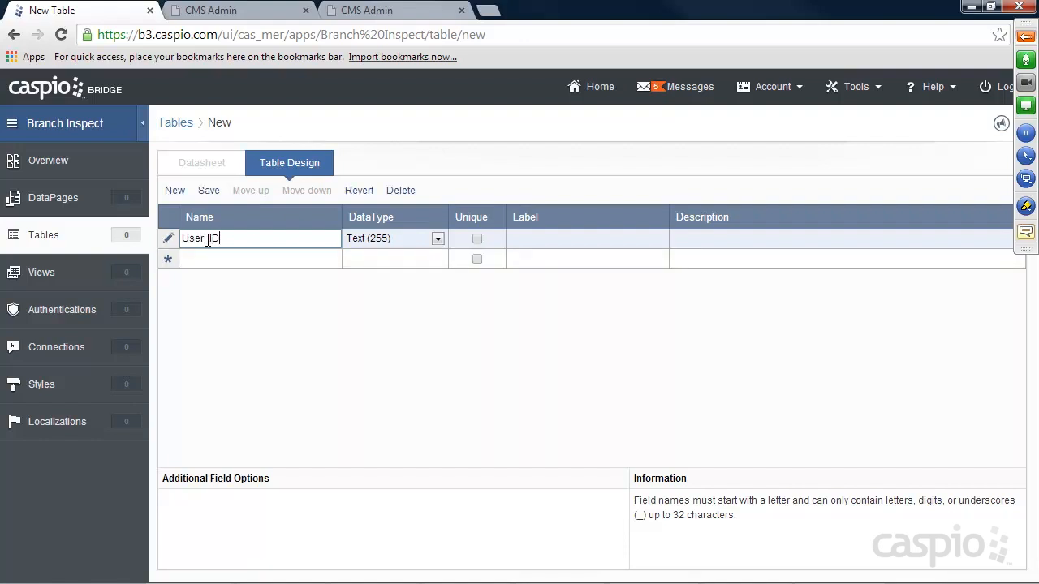
{"action": "left_click", "coordinate": [363, 246]}
{"action": "left_click", "coordinate": [375, 322]}
{"action": "left_click", "coordinate": [248, 259]}
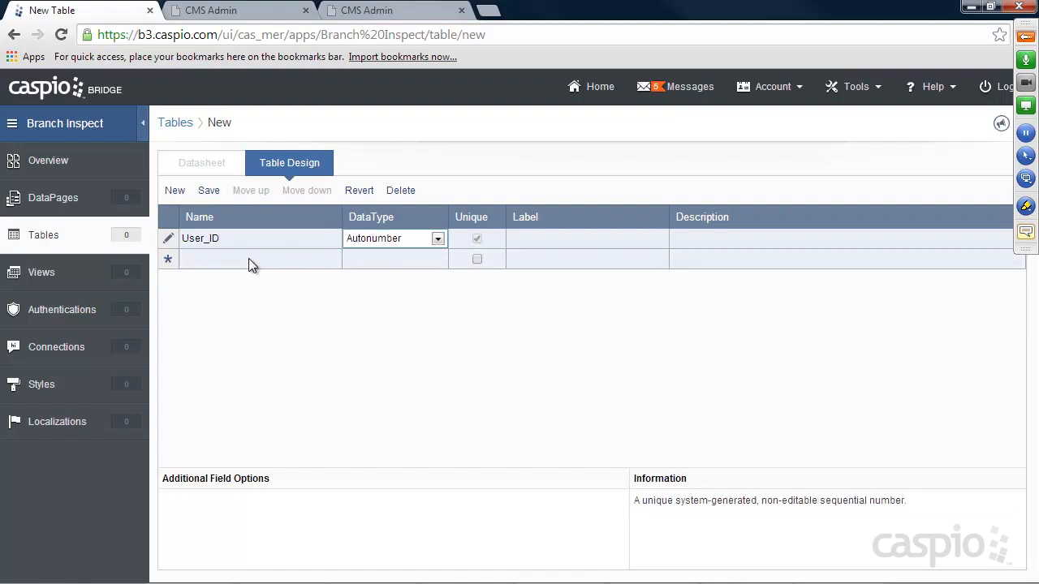
{"action": "type", "text": "Employee_Name"}
Add a unique Email field and a Password field of Password type.
{"action": "left_click", "coordinate": [258, 279]}
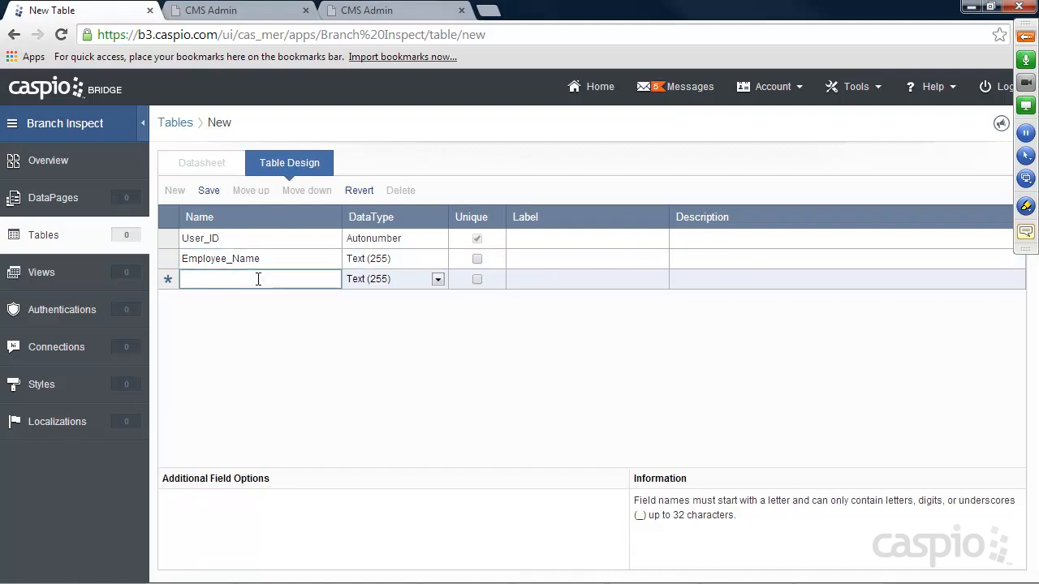
{"action": "type", "text": "Email"}
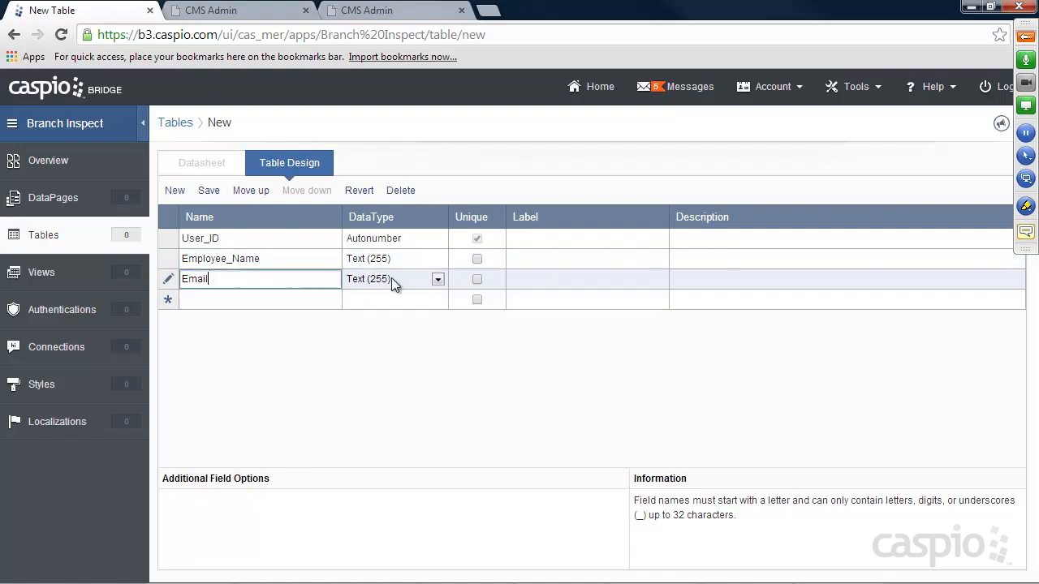
{"action": "left_click", "coordinate": [477, 279]}
{"action": "left_click", "coordinate": [278, 299]}
{"action": "type", "text": "Password"}
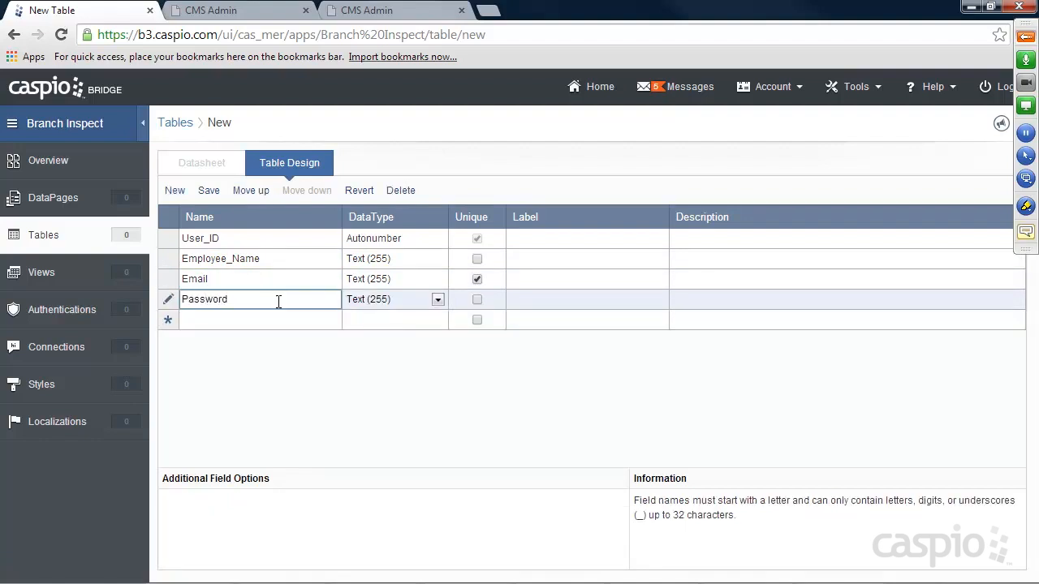
{"action": "left_click", "coordinate": [378, 300]}
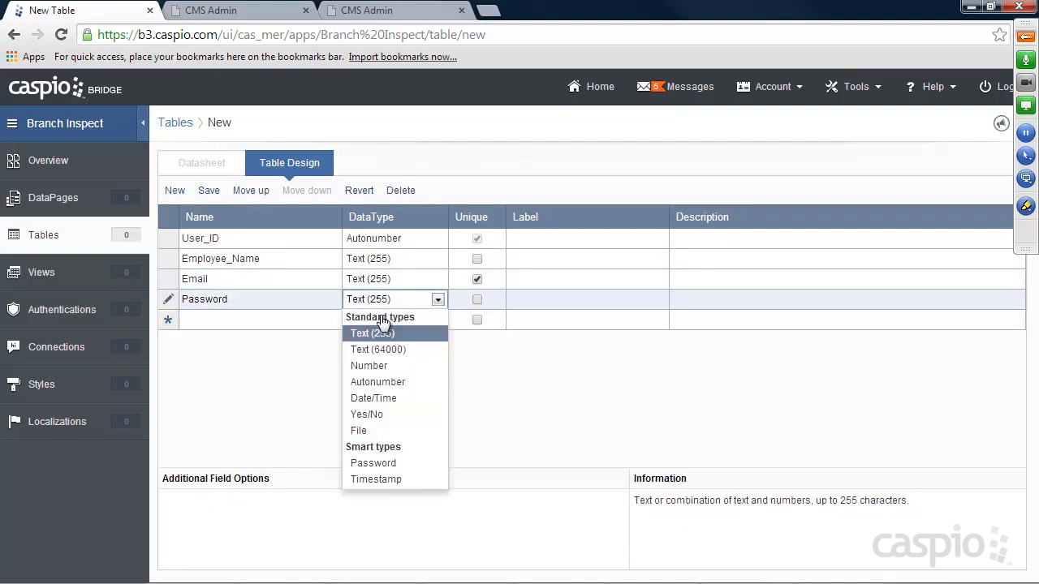
{"action": "left_click", "coordinate": [375, 463]}
Add Admin and Branch_Manager fields as Yes/No.
{"action": "left_click", "coordinate": [245, 320]}
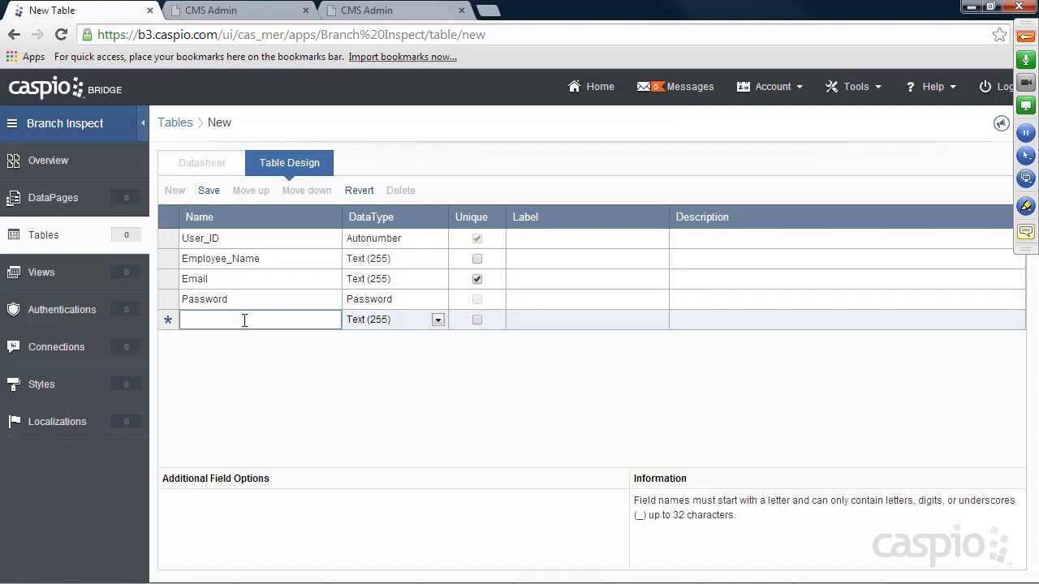
{"action": "type", "text": "Admin"}
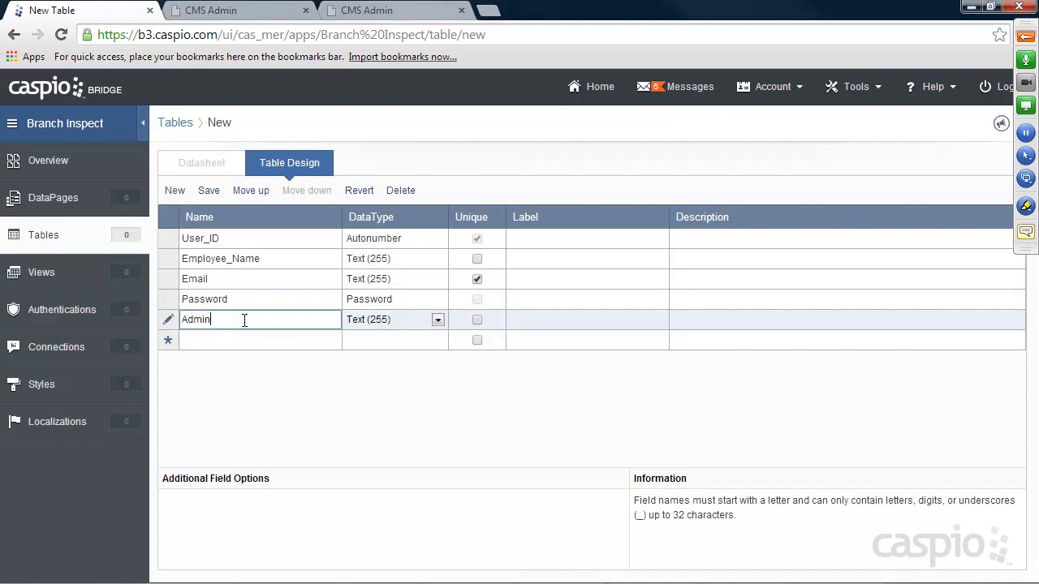
{"action": "left_click", "coordinate": [374, 324]}
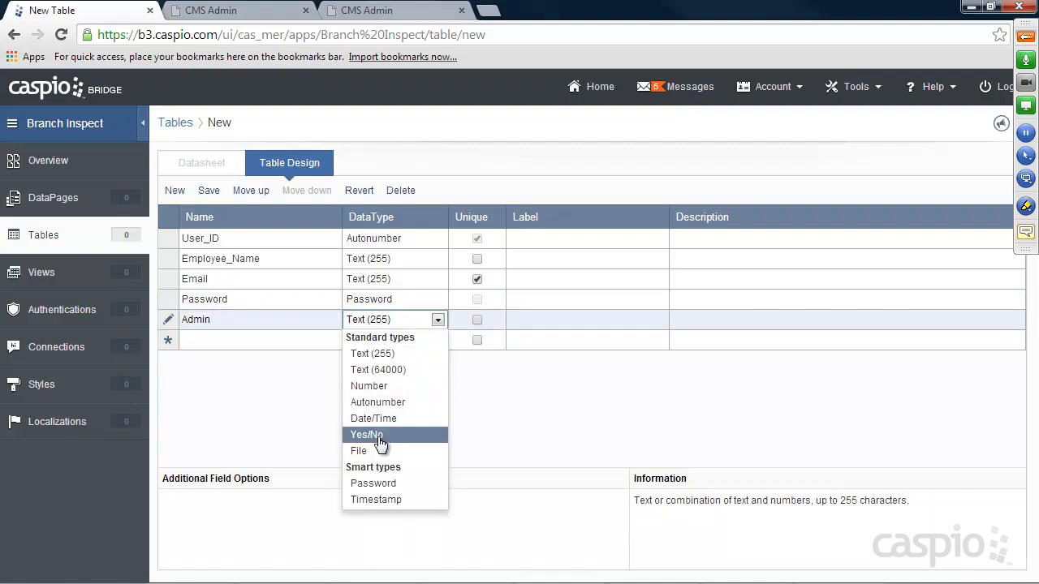
{"action": "left_click", "coordinate": [378, 432]}
{"action": "left_click", "coordinate": [285, 341]}
{"action": "type", "text": "Branch_Manager"}
{"action": "left_click", "coordinate": [438, 340]}
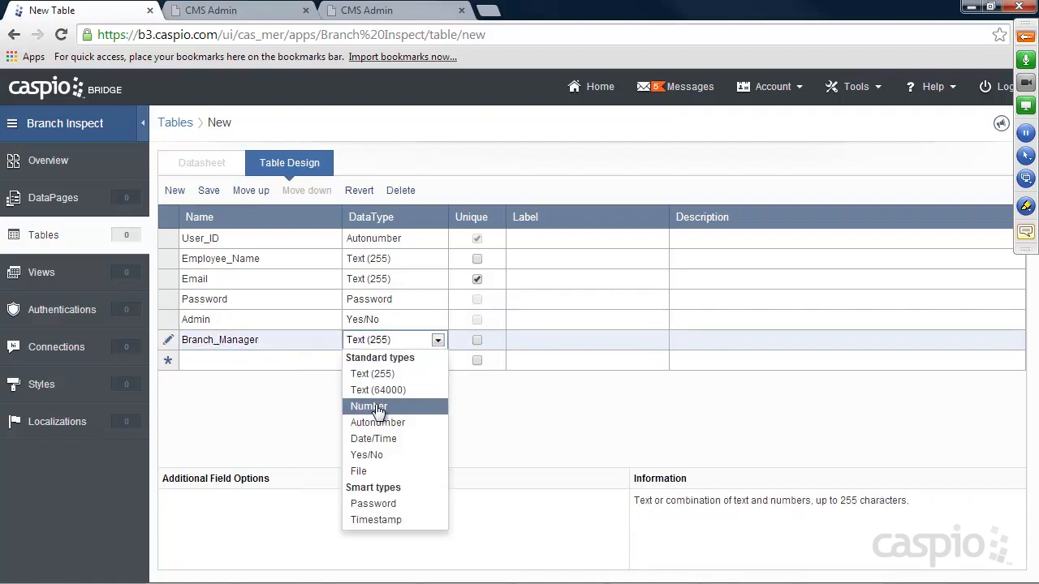
{"action": "left_click", "coordinate": [374, 456]}
Add Inspector and Status fields as Yes/No.
{"action": "left_click", "coordinate": [262, 359]}
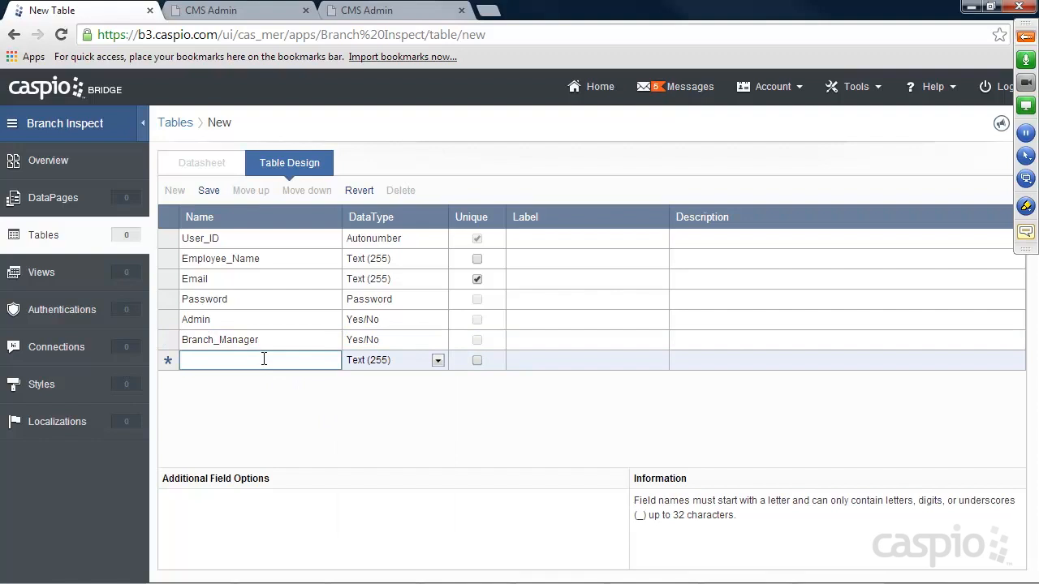
{"action": "type", "text": "Inspector"}
{"action": "left_click", "coordinate": [391, 364]}
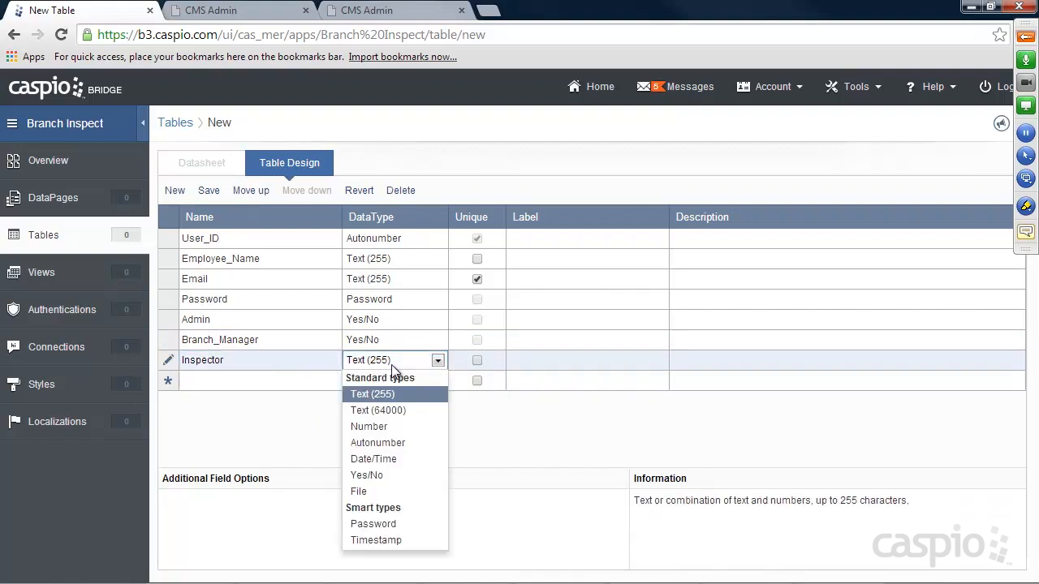
{"action": "left_click", "coordinate": [366, 475]}
{"action": "left_click", "coordinate": [278, 385]}
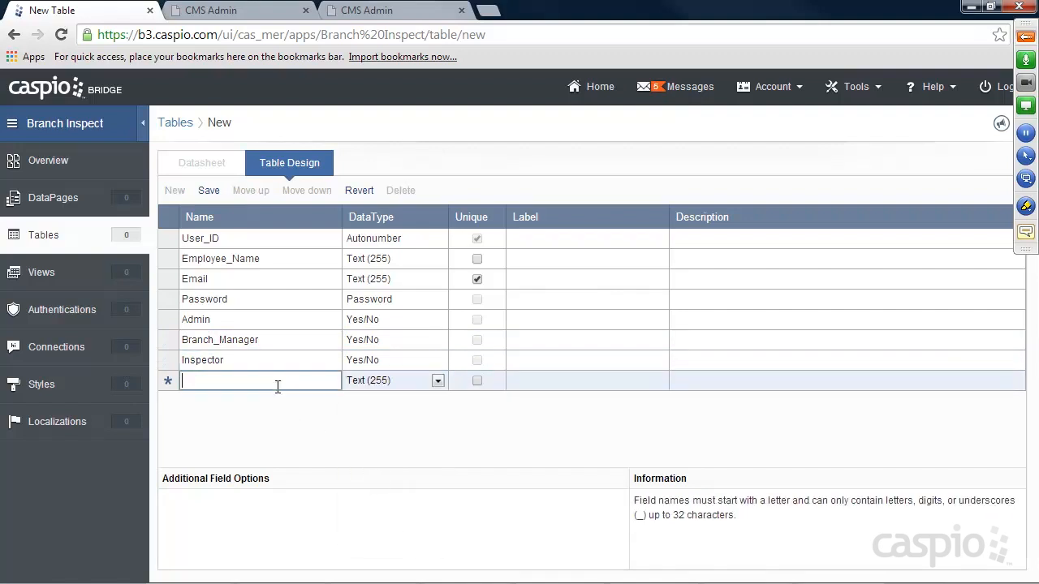
{"action": "type", "text": "Status"}
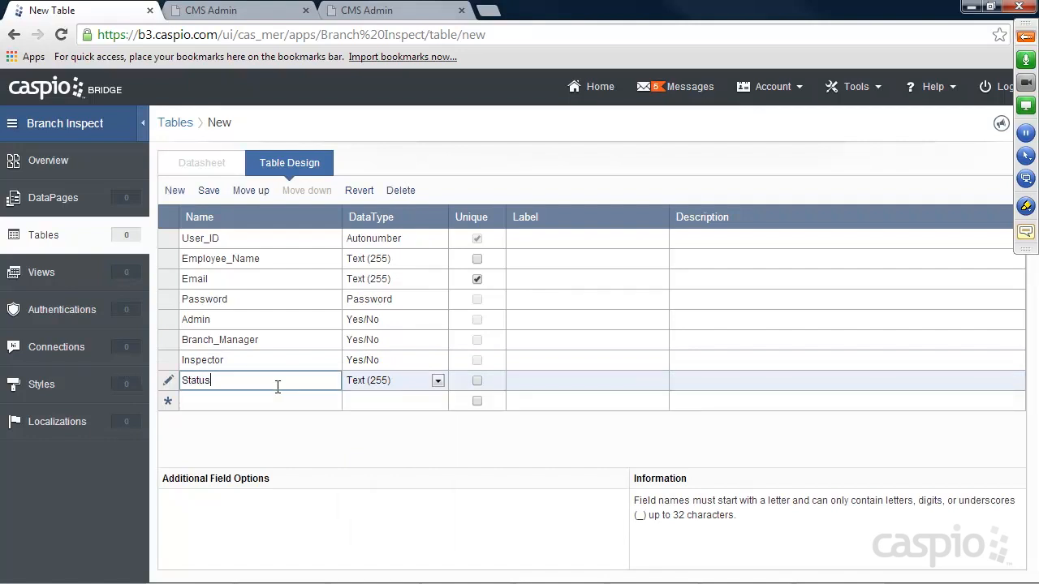
{"action": "left_click", "coordinate": [378, 384]}
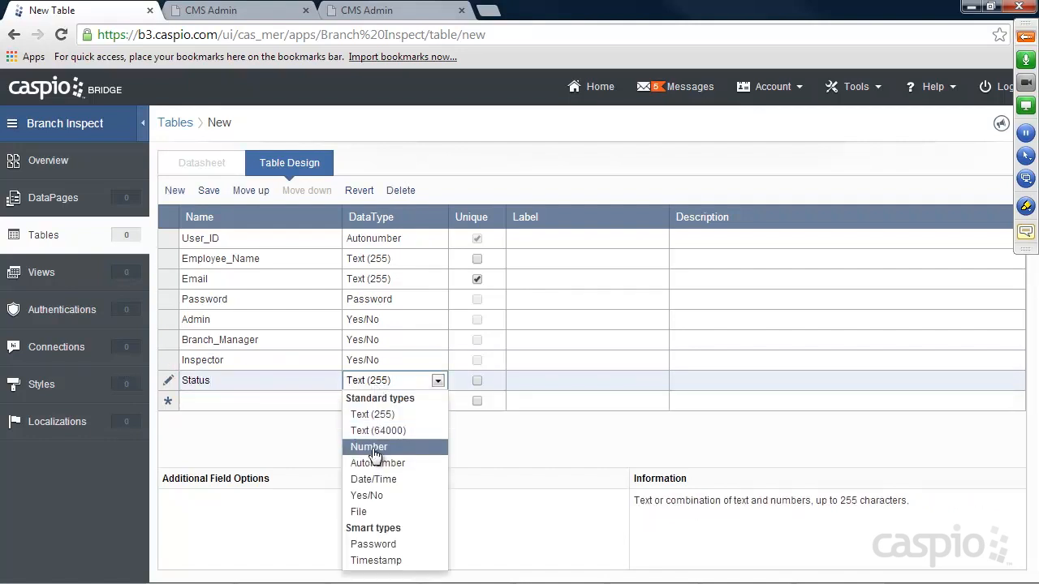
{"action": "left_click", "coordinate": [367, 495]}
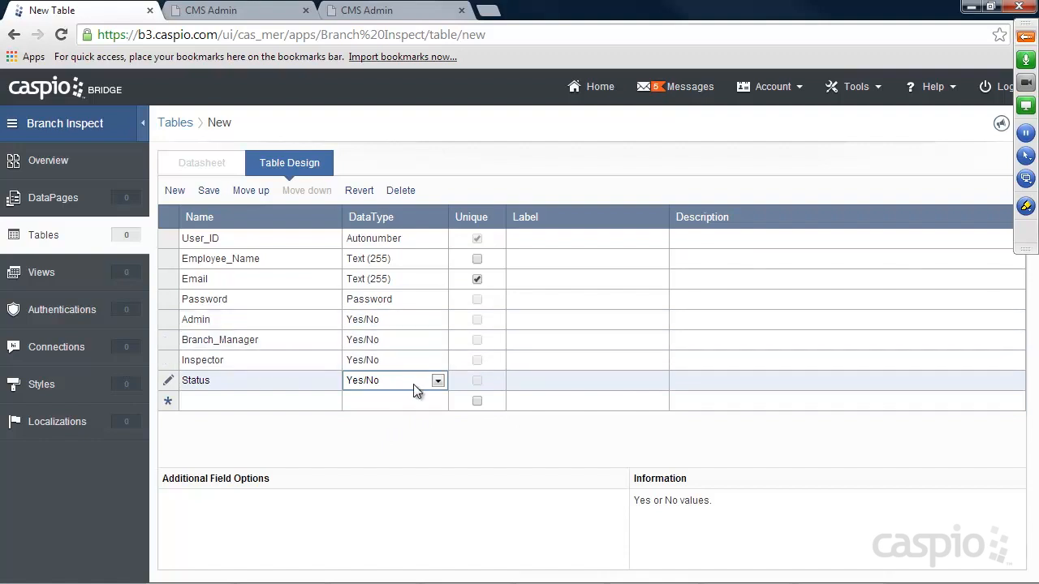
Save the new table design under the name Employees__t.
{"action": "left_click", "coordinate": [208, 191]}
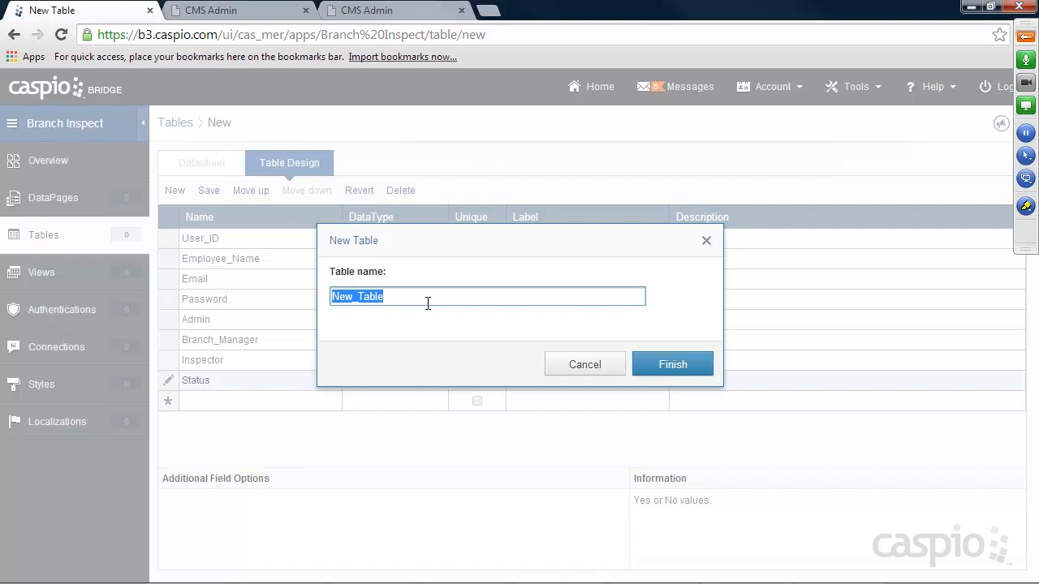
{"action": "type", "text": "Emp"}
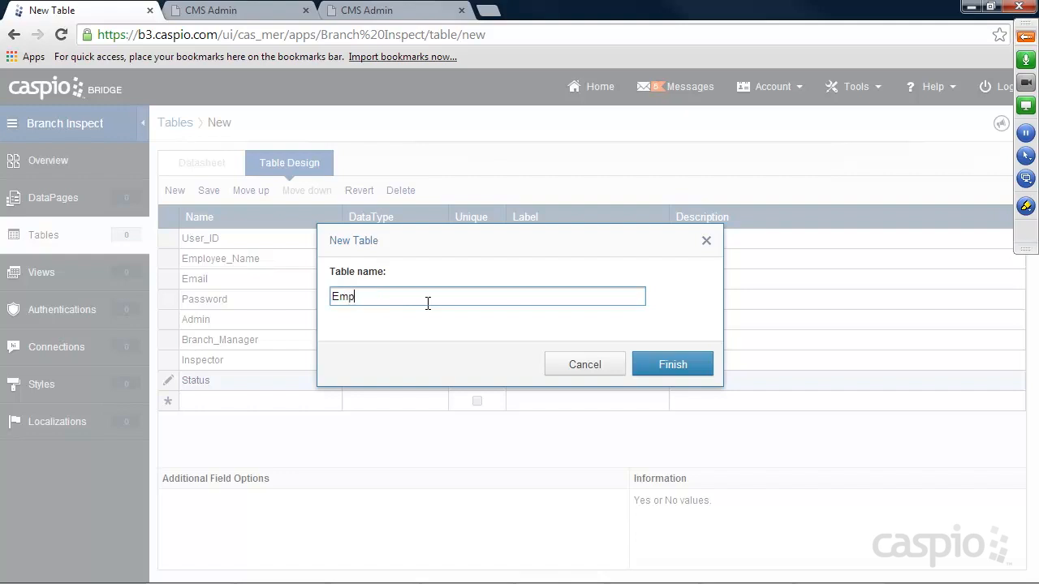
{"action": "type", "text": "loyees__t"}
{"action": "left_click", "coordinate": [678, 364]}
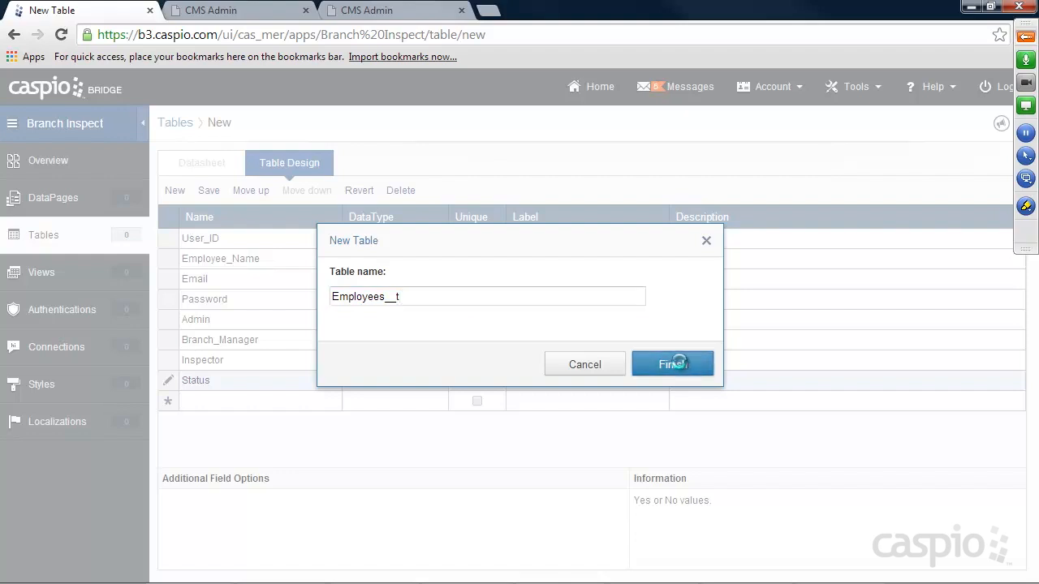
{"action": "left_click", "coordinate": [674, 365]}
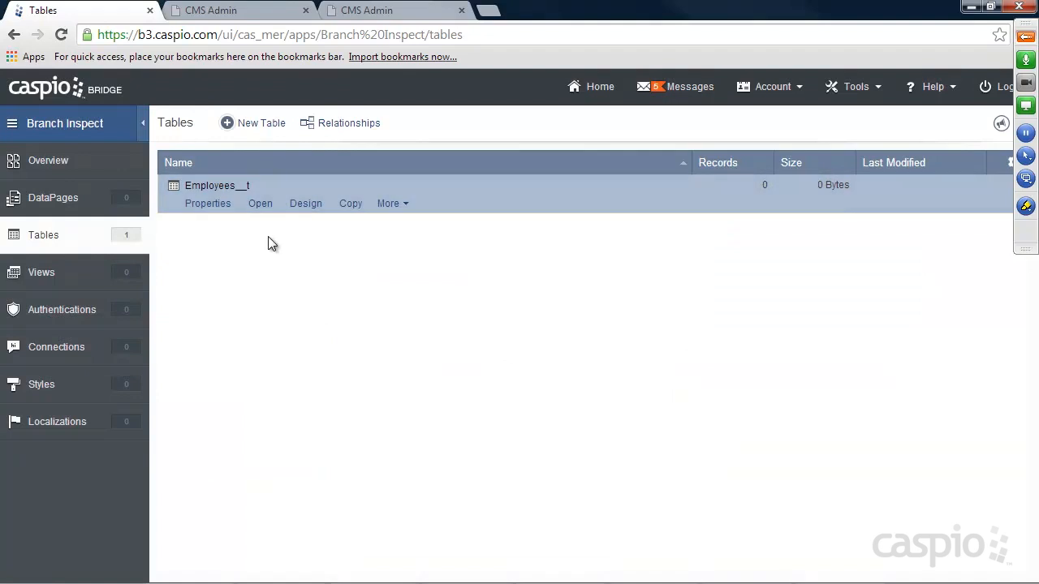
Open Employees__t and add the first employee's name, email and password, with Status ticked.
{"action": "left_click", "coordinate": [260, 204]}
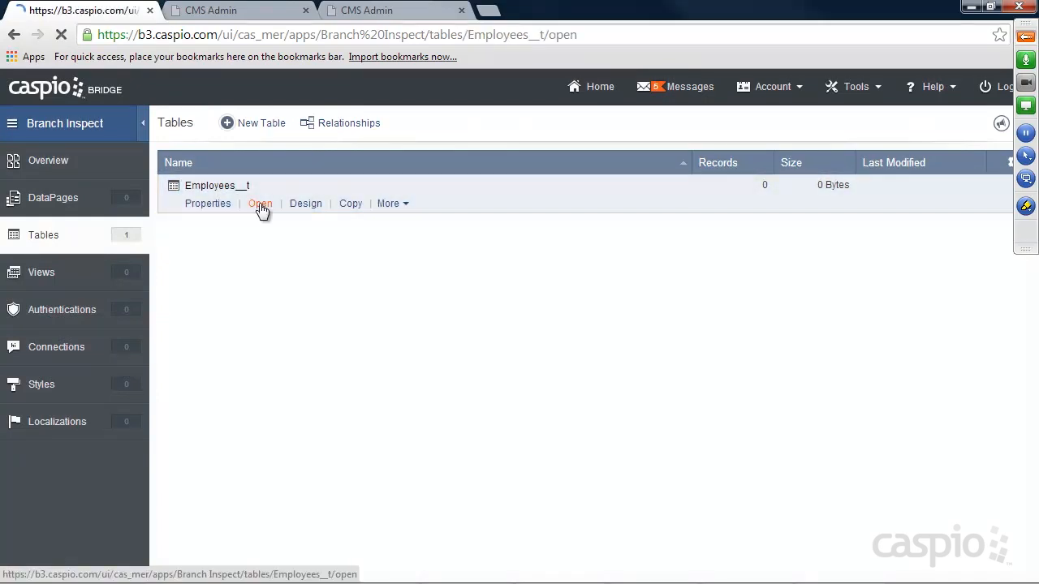
{"action": "left_click", "coordinate": [312, 238]}
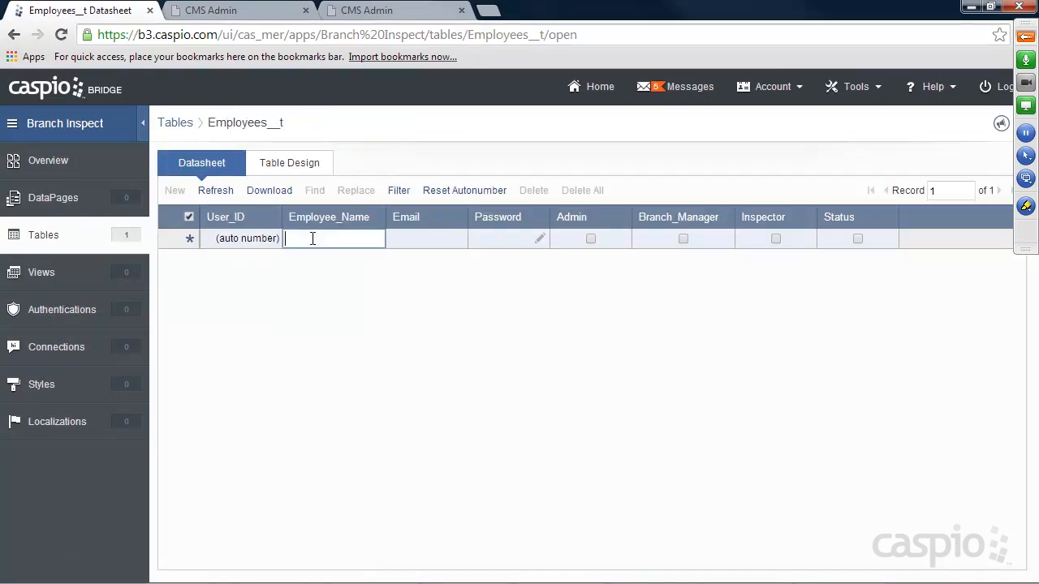
{"action": "type", "text": "Wal"}
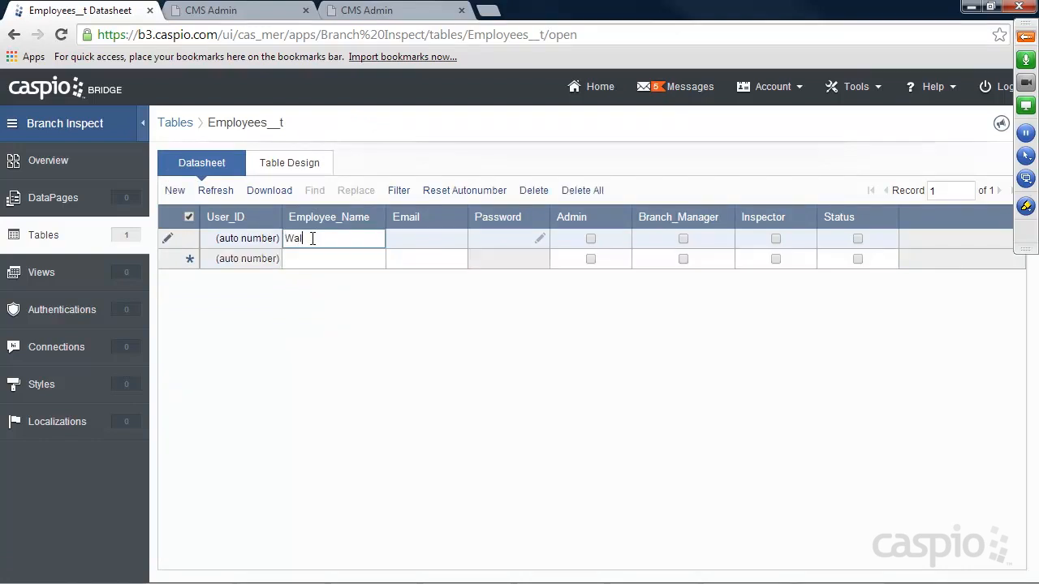
{"action": "type", "text": "ter White"}
{"action": "key", "text": "Tab"}
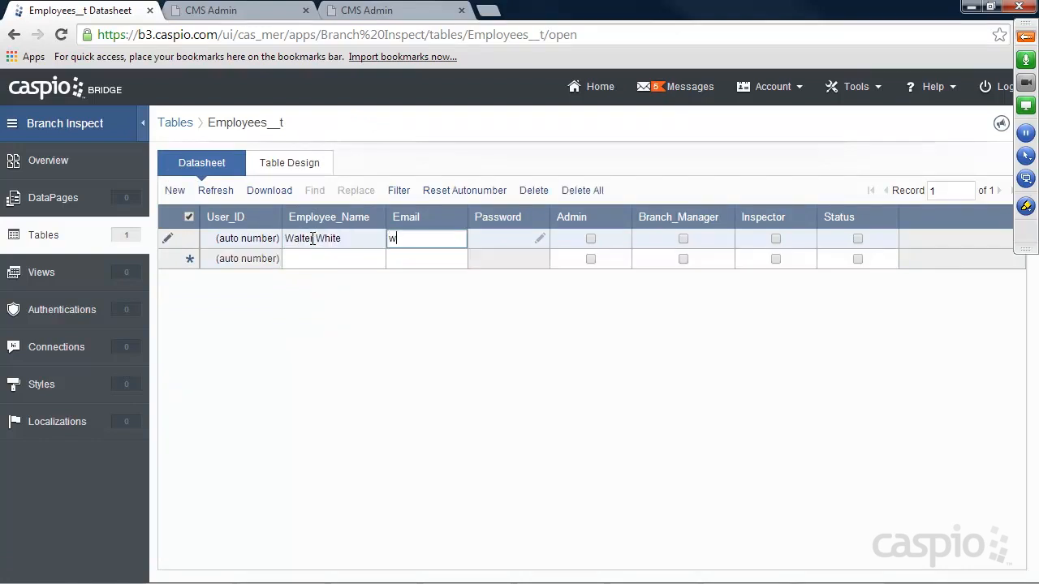
{"action": "left_click", "coordinate": [540, 238]}
{"action": "type", "text": "1234"}
{"action": "left_click", "coordinate": [571, 299]}
{"action": "type", "text": "1234"}
{"action": "left_click", "coordinate": [624, 355]}
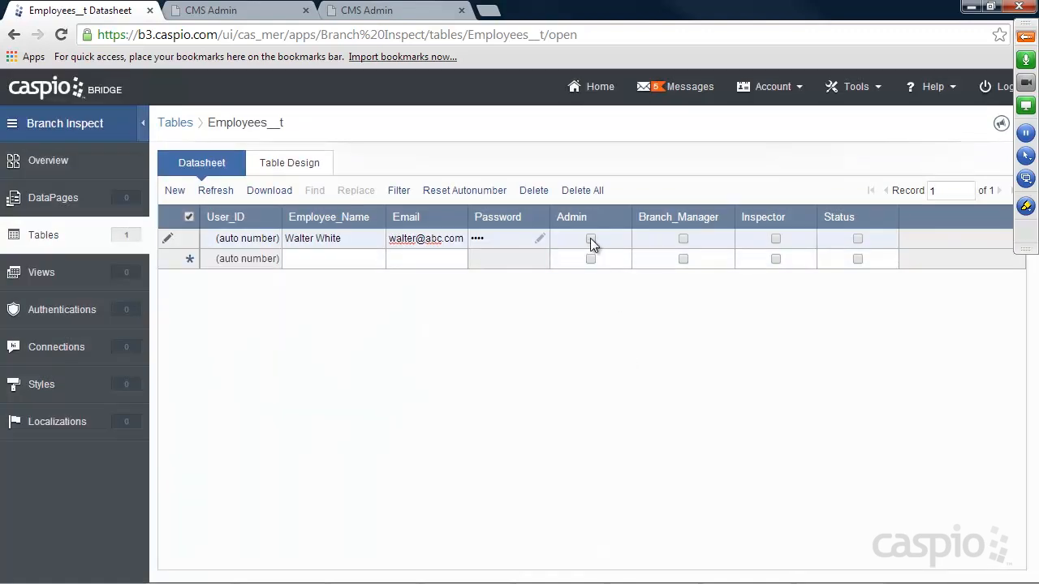
{"action": "left_click", "coordinate": [857, 238]}
{"action": "left_click", "coordinate": [299, 261]}
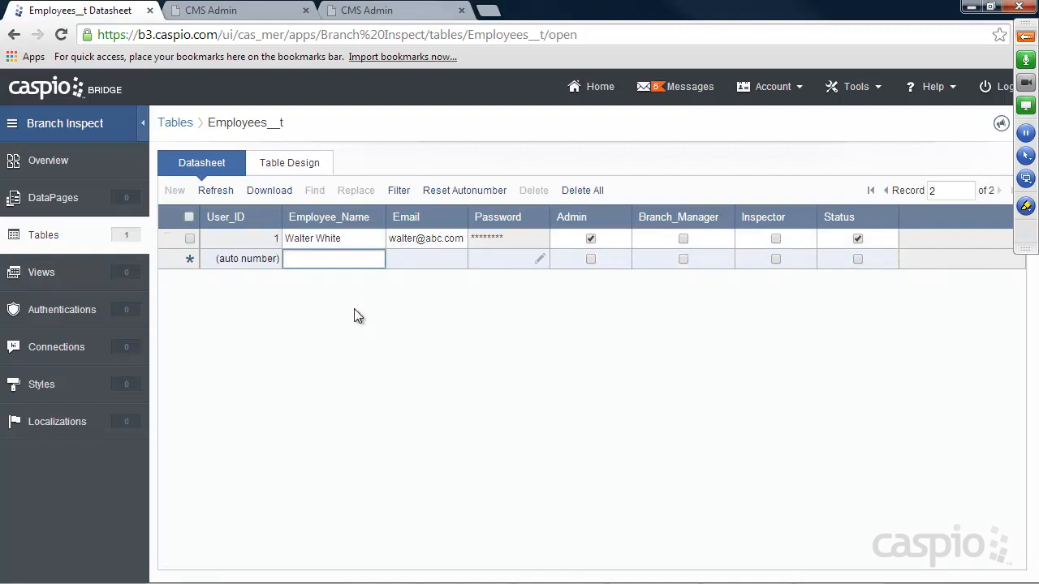
Add the second employee's name, email and password as a Branch_Manager, with Status ticked.
{"action": "type", "text": "Jessie Pinkman"}
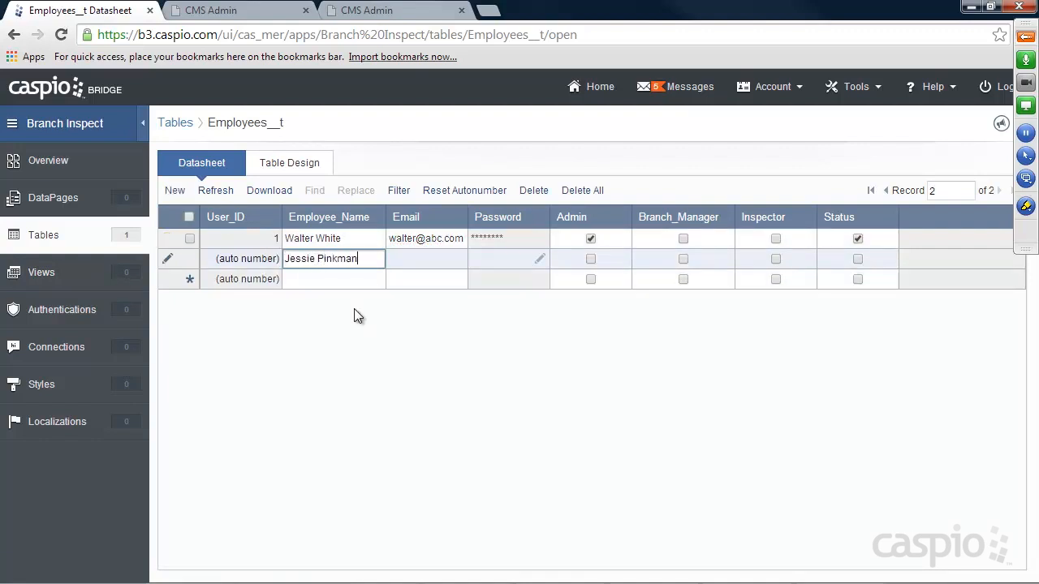
{"action": "key", "text": "Tab"}
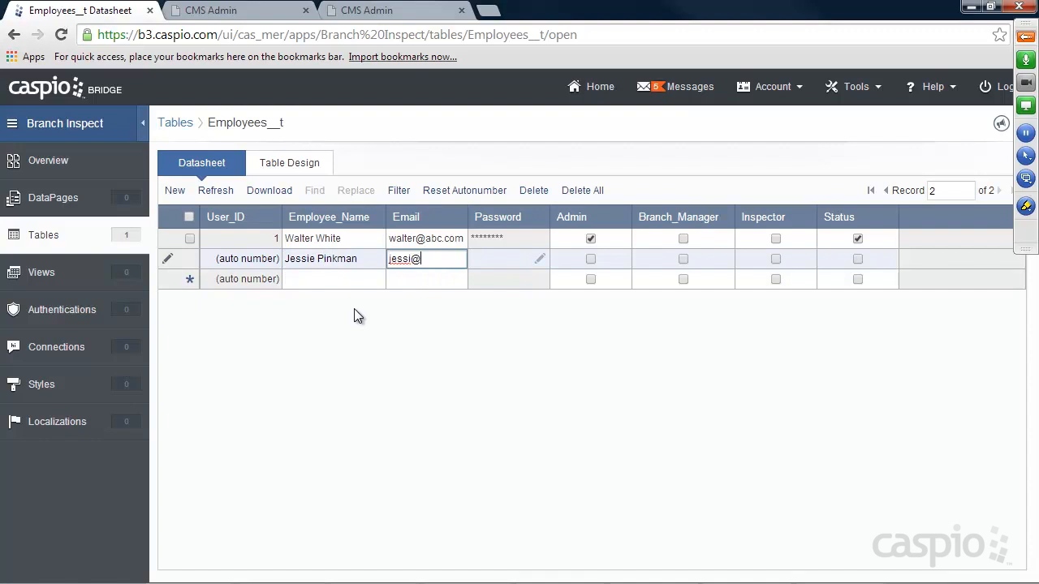
{"action": "left_click", "coordinate": [538, 258]}
{"action": "type", "text": "••••"}
{"action": "key", "text": "Tab"}
{"action": "type", "text": "••••"}
{"action": "left_click", "coordinate": [609, 354]}
{"action": "left_click", "coordinate": [683, 259]}
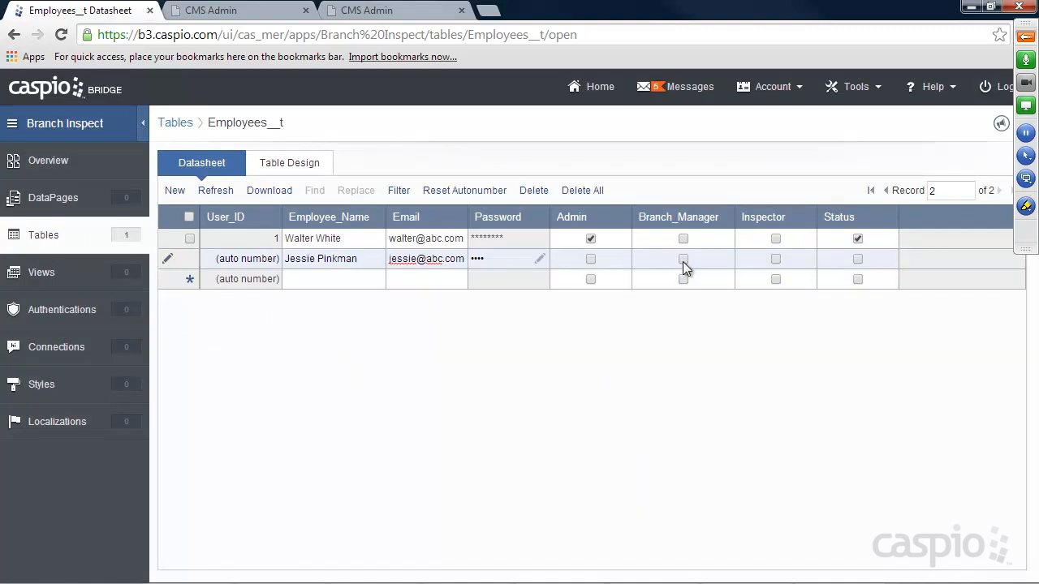
{"action": "left_click", "coordinate": [858, 259]}
{"action": "left_click", "coordinate": [336, 282]}
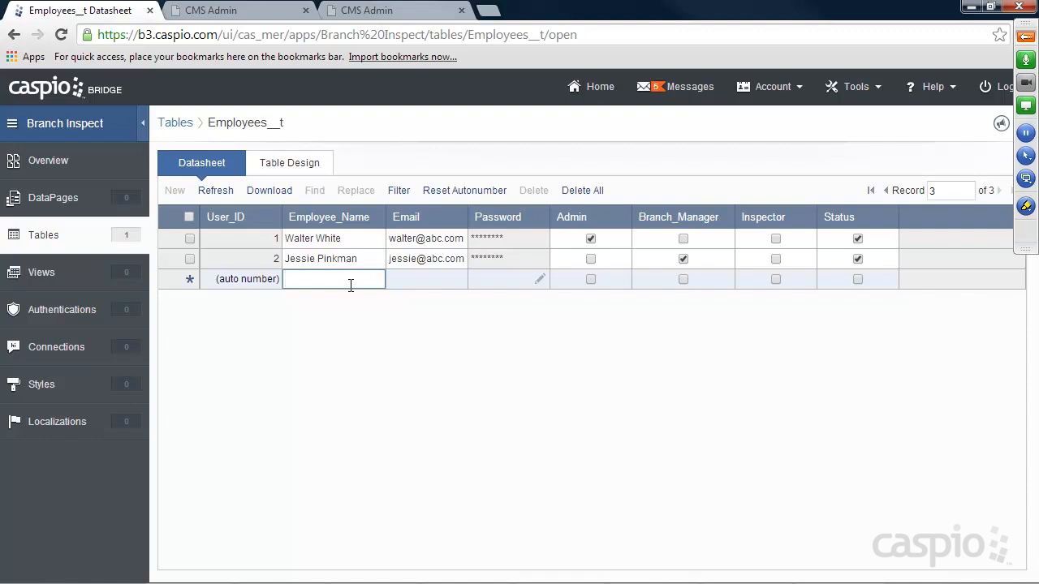
Add the third employee as an Inspector with Status ticked, then return to Tables.
{"action": "type", "text": "amy"}
{"action": "key", "text": "BackSpace"}
{"action": "type", "text": "A"}
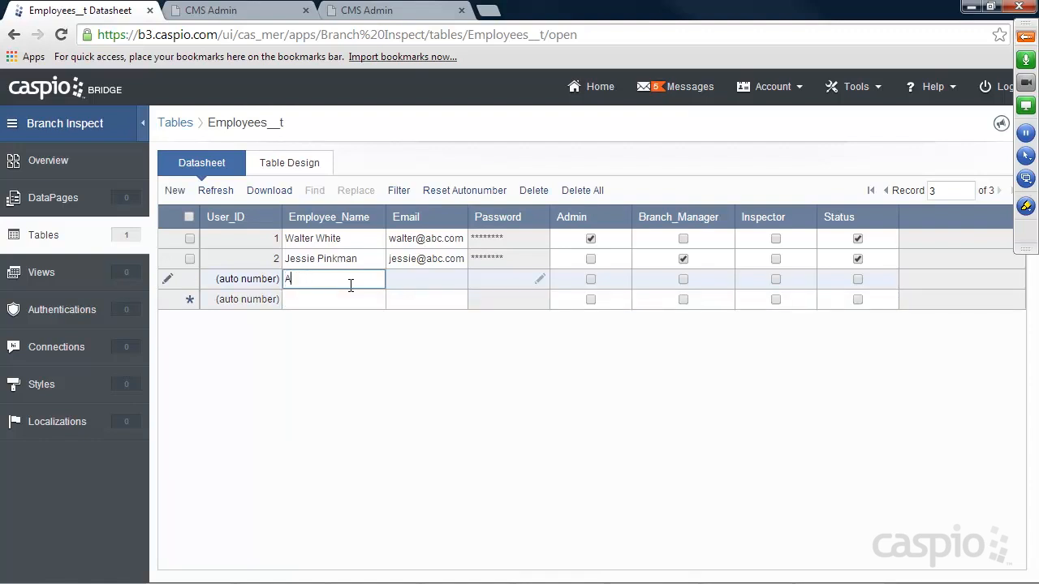
{"action": "type", "text": "my whiWhite"}
{"action": "key", "text": "Tab"}
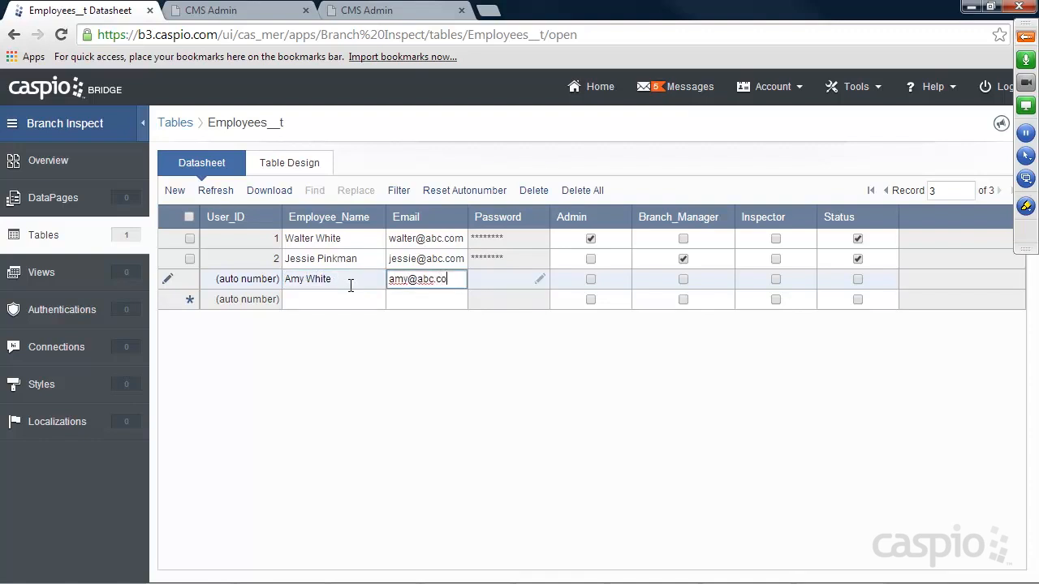
{"action": "left_click", "coordinate": [538, 279]}
{"action": "type", "text": "****"}
{"action": "left_click", "coordinate": [557, 305]}
{"action": "type", "text": "****"}
{"action": "left_click", "coordinate": [612, 347]}
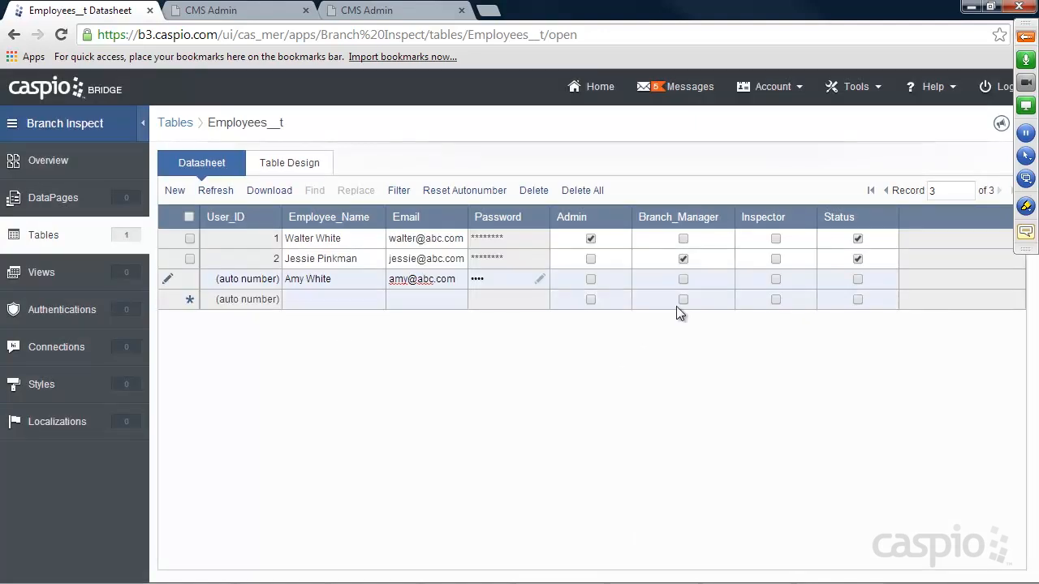
{"action": "left_click", "coordinate": [775, 279]}
{"action": "left_click", "coordinate": [857, 279]}
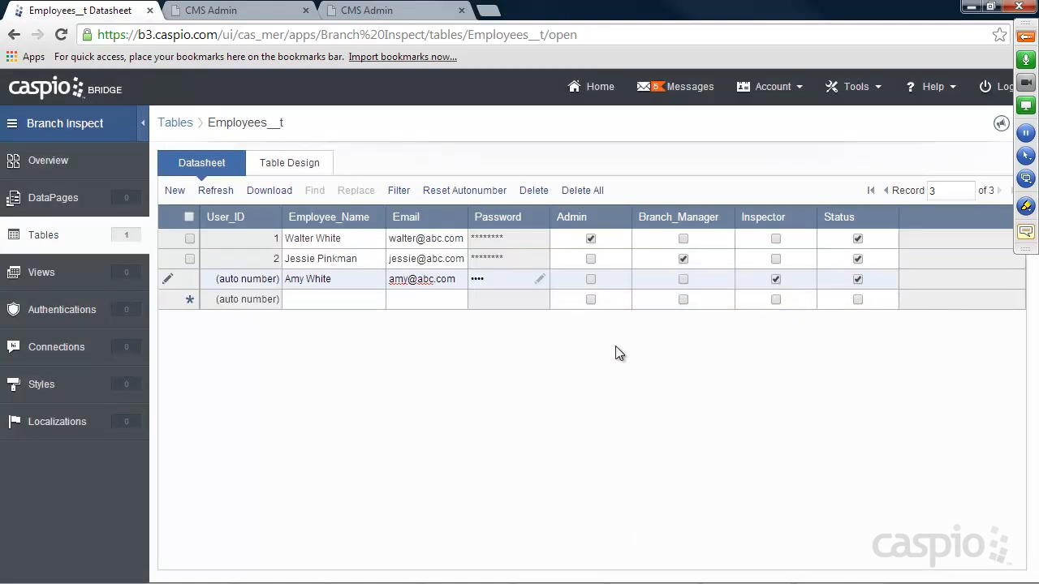
{"action": "left_click", "coordinate": [321, 299]}
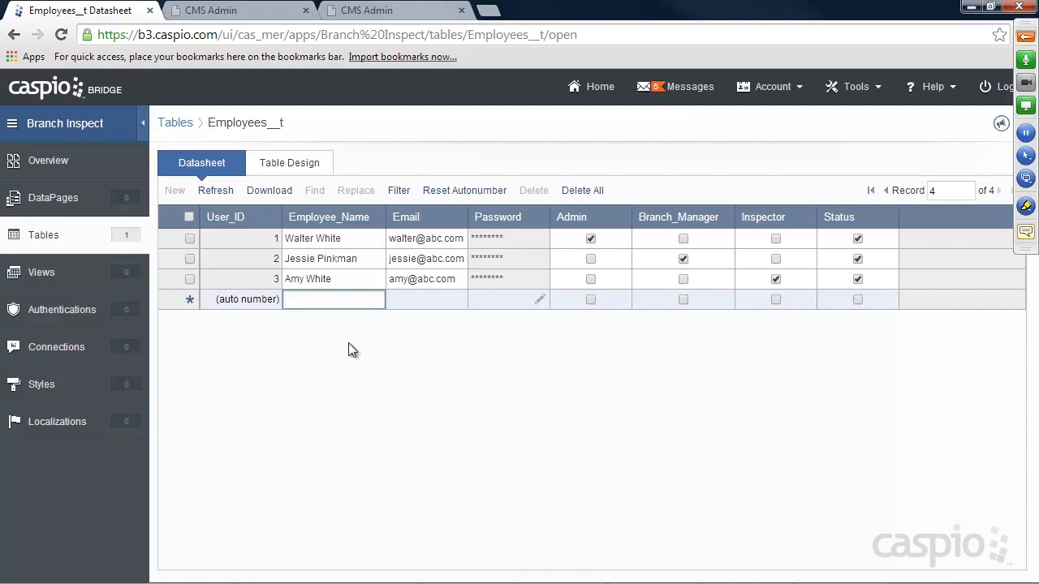
{"action": "left_click", "coordinate": [47, 237]}
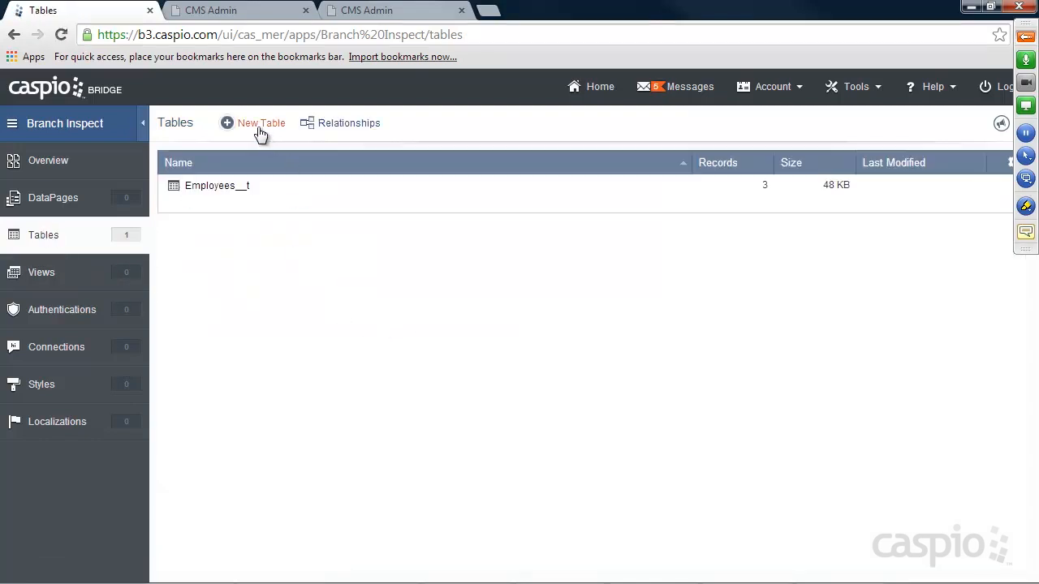
Start a new table with an Autonumber Branch_ID field and a Branch_Name field.
{"action": "left_click", "coordinate": [260, 130]}
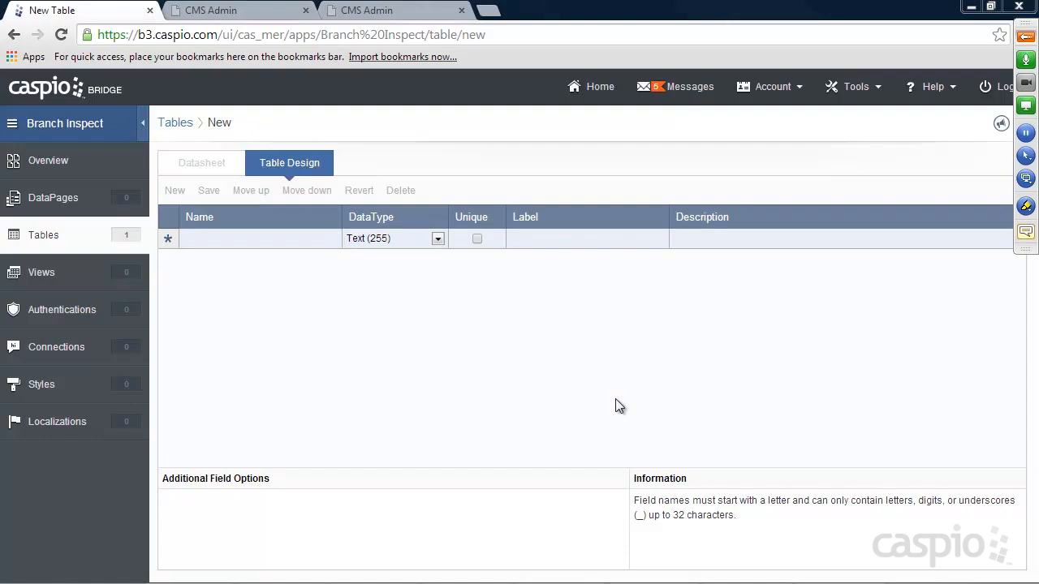
{"action": "left_click", "coordinate": [256, 243]}
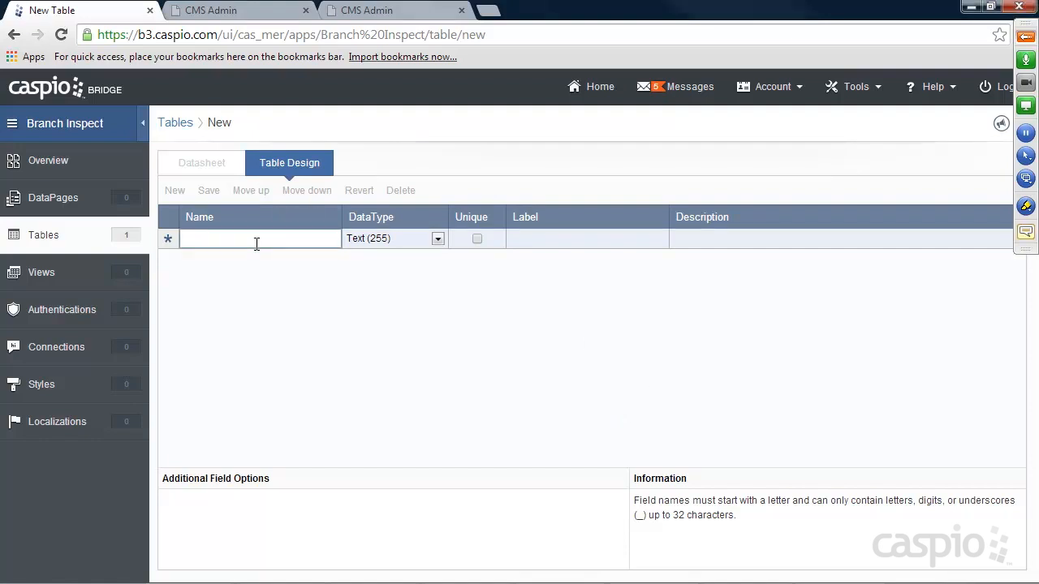
{"action": "type", "text": "Bra"}
{"action": "type", "text": "nhc"}
{"action": "key", "text": "BackSpace"}
{"action": "key", "text": "BackSpace"}
{"action": "type", "text": "ch_ID"}
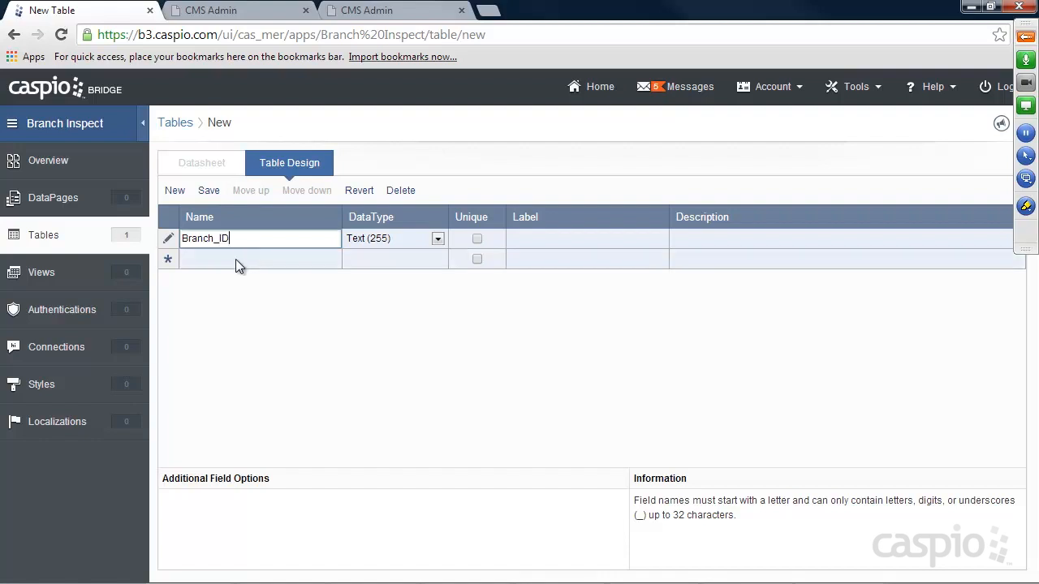
{"action": "left_click", "coordinate": [243, 261]}
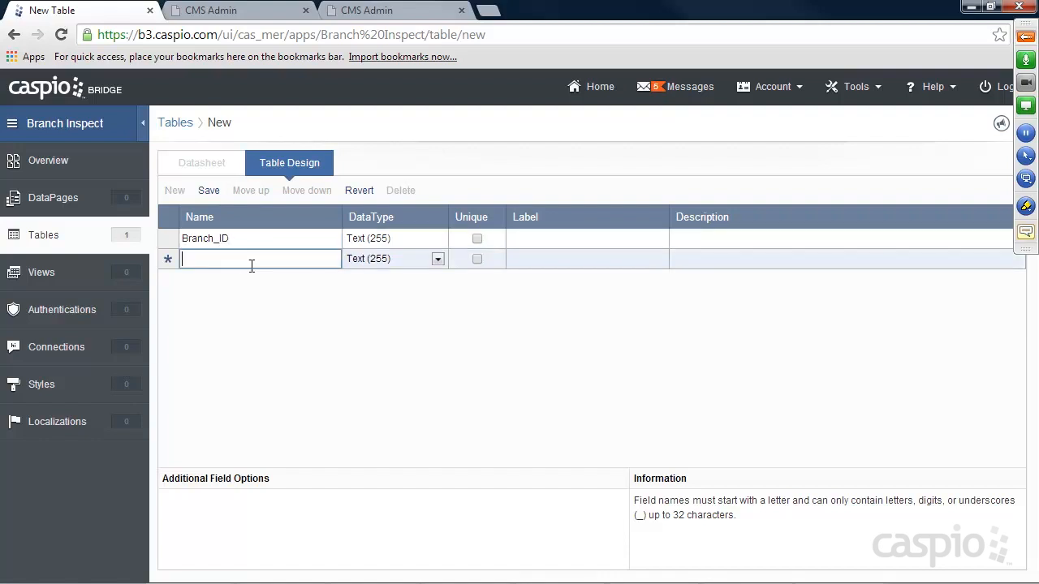
{"action": "type", "text": "Branch_Name"}
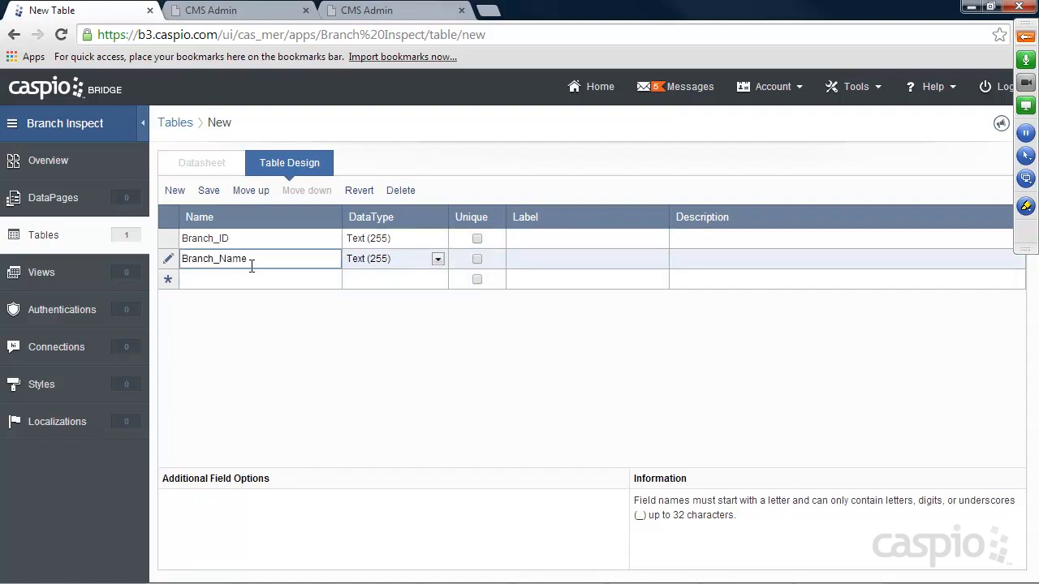
{"action": "left_click", "coordinate": [396, 236]}
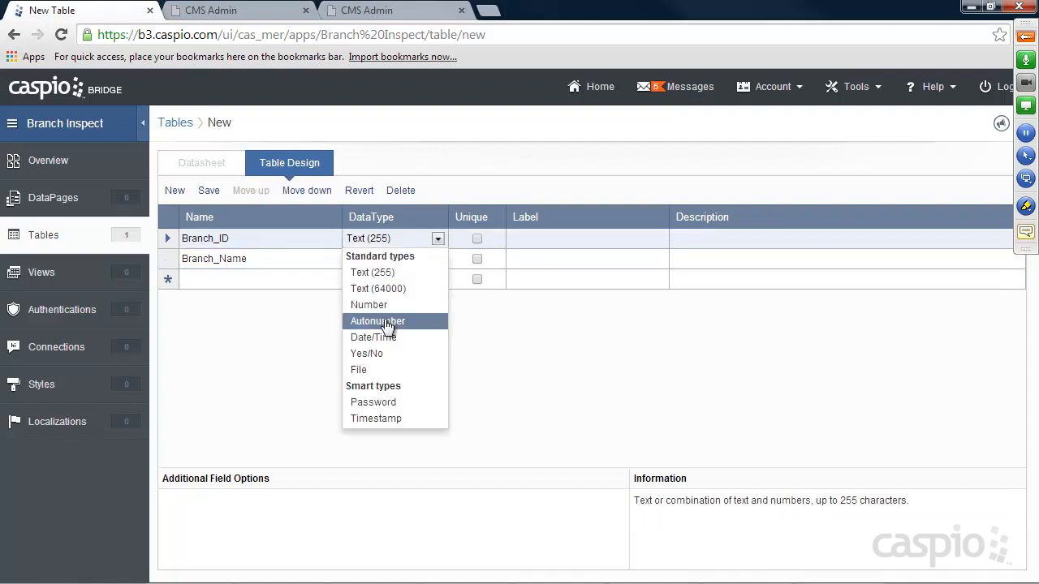
{"action": "left_click", "coordinate": [388, 322]}
Add Phone_Number, Address, City, State, Zip and Branch_Manager text fields.
{"action": "left_click", "coordinate": [239, 276]}
{"action": "type", "text": "Phone_"}
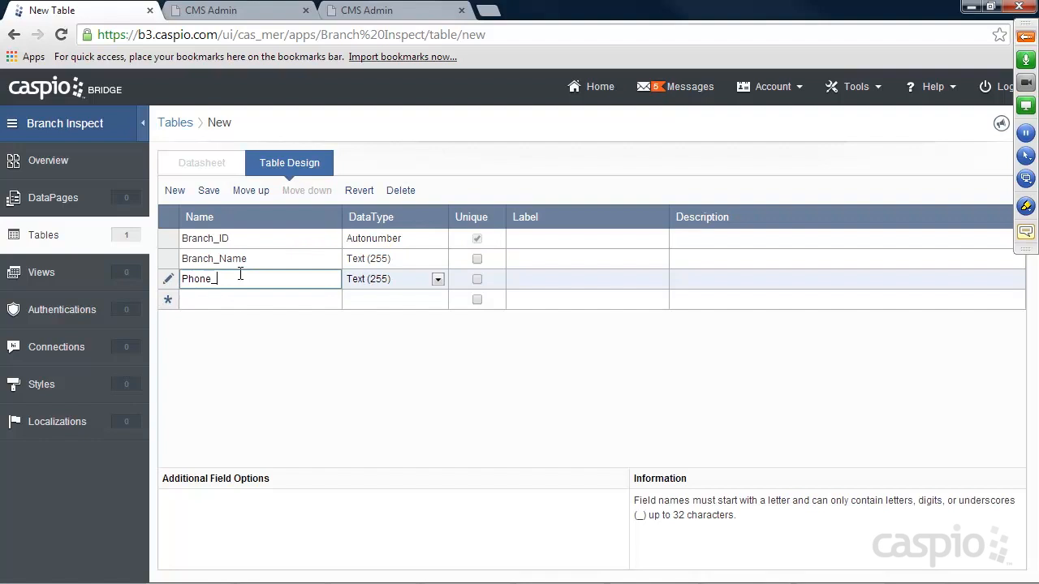
{"action": "type", "text": "Number"}
{"action": "left_click", "coordinate": [241, 298]}
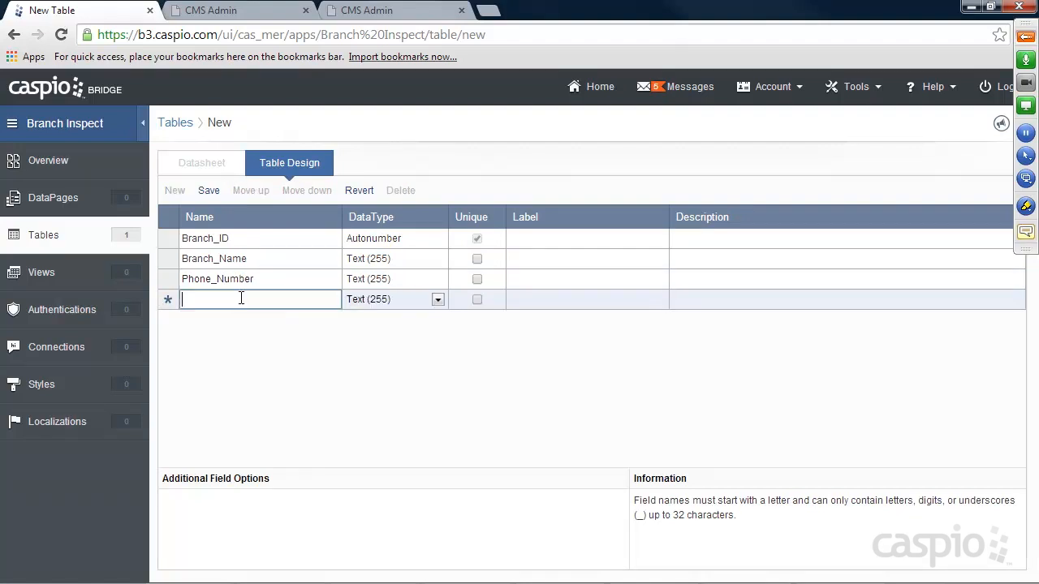
{"action": "type", "text": "Address"}
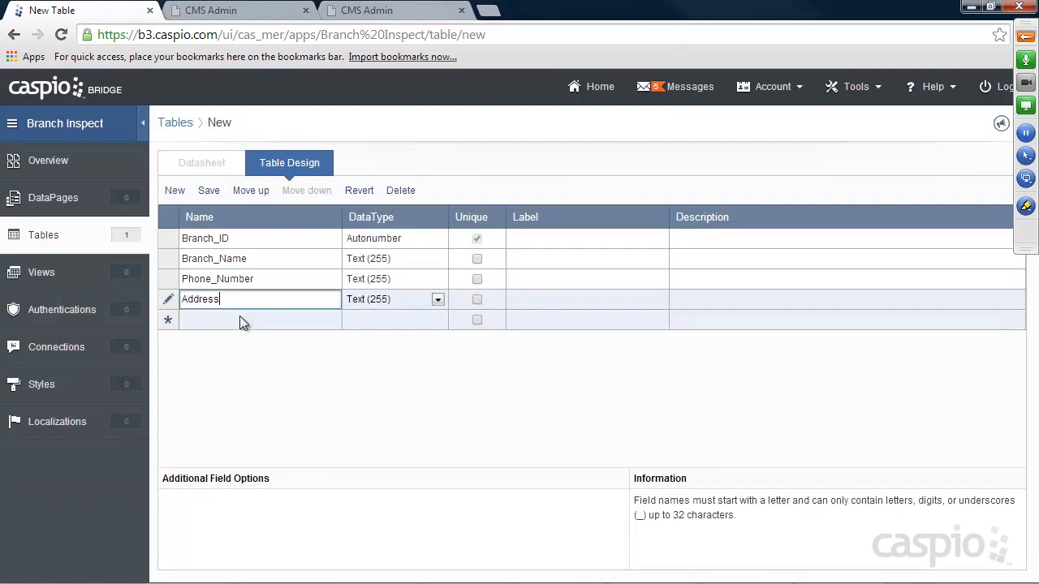
{"action": "left_click", "coordinate": [239, 317]}
{"action": "type", "text": "City"}
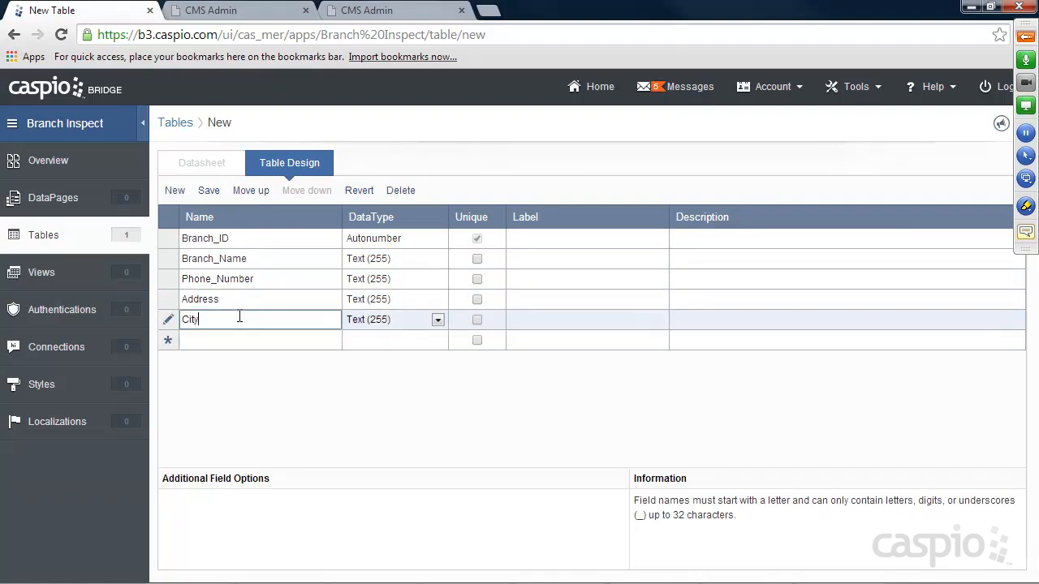
{"action": "left_click", "coordinate": [214, 334]}
{"action": "type", "text": "State"}
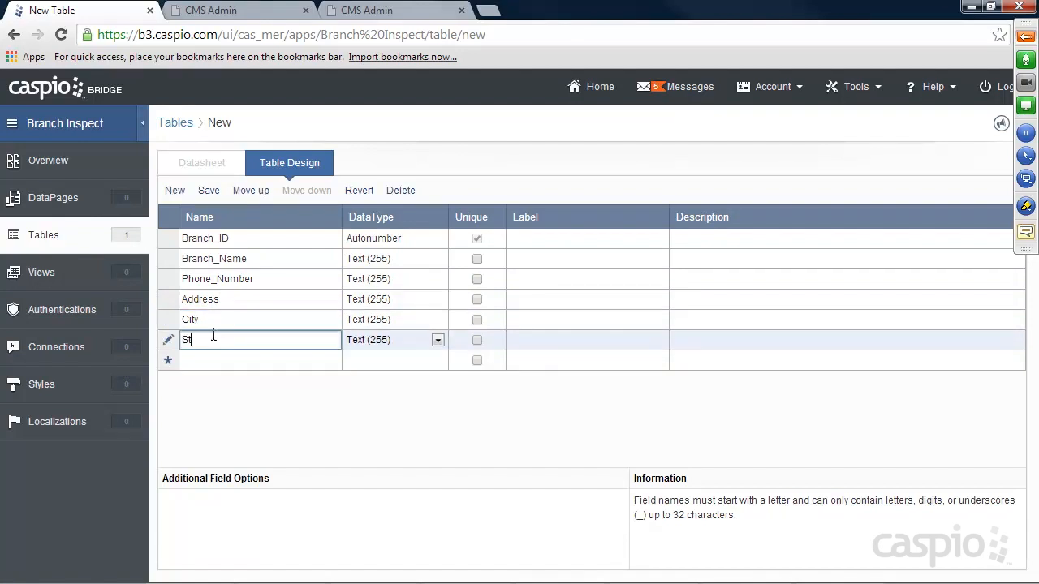
{"action": "left_click", "coordinate": [213, 359]}
{"action": "type", "text": "Zip"}
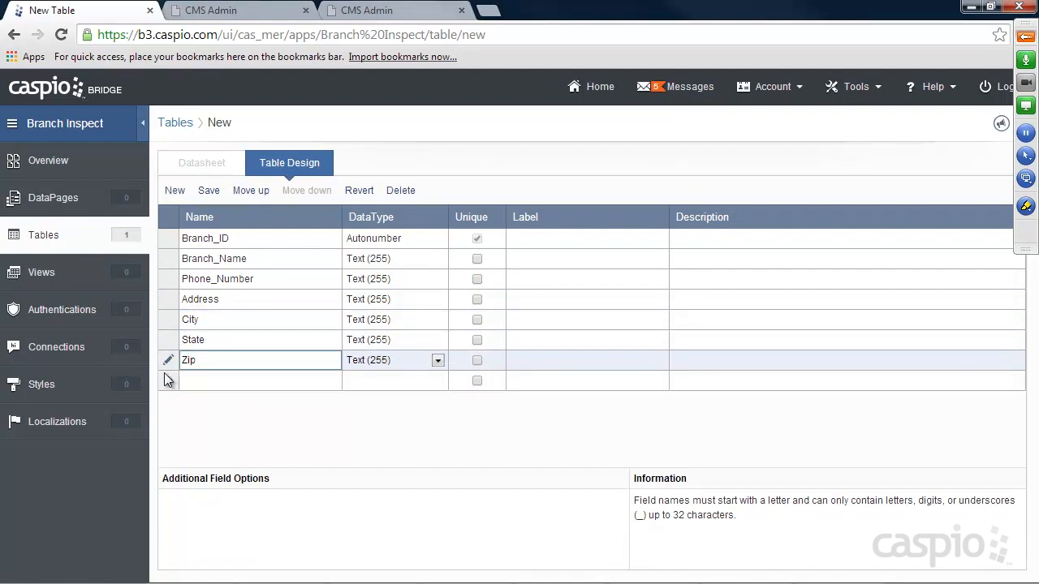
{"action": "left_click", "coordinate": [220, 380]}
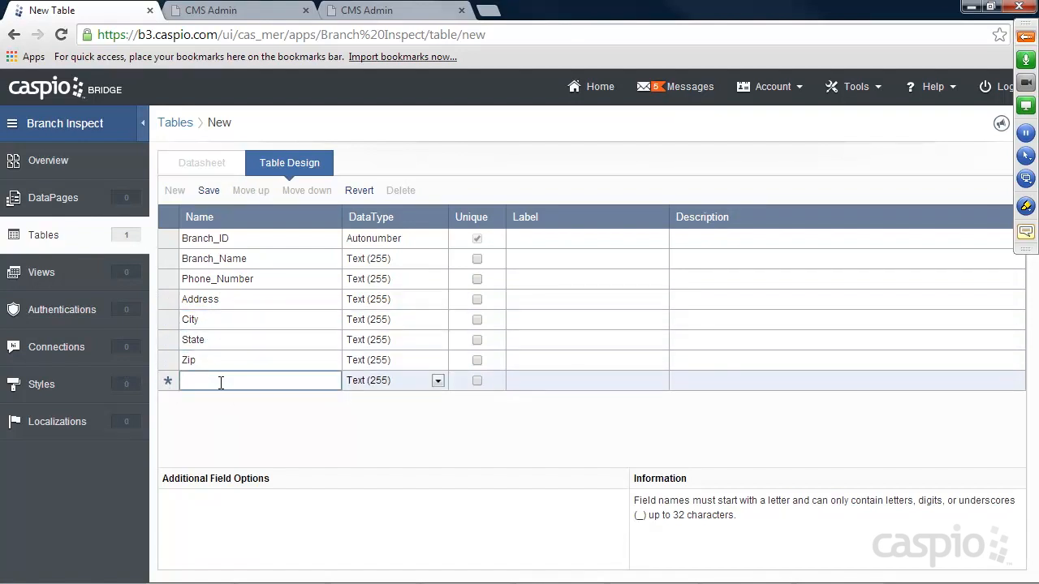
{"action": "type", "text": "Branch_Manager"}
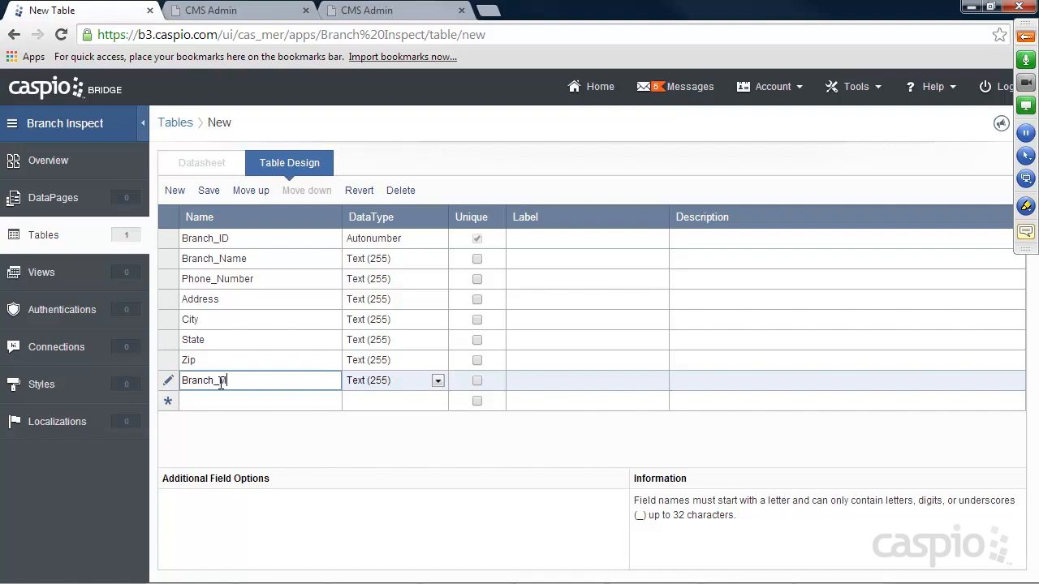
Add Manager_ID as a Number field.
{"action": "left_click", "coordinate": [213, 400]}
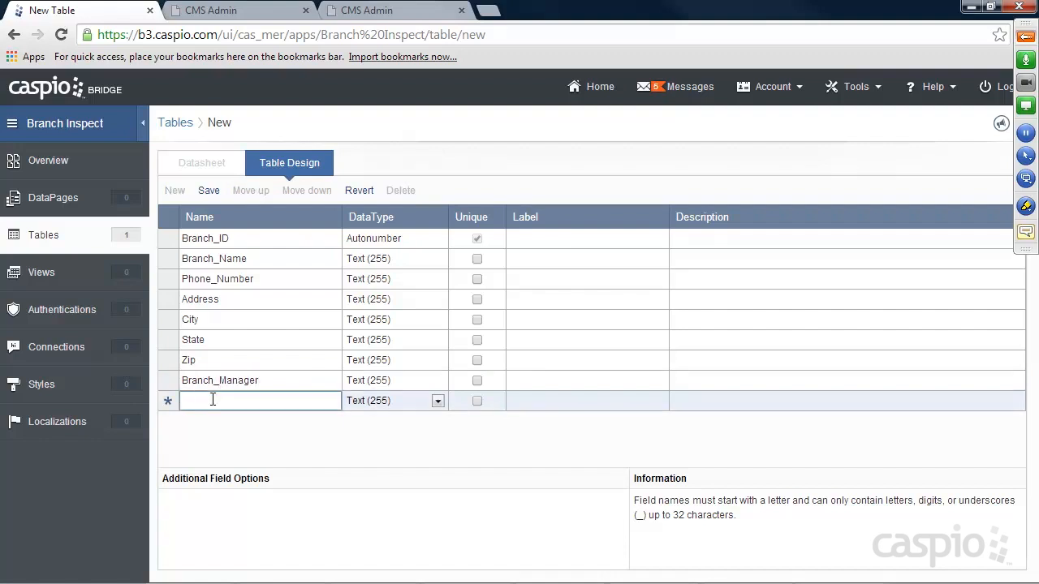
{"action": "type", "text": "Manager_ID"}
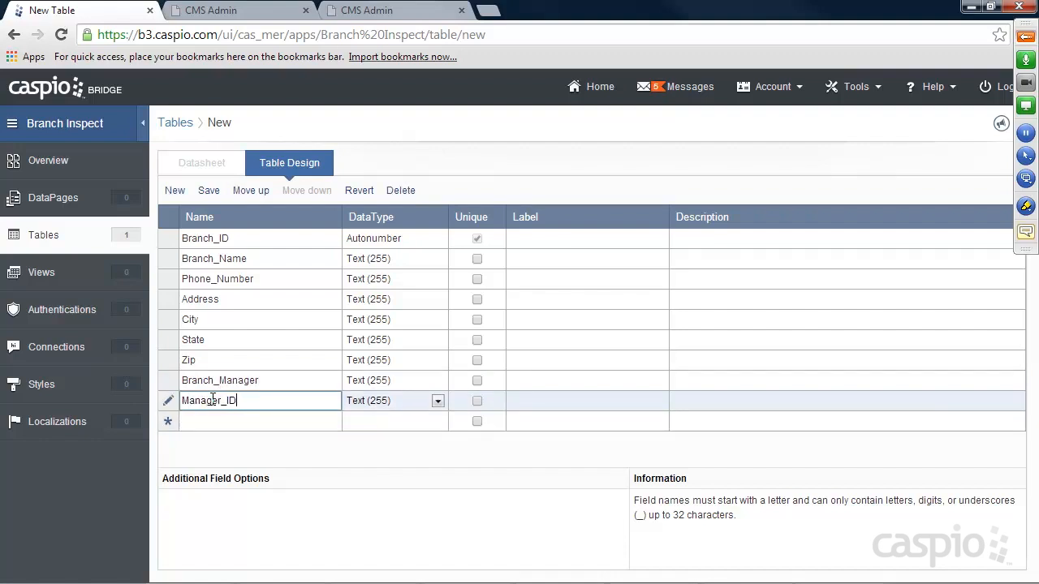
{"action": "left_click", "coordinate": [369, 401]}
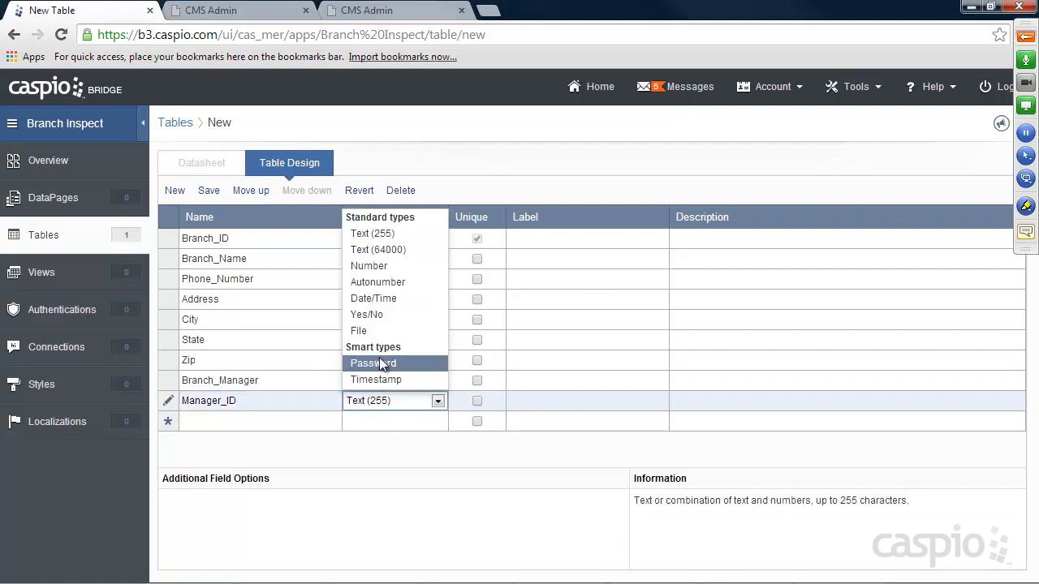
{"action": "left_click", "coordinate": [370, 266]}
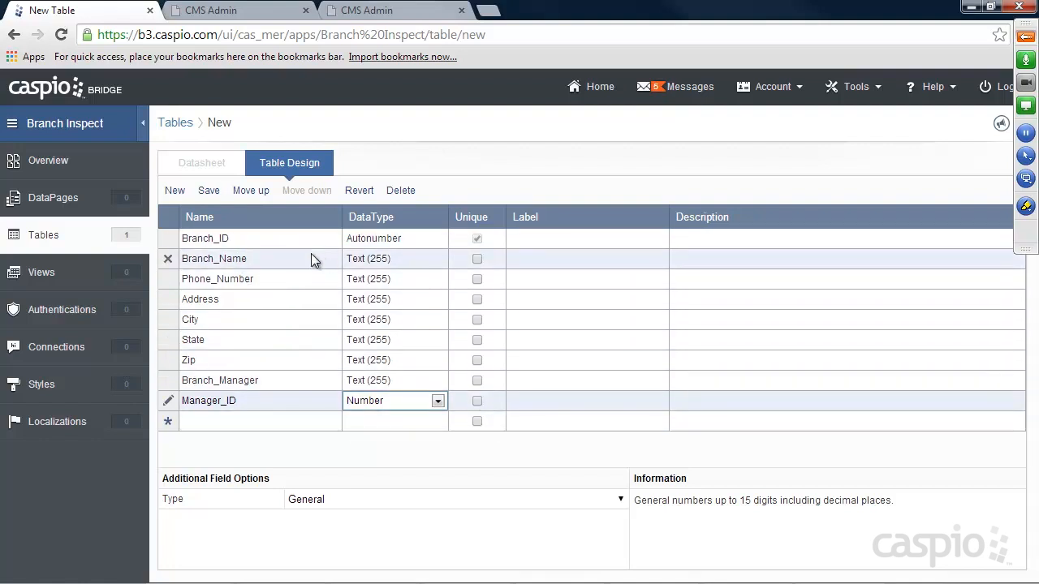
Save the new table design as Branch_lookup.
{"action": "left_click", "coordinate": [208, 191]}
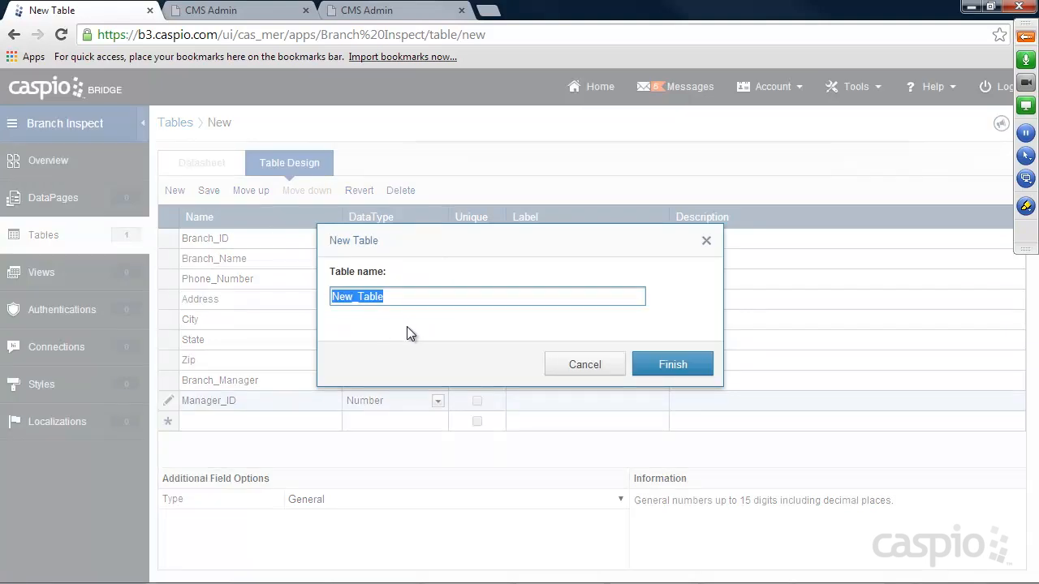
{"action": "type", "text": "Branch_lookup"}
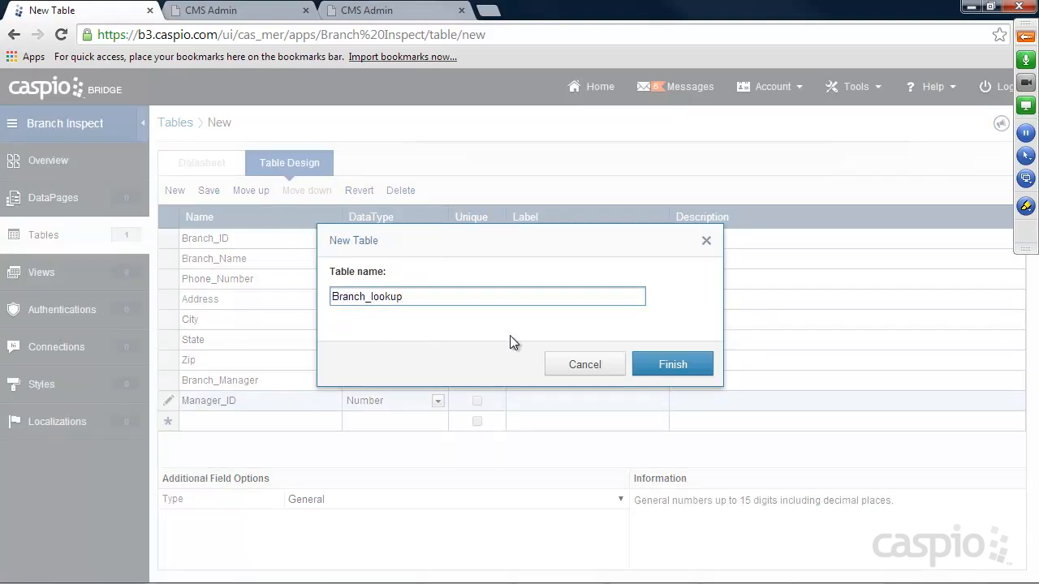
{"action": "left_click", "coordinate": [673, 370]}
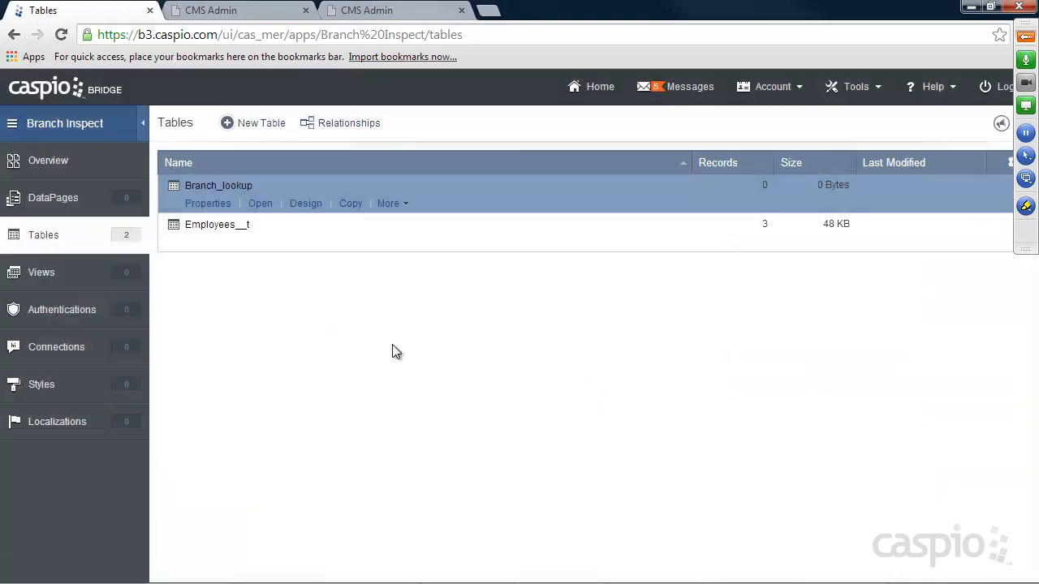
Untick Branch_Manager for the second employee in Employees__t, then return to Tables.
{"action": "left_click", "coordinate": [268, 243]}
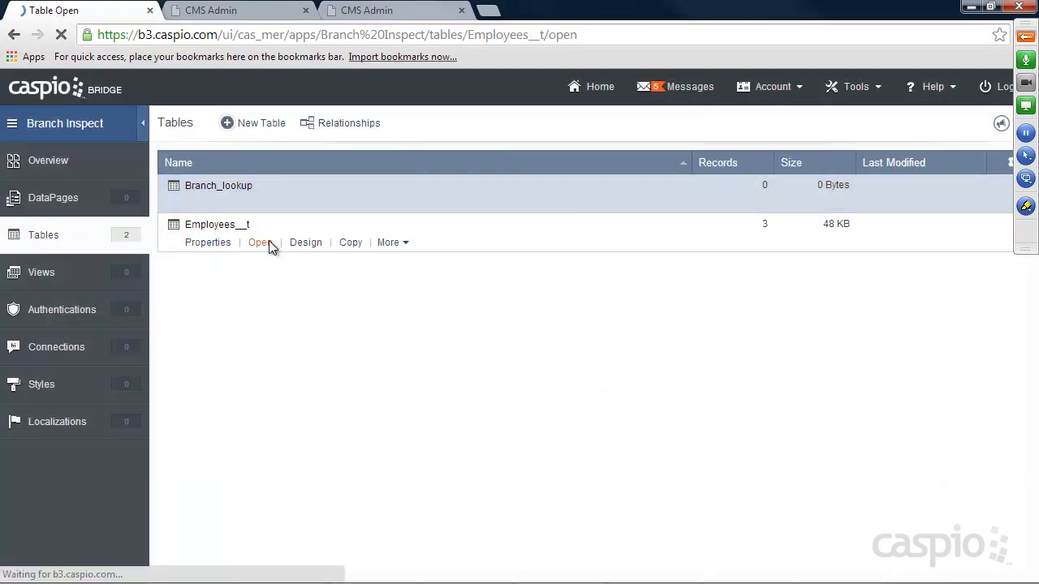
{"action": "left_click", "coordinate": [683, 259]}
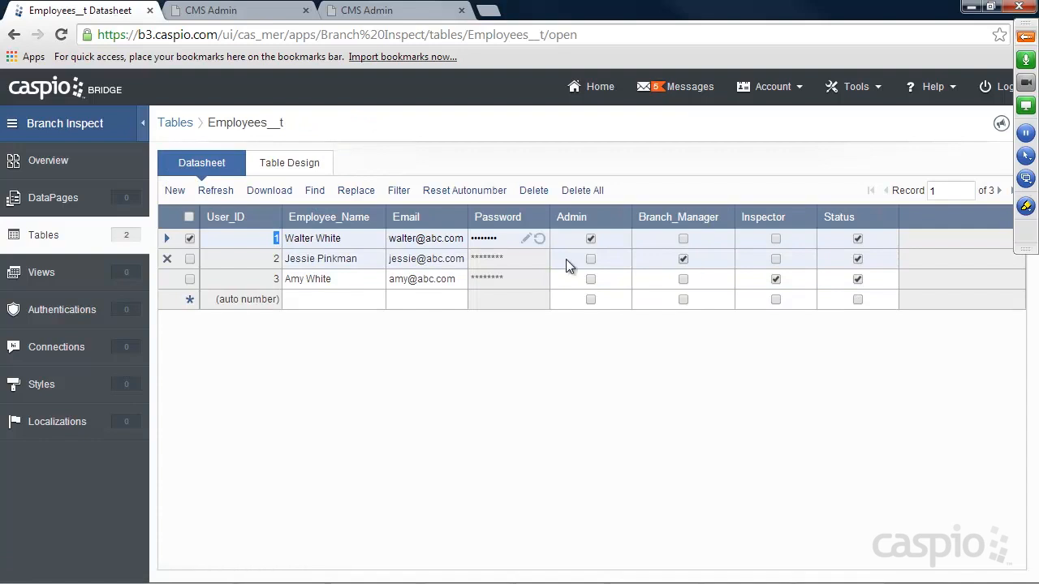
{"action": "left_click", "coordinate": [682, 256]}
{"action": "left_click", "coordinate": [45, 241]}
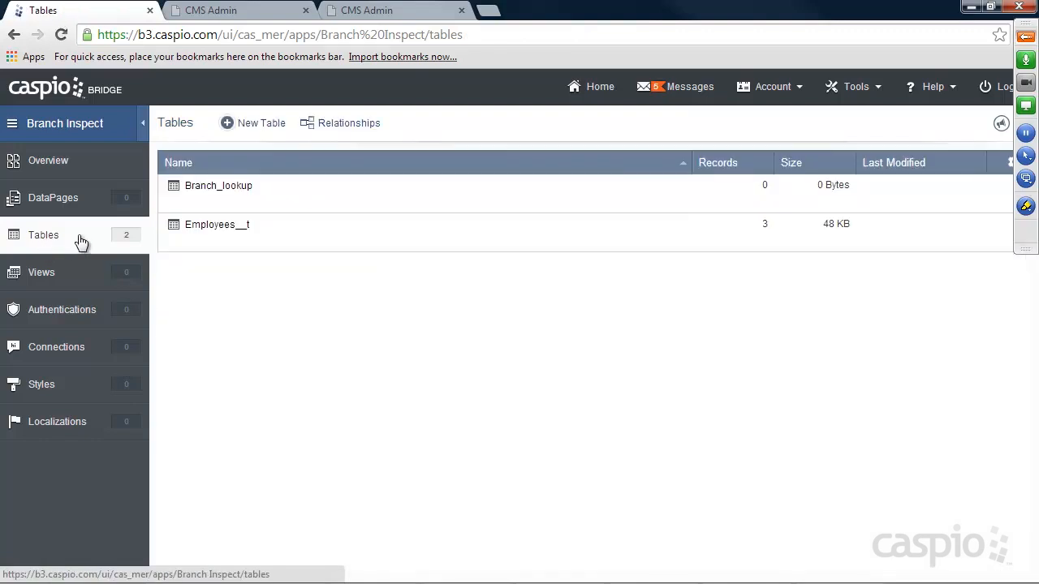
Open Branch_lookup and enter the Branchville branch with its phone, address, city, state and zip.
{"action": "mouse_move", "coordinate": [225, 207]}
{"action": "left_click", "coordinate": [260, 204]}
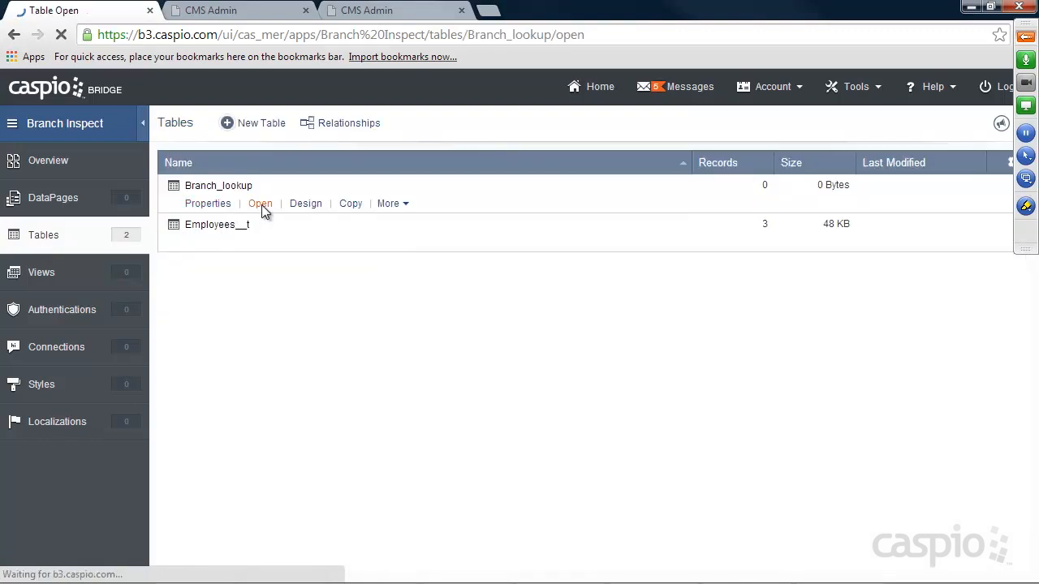
{"action": "left_click", "coordinate": [313, 235]}
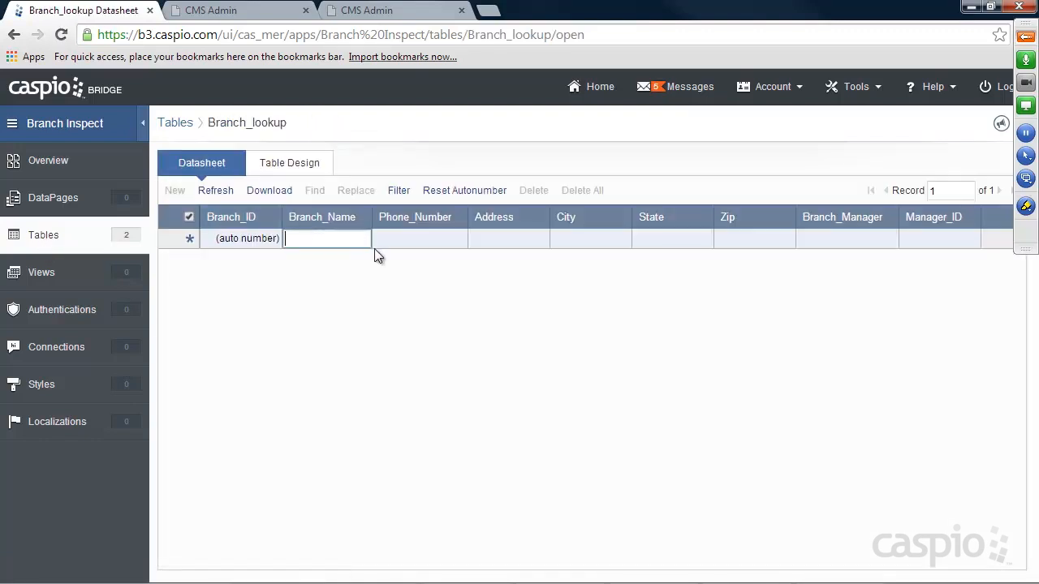
{"action": "type", "text": "Branchville"}
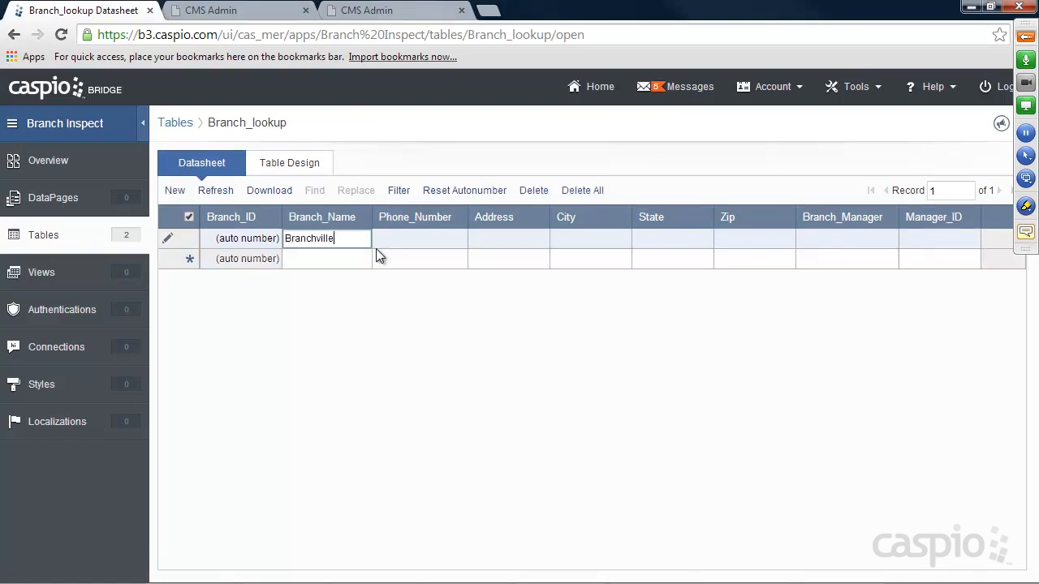
{"action": "key", "text": "Tab"}
{"action": "type", "text": "323534234"}
{"action": "key", "text": "Tab"}
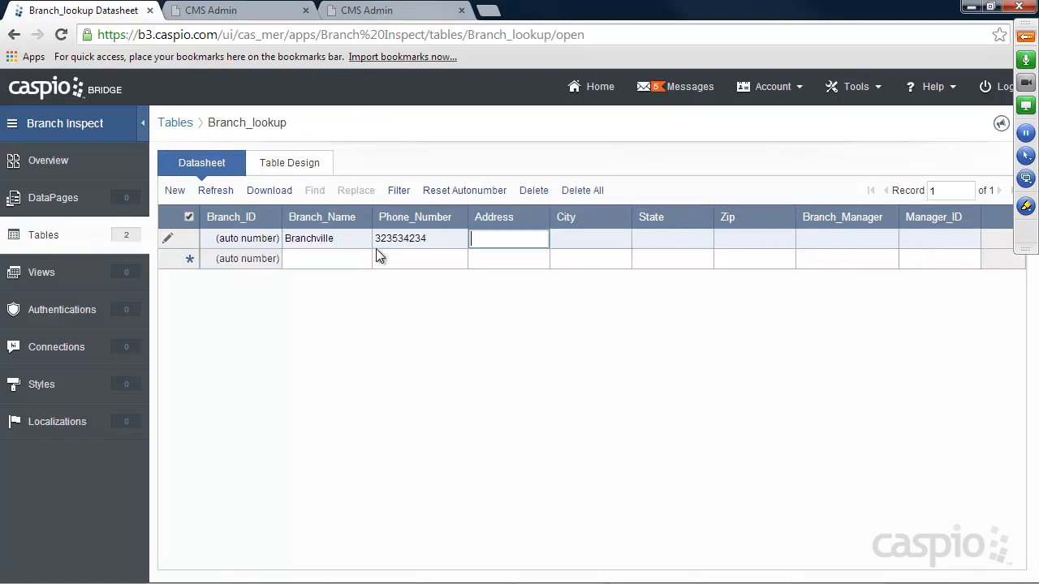
{"action": "type", "text": "333 Easy Street"}
{"action": "key", "text": "Tab"}
{"action": "type", "text": "Mountain View"}
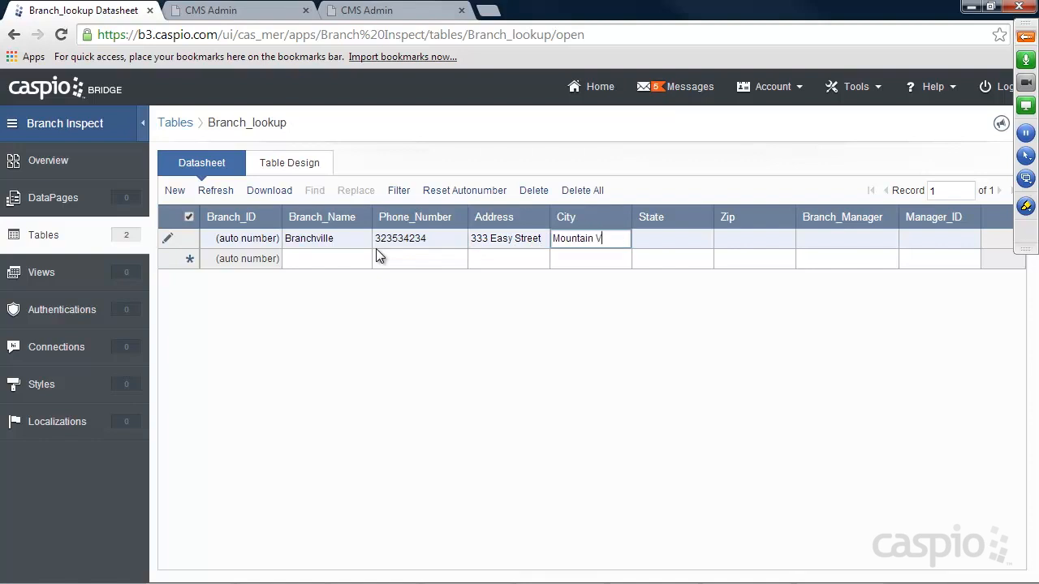
{"action": "key", "text": "Tab"}
{"action": "type", "text": "California"}
{"action": "key", "text": "Tab"}
{"action": "type", "text": "34343"}
Fill in the branch manager's name and Manager_ID 2, then save and return to Tables.
{"action": "key", "text": "Tab"}
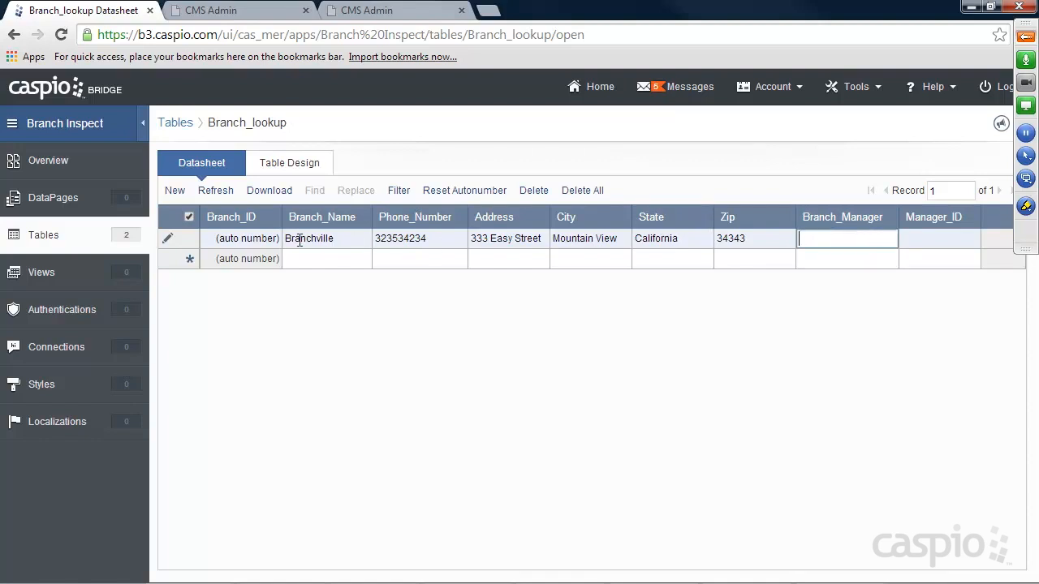
{"action": "left_click", "coordinate": [870, 236]}
{"action": "type", "text": "Jessie Pinkman"}
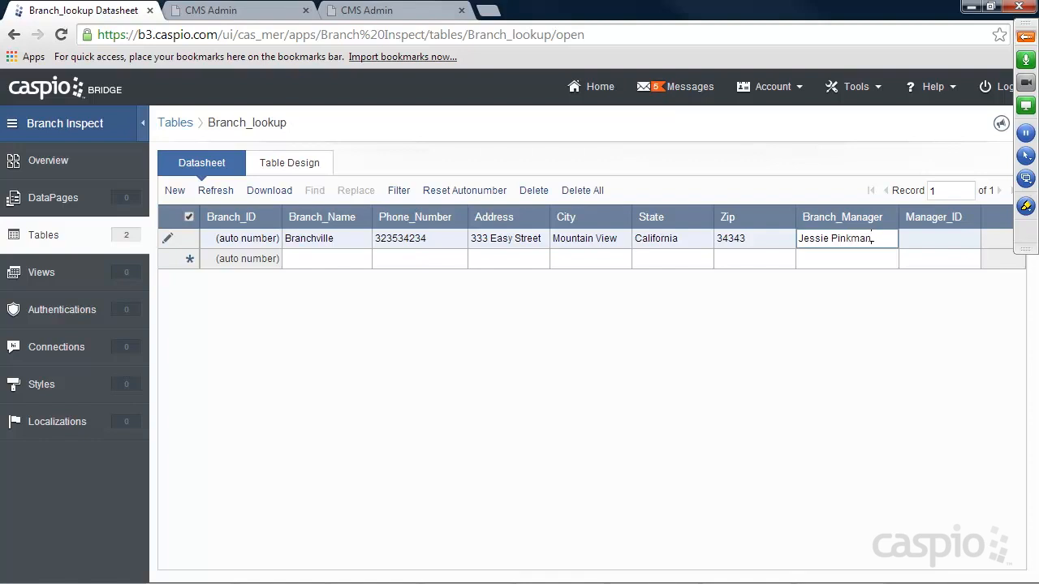
{"action": "key", "text": "Tab"}
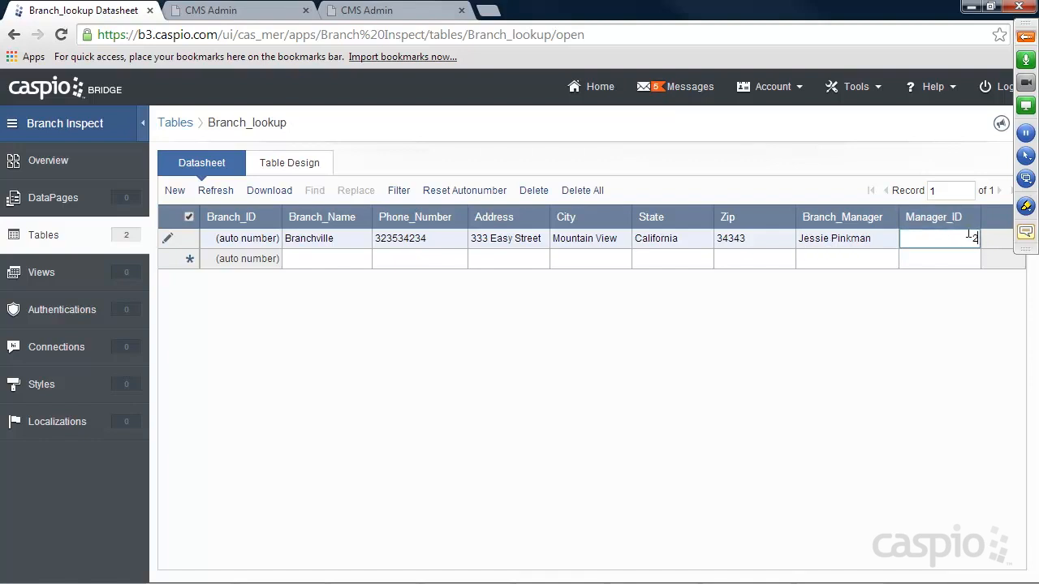
{"action": "left_click", "coordinate": [45, 235]}
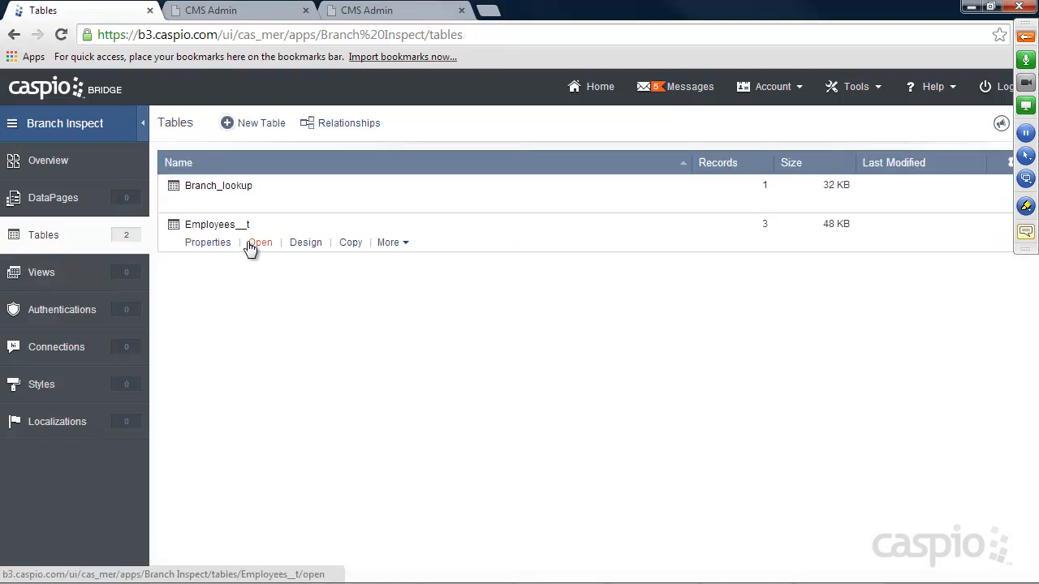
Review the Employees__t records, then start a third blank table design.
{"action": "left_click", "coordinate": [259, 243]}
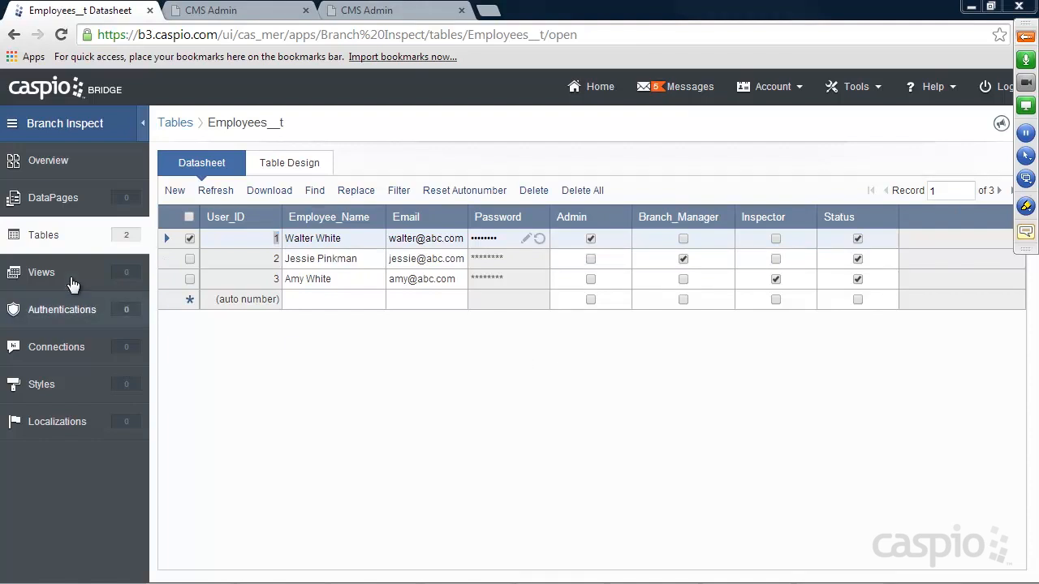
{"action": "left_click", "coordinate": [58, 235]}
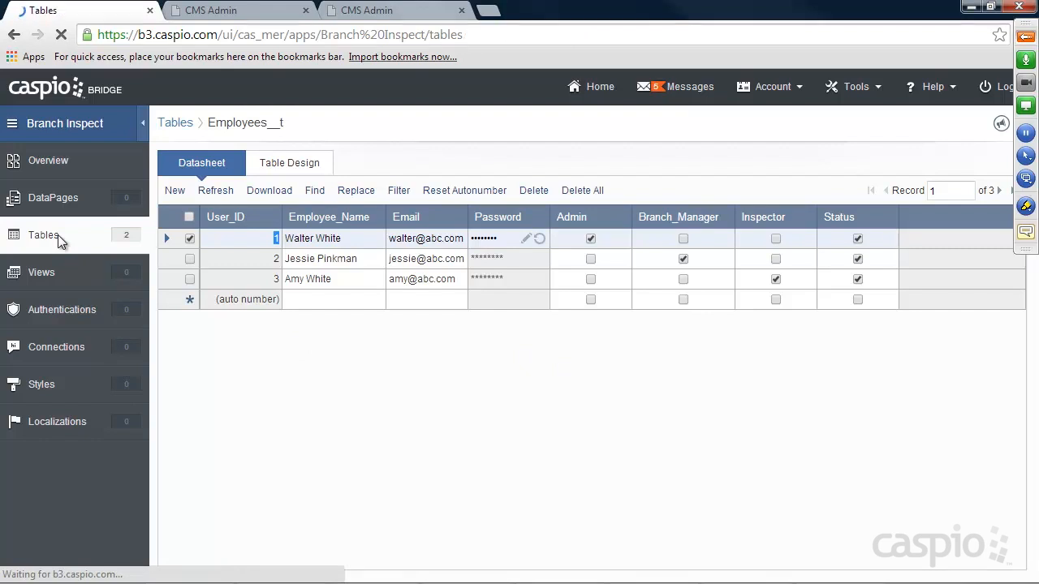
{"action": "left_click", "coordinate": [258, 125]}
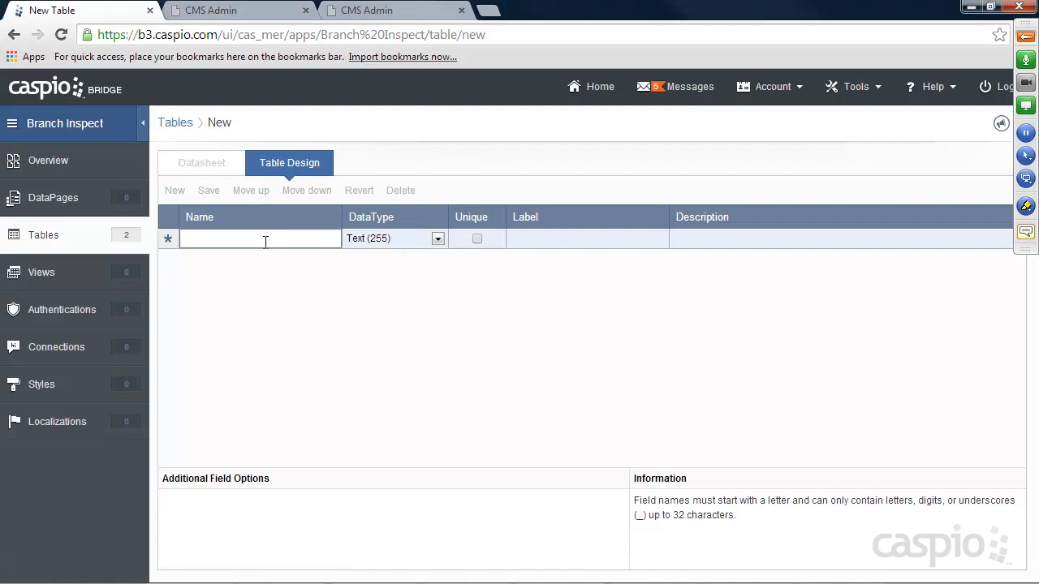
Add Inspection_ID as an Autonumber field, followed by Branch_Name and Branch_ID.
{"action": "type", "text": "Inspection_ID"}
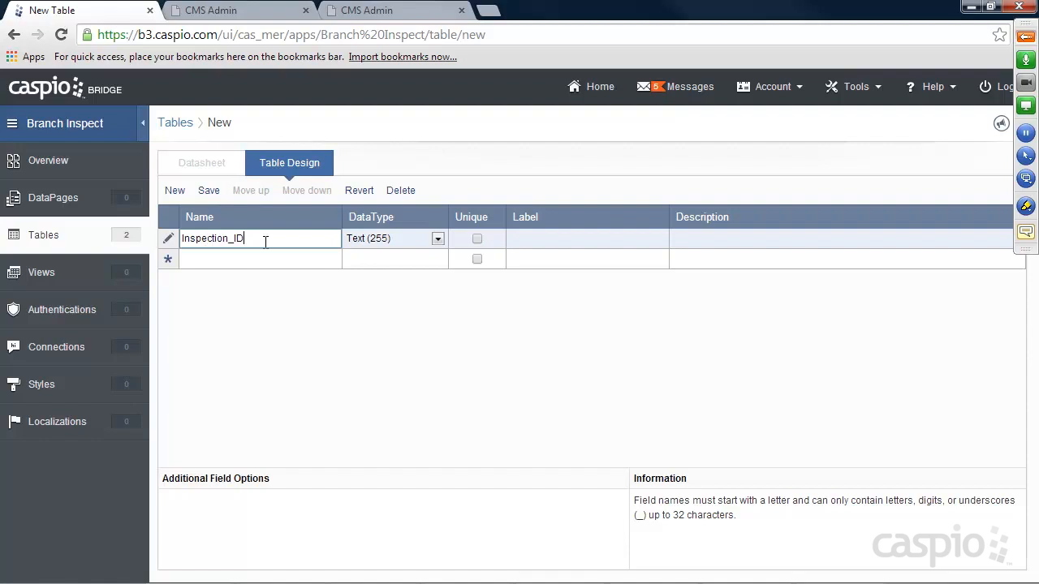
{"action": "left_click", "coordinate": [375, 242]}
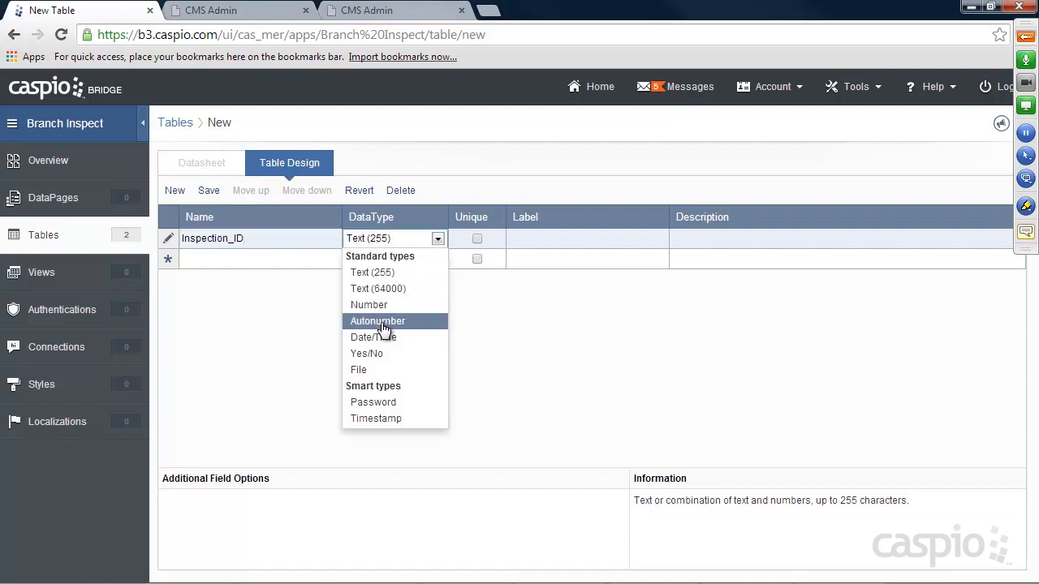
{"action": "left_click", "coordinate": [384, 321]}
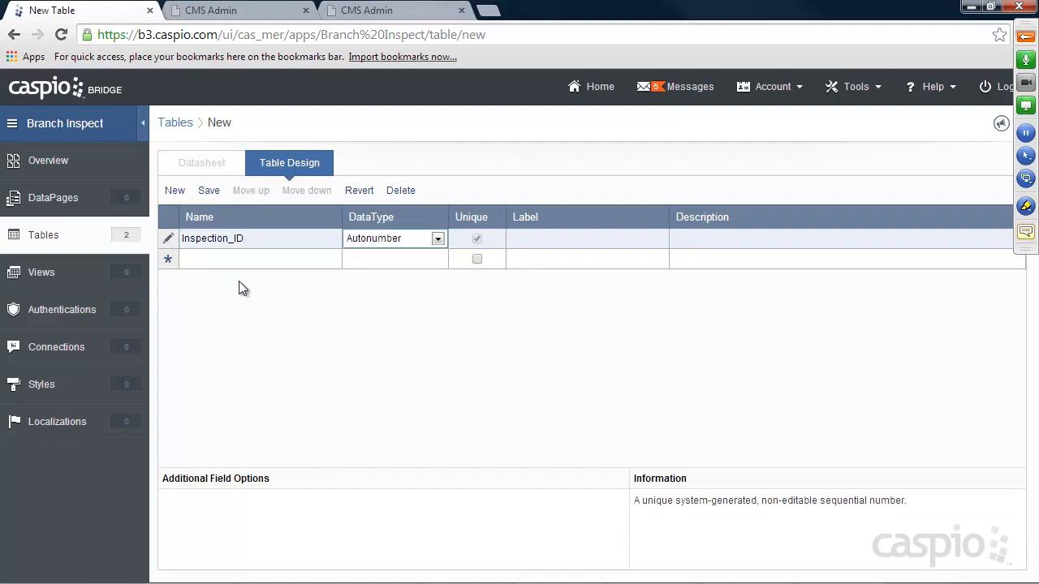
{"action": "left_click", "coordinate": [210, 268]}
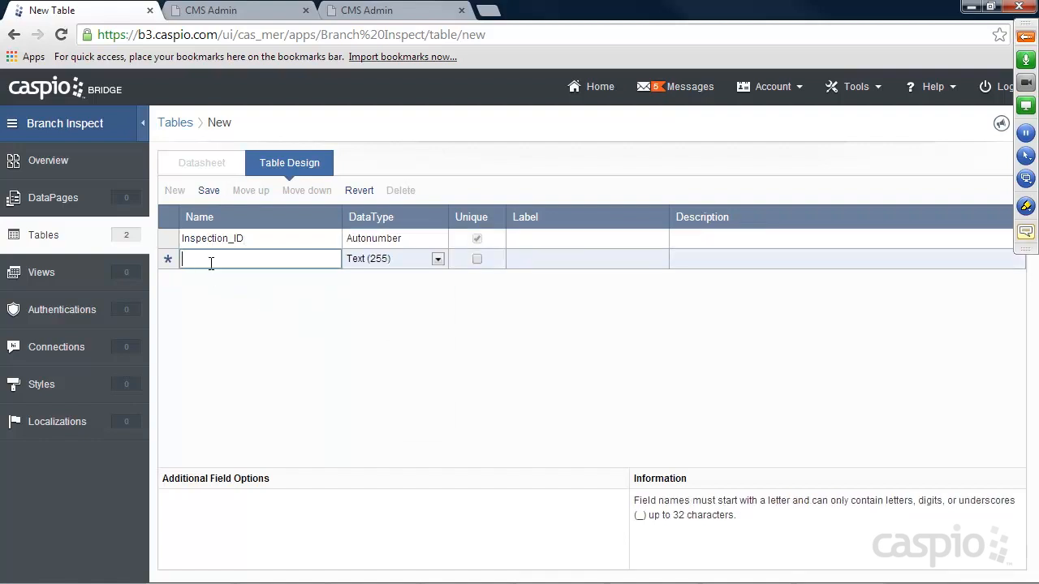
{"action": "type", "text": "Branch_Name"}
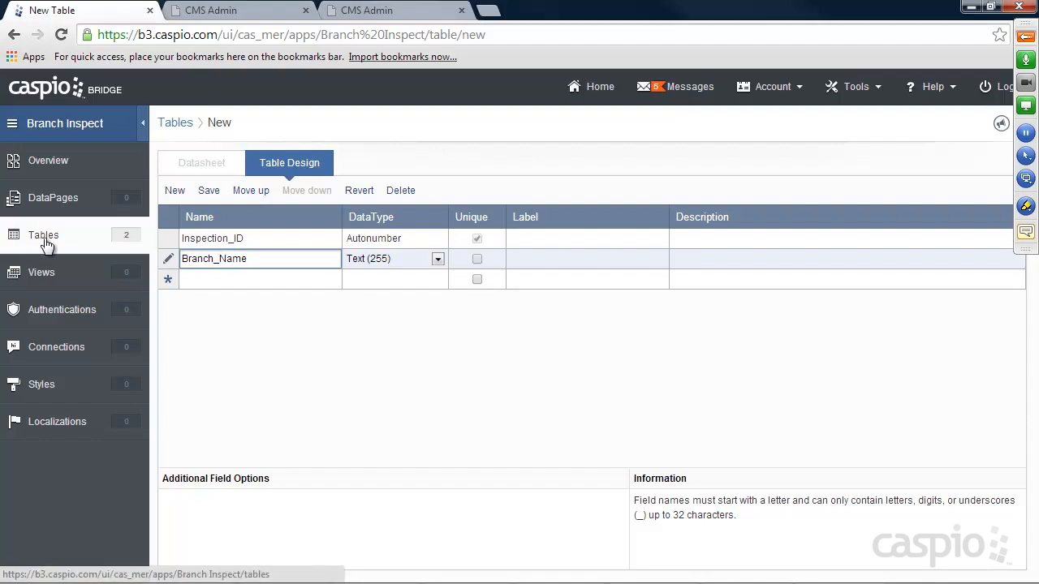
{"action": "left_click", "coordinate": [235, 278]}
{"action": "type", "text": "B"}
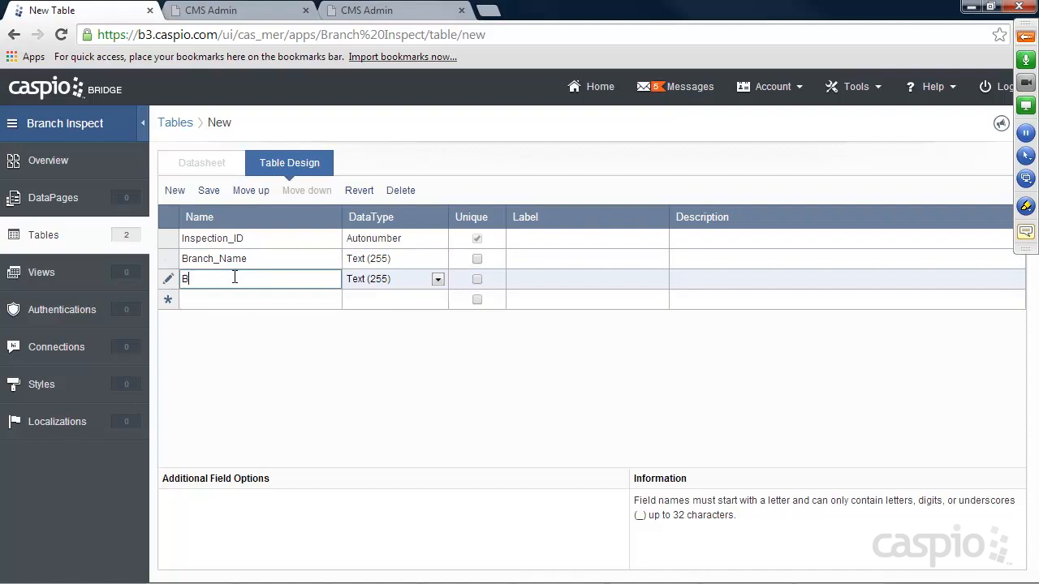
{"action": "type", "text": "ranch_ID"}
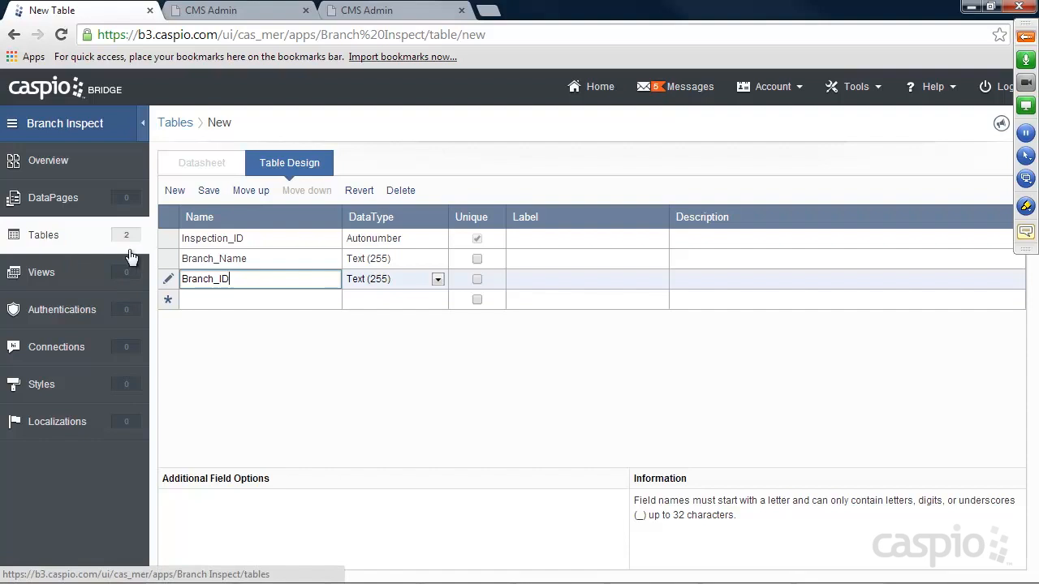
{"action": "left_click", "coordinate": [197, 302]}
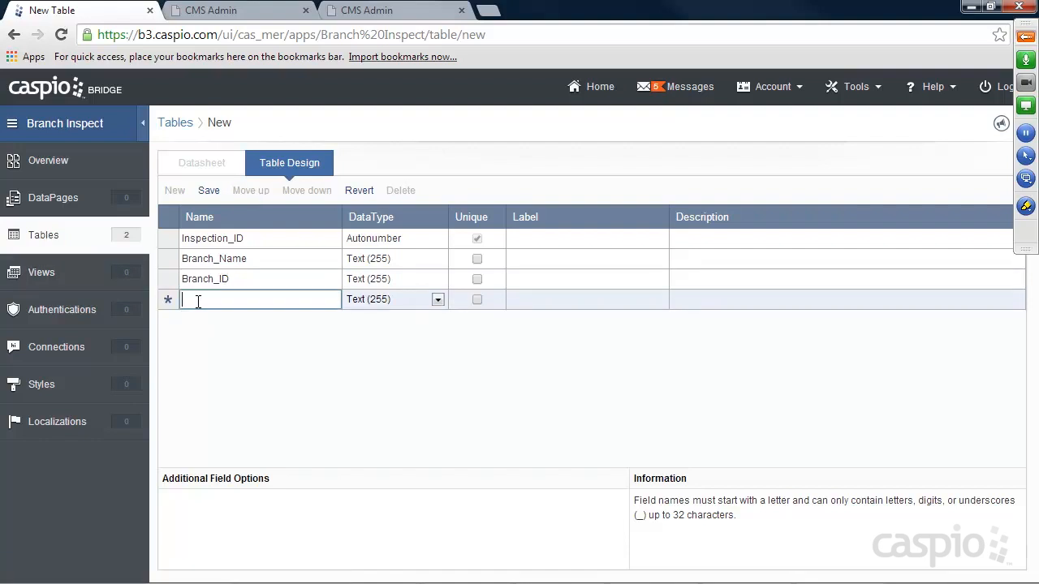
Add Employee_Name and User_ID, making User_ID and Branch_ID Number fields.
{"action": "type", "text": "Employee_Name"}
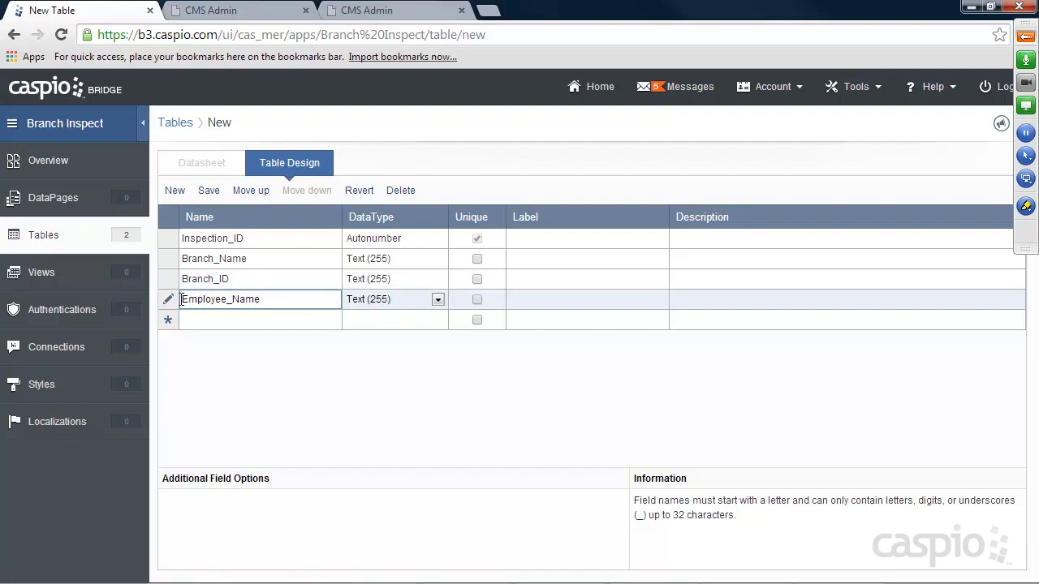
{"action": "left_click", "coordinate": [237, 317]}
{"action": "type", "text": "User_ID"}
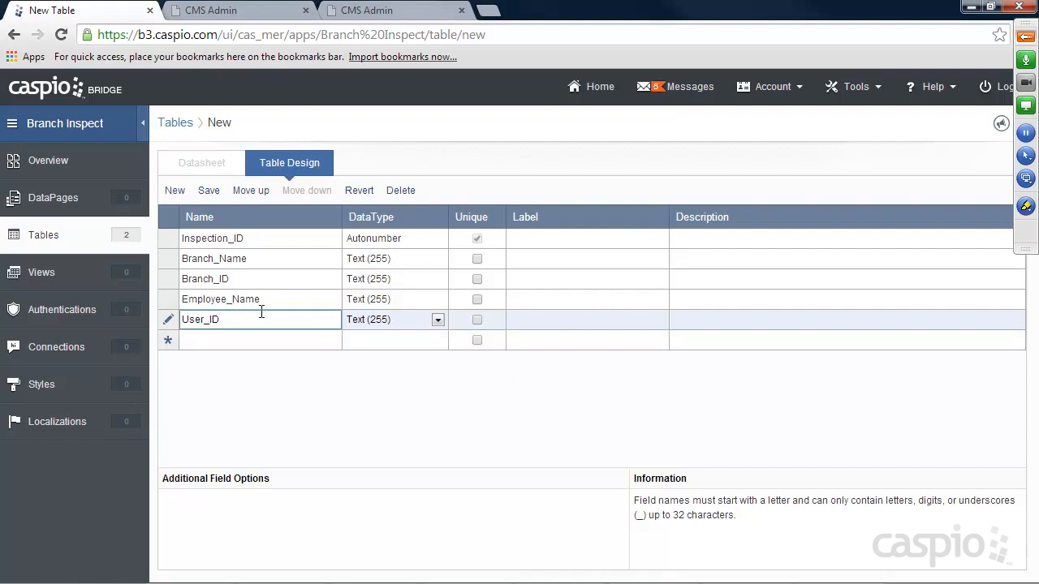
{"action": "left_click", "coordinate": [388, 320]}
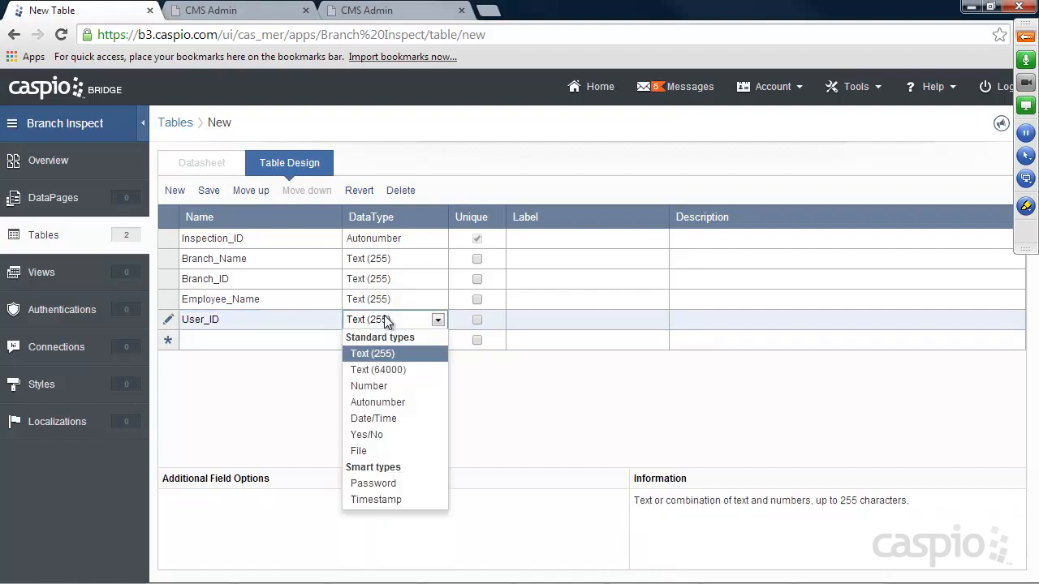
{"action": "left_click", "coordinate": [376, 386]}
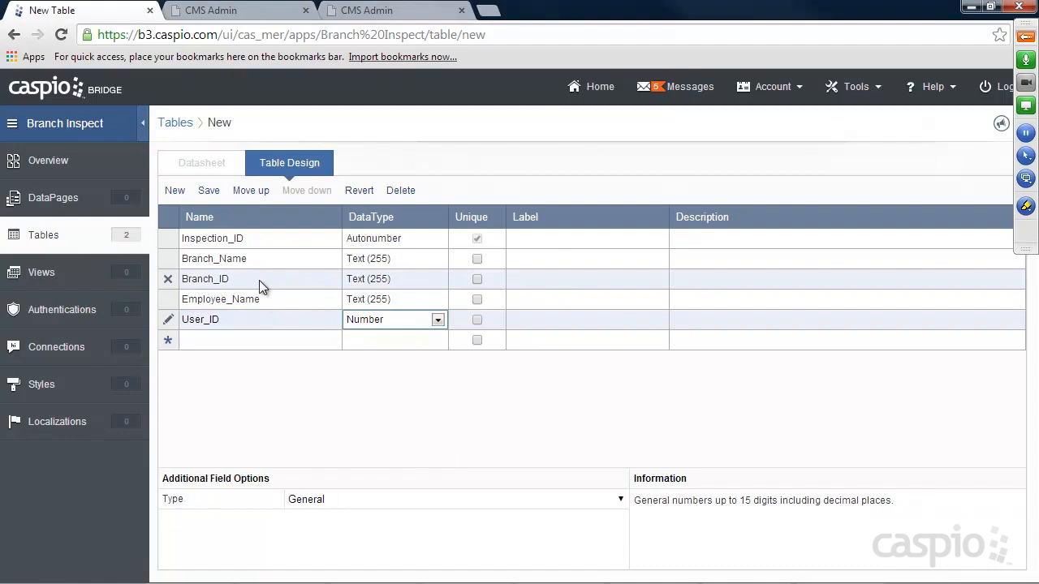
{"action": "left_click", "coordinate": [373, 280]}
{"action": "left_click", "coordinate": [361, 342]}
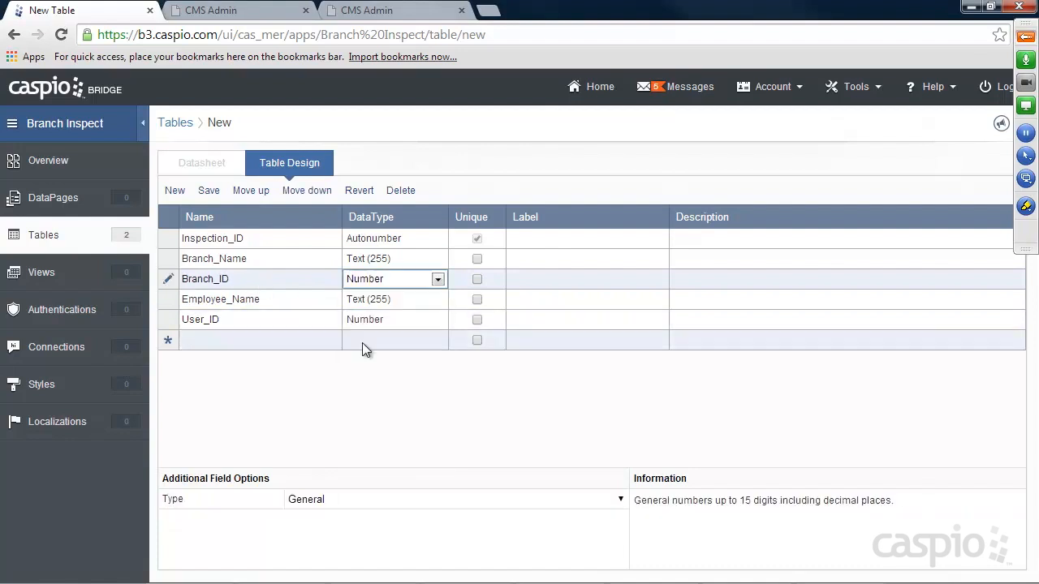
Add Branch_Manager and a Number-type Manager_ID field.
{"action": "left_click", "coordinate": [228, 337]}
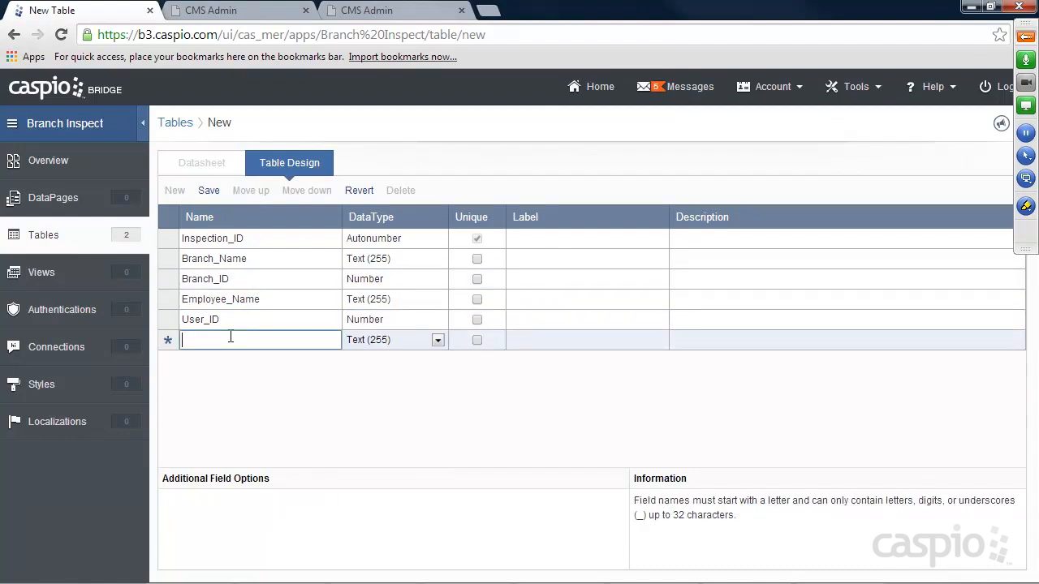
{"action": "type", "text": "Branch"}
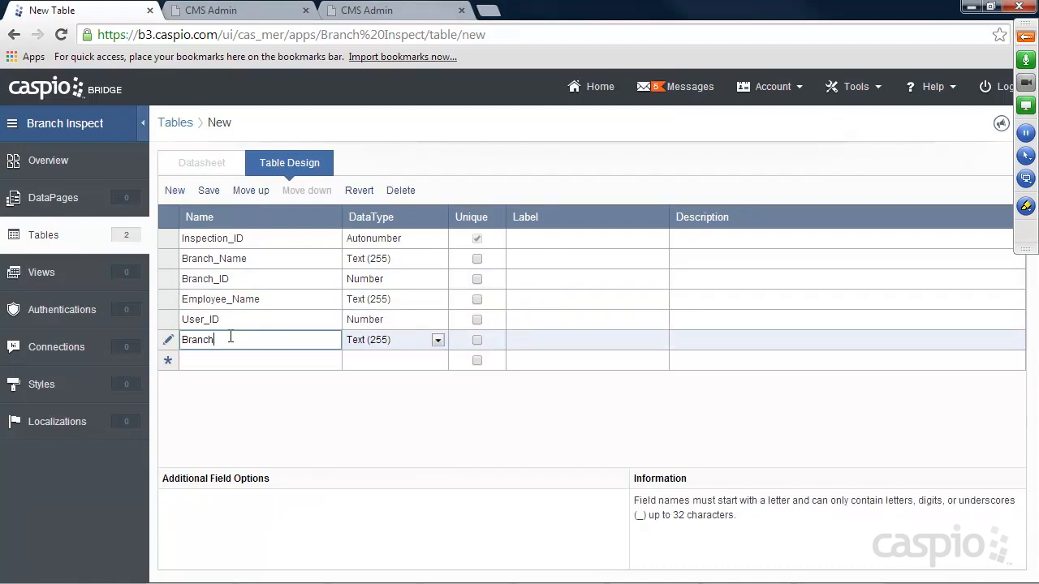
{"action": "type", "text": "_Manager"}
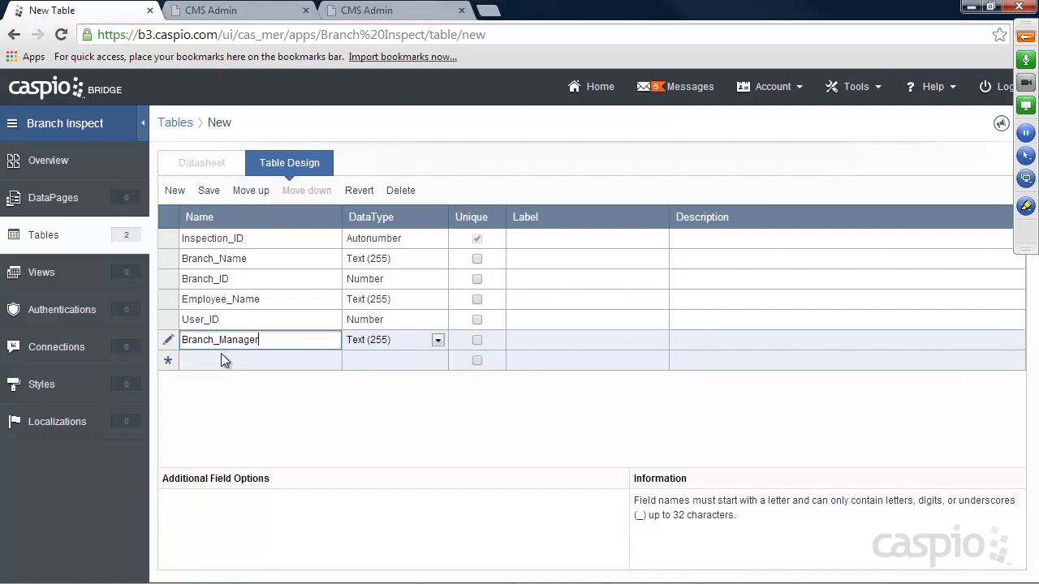
{"action": "left_click", "coordinate": [221, 357]}
{"action": "type", "text": "Manager_ID"}
{"action": "left_click", "coordinate": [390, 360]}
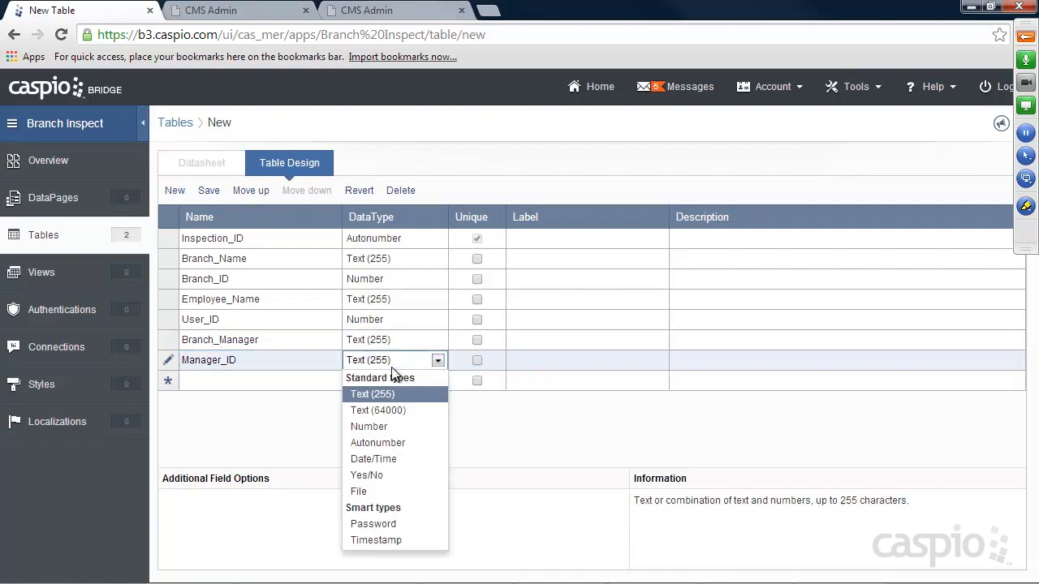
{"action": "left_click", "coordinate": [389, 427]}
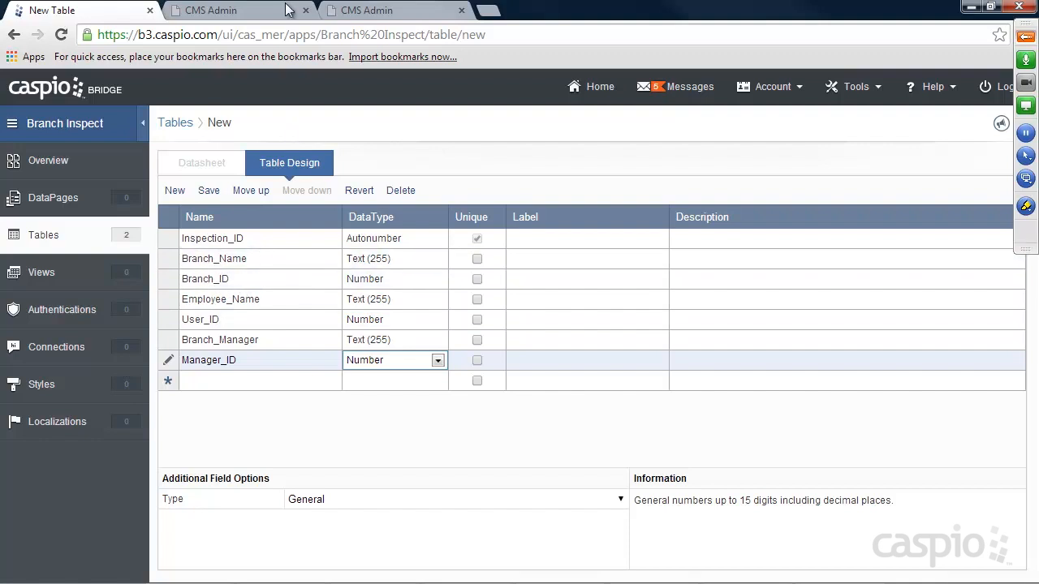
{"action": "left_click", "coordinate": [211, 10]}
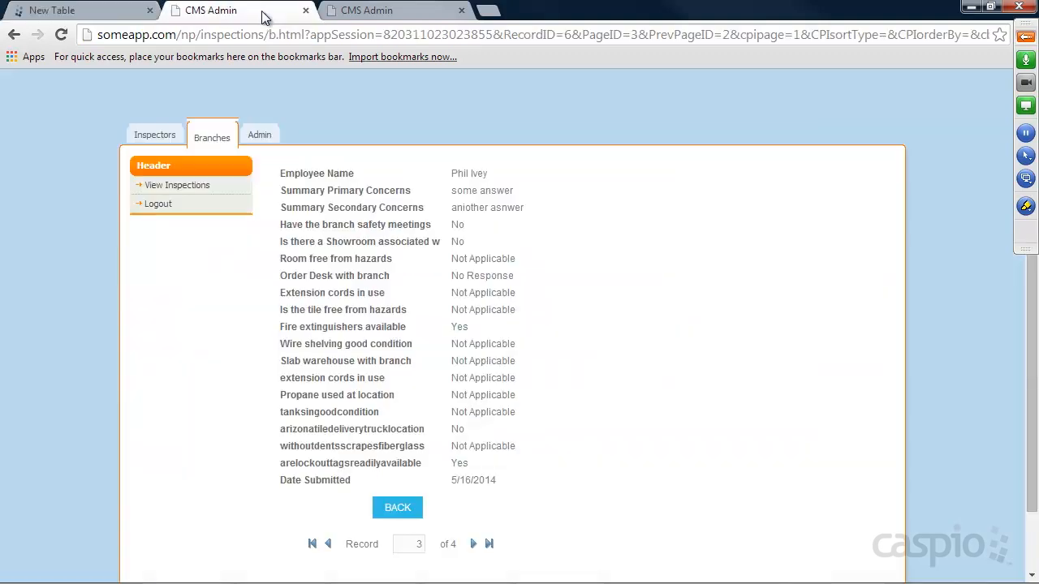
{"action": "left_click", "coordinate": [156, 137]}
{"action": "left_click", "coordinate": [177, 206]}
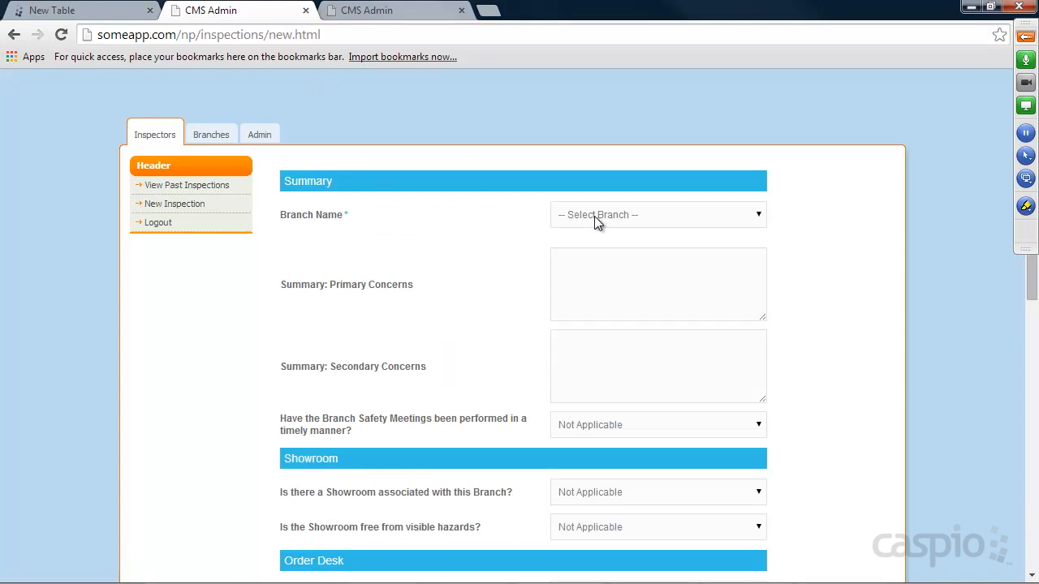
{"action": "left_click", "coordinate": [594, 216]}
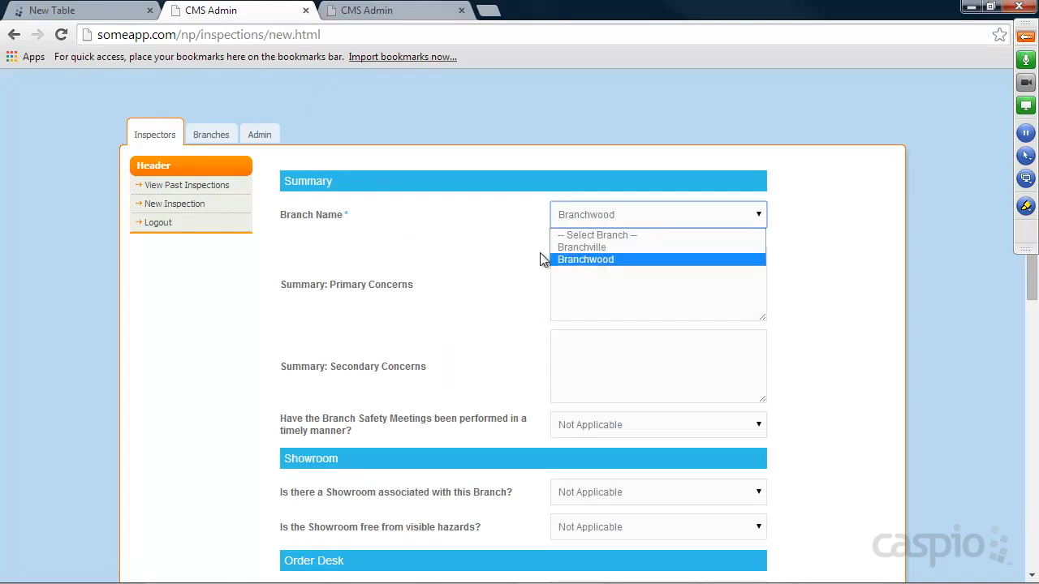
{"action": "left_click", "coordinate": [519, 258]}
{"action": "left_click", "coordinate": [116, 18]}
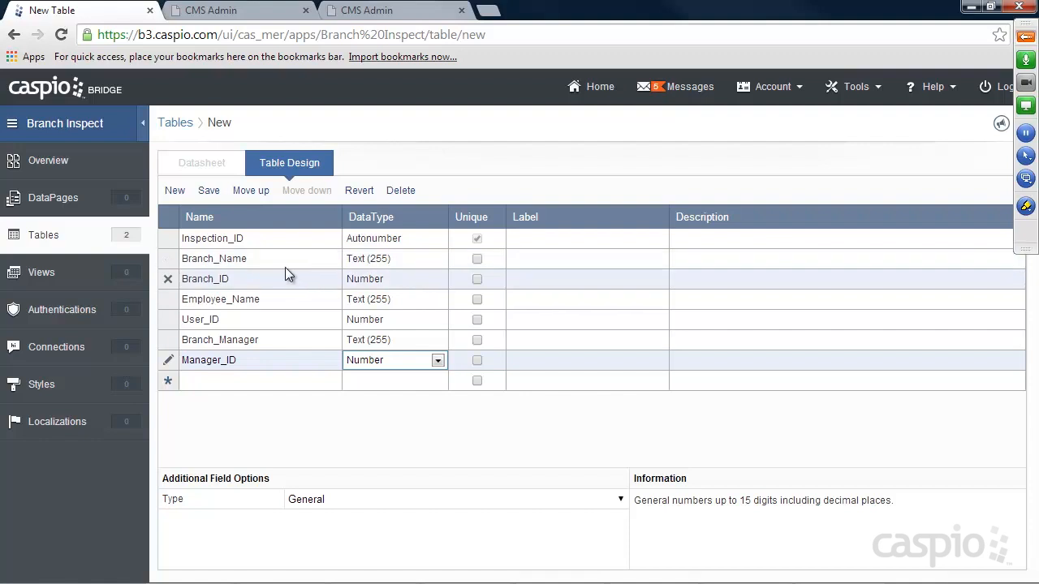
Check the reference inspection form, then commit Manager_ID and start a new field row.
{"action": "left_click", "coordinate": [284, 11]}
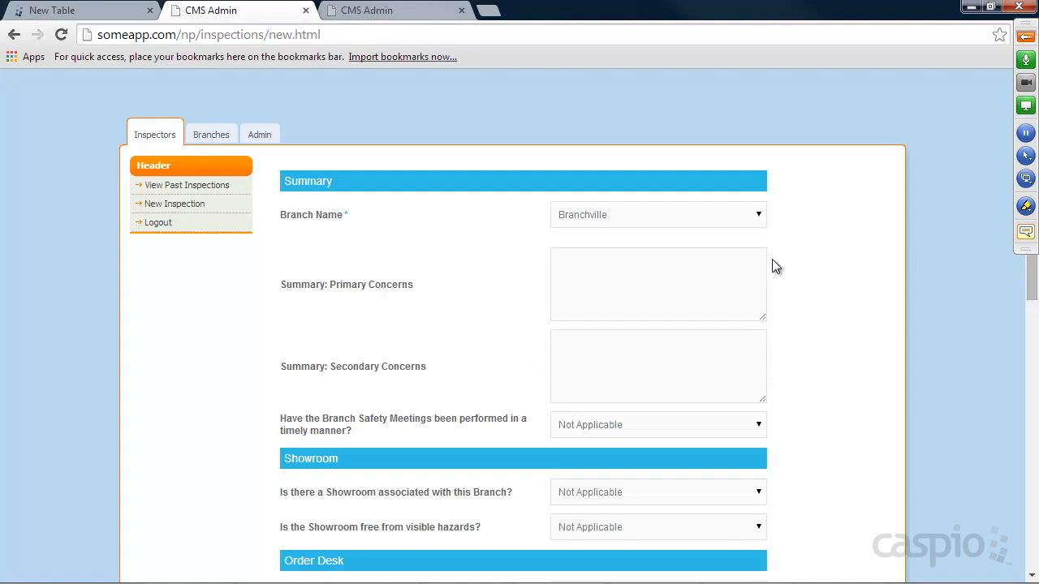
{"action": "left_click", "coordinate": [92, 16]}
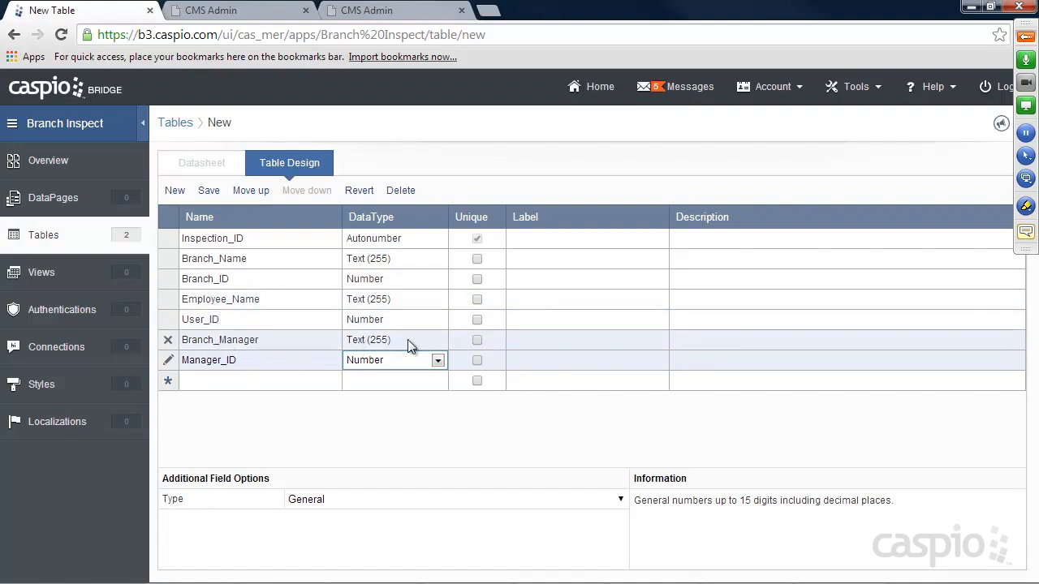
{"action": "left_click", "coordinate": [269, 360]}
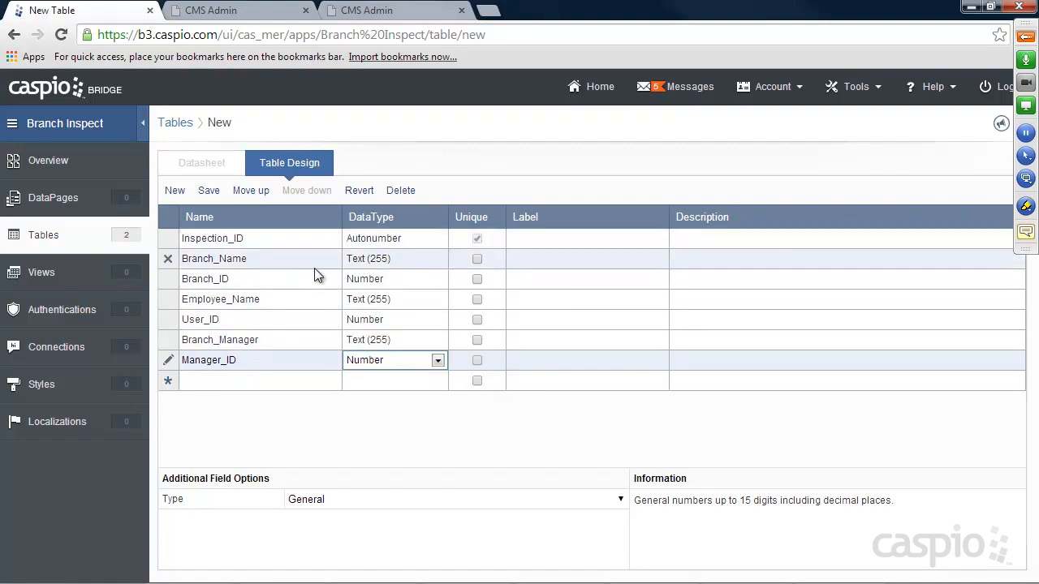
{"action": "left_click", "coordinate": [245, 379]}
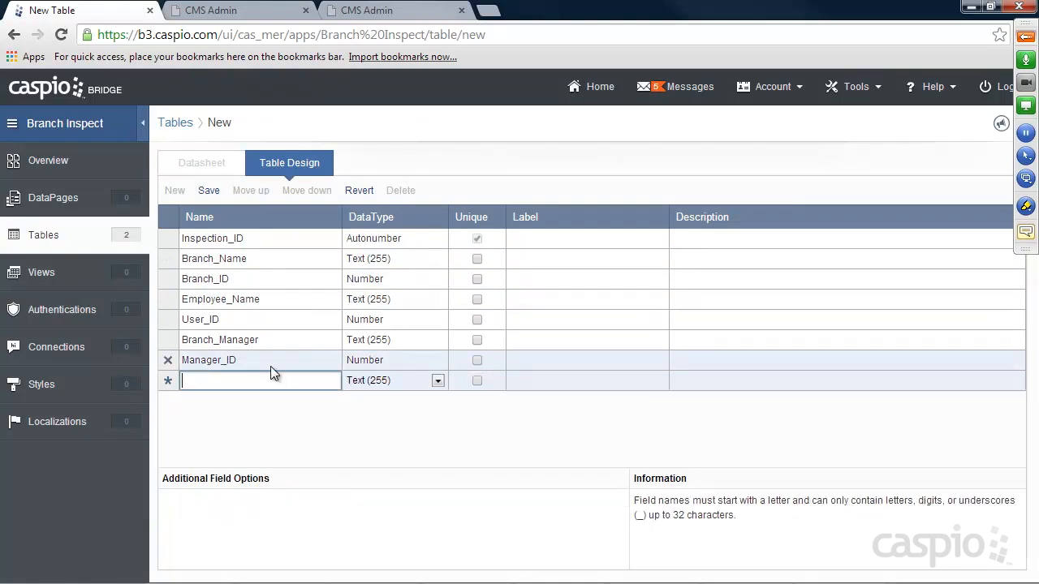
Add Summary_Primary and Summary_Secondary as Text (64000) fields.
{"action": "type", "text": "Summary_Primary"}
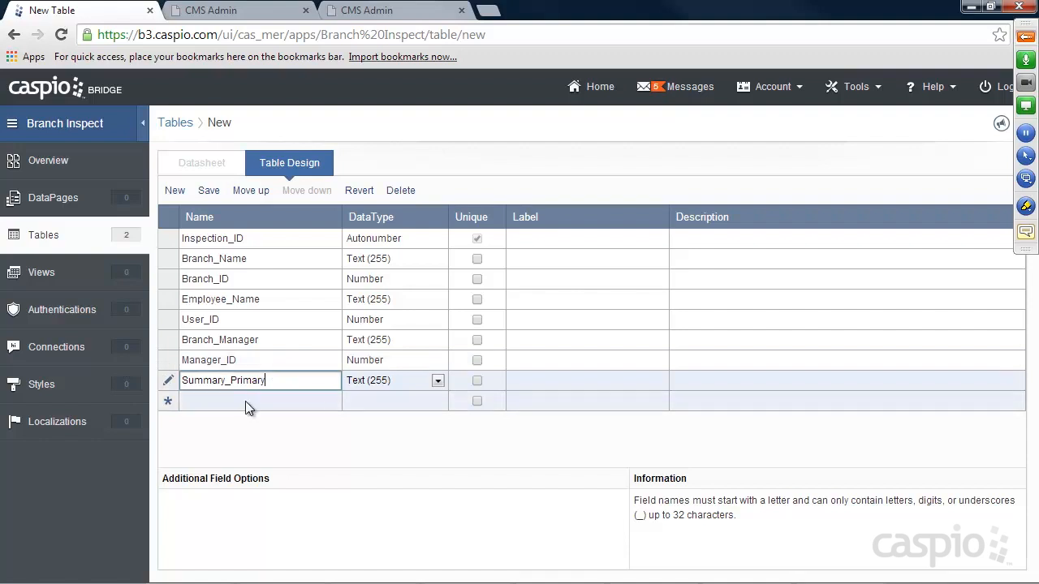
{"action": "left_click", "coordinate": [245, 401]}
{"action": "type", "text": "Summary_Secondary"}
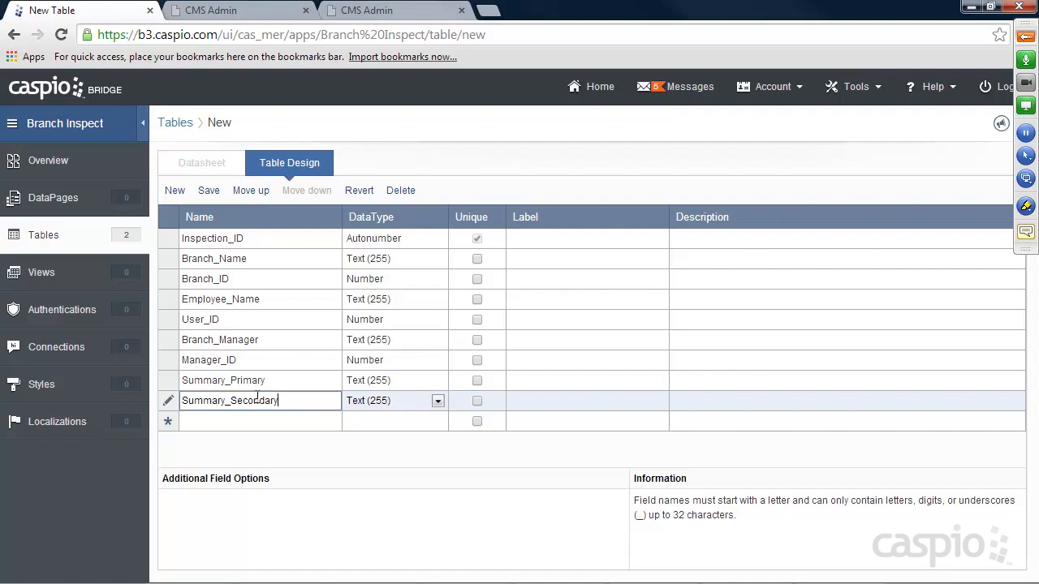
{"action": "left_click", "coordinate": [375, 383]}
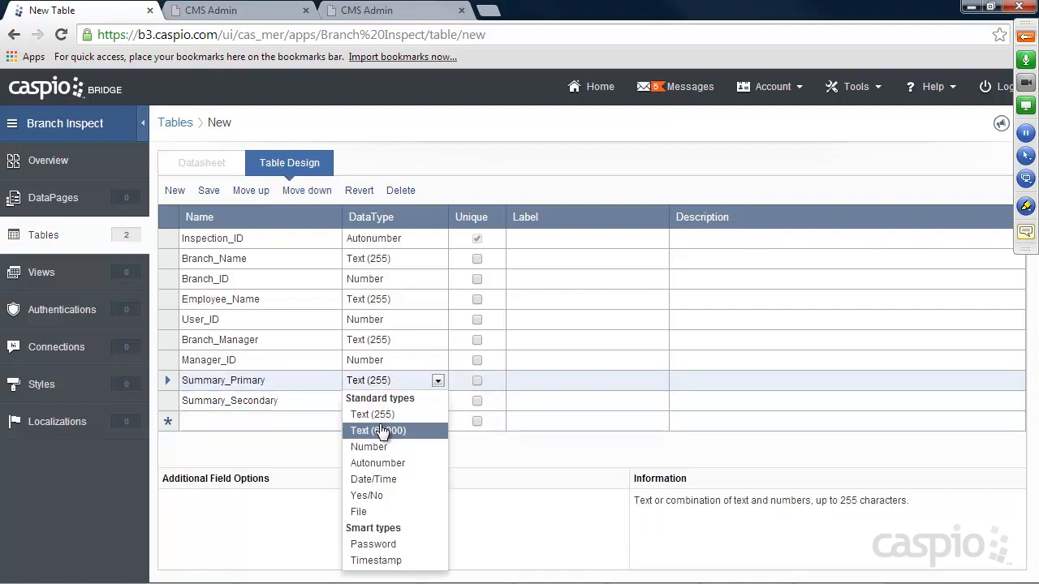
{"action": "left_click", "coordinate": [369, 430]}
{"action": "left_click", "coordinate": [383, 403]}
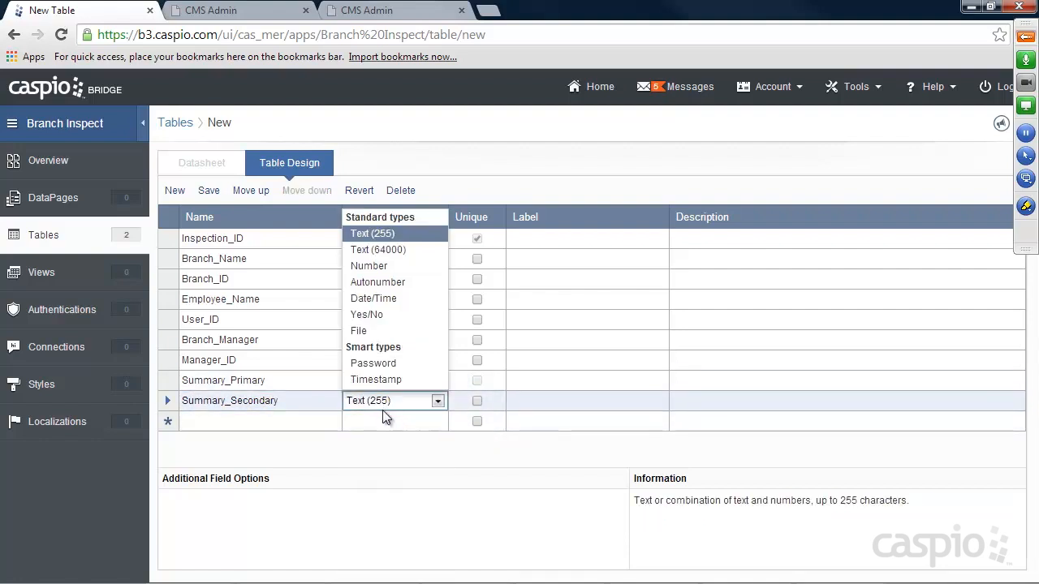
{"action": "left_click", "coordinate": [378, 250]}
Add the Showroom_associated and Room_free_hazards text fields.
{"action": "left_click", "coordinate": [289, 420]}
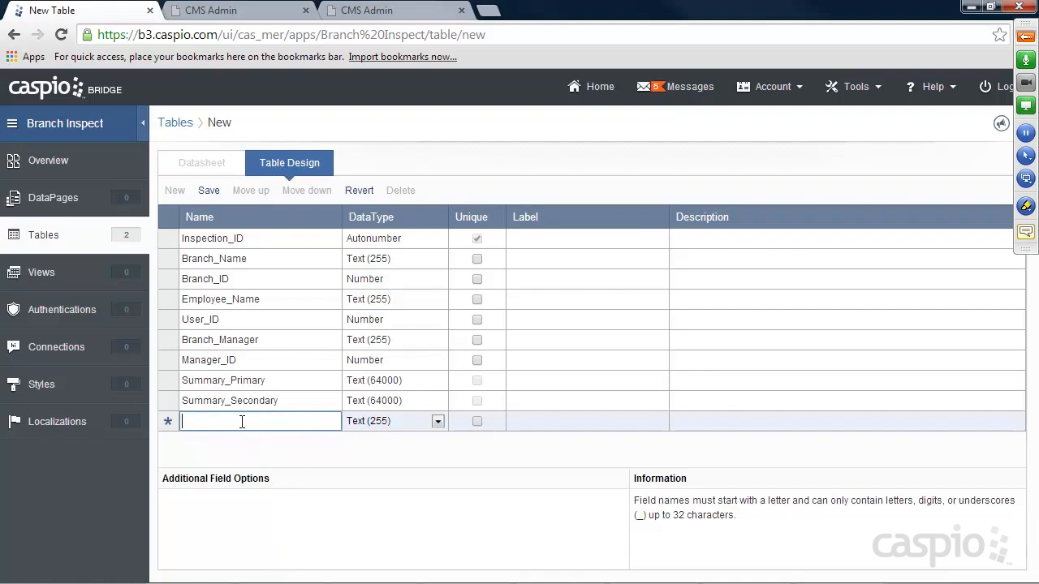
{"action": "type", "text": "Showroom_associated"}
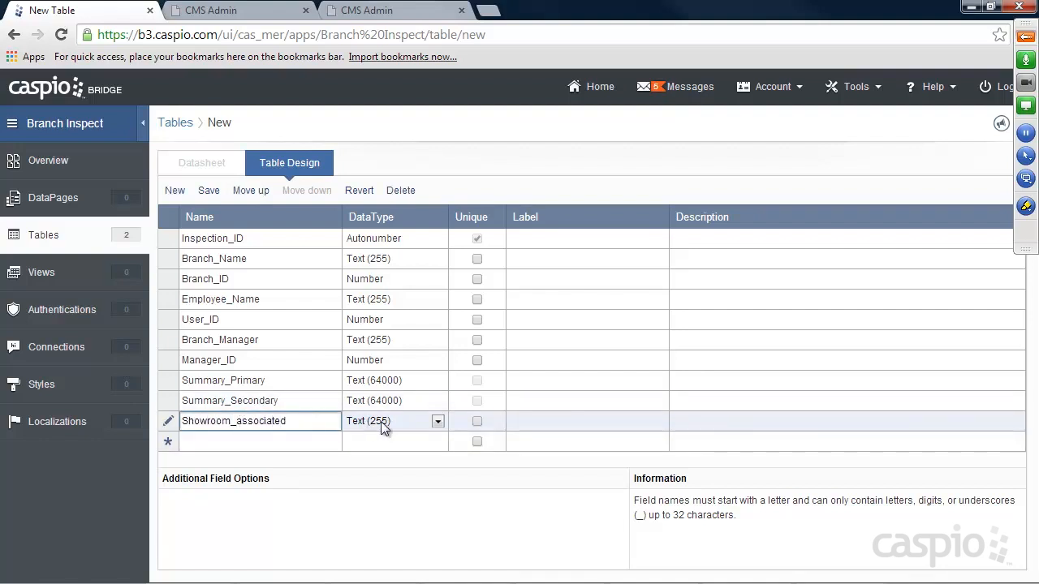
{"action": "left_click", "coordinate": [267, 439]}
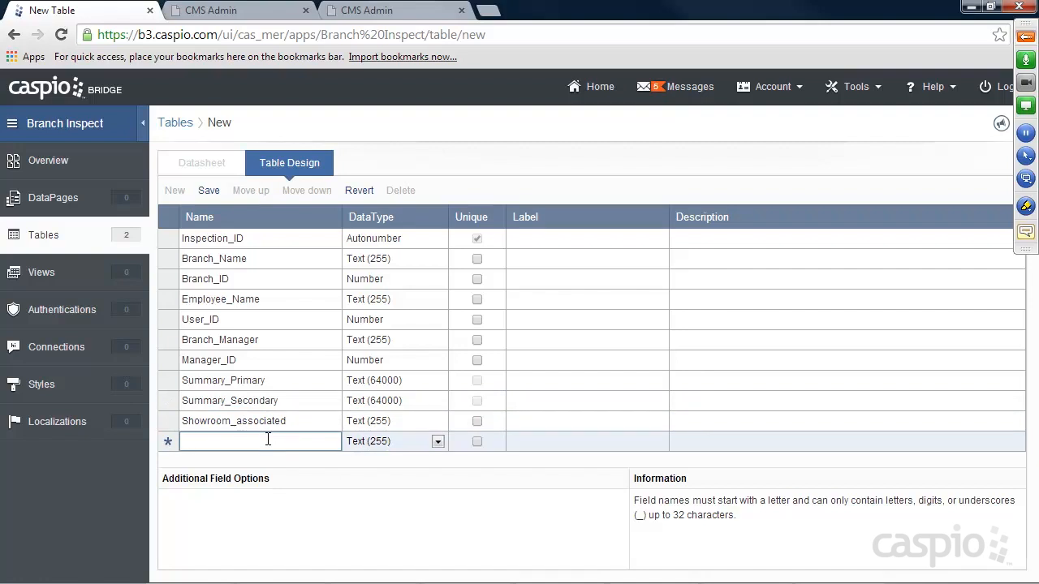
{"action": "type", "text": "Room_free"}
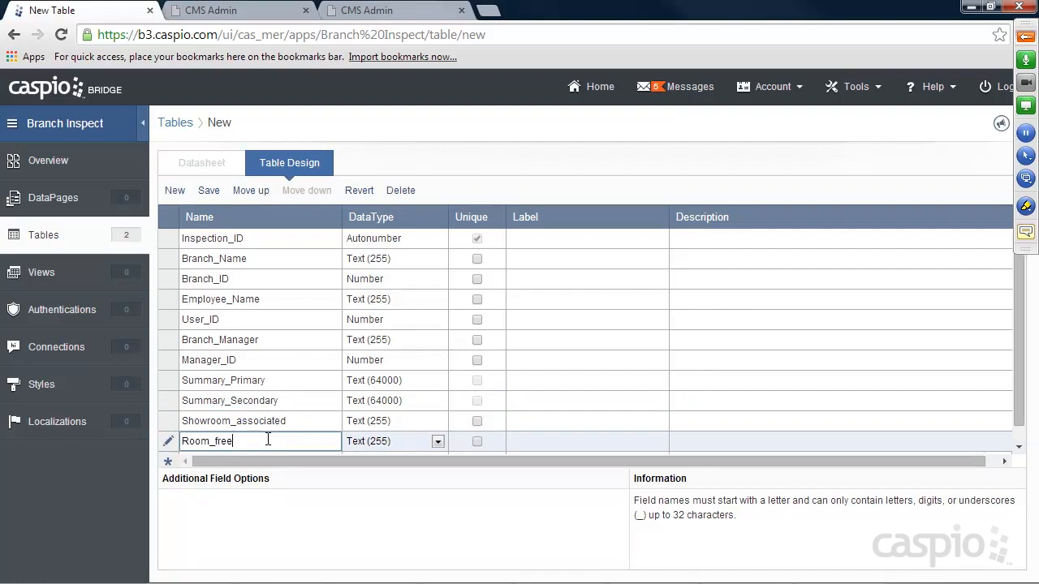
{"action": "type", "text": "_hazar"}
Add fields Fire_extinguisher, Propane_tanek and Date_Submitted, making Date_Submitted a Date/Time field.
{"action": "scroll", "coordinate": [250, 418], "scroll_direction": "down", "scroll_amount": 1}
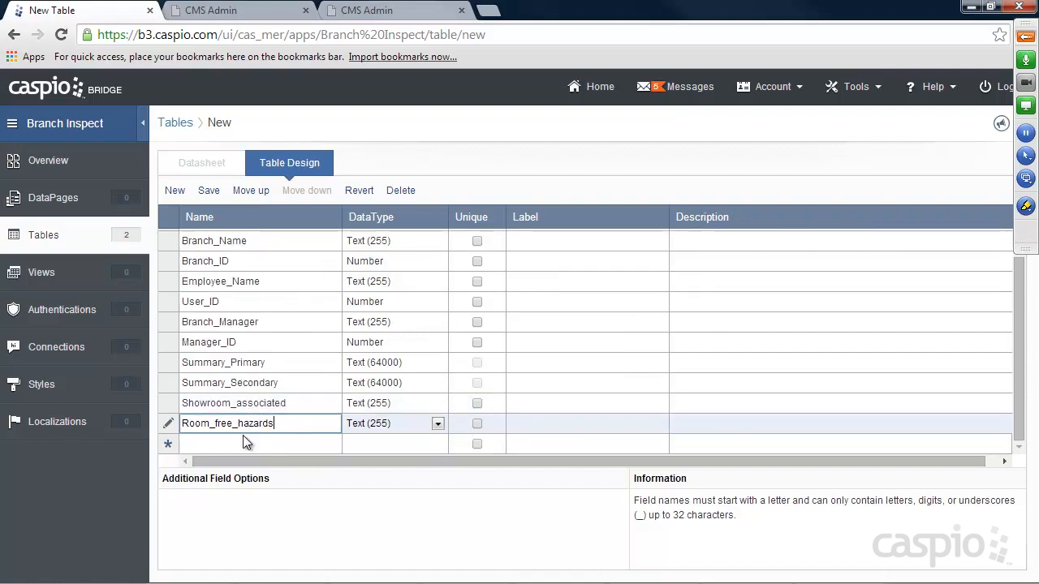
{"action": "left_click", "coordinate": [239, 443]}
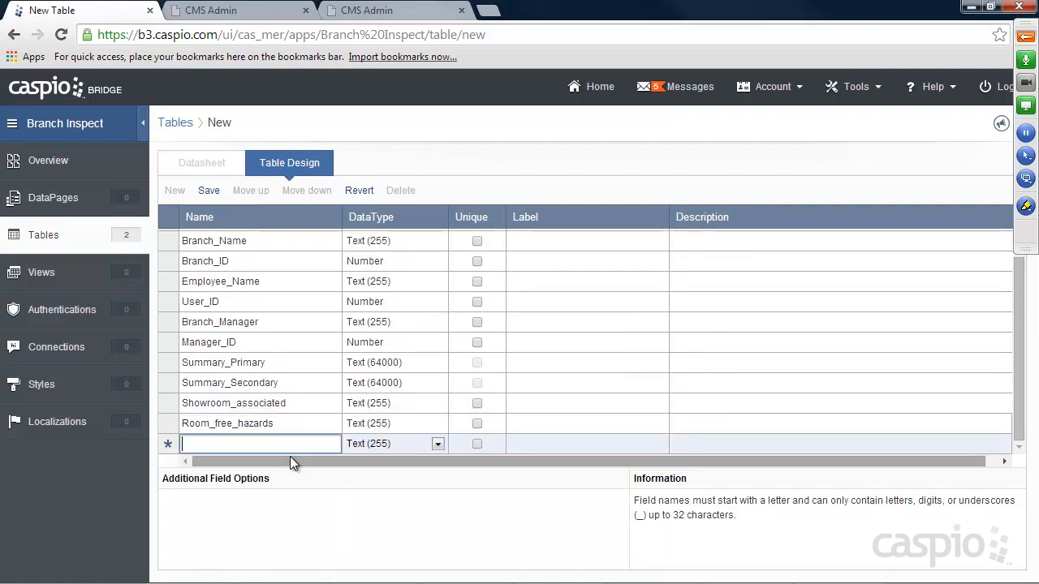
{"action": "type", "text": "Fire"}
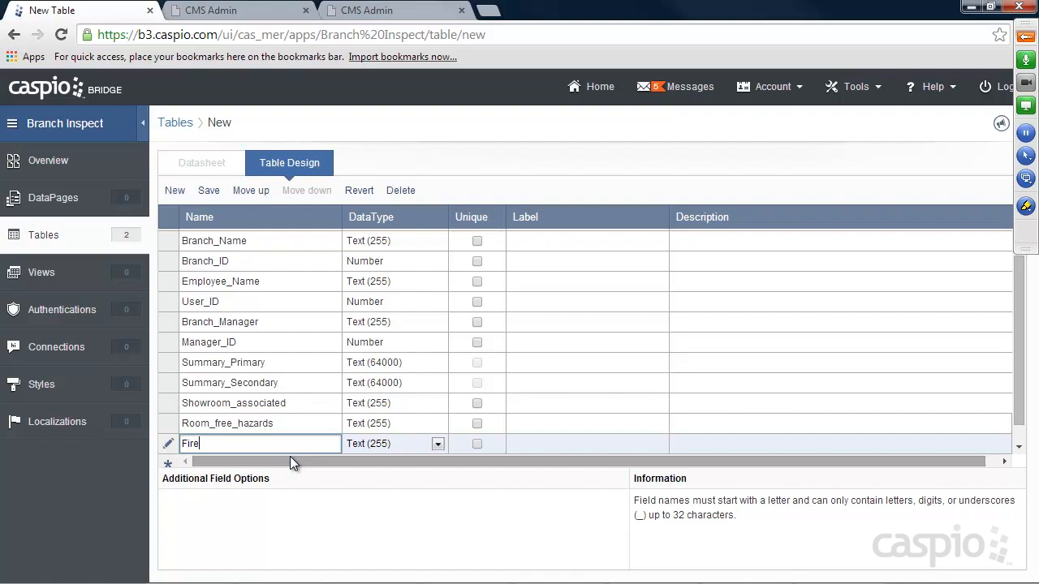
{"action": "type", "text": "_extinguisher"}
{"action": "scroll", "coordinate": [282, 452], "scroll_direction": "down", "scroll_amount": 1}
{"action": "left_click", "coordinate": [247, 445]}
{"action": "type", "text": "Propane_tanek"}
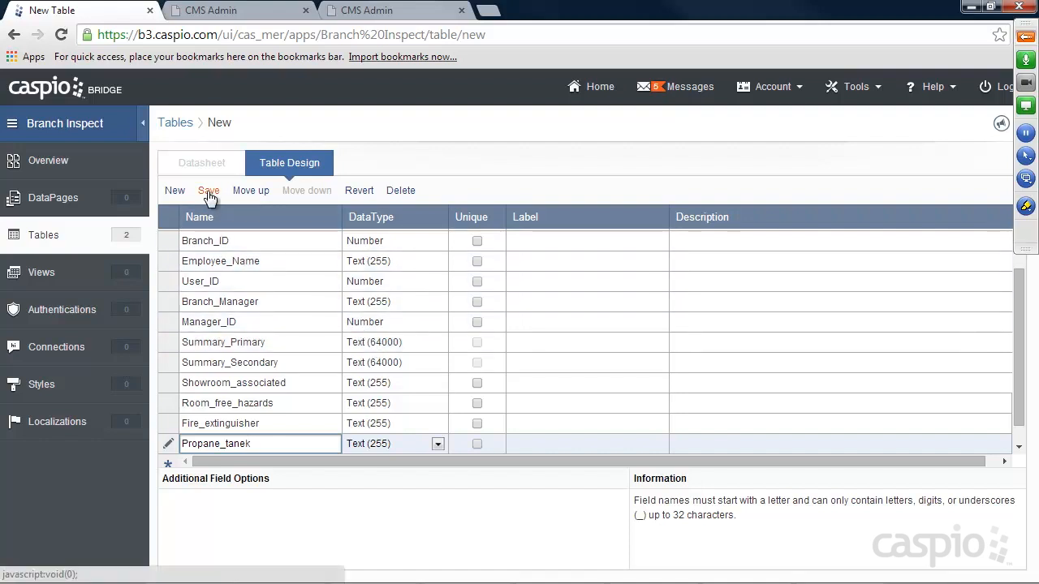
{"action": "scroll", "coordinate": [265, 373], "scroll_direction": "down", "scroll_amount": 1}
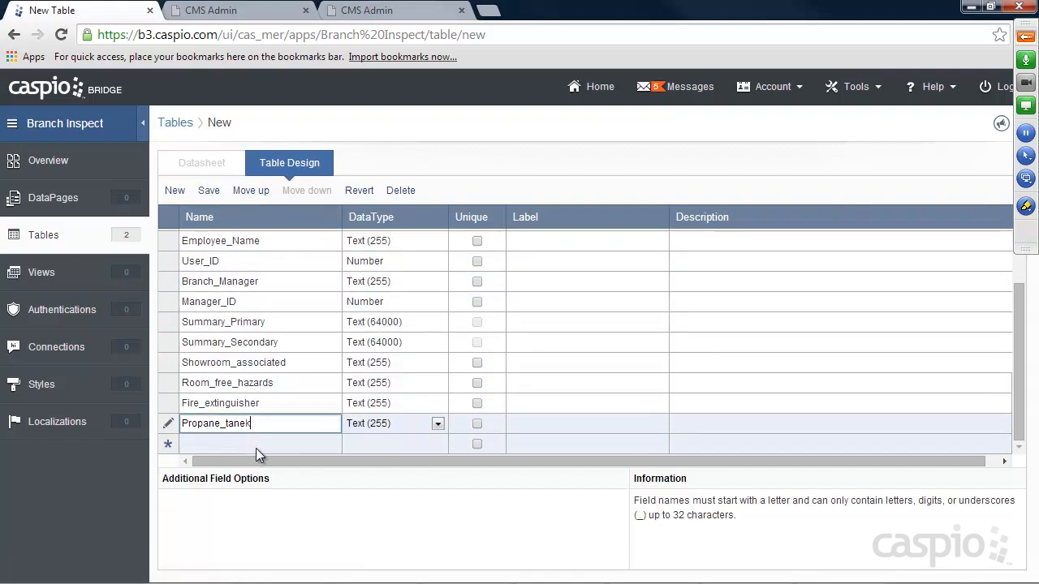
{"action": "left_click", "coordinate": [255, 446]}
{"action": "type", "text": "Date_Submitted"}
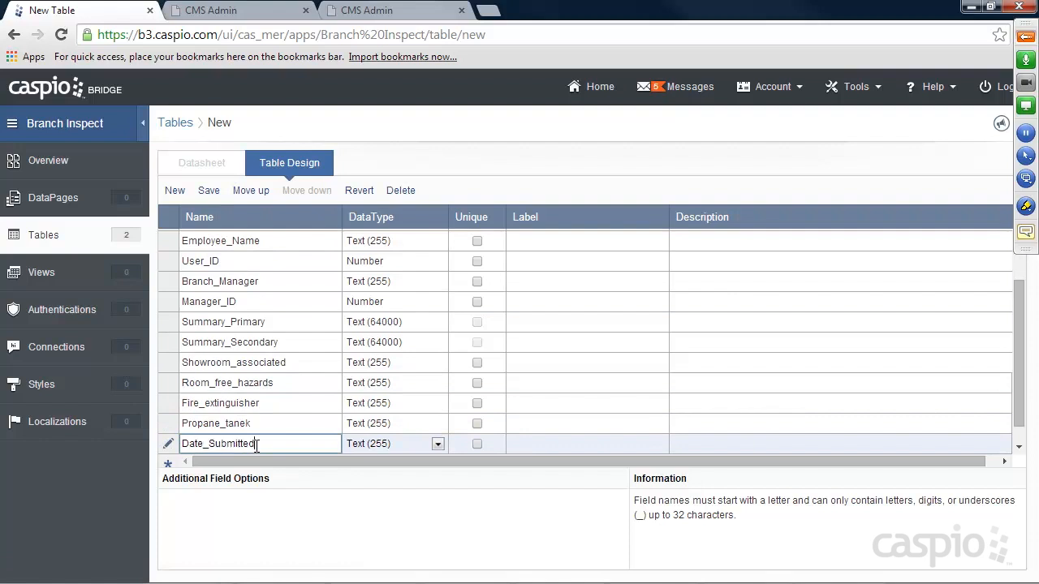
{"action": "left_click", "coordinate": [365, 445]}
{"action": "left_click", "coordinate": [374, 342]}
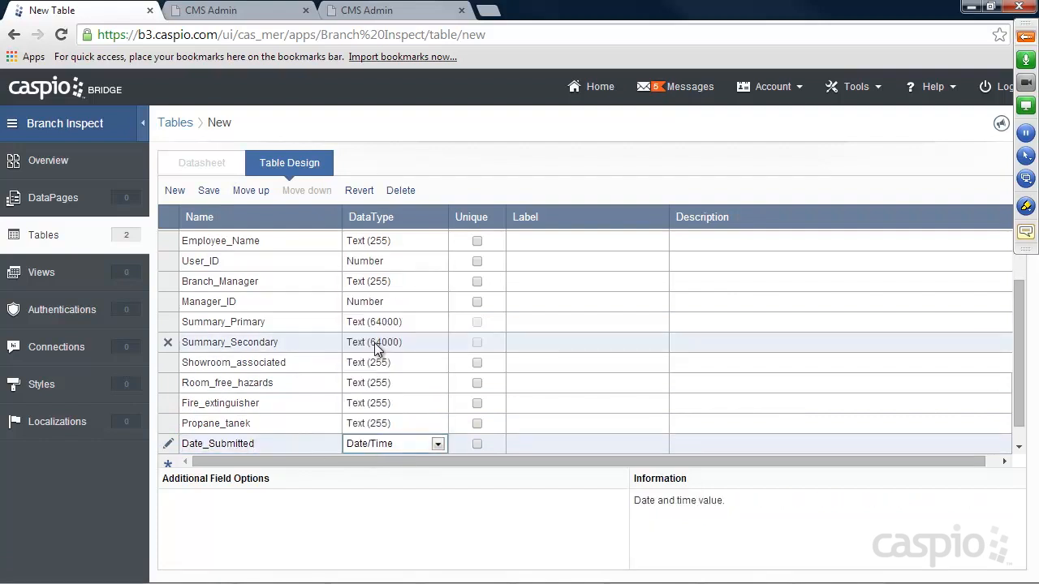
Save the table design under the name Inspections__t.
{"action": "left_click", "coordinate": [211, 192]}
{"action": "type", "text": "Inspec"}
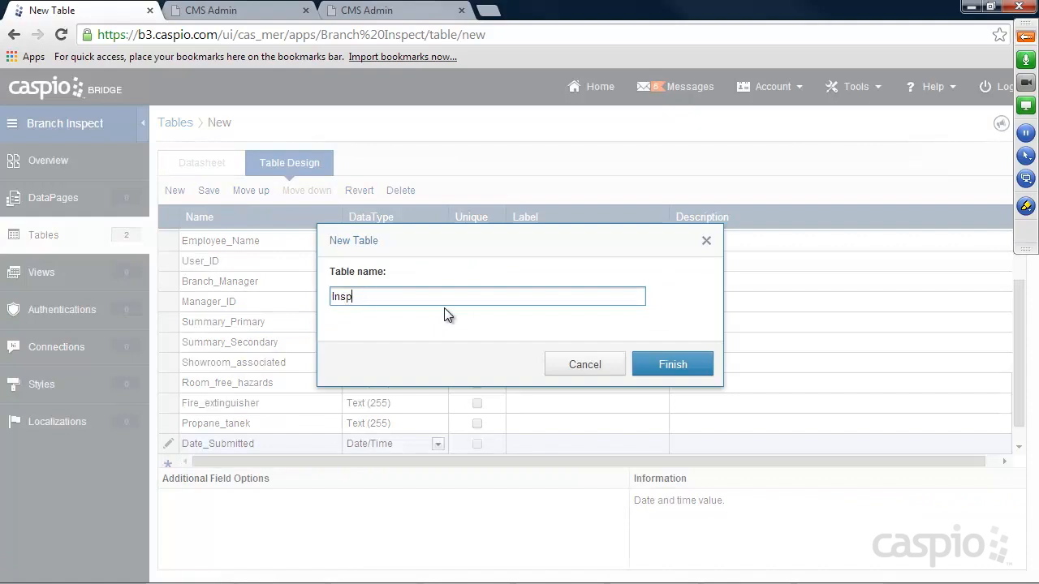
{"action": "type", "text": "tions__t"}
{"action": "left_click", "coordinate": [670, 365]}
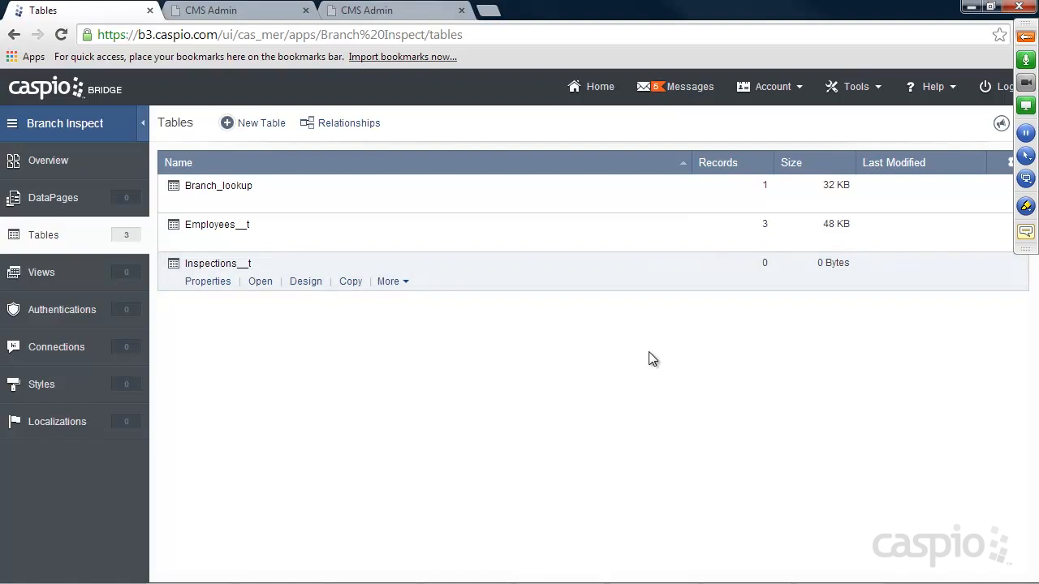
Review the Order Desk answer choices in CMS Admin, pick No, then start a new Caspio table.
{"action": "left_click", "coordinate": [258, 12]}
{"action": "scroll", "coordinate": [807, 311], "scroll_direction": "down", "scroll_amount": 2}
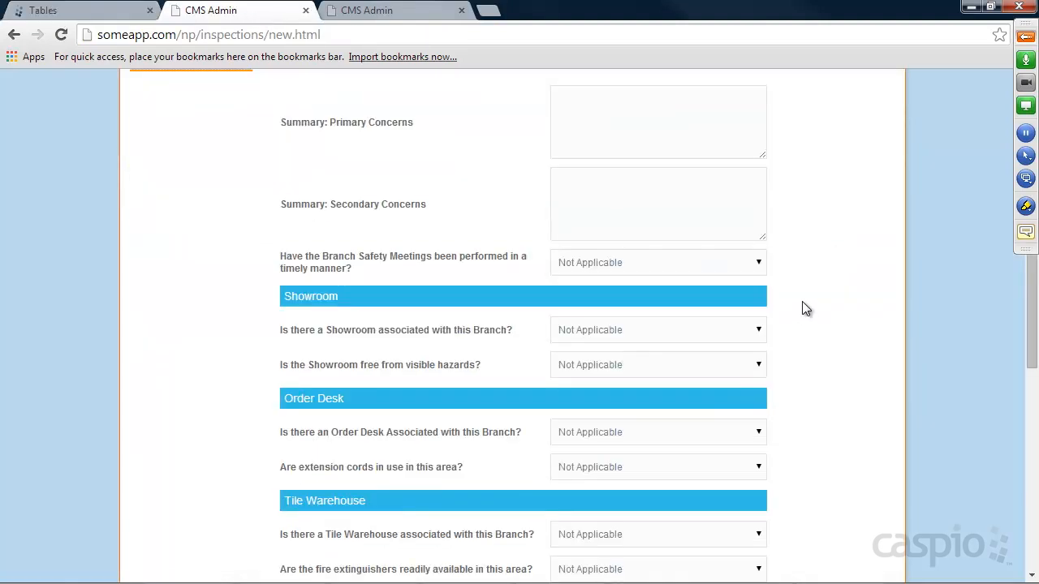
{"action": "scroll", "coordinate": [803, 308], "scroll_direction": "down", "scroll_amount": 2}
{"action": "left_click", "coordinate": [636, 270]}
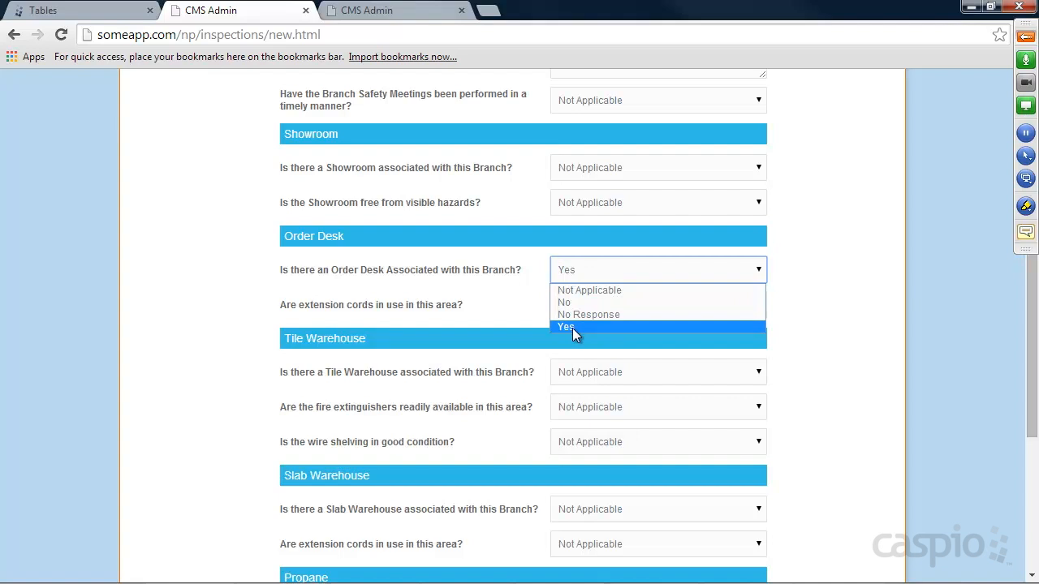
{"action": "key", "text": "Up"}
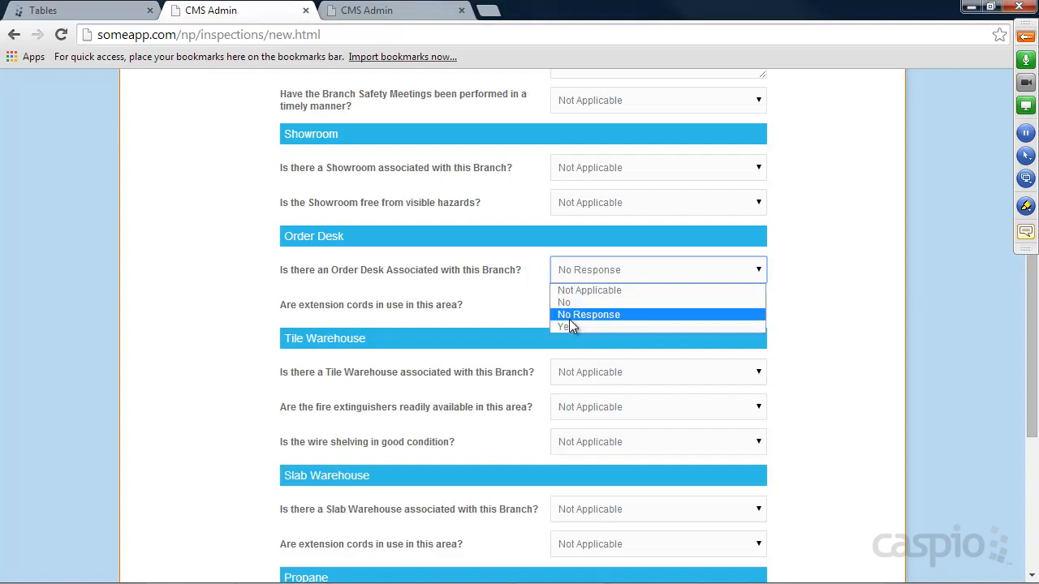
{"action": "left_click", "coordinate": [714, 302]}
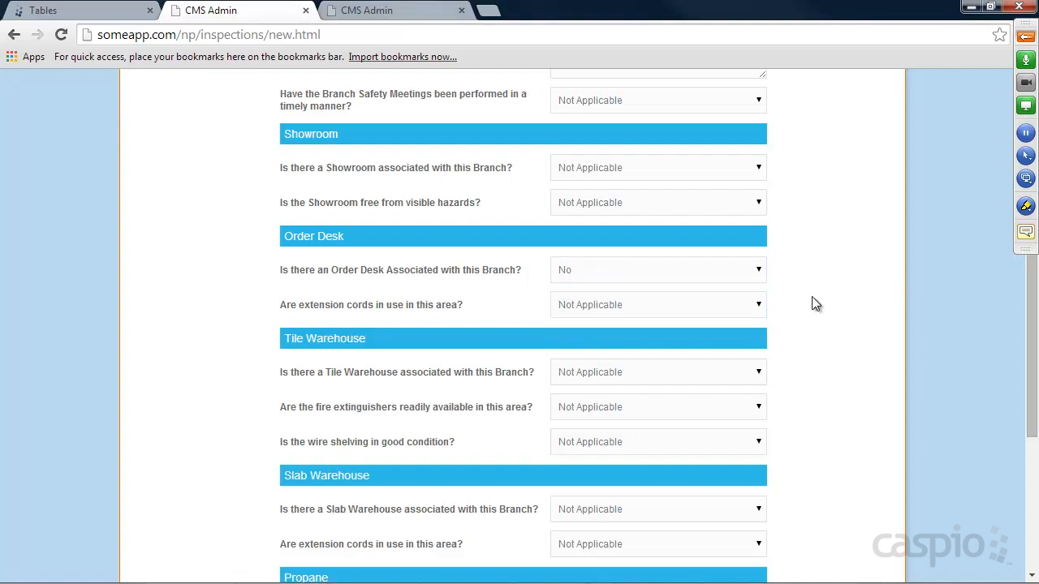
{"action": "left_click", "coordinate": [135, 12]}
{"action": "left_click", "coordinate": [263, 126]}
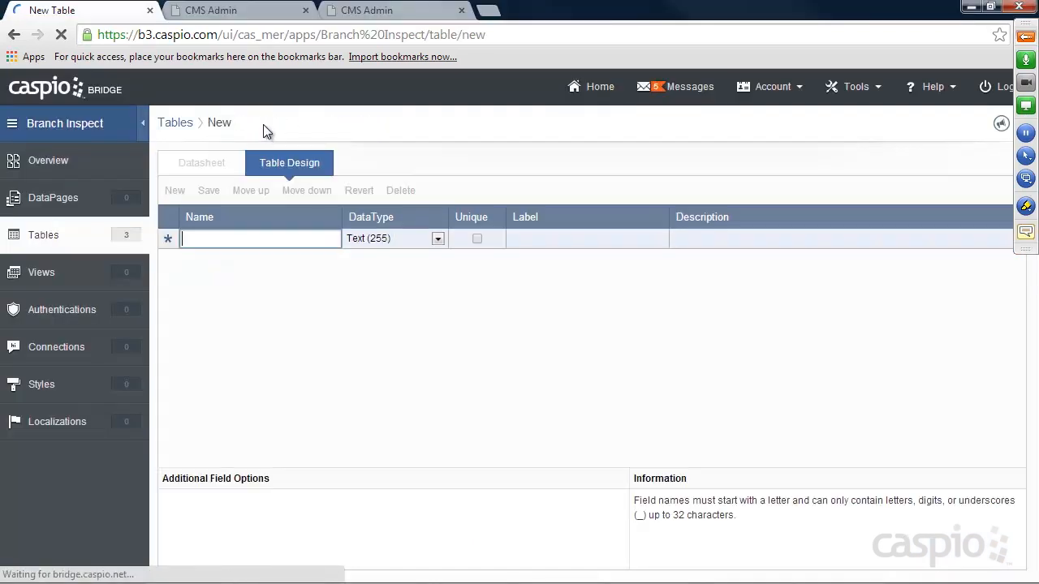
Add a Status field and save the new table as status__lookup.
{"action": "type", "text": "Status"}
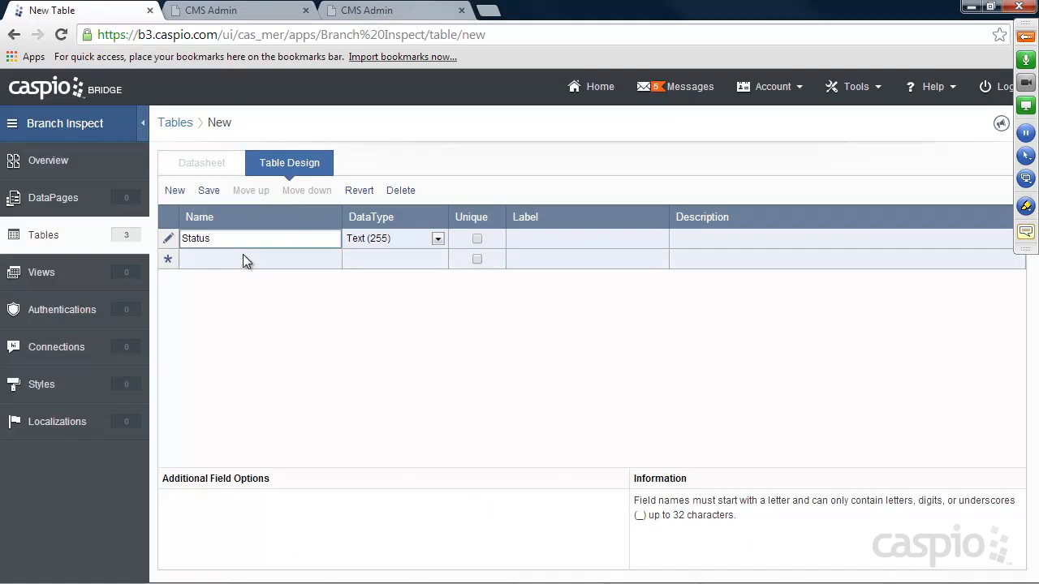
{"action": "left_click", "coordinate": [209, 190]}
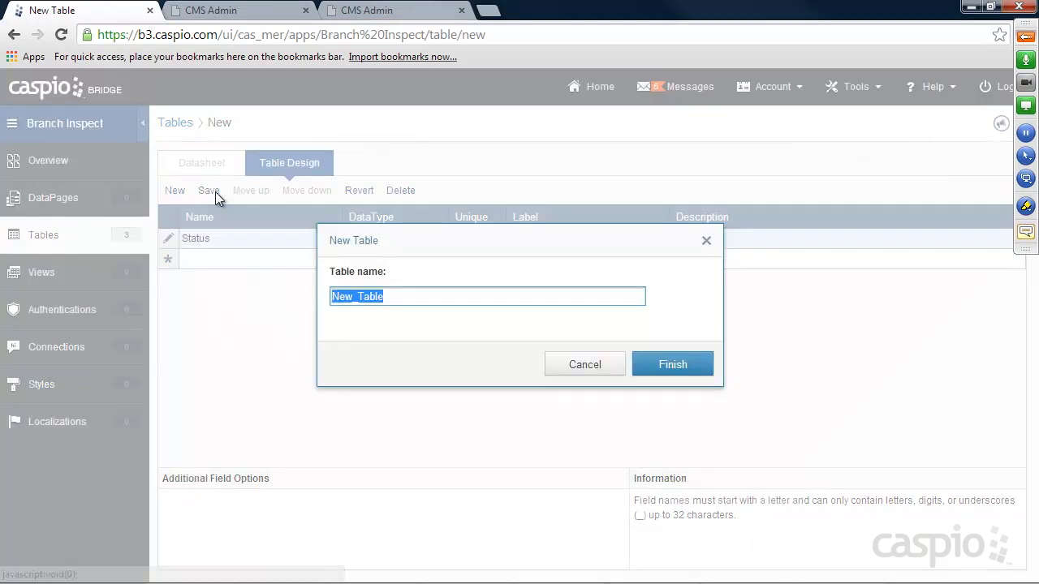
{"action": "type", "text": "stat"}
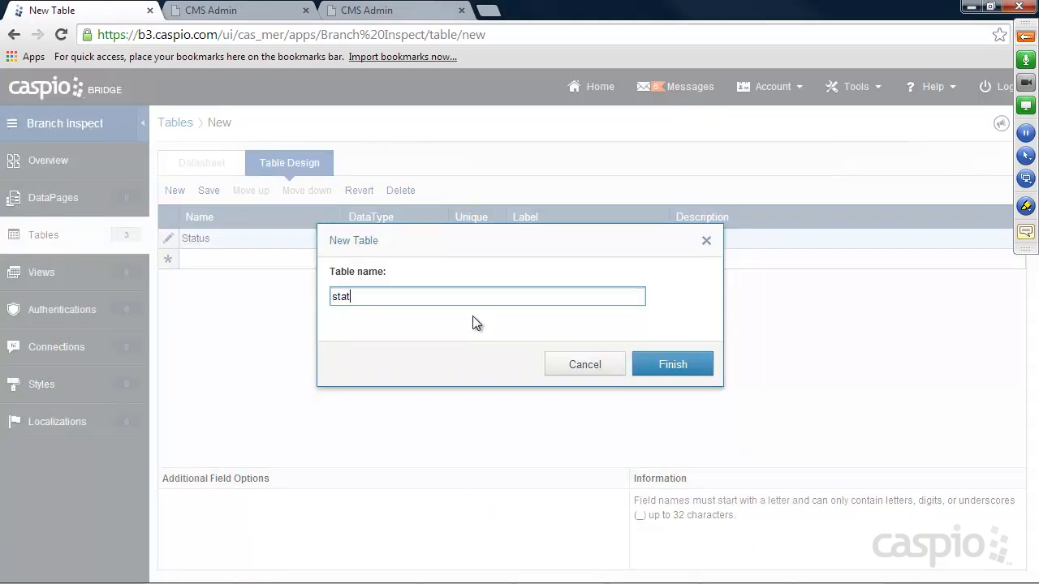
{"action": "type", "text": "us__looup"}
{"action": "key", "text": "BackSpace"}
{"action": "key", "text": "BackSpace"}
{"action": "key", "text": "BackSpace"}
{"action": "type", "text": "okup"}
{"action": "left_click", "coordinate": [670, 363]}
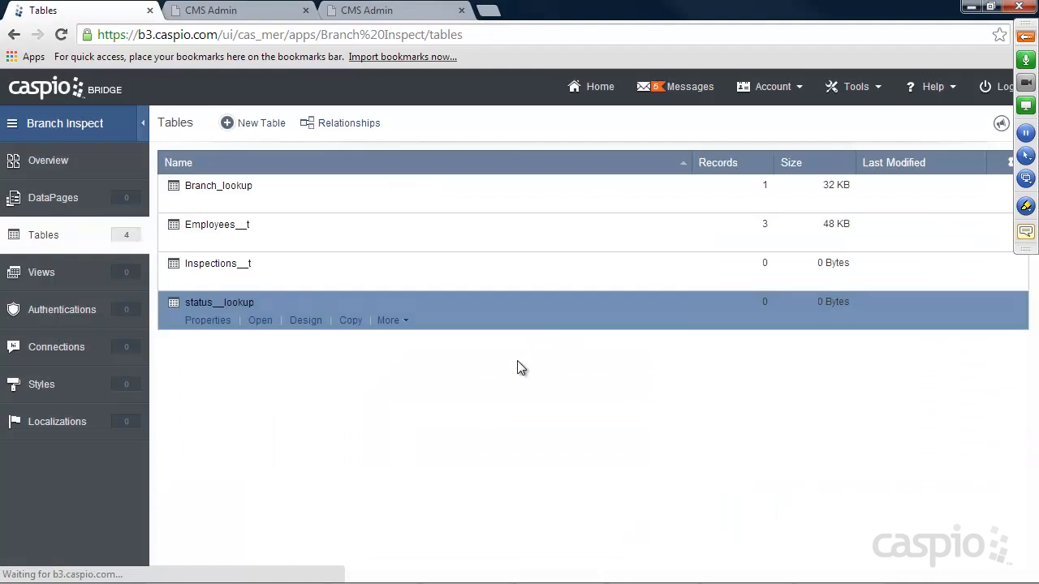
Enter the records Yes, No and No Response in status__lookup, then leave the datasheet.
{"action": "left_click", "coordinate": [262, 322]}
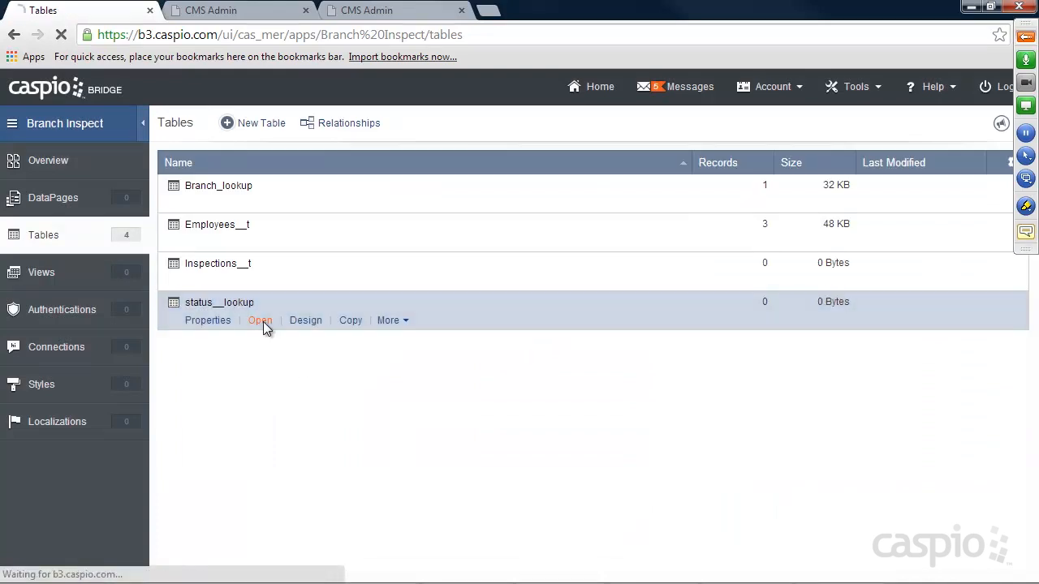
{"action": "left_click", "coordinate": [235, 237]}
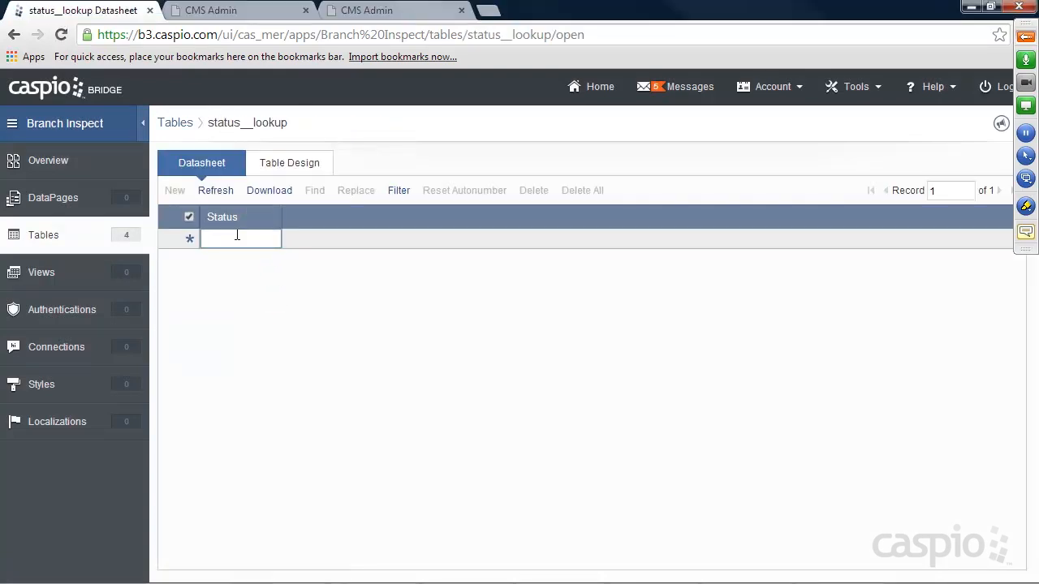
{"action": "type", "text": "Yes"}
{"action": "left_click", "coordinate": [235, 259]}
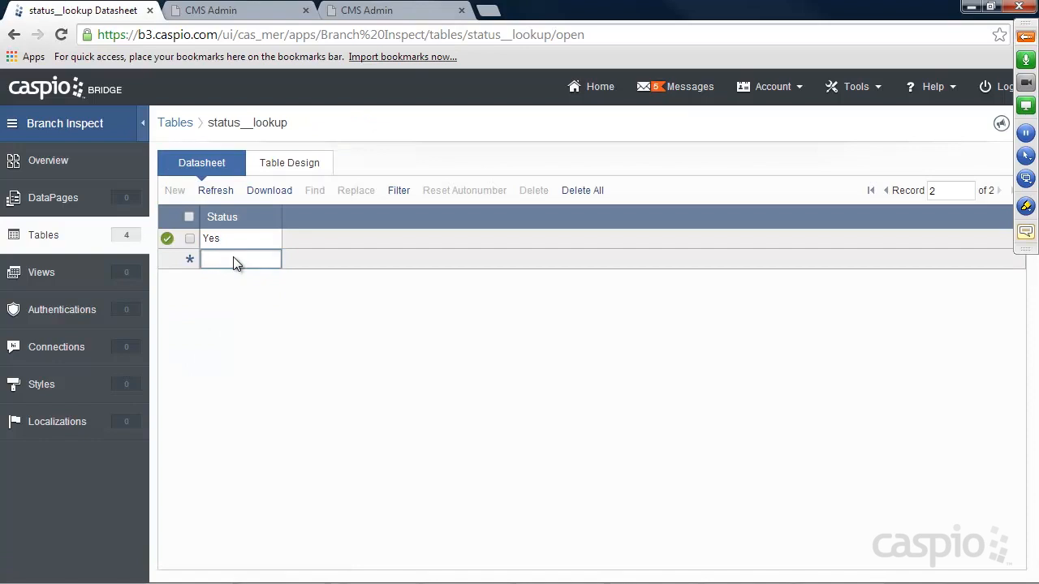
{"action": "type", "text": "No"}
{"action": "left_click", "coordinate": [222, 277]}
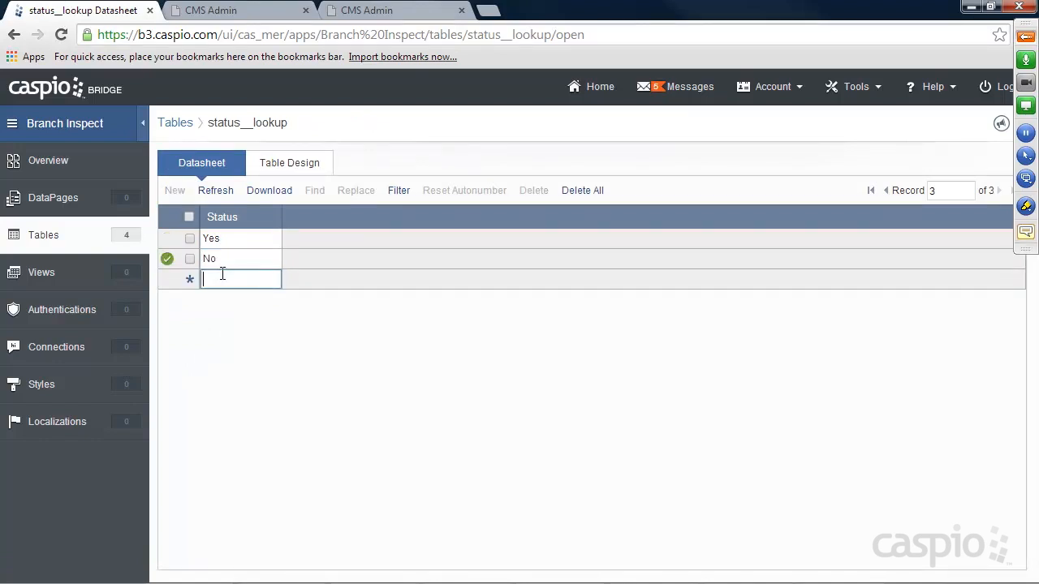
{"action": "type", "text": "No Response"}
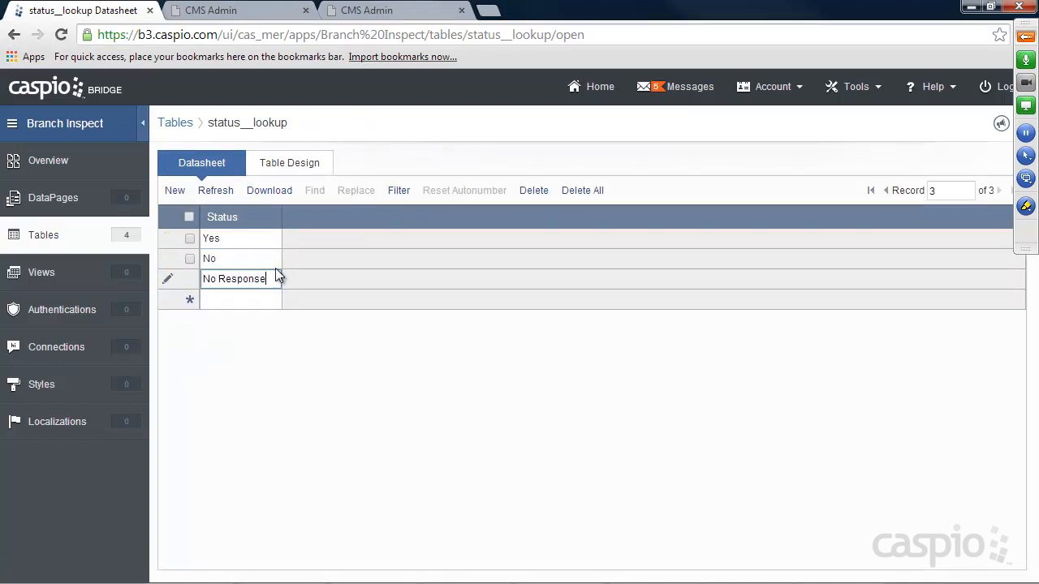
{"action": "left_click", "coordinate": [47, 238]}
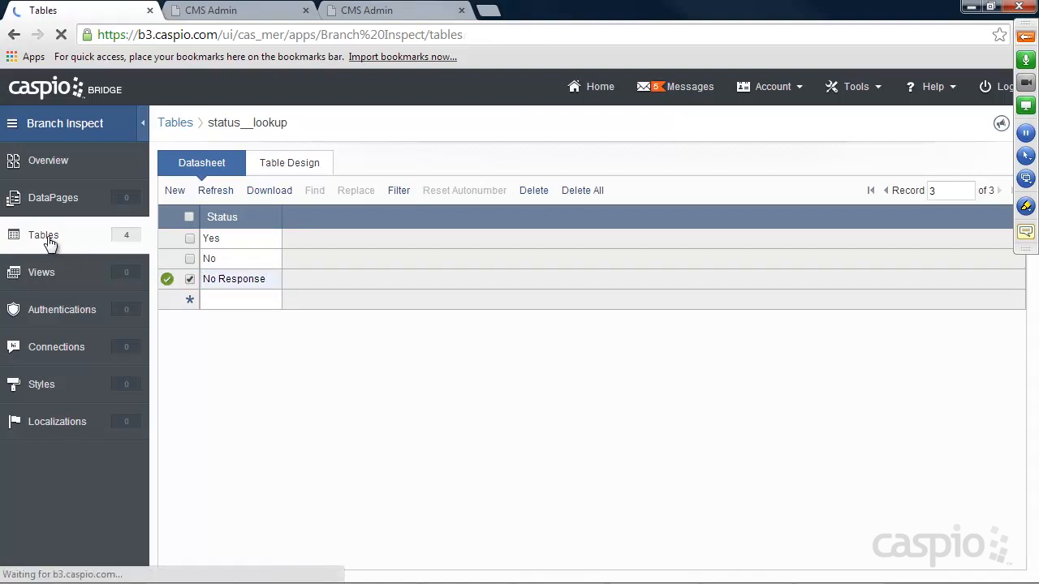
{"action": "mouse_move", "coordinate": [272, 320]}
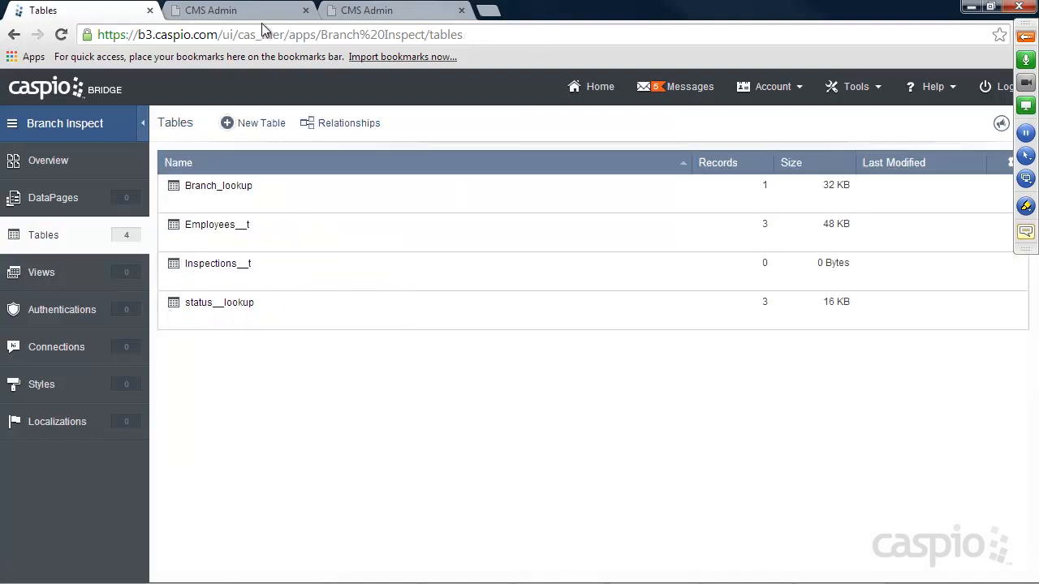
{"action": "left_click", "coordinate": [262, 13]}
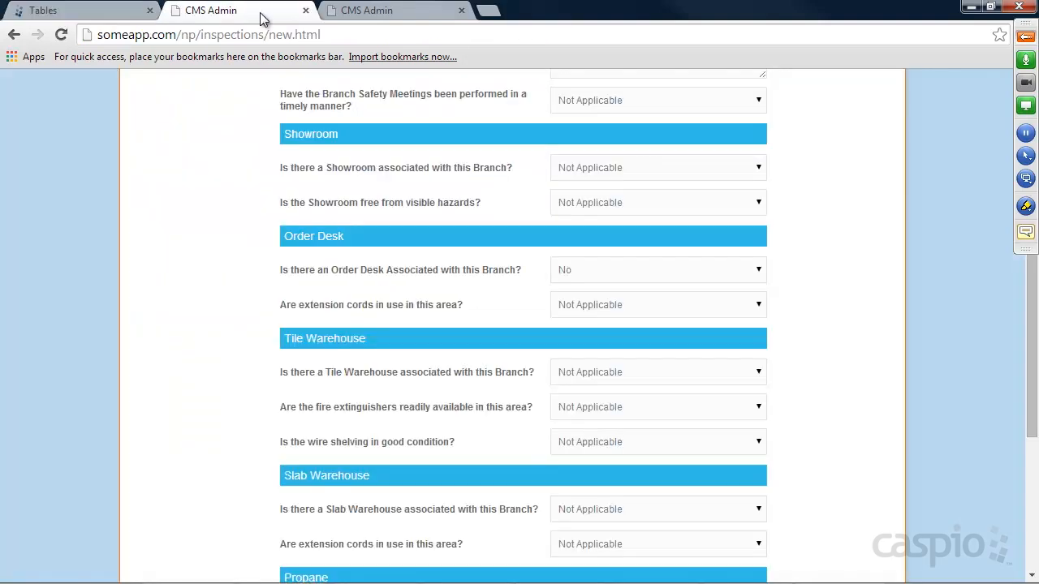
Review the extension cords answer choices without changing them, then return to the Caspio tables page.
{"action": "left_click", "coordinate": [601, 305]}
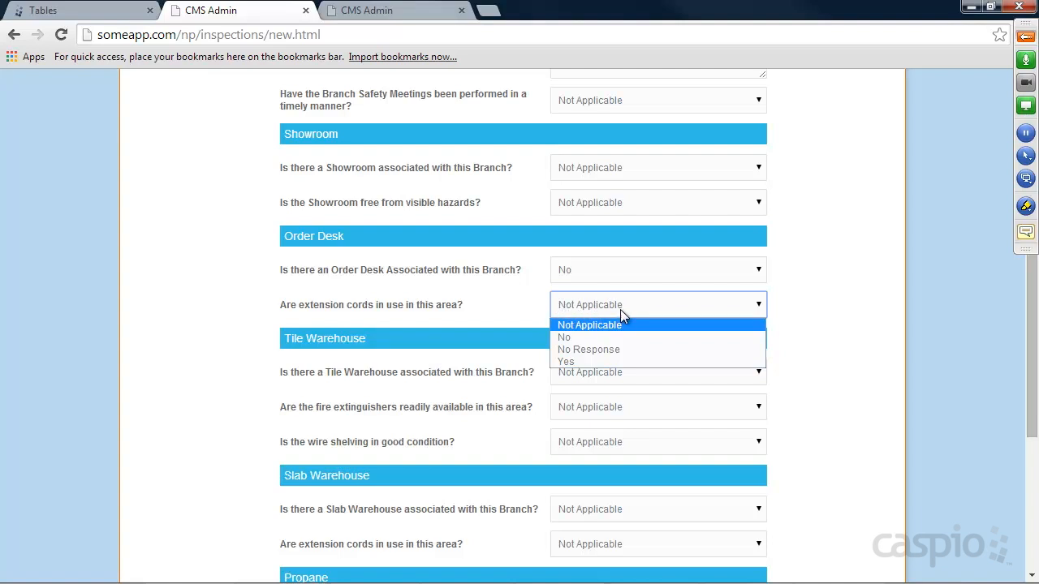
{"action": "left_click", "coordinate": [780, 308]}
{"action": "left_click", "coordinate": [65, 12]}
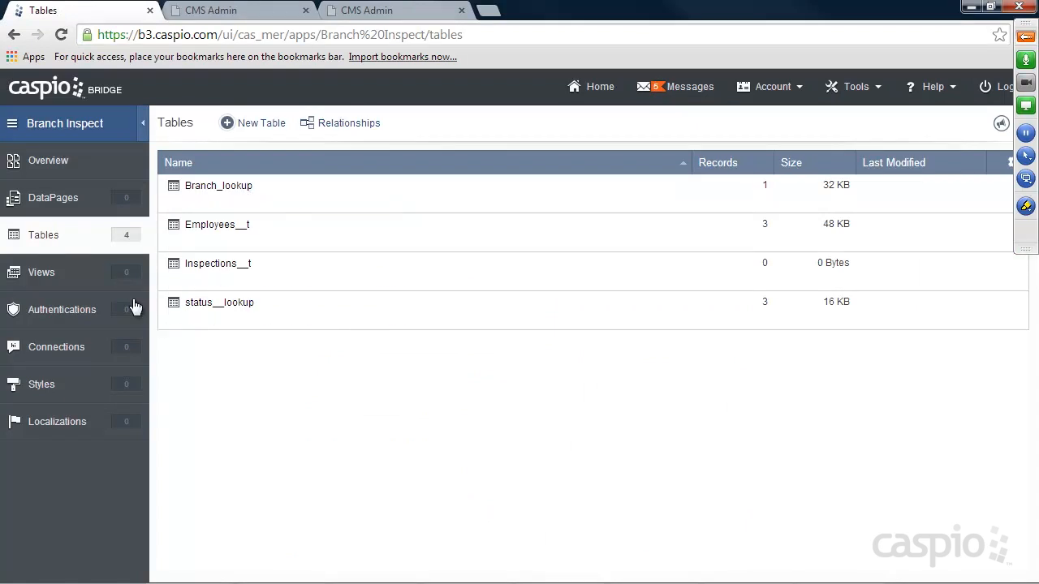
Start a new view named Admin__view on Employees__t, fixing the duplicate-name warning.
{"action": "left_click", "coordinate": [54, 276]}
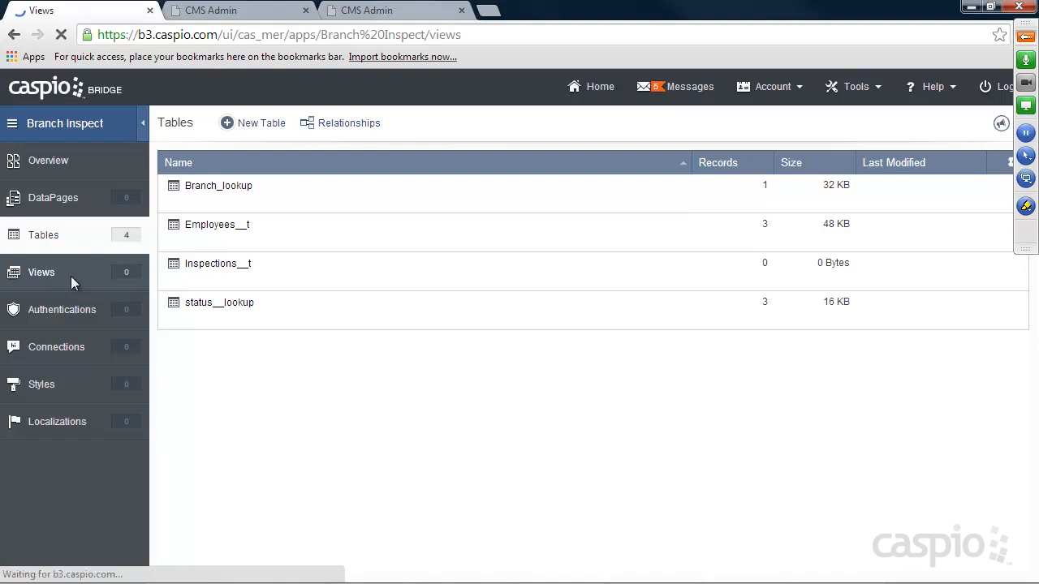
{"action": "left_click", "coordinate": [266, 127]}
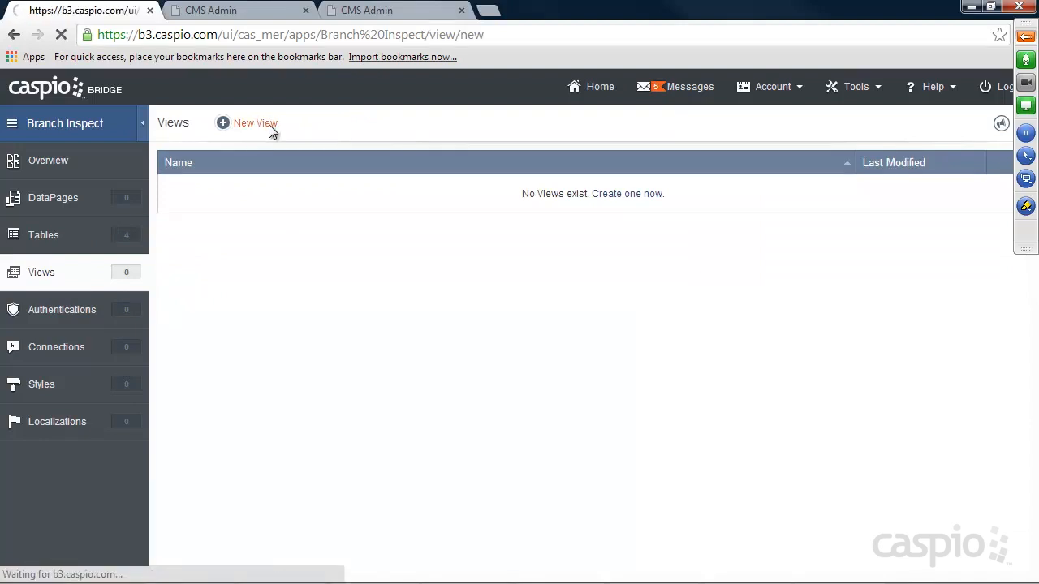
{"action": "type", "text": "Admin"}
{"action": "left_click", "coordinate": [232, 314]}
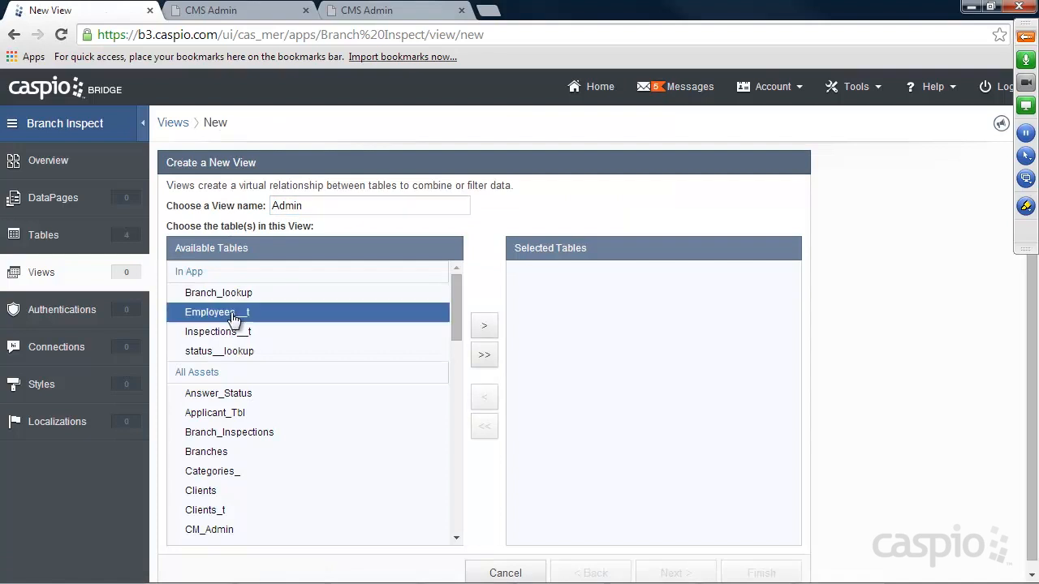
{"action": "left_click", "coordinate": [485, 326]}
{"action": "left_click", "coordinate": [673, 571]}
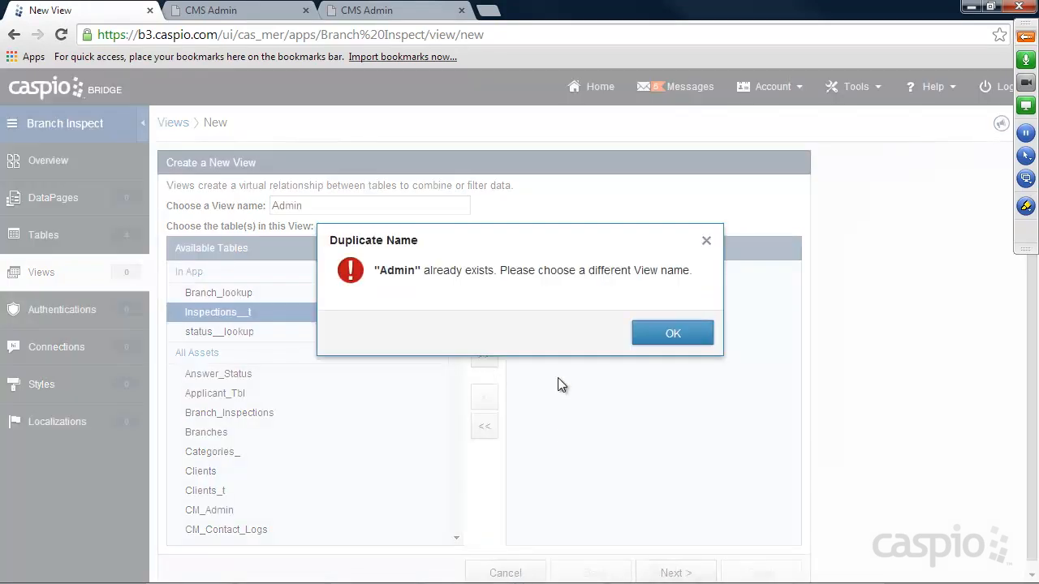
{"action": "left_click", "coordinate": [666, 334]}
{"action": "left_click", "coordinate": [326, 206]}
{"action": "type", "text": "__view"}
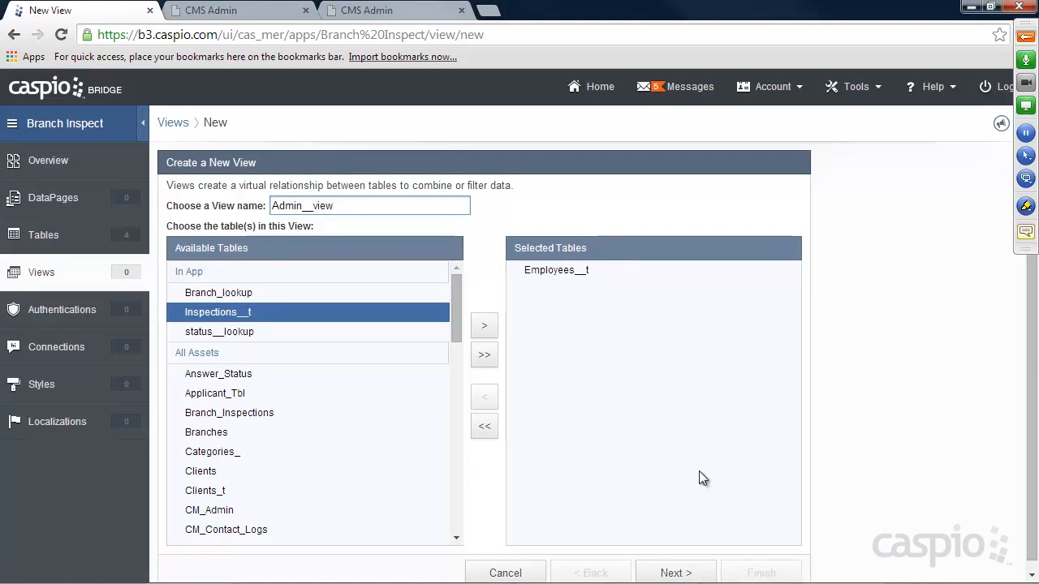
{"action": "left_click", "coordinate": [675, 572]}
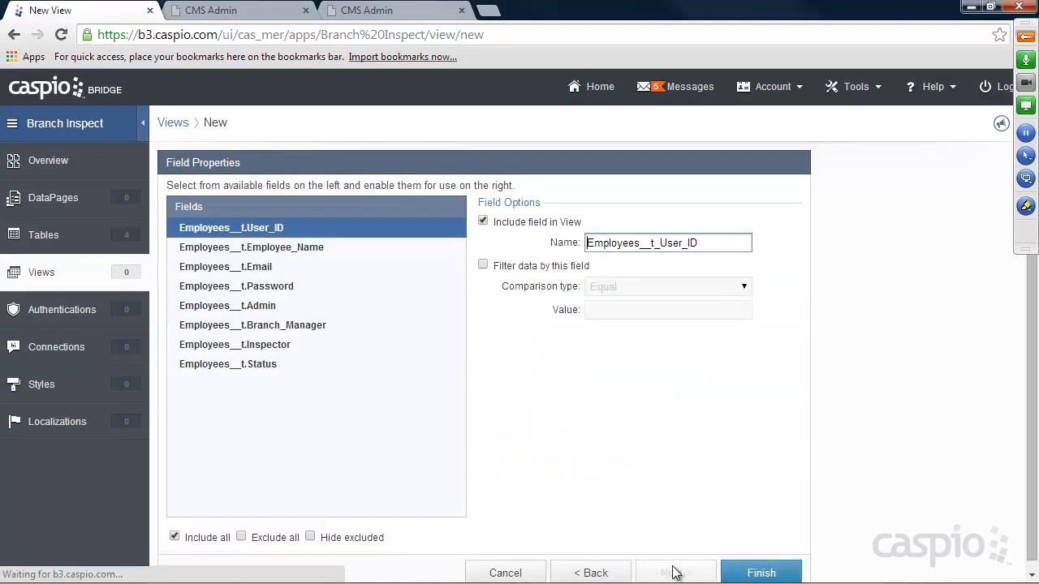
Filter the view to rows with Admin and Status checked, then finish it.
{"action": "left_click", "coordinate": [249, 310]}
{"action": "left_click", "coordinate": [483, 266]}
{"action": "left_click", "coordinate": [591, 308]}
{"action": "left_click", "coordinate": [268, 363]}
{"action": "left_click", "coordinate": [483, 265]}
{"action": "left_click", "coordinate": [592, 308]}
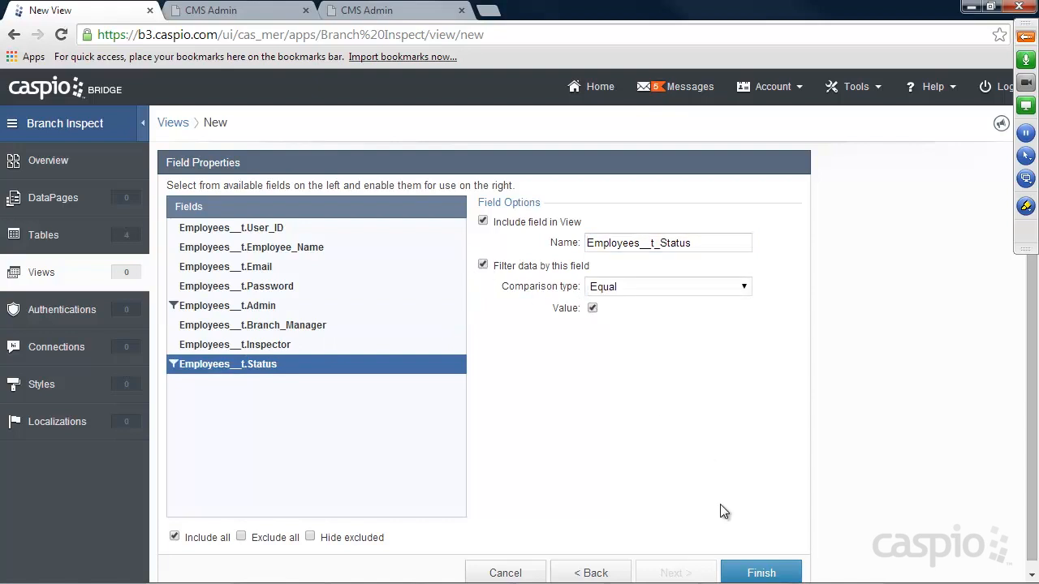
{"action": "left_click", "coordinate": [746, 571]}
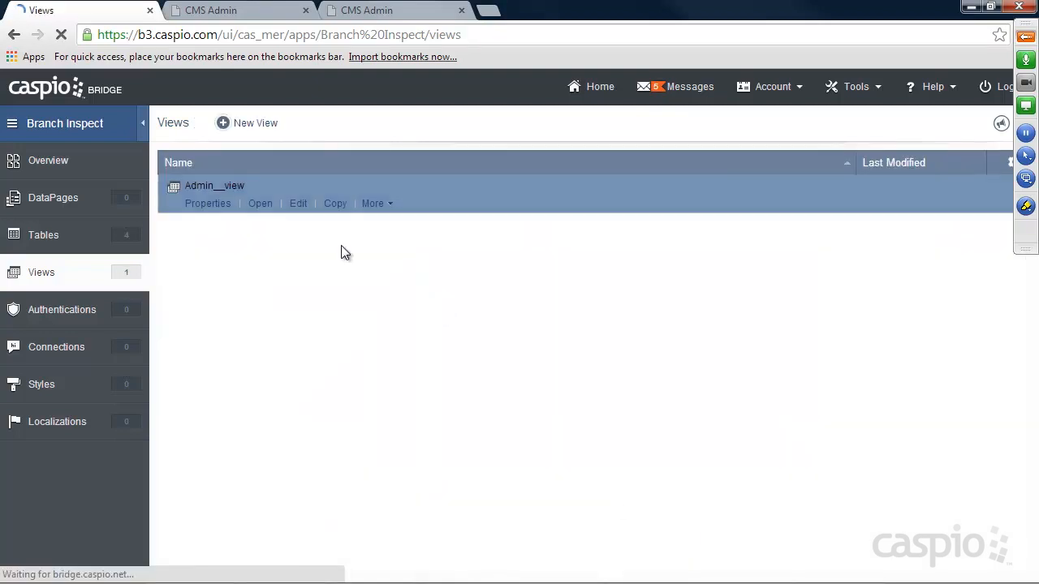
Create the Branch_managers view of Employees__t, filtered on checked Branch_Manager and on Status.
{"action": "left_click", "coordinate": [249, 124]}
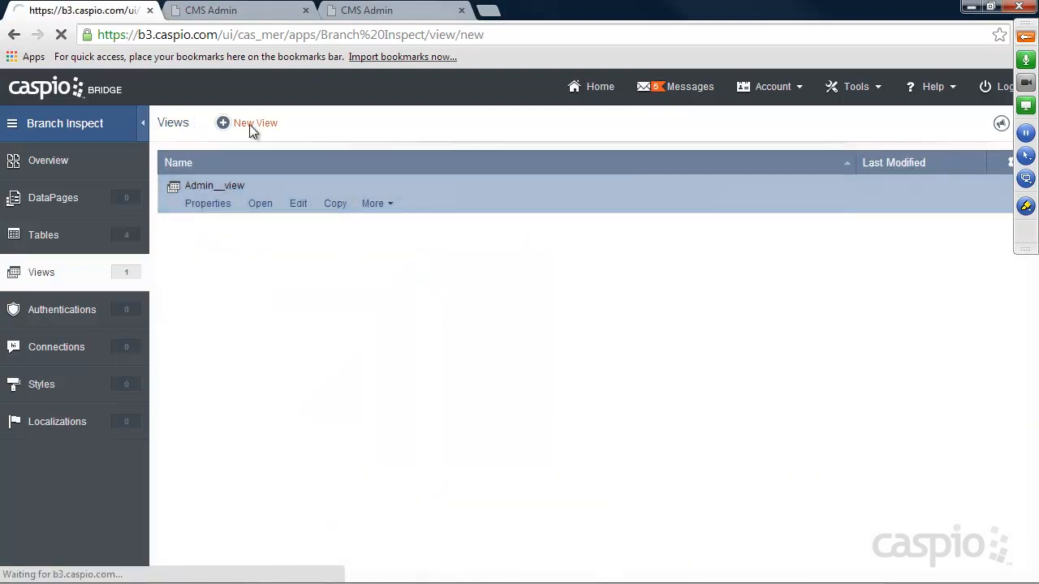
{"action": "type", "text": "Br"}
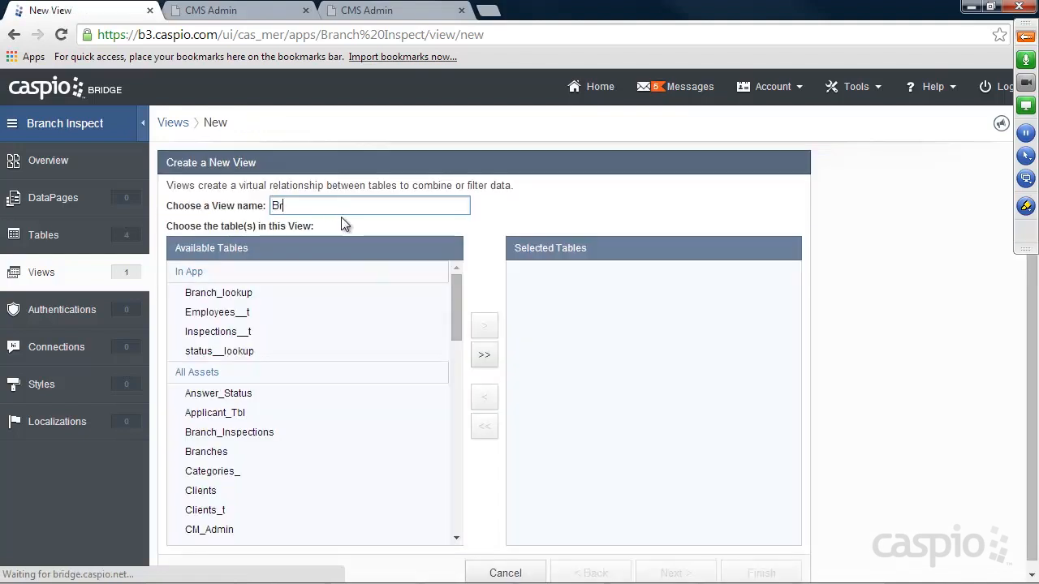
{"action": "type", "text": "anch_managers"}
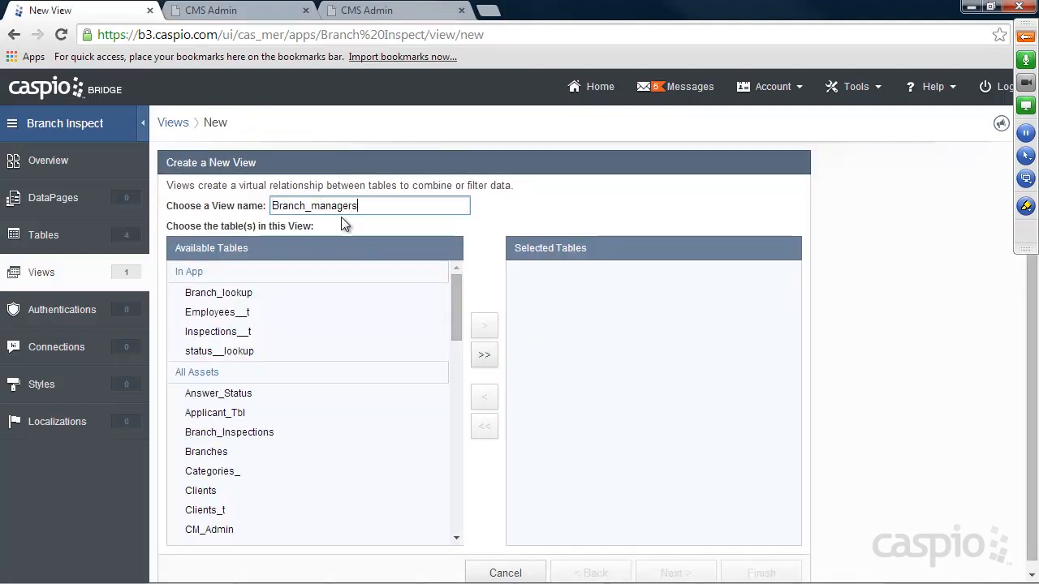
{"action": "left_click", "coordinate": [229, 315]}
{"action": "left_click", "coordinate": [484, 326]}
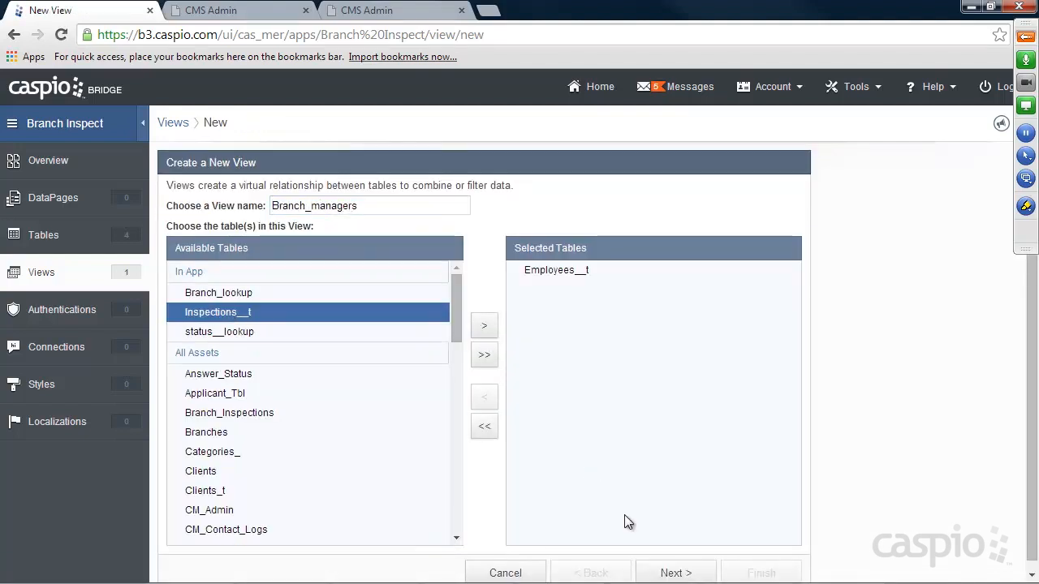
{"action": "left_click", "coordinate": [682, 573]}
{"action": "left_click", "coordinate": [256, 327]}
{"action": "left_click", "coordinate": [483, 265]}
{"action": "left_click", "coordinate": [591, 307]}
{"action": "left_click", "coordinate": [272, 364]}
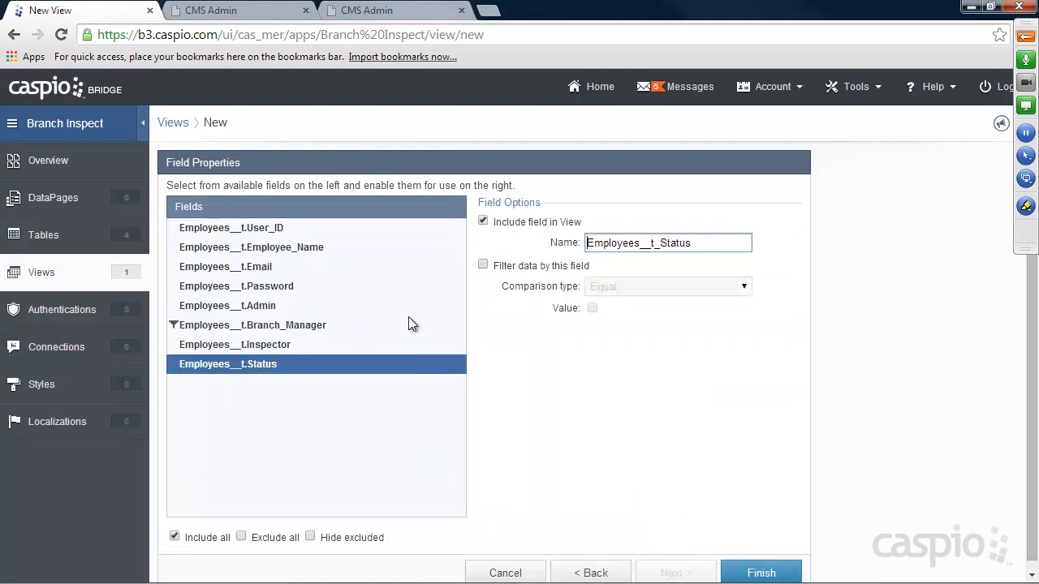
{"action": "left_click", "coordinate": [483, 266]}
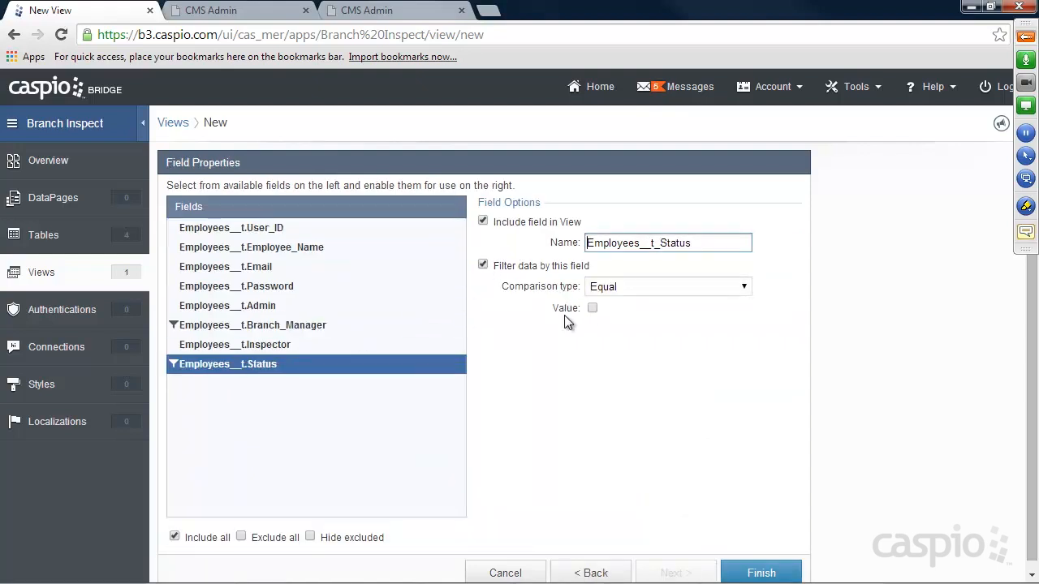
{"action": "left_click", "coordinate": [749, 573]}
{"action": "left_click", "coordinate": [749, 573]}
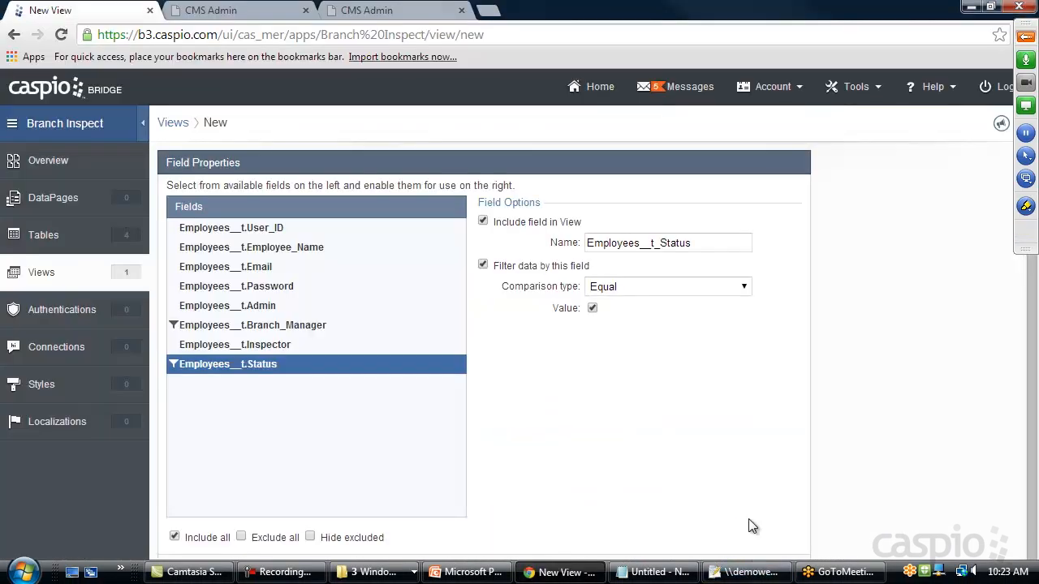
{"action": "left_click", "coordinate": [751, 571]}
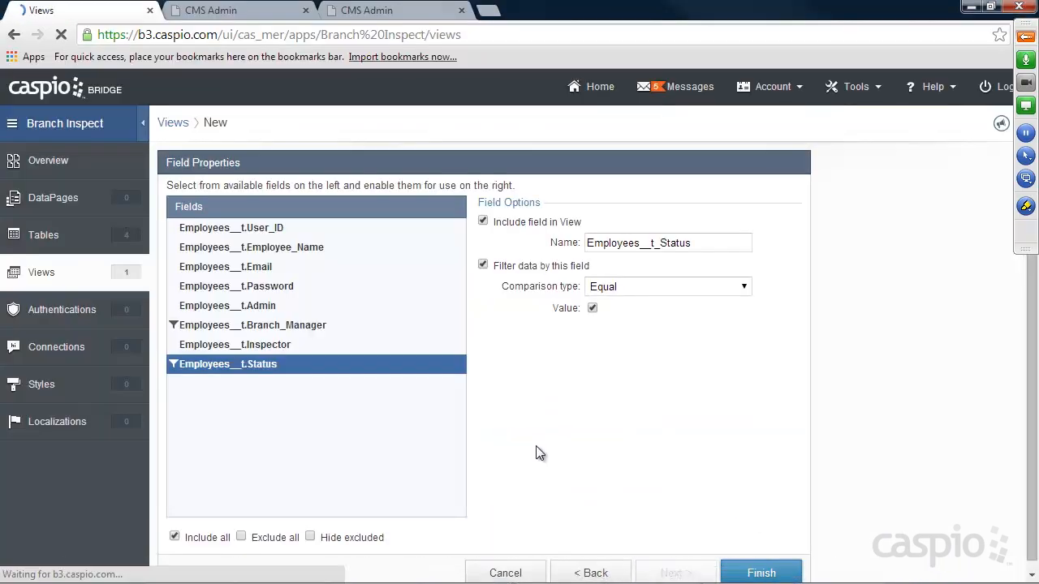
Create the Inspectors_View view of Employees__t, filtered on Inspector and checked Status.
{"action": "left_click", "coordinate": [256, 124]}
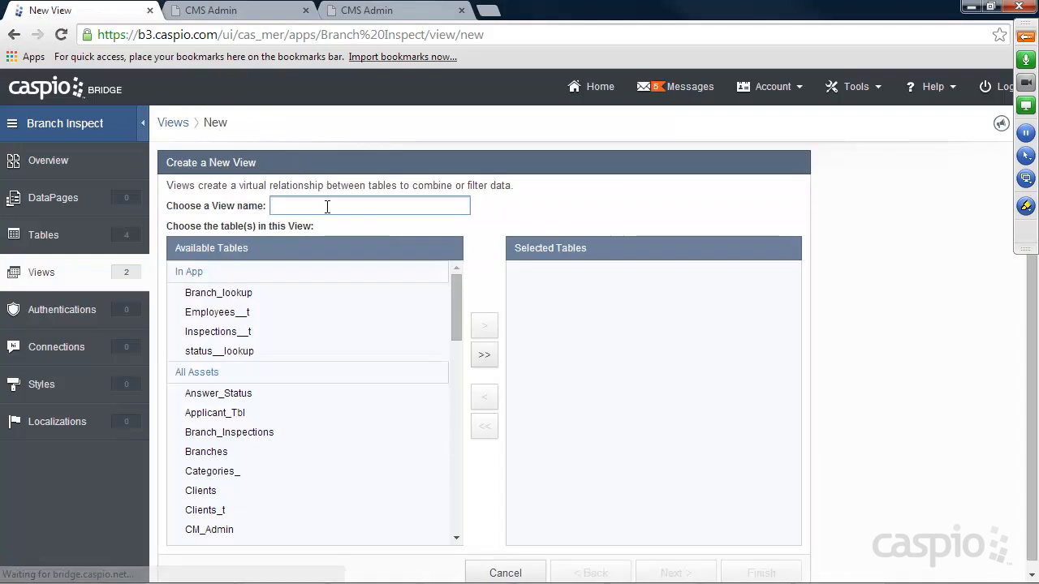
{"action": "left_click", "coordinate": [327, 207]}
{"action": "type", "text": "Inspectors_"}
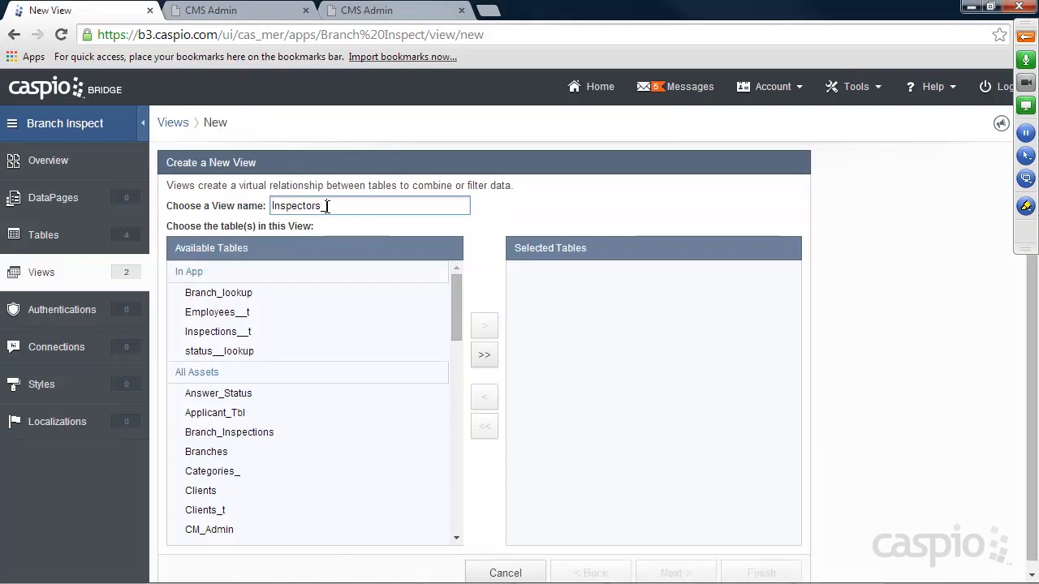
{"action": "type", "text": "View"}
{"action": "left_click", "coordinate": [234, 312]}
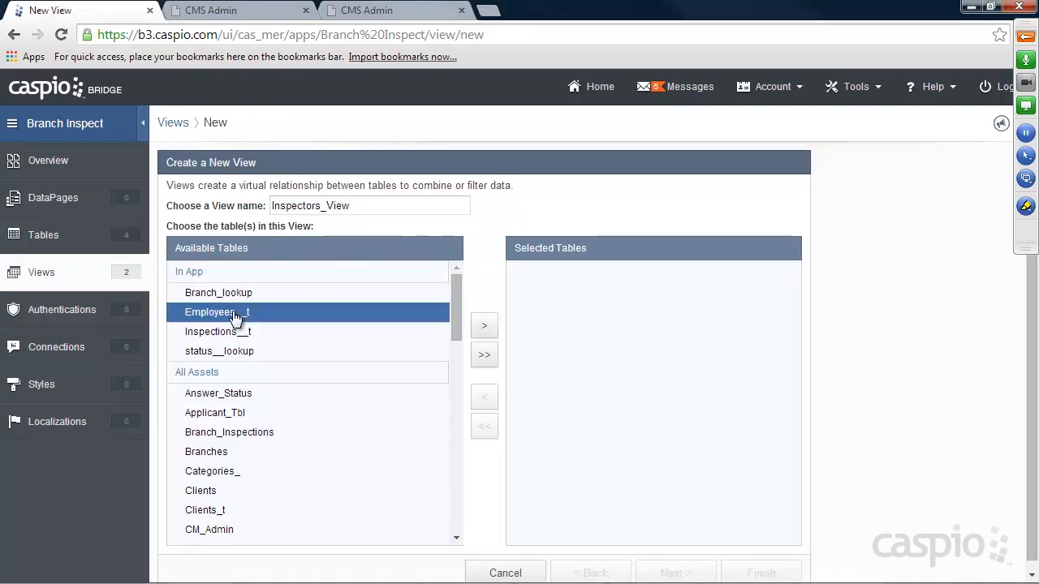
{"action": "left_click", "coordinate": [484, 325]}
{"action": "left_click", "coordinate": [673, 572]}
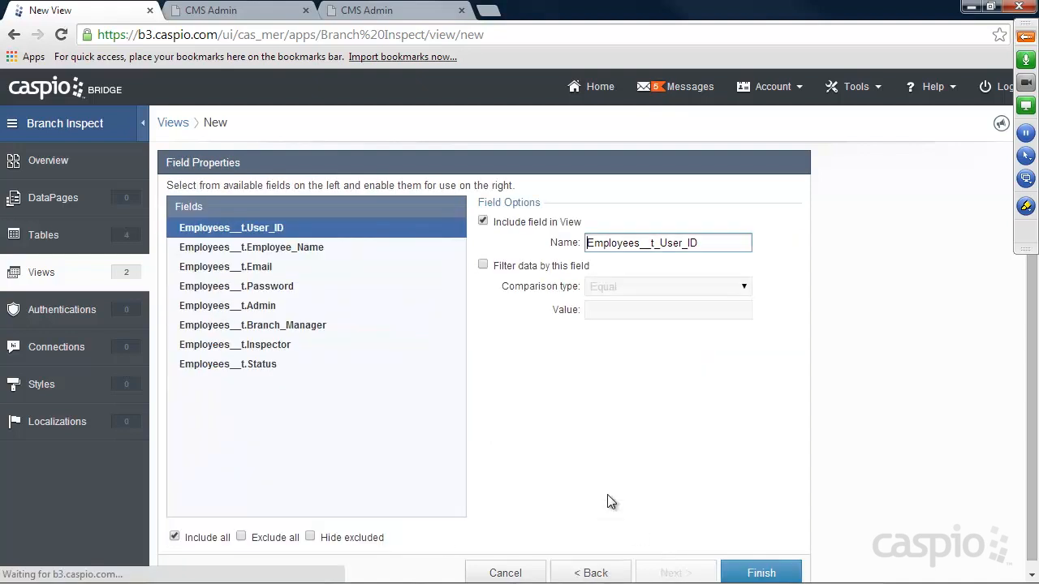
{"action": "left_click", "coordinate": [252, 345]}
{"action": "left_click", "coordinate": [501, 268]}
{"action": "left_click", "coordinate": [234, 364]}
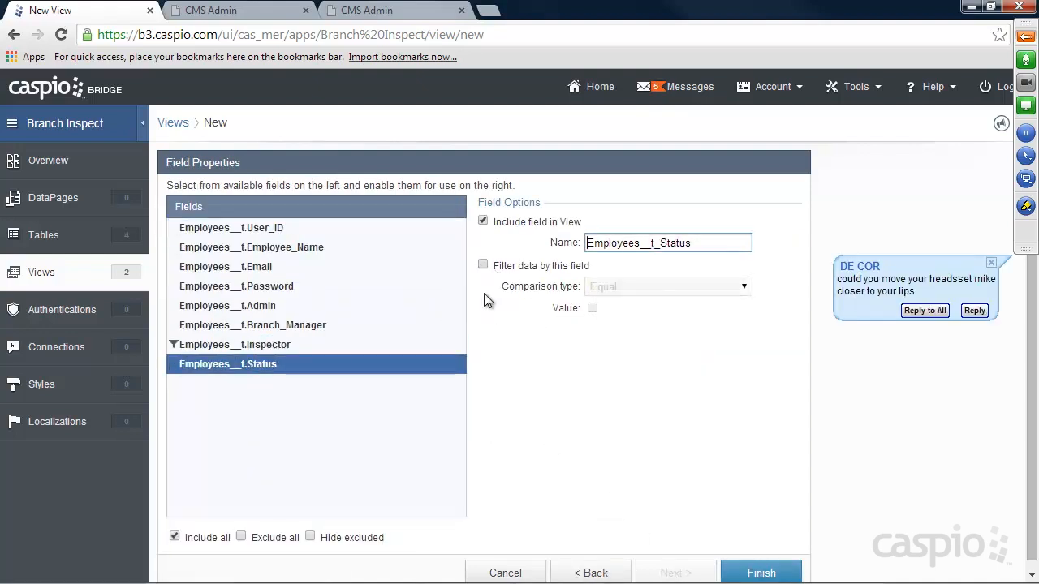
{"action": "left_click", "coordinate": [483, 266]}
{"action": "left_click", "coordinate": [593, 308]}
{"action": "left_click", "coordinate": [755, 572]}
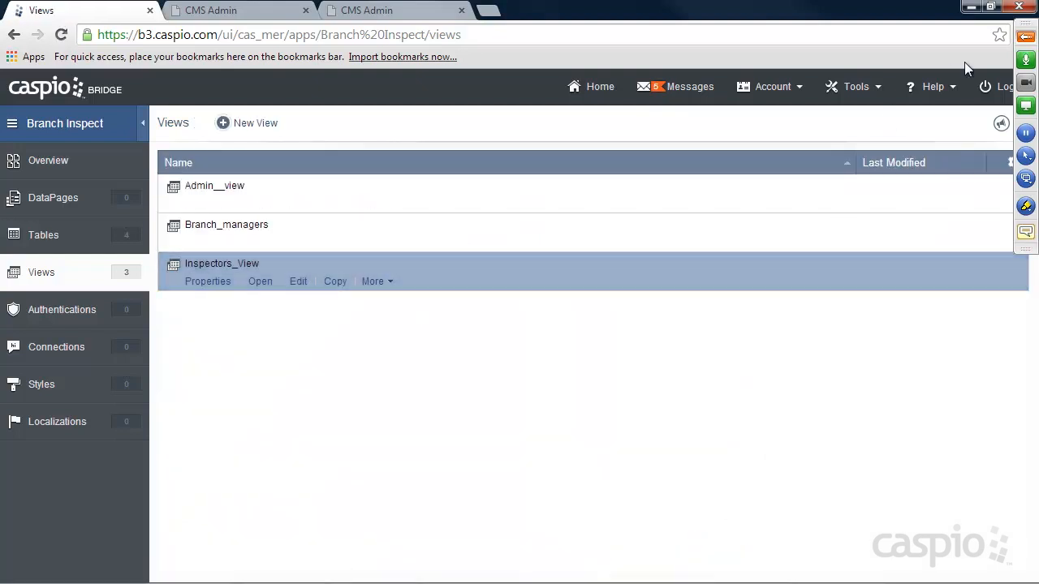
Check the GoToMeeting chat messages, then collapse the meeting control panel to the side.
{"action": "left_click", "coordinate": [1024, 39]}
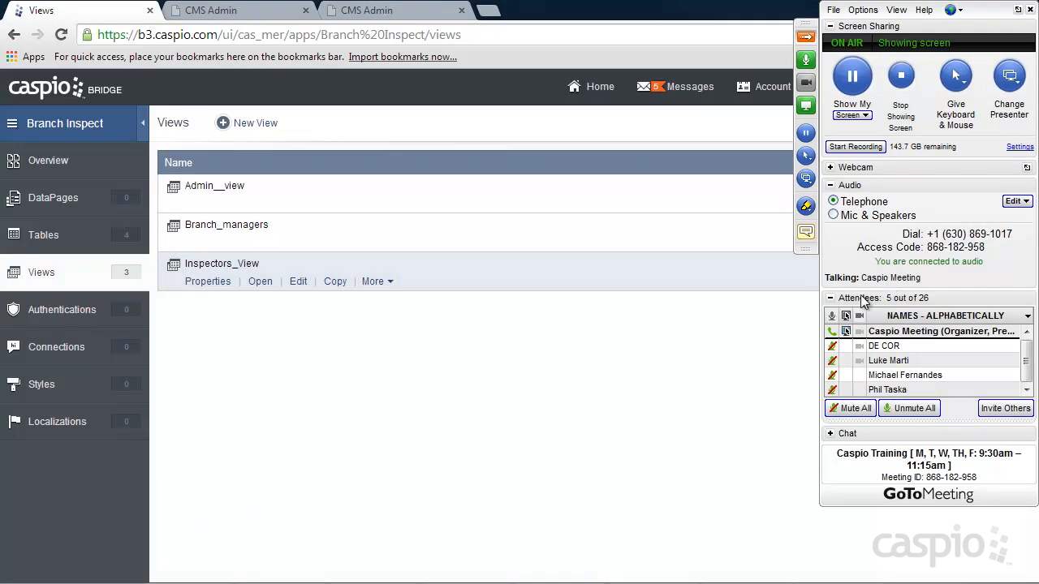
{"action": "left_click", "coordinate": [829, 433]}
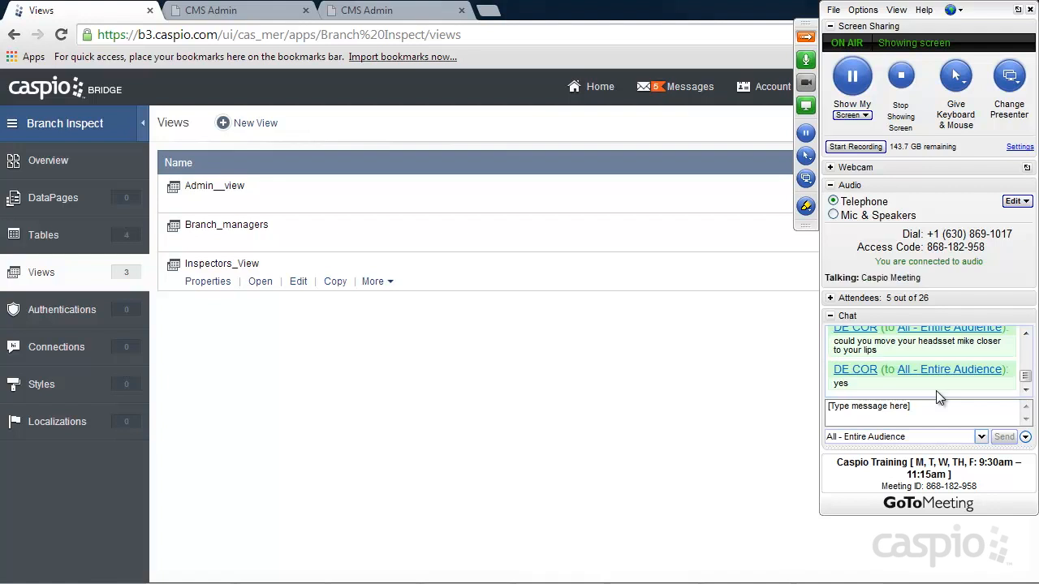
{"action": "left_click", "coordinate": [807, 38]}
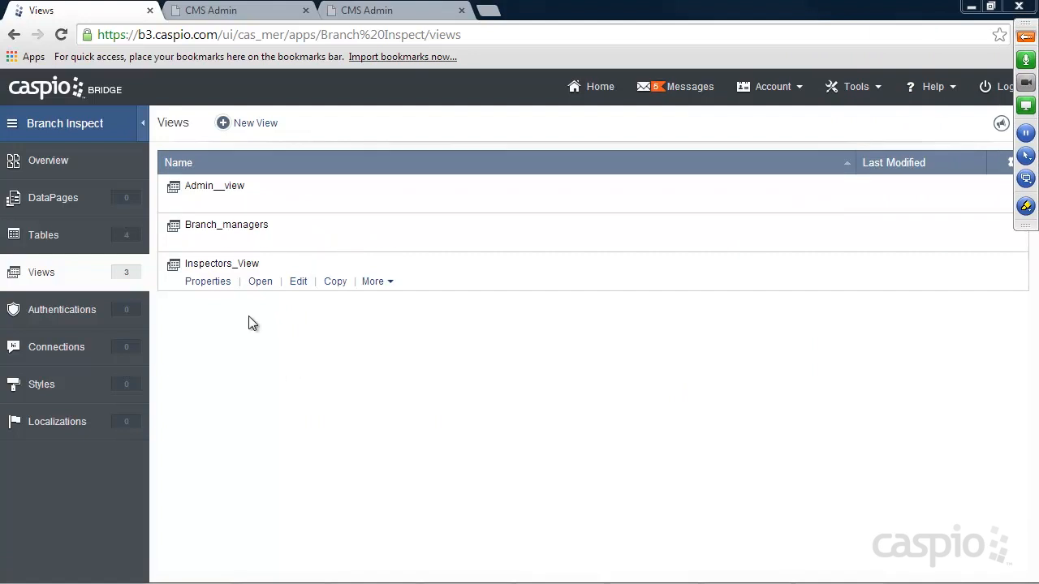
Create custom authentication Admin__a on Admin__view, validating against Caspio data source, with login label Email.
{"action": "left_click", "coordinate": [66, 313]}
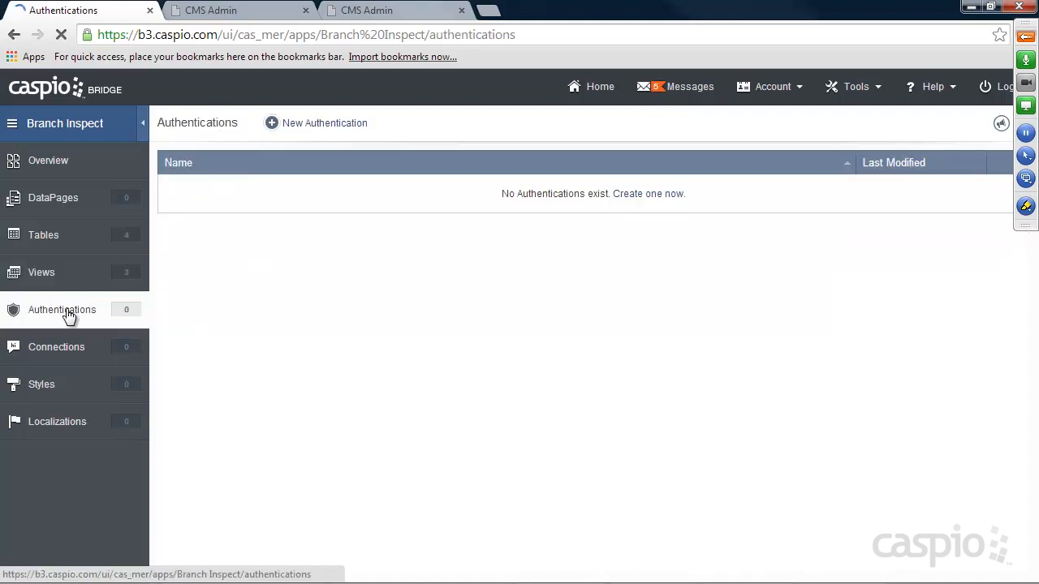
{"action": "left_click", "coordinate": [342, 123]}
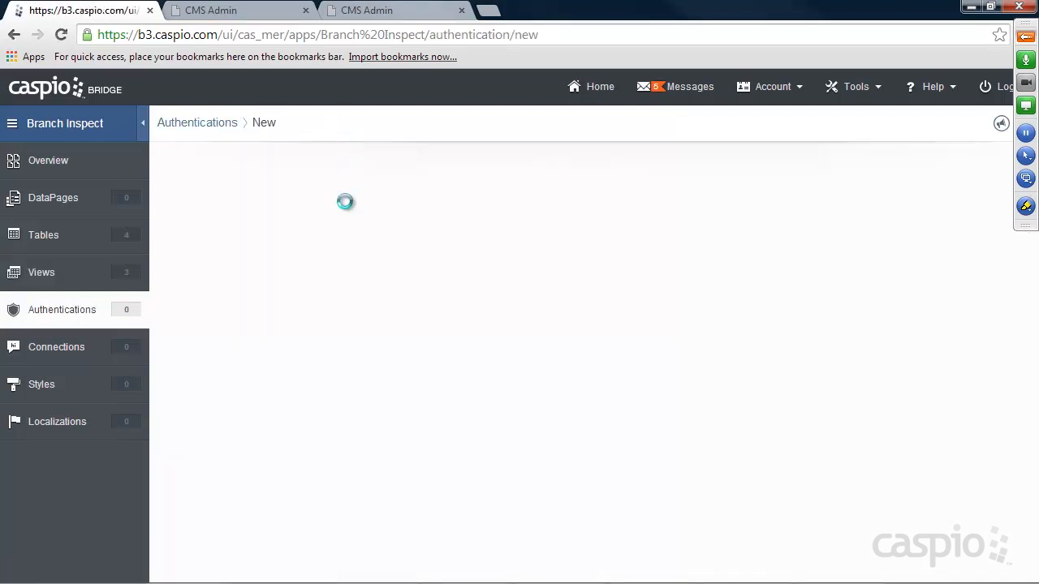
{"action": "left_click", "coordinate": [361, 189]}
{"action": "left_click", "coordinate": [365, 295]}
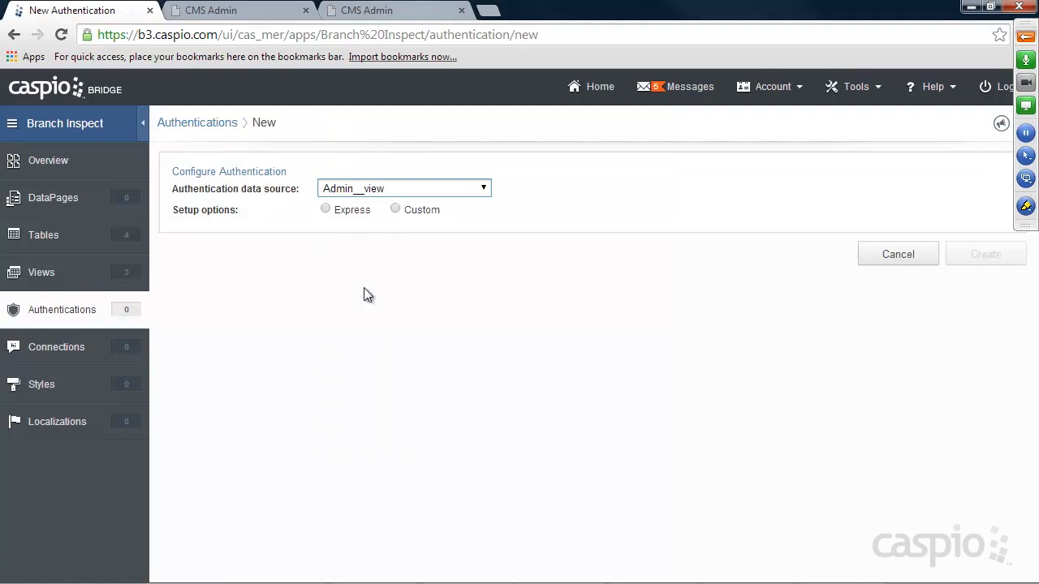
{"action": "left_click", "coordinate": [404, 209]}
{"action": "left_click", "coordinate": [326, 267]}
{"action": "left_click_drag", "start_coordinate": [640, 406], "coordinate": [436, 403]}
{"action": "type", "text": "Email"}
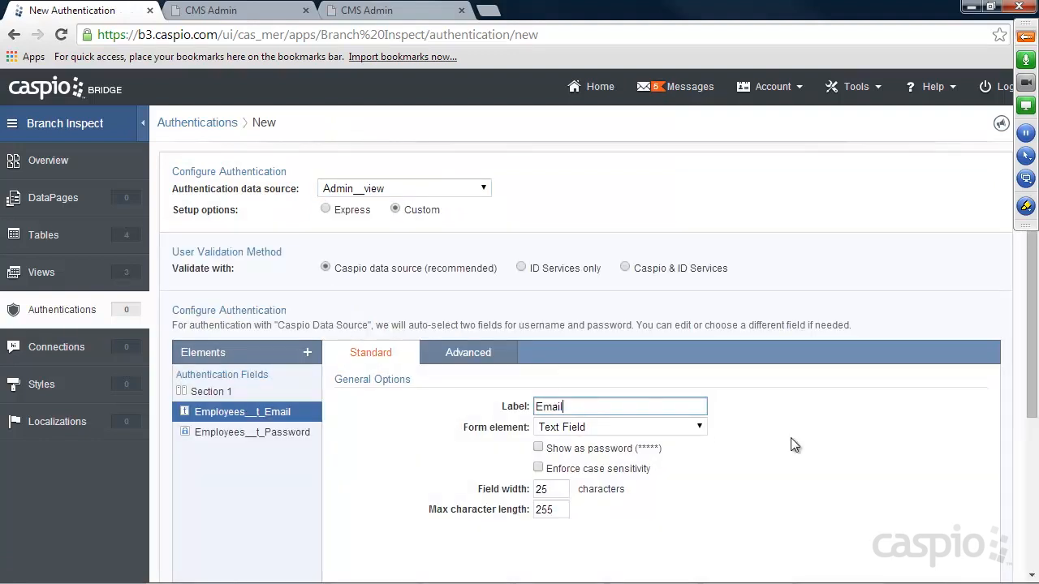
{"action": "scroll", "coordinate": [901, 464], "scroll_direction": "down", "scroll_amount": 3}
{"action": "left_click", "coordinate": [972, 559]}
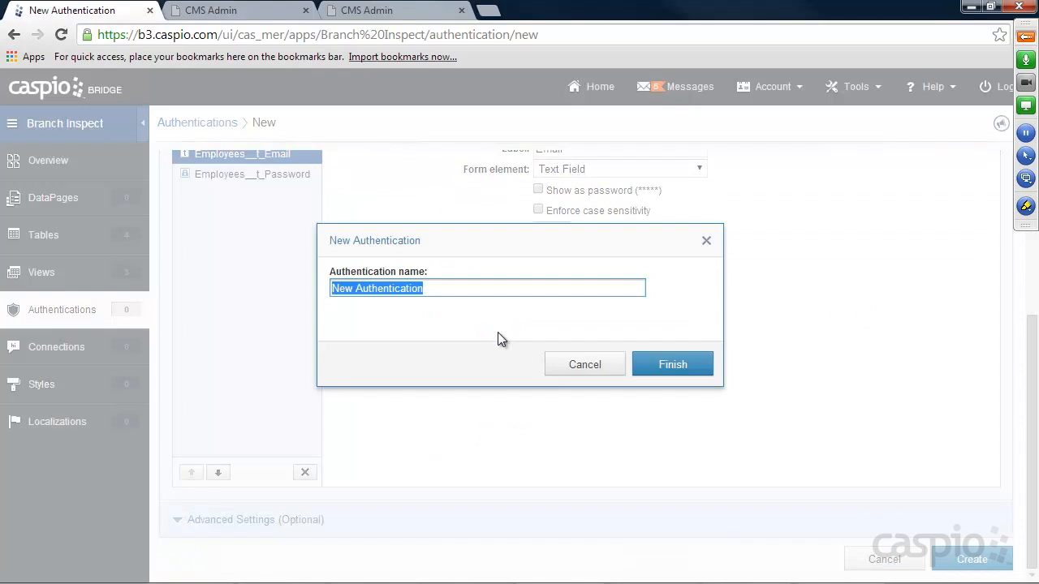
{"action": "type", "text": "Admin__a"}
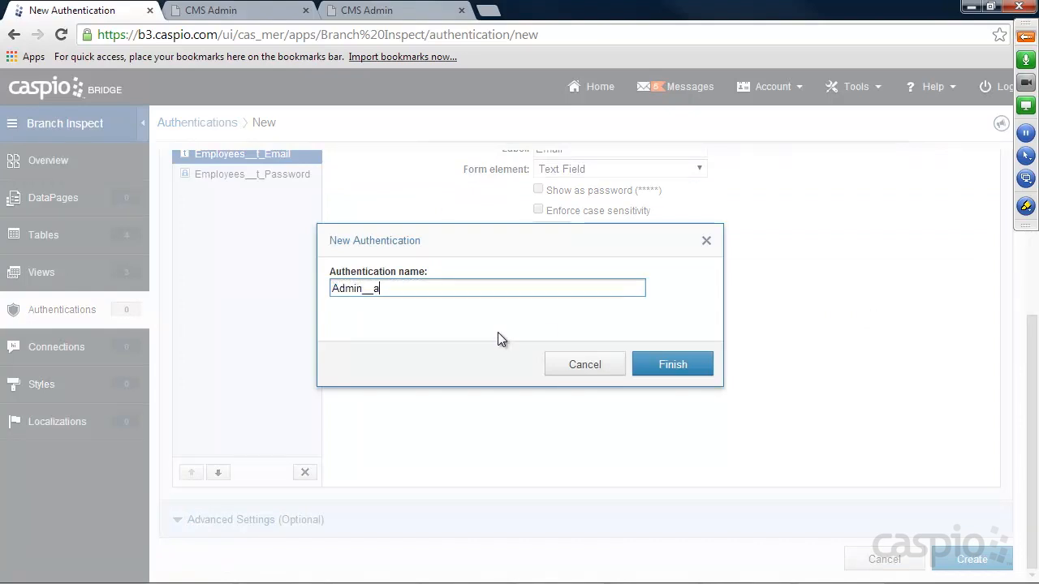
{"action": "left_click", "coordinate": [692, 369]}
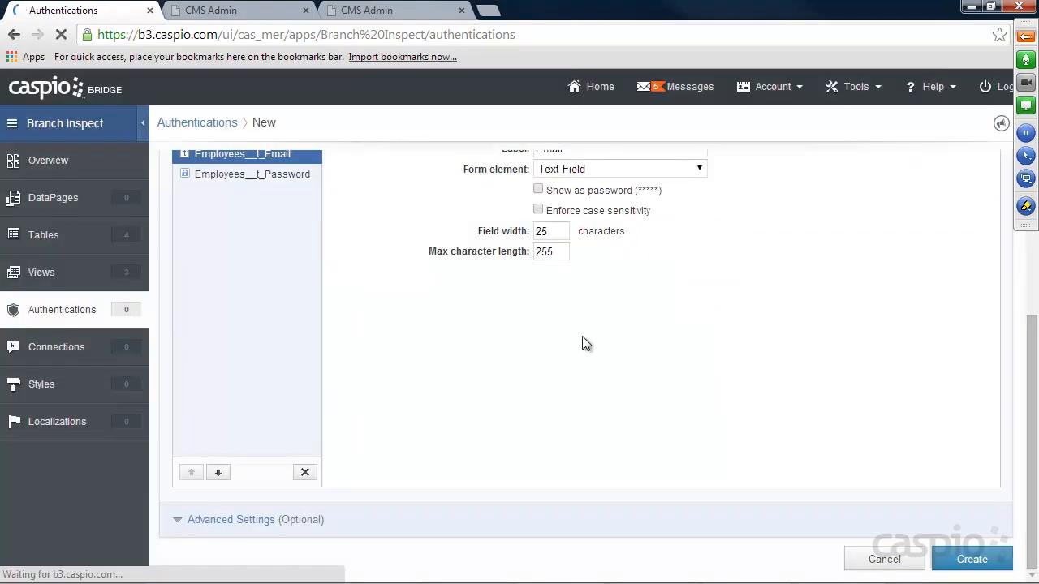
Create custom authentication Branch_managers_a on the Branch_managers view, with login label Email.
{"action": "left_click", "coordinate": [315, 127]}
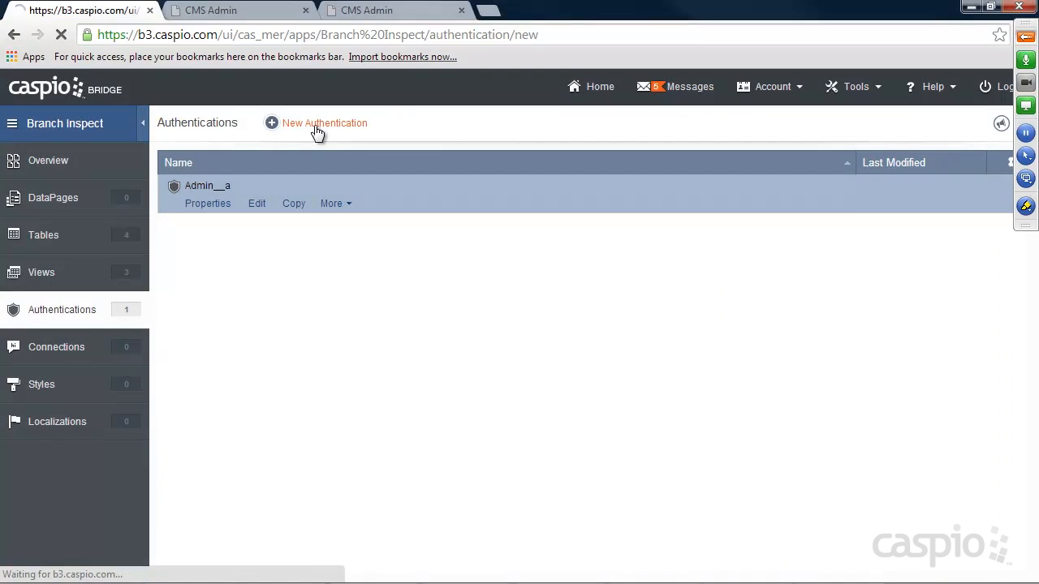
{"action": "left_click", "coordinate": [381, 188]}
{"action": "left_click", "coordinate": [371, 302]}
{"action": "left_click", "coordinate": [420, 210]}
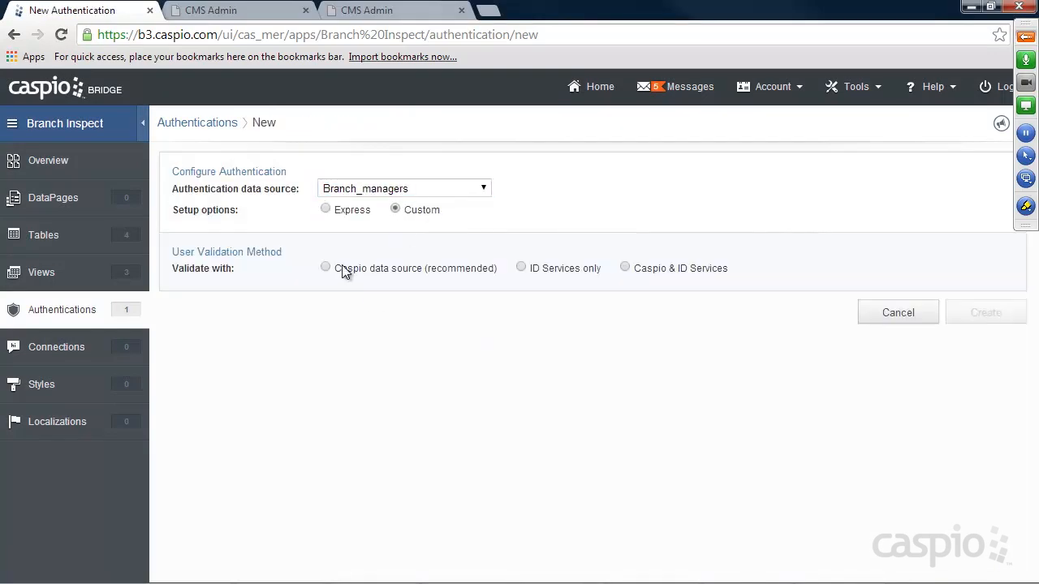
{"action": "left_click", "coordinate": [347, 267]}
{"action": "left_click_drag", "start_coordinate": [595, 411], "coordinate": [436, 415]}
{"action": "type", "text": "Email"}
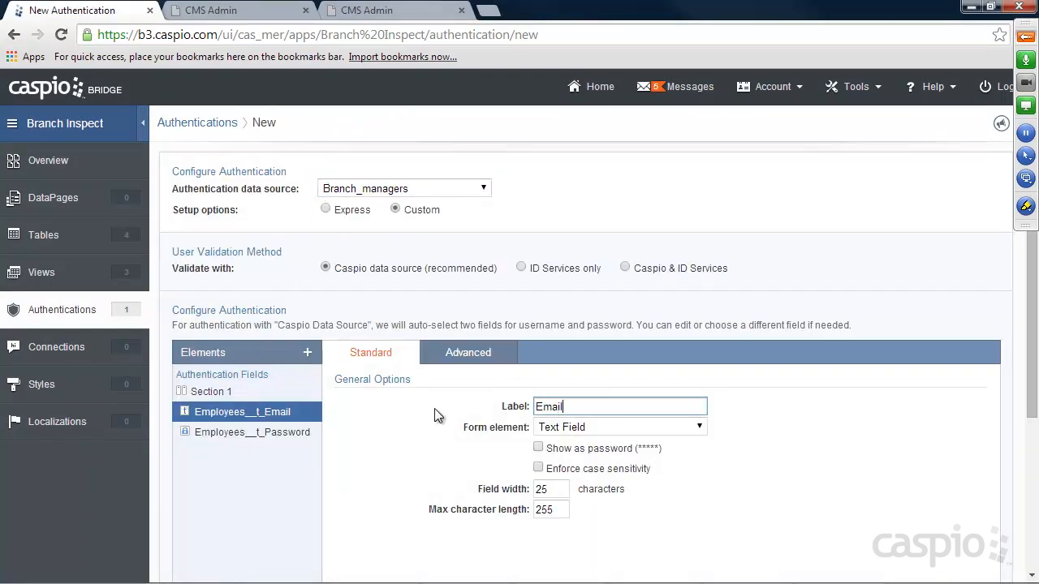
{"action": "scroll", "coordinate": [895, 427], "scroll_direction": "down", "scroll_amount": 3}
{"action": "left_click", "coordinate": [997, 564]}
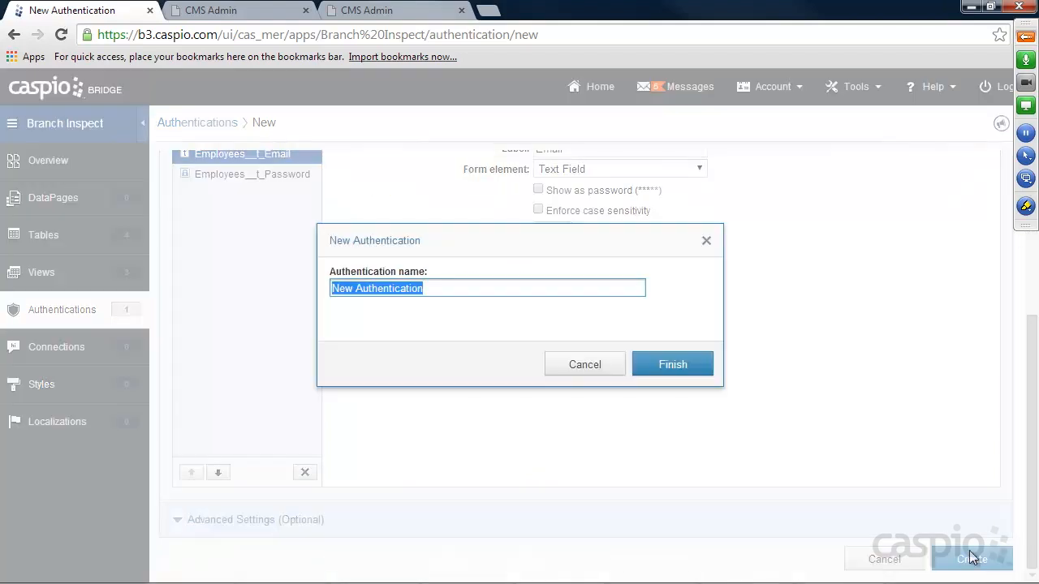
{"action": "type", "text": "Branch_"}
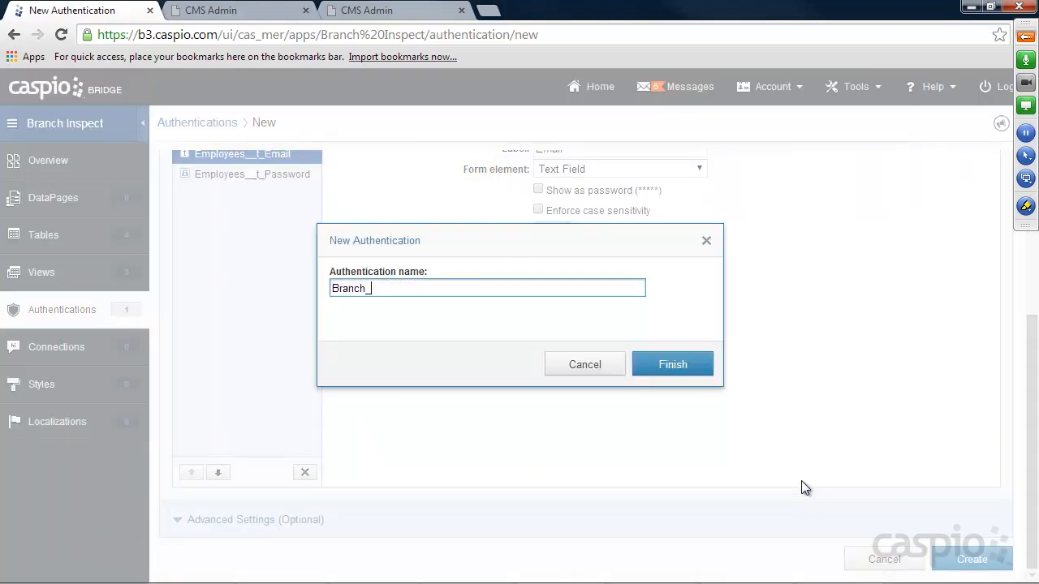
{"action": "type", "text": "managers_a"}
{"action": "left_click", "coordinate": [673, 364]}
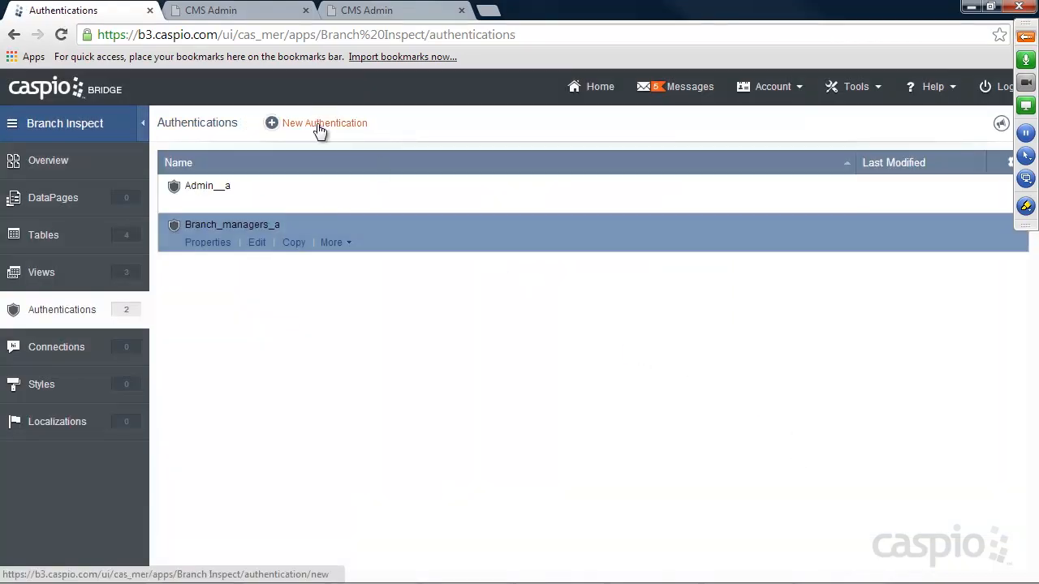
Create custom authentication Inspectors_a on Inspectors_View, with login label Email.
{"action": "left_click", "coordinate": [317, 123]}
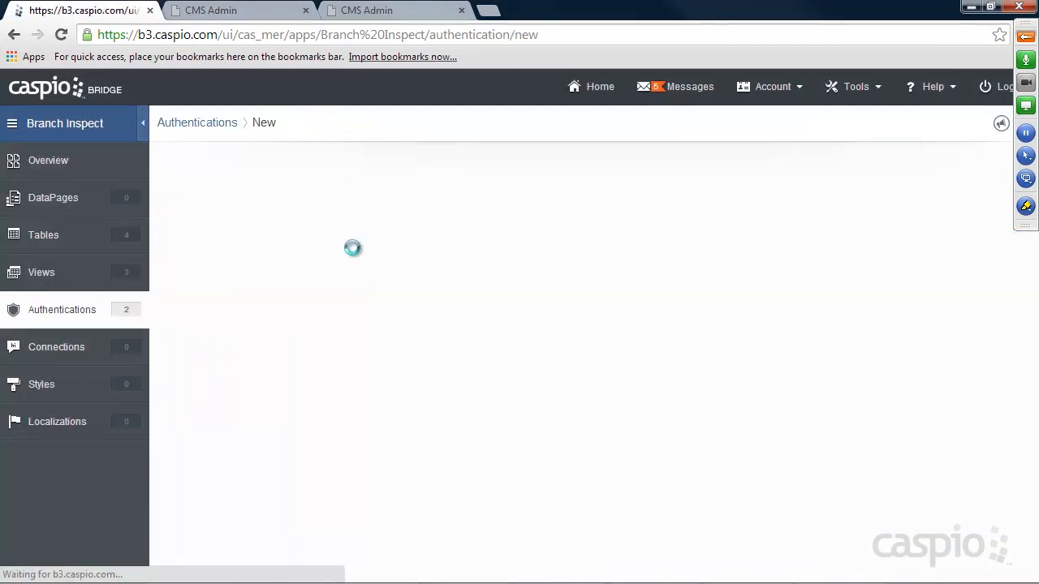
{"action": "left_click", "coordinate": [365, 188]}
{"action": "left_click", "coordinate": [369, 295]}
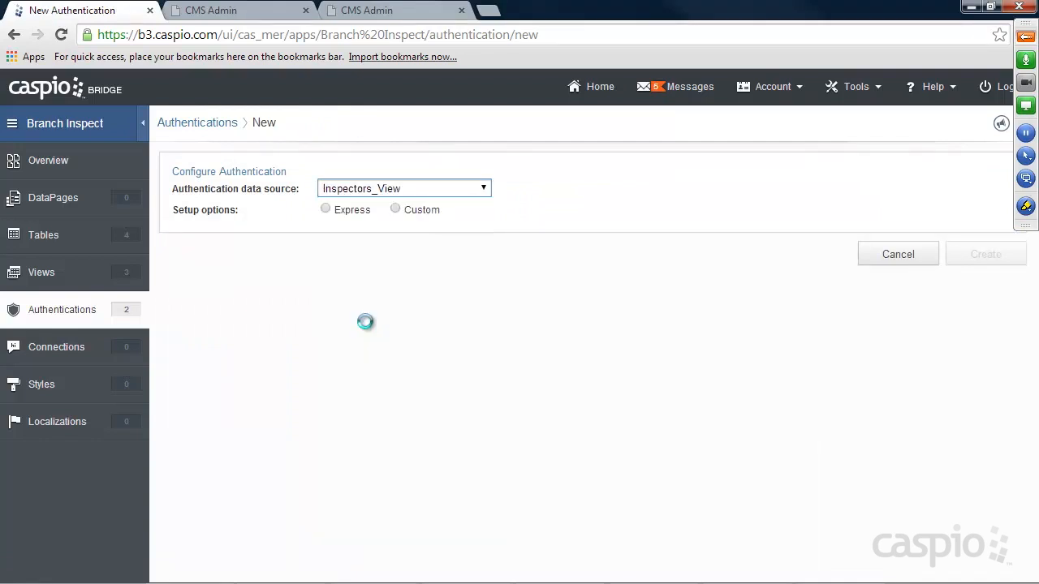
{"action": "left_click", "coordinate": [395, 209]}
{"action": "left_click", "coordinate": [361, 268]}
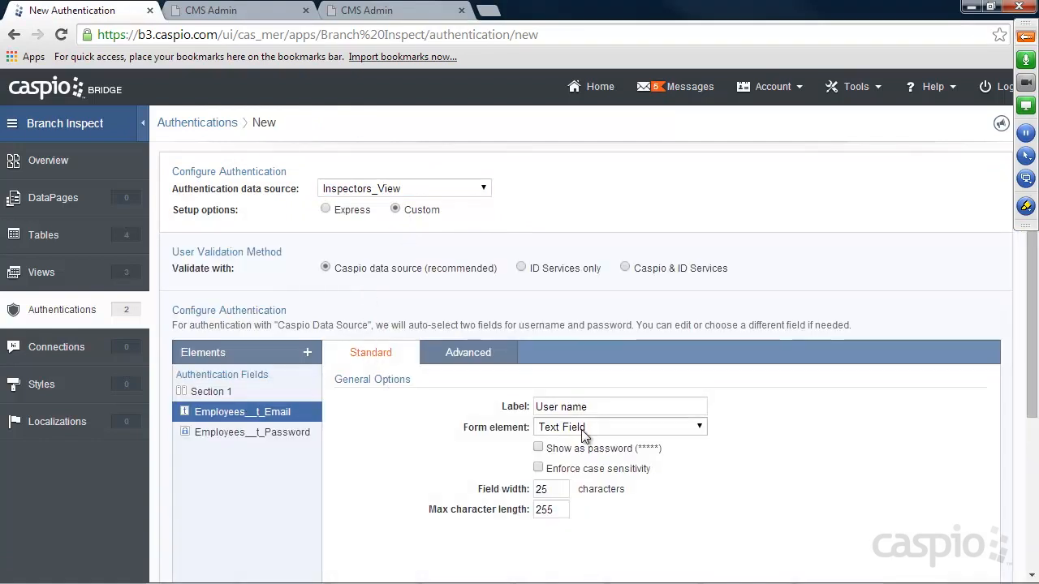
{"action": "type", "text": "Email"}
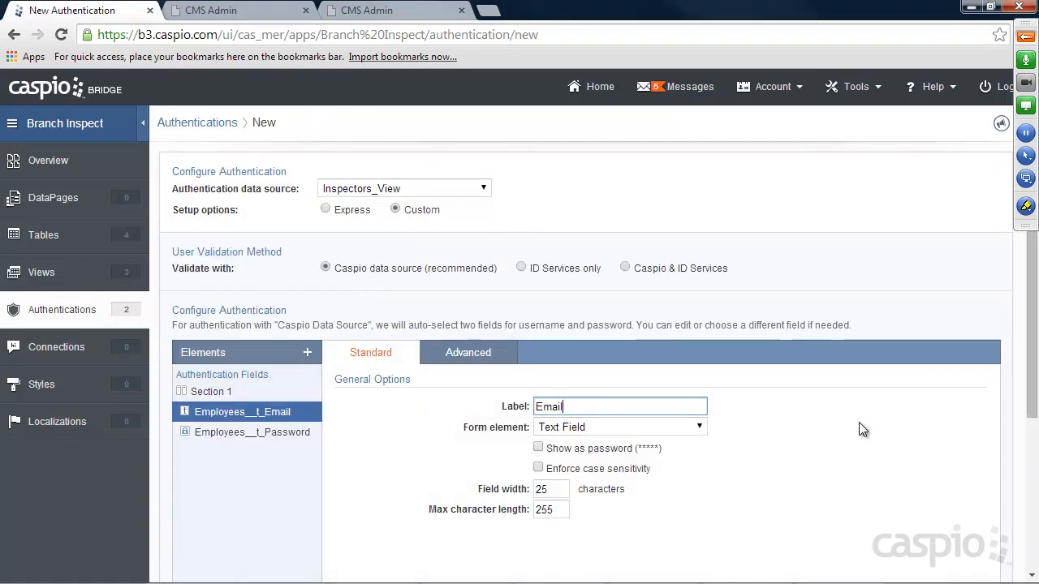
{"action": "scroll", "coordinate": [957, 560], "scroll_direction": "down", "scroll_amount": 3}
{"action": "left_click", "coordinate": [958, 560]}
{"action": "type", "text": "Insp"}
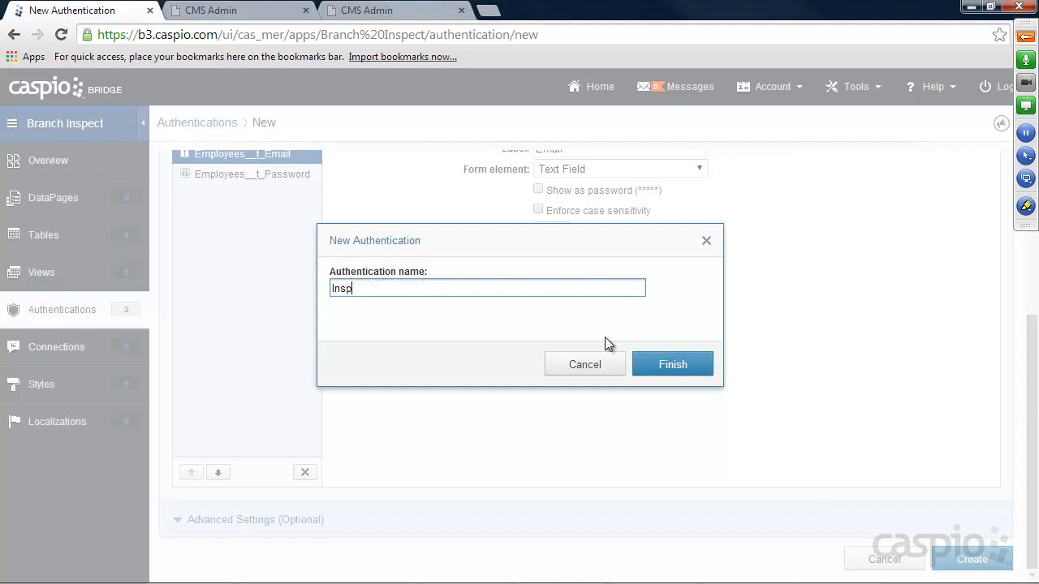
{"action": "type", "text": "ectors_a"}
{"action": "left_click", "coordinate": [660, 364]}
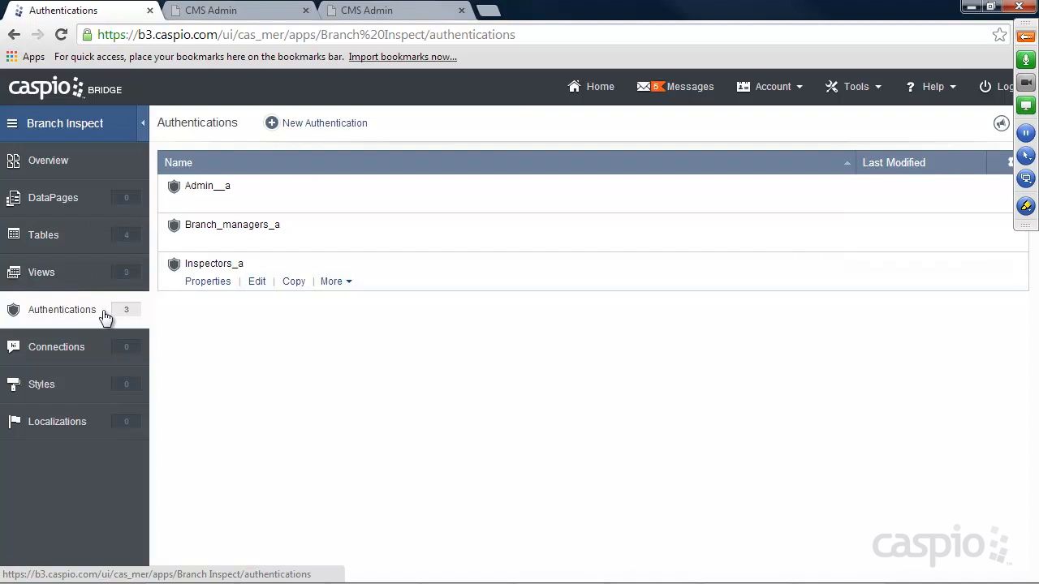
In DataPages, add and save the folders Admin, Branch Managers and Inspectors in turn.
{"action": "left_click", "coordinate": [66, 198]}
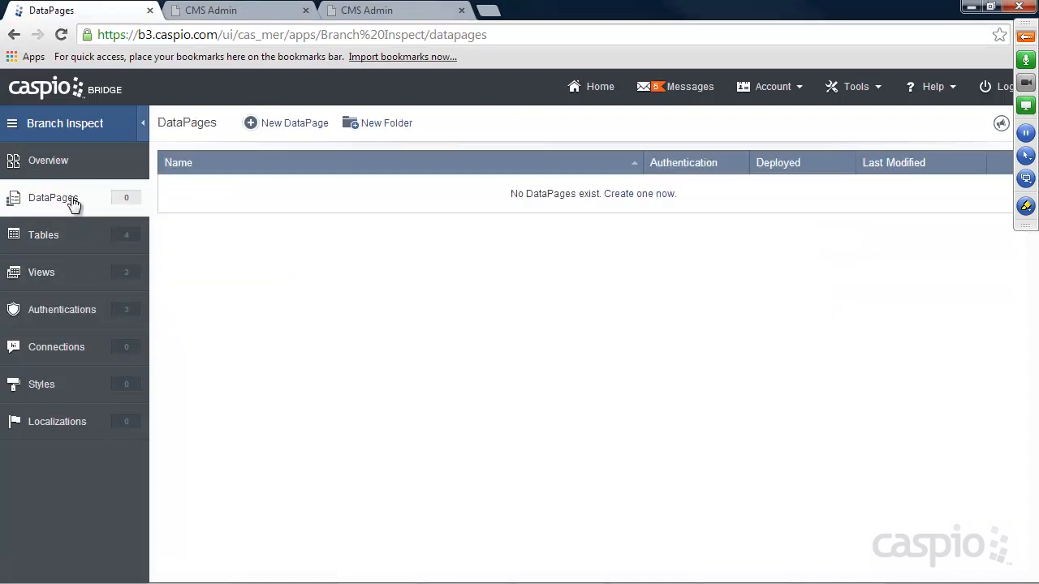
{"action": "left_click", "coordinate": [383, 128]}
{"action": "type", "text": "Admin"}
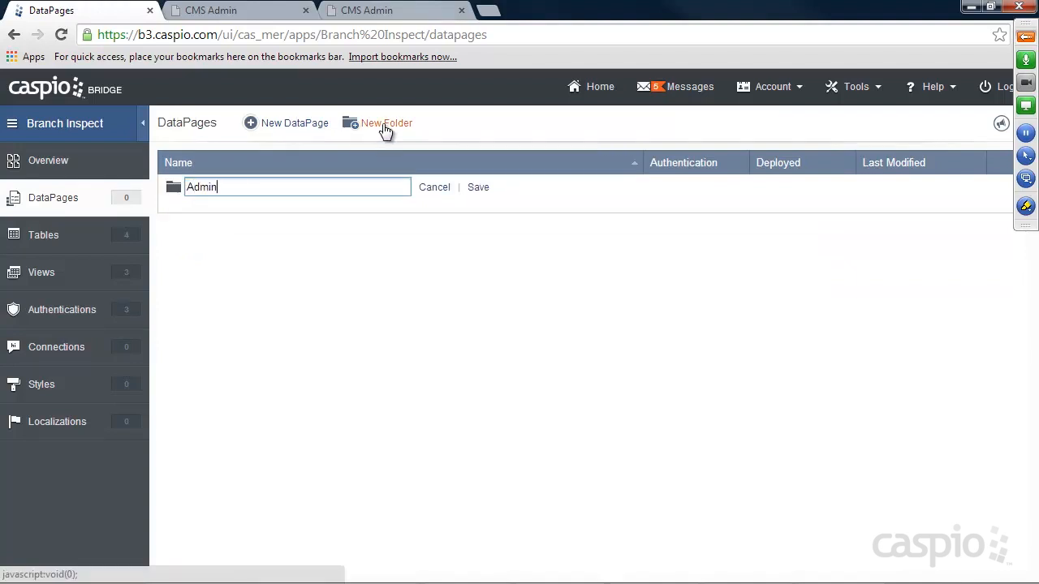
{"action": "left_click", "coordinate": [478, 187]}
{"action": "left_click", "coordinate": [402, 126]}
{"action": "type", "text": "Branch "}
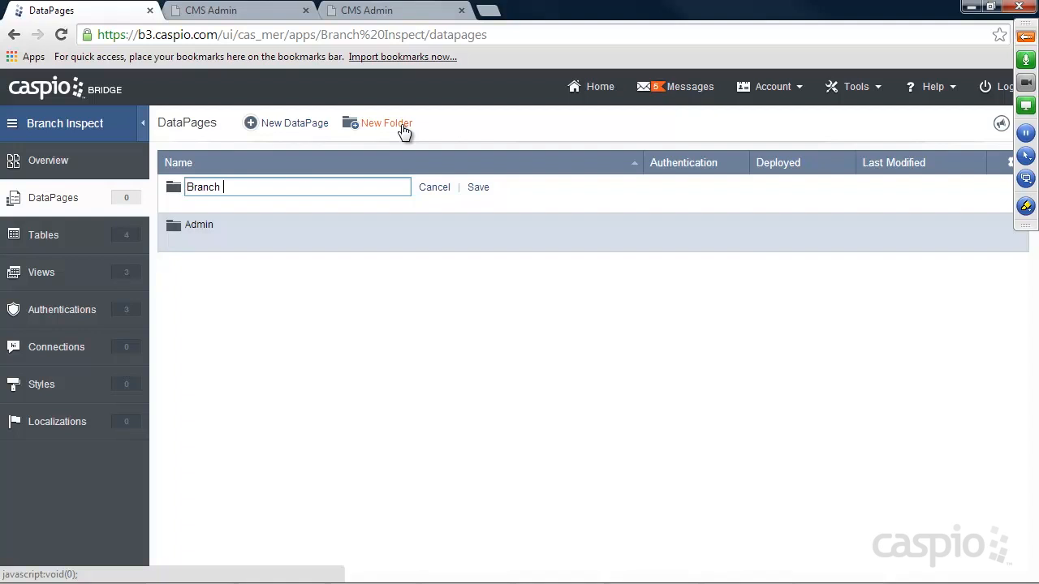
{"action": "type", "text": "Managers"}
{"action": "left_click", "coordinate": [477, 188]}
{"action": "left_click", "coordinate": [394, 126]}
{"action": "type", "text": "Inspectors"}
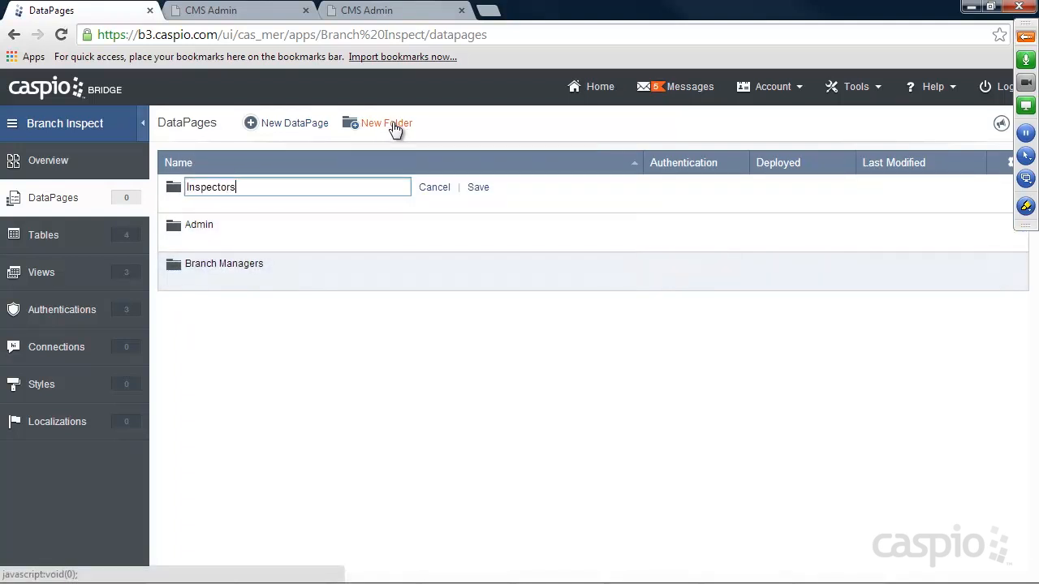
{"action": "left_click", "coordinate": [478, 188]}
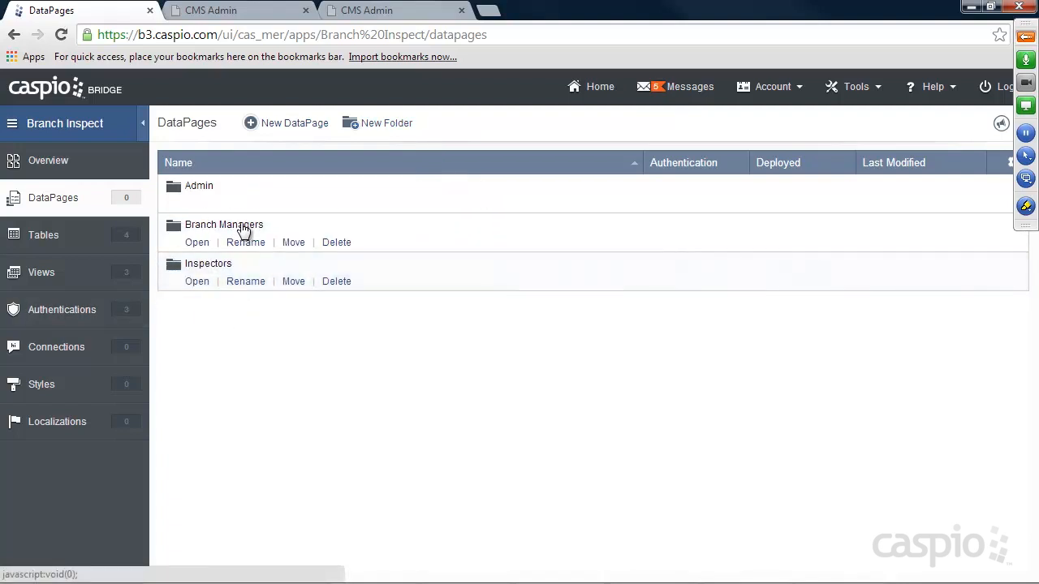
{"action": "left_click", "coordinate": [146, 241]}
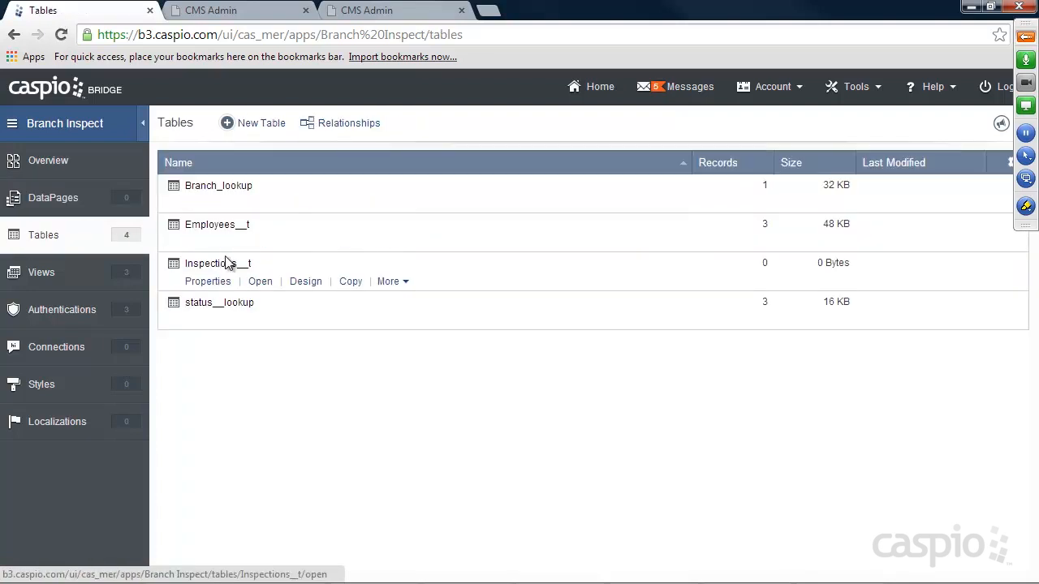
{"action": "left_click", "coordinate": [309, 242]}
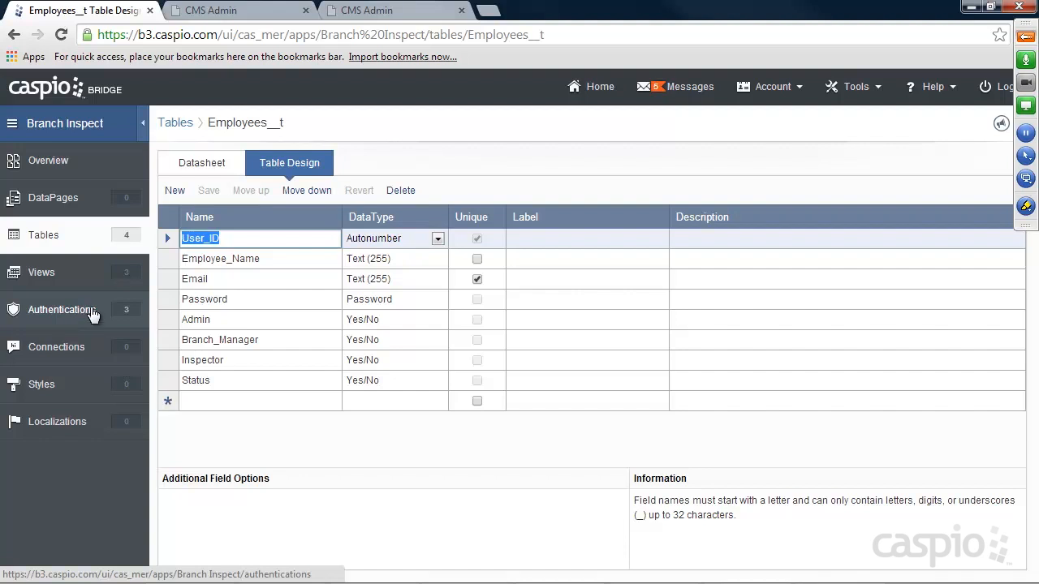
{"action": "left_click", "coordinate": [49, 200]}
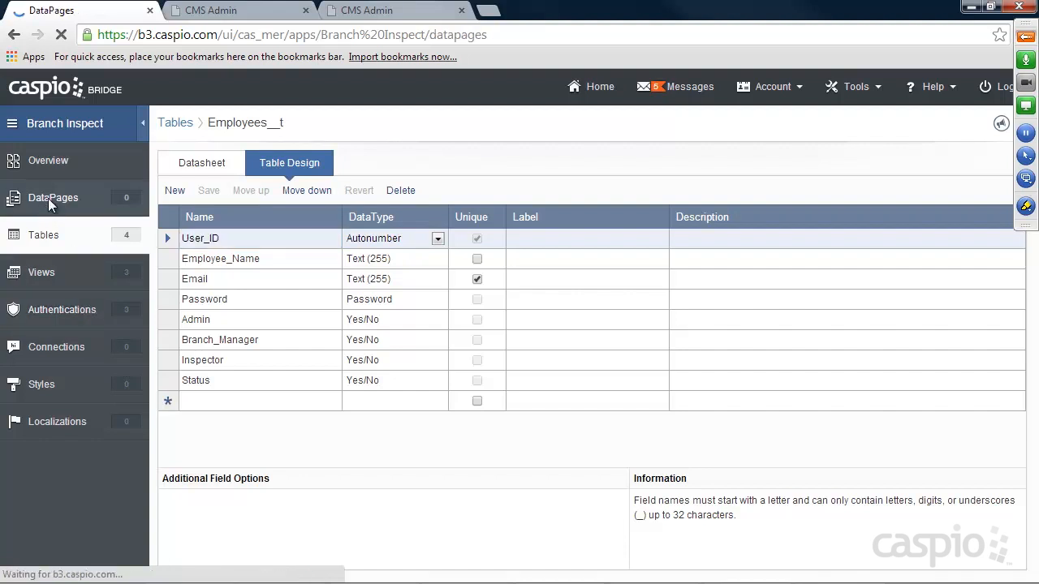
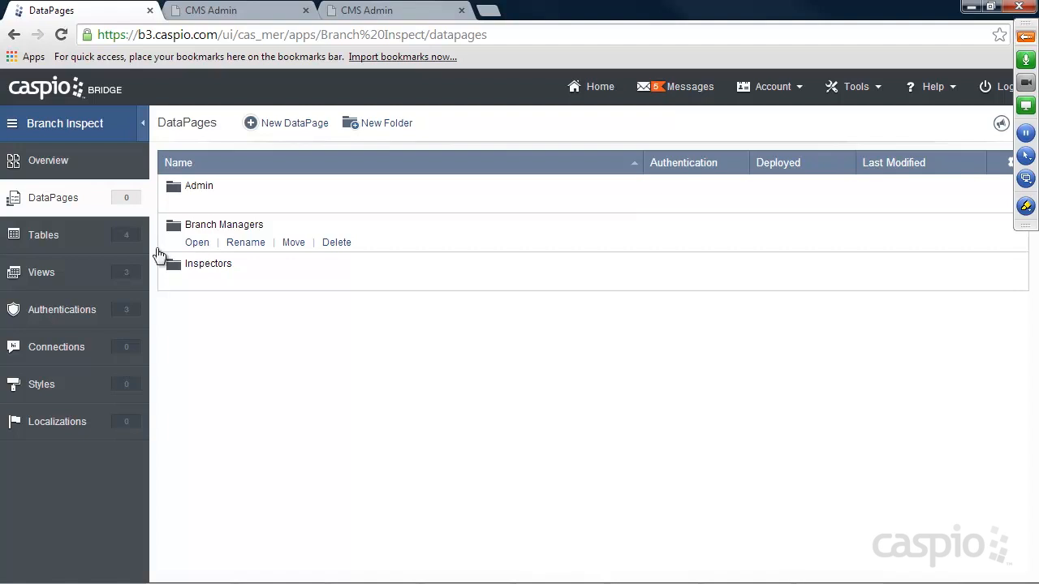
Look over the records in the Branch_lookup table, then go back to DataPages.
{"action": "left_click", "coordinate": [50, 238]}
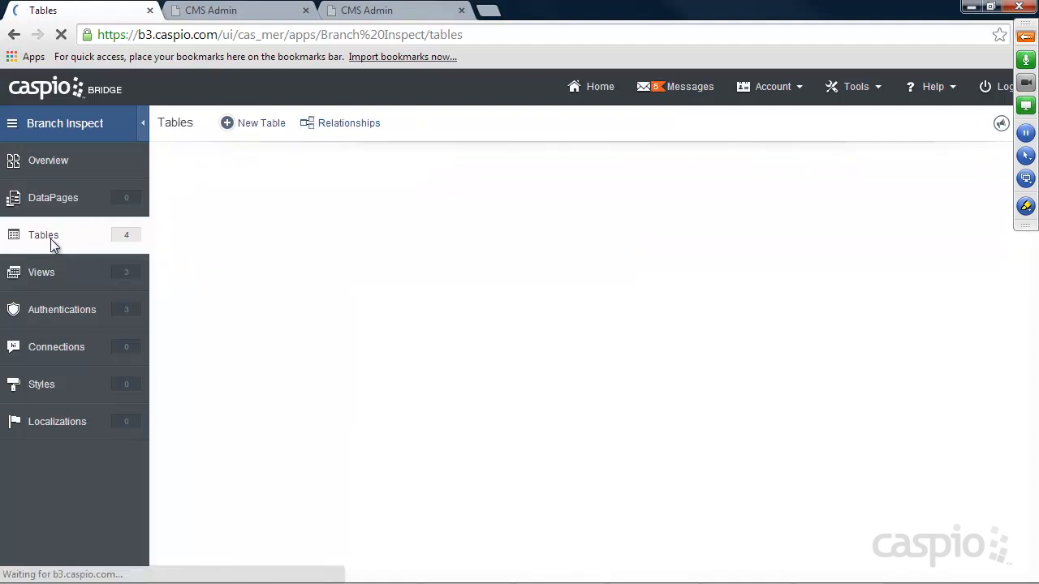
{"action": "mouse_move", "coordinate": [208, 203]}
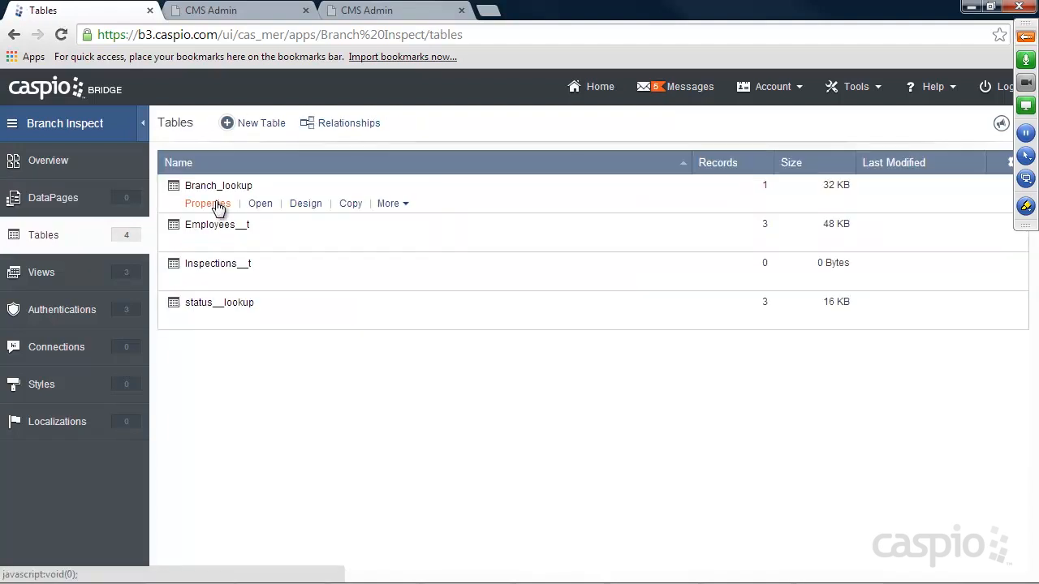
{"action": "left_click", "coordinate": [265, 205]}
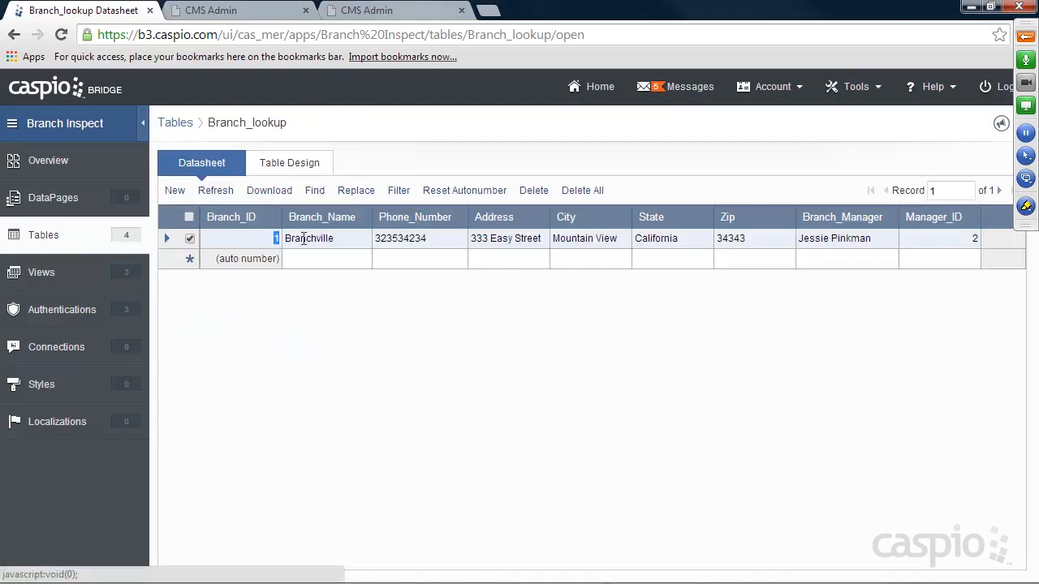
{"action": "left_click", "coordinate": [61, 205]}
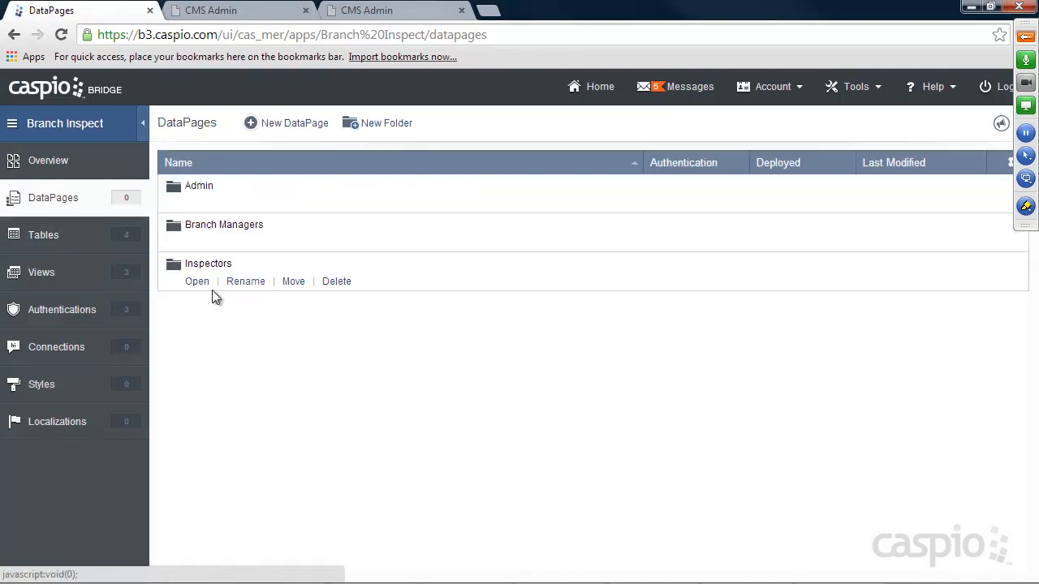
In the Inspectors folder, start a Submission Form on Inspections__t named 'New Inspection Form'.
{"action": "left_click", "coordinate": [196, 283]}
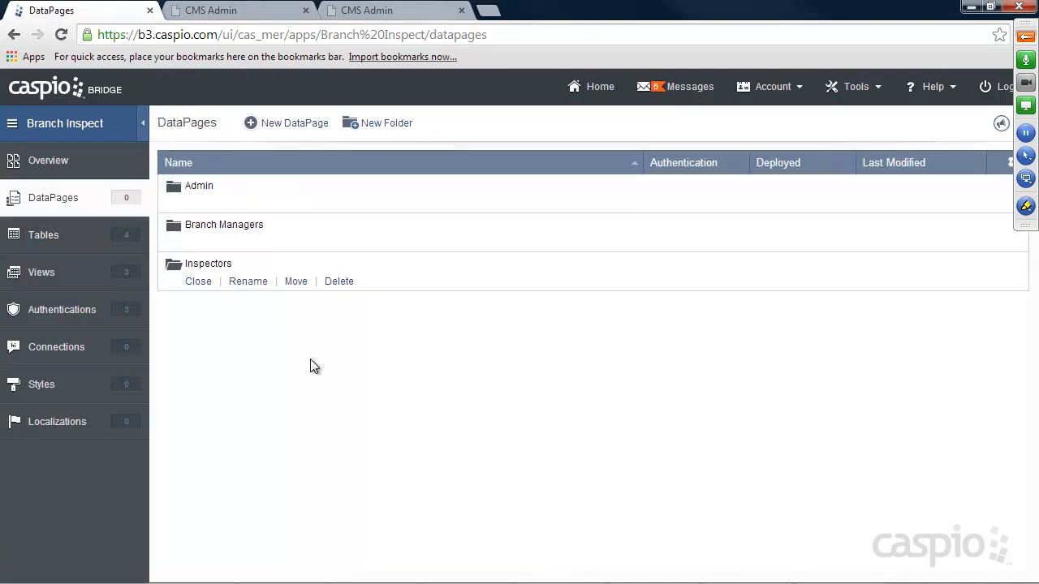
{"action": "left_click", "coordinate": [295, 125]}
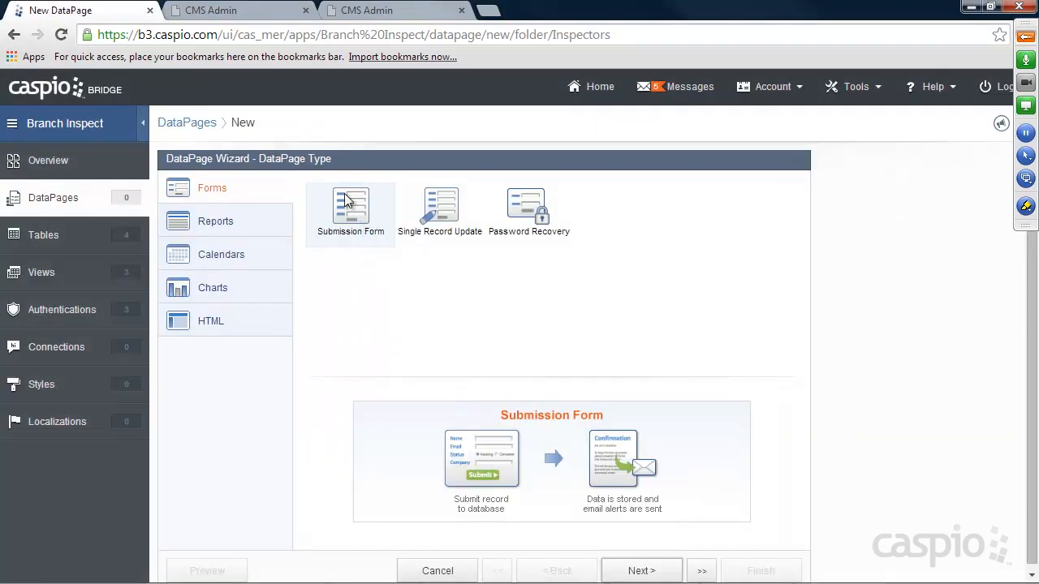
{"action": "left_click", "coordinate": [640, 569]}
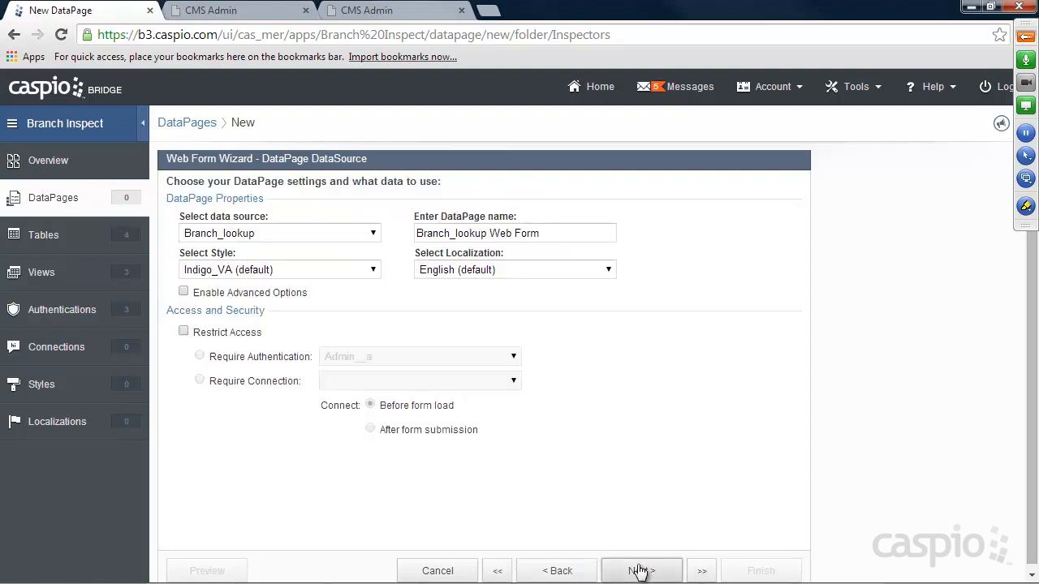
{"action": "left_click", "coordinate": [263, 235]}
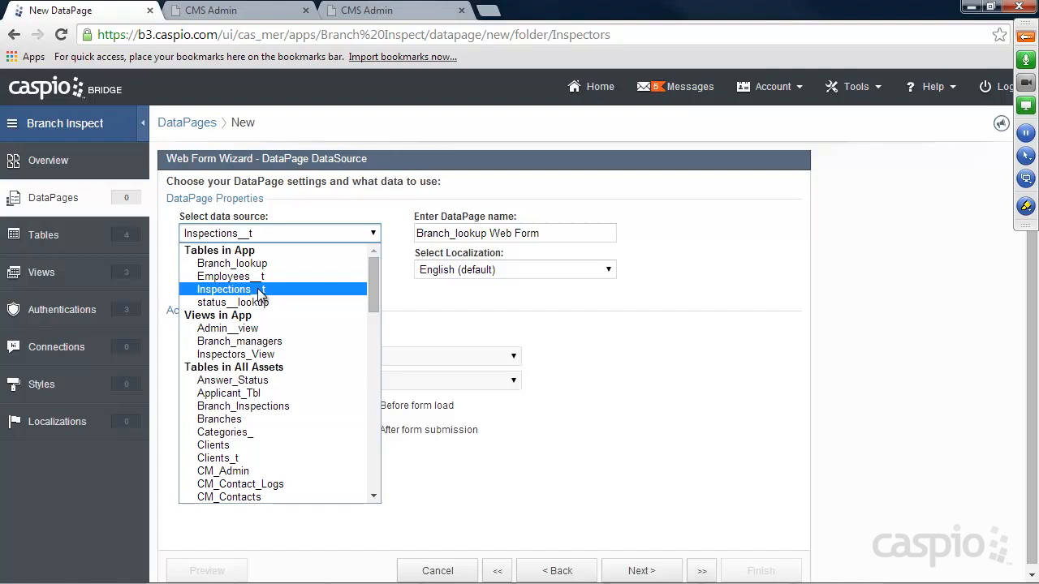
{"action": "left_click", "coordinate": [261, 290]}
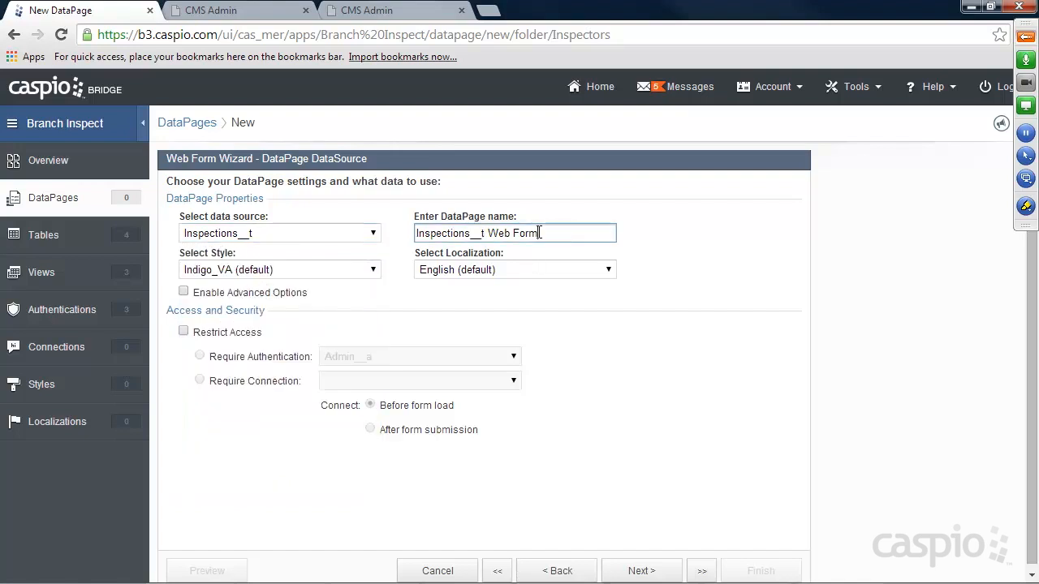
{"action": "left_click_drag", "start_coordinate": [565, 233], "coordinate": [395, 235]}
{"action": "type", "text": "New Inspe"}
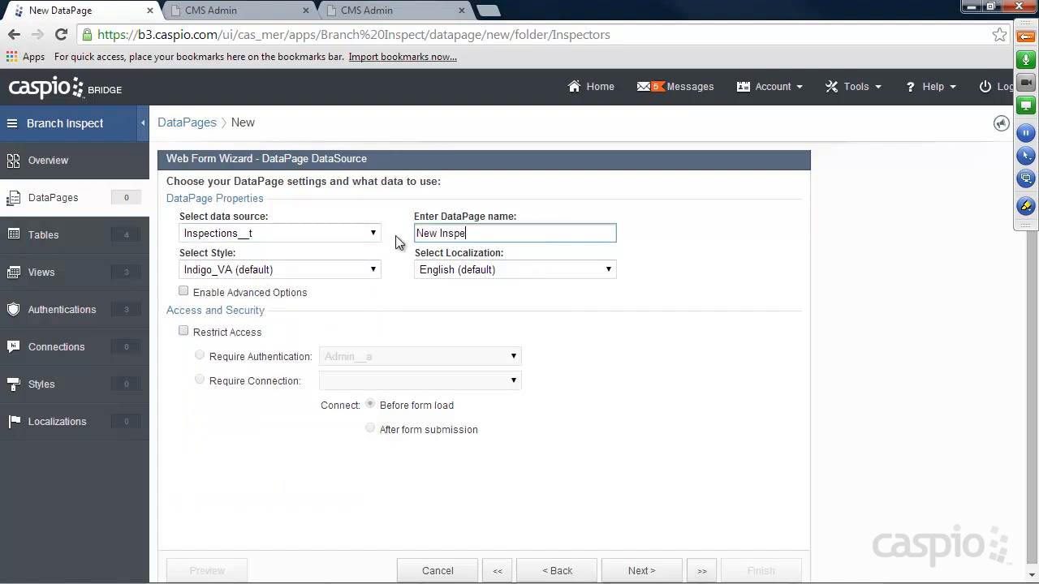
{"action": "type", "text": "ction Form"}
Apply the Azure_v2 style and restrict access to the Inspectors_a login.
{"action": "left_click", "coordinate": [256, 271]}
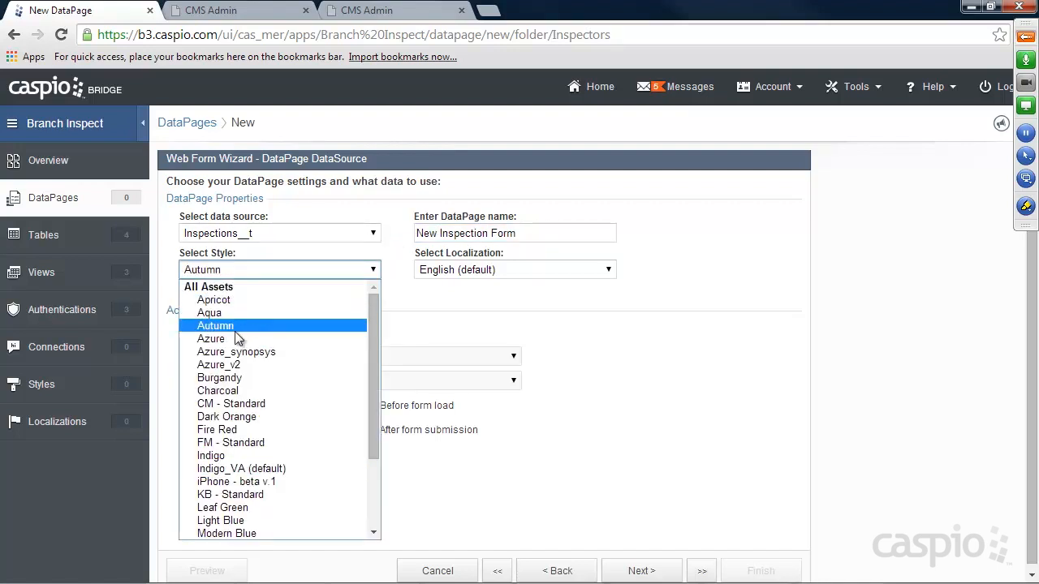
{"action": "left_click", "coordinate": [233, 366]}
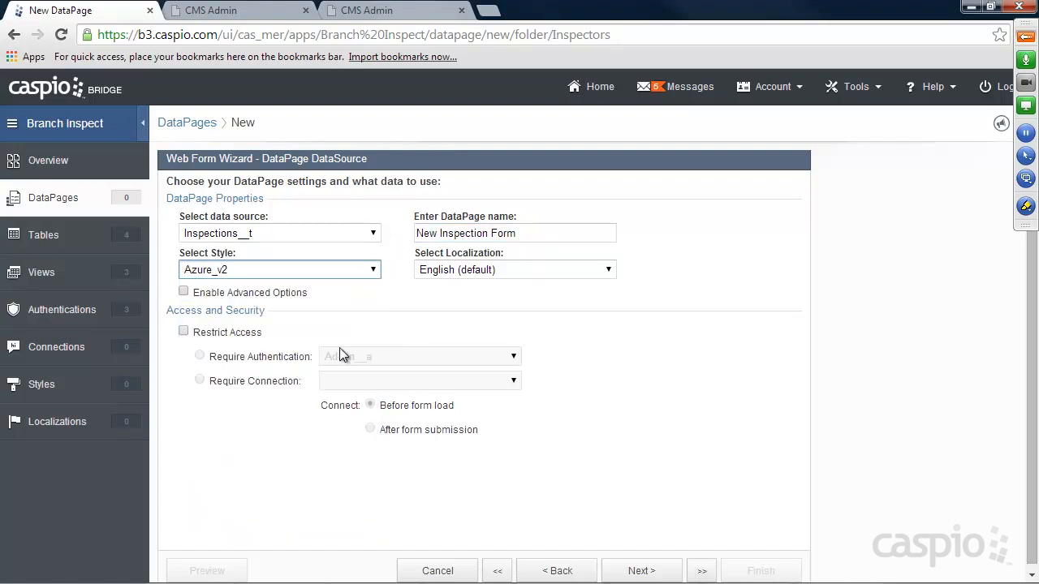
{"action": "left_click", "coordinate": [242, 293]}
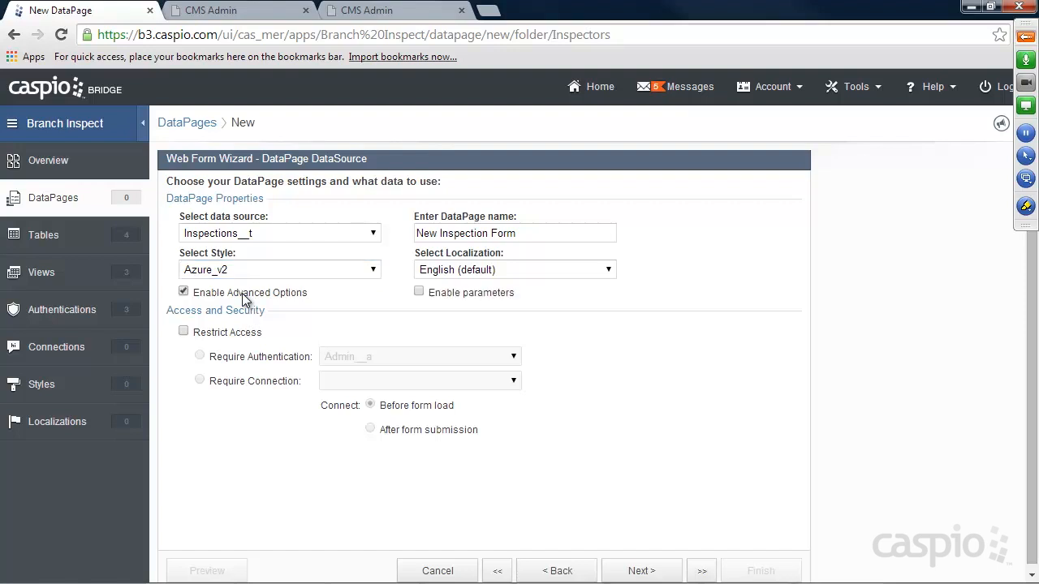
{"action": "left_click", "coordinate": [215, 338]}
{"action": "left_click", "coordinate": [357, 357]}
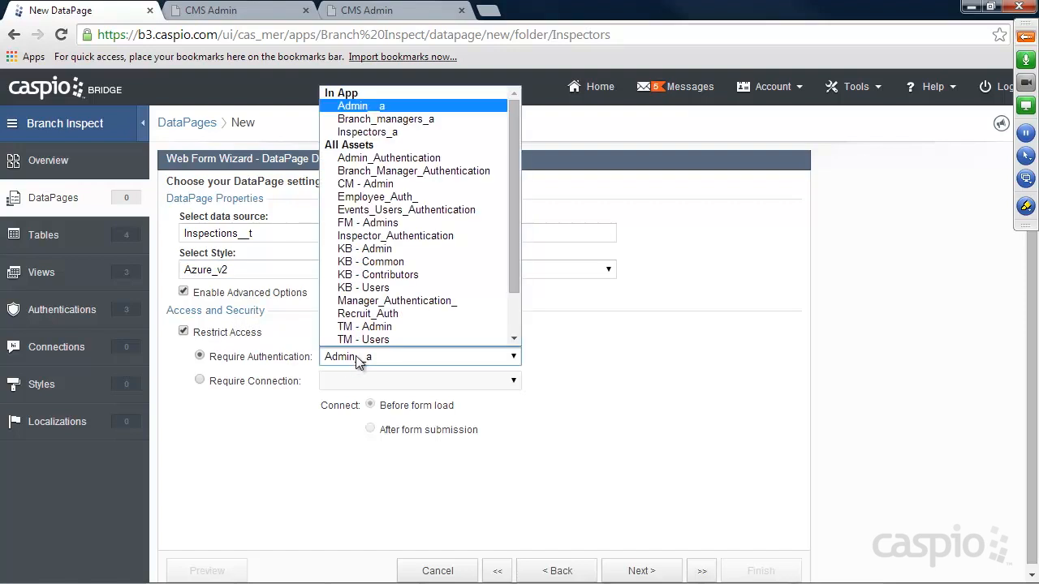
{"action": "left_click", "coordinate": [378, 134]}
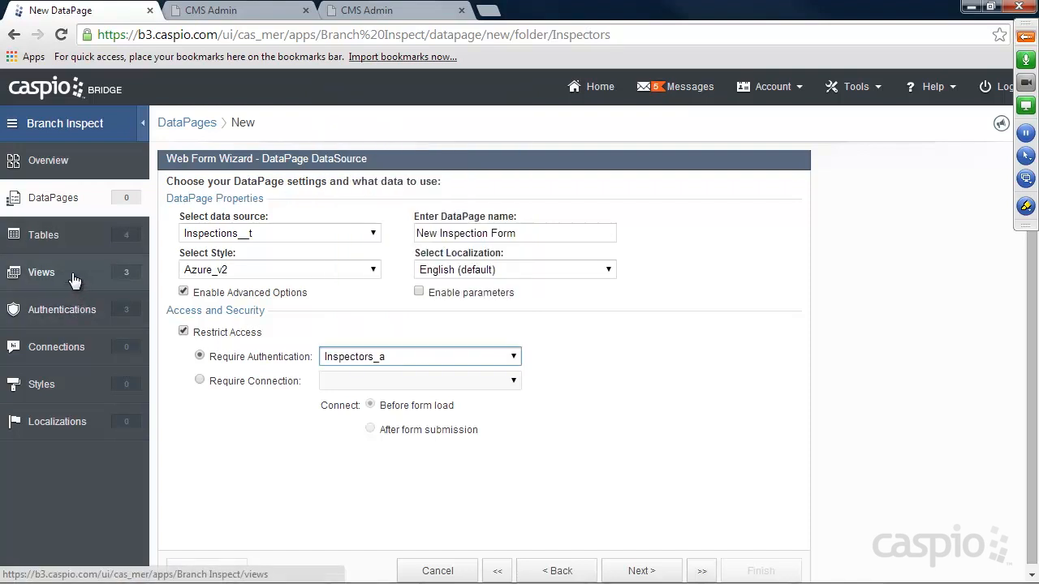
{"action": "left_click", "coordinate": [638, 568]}
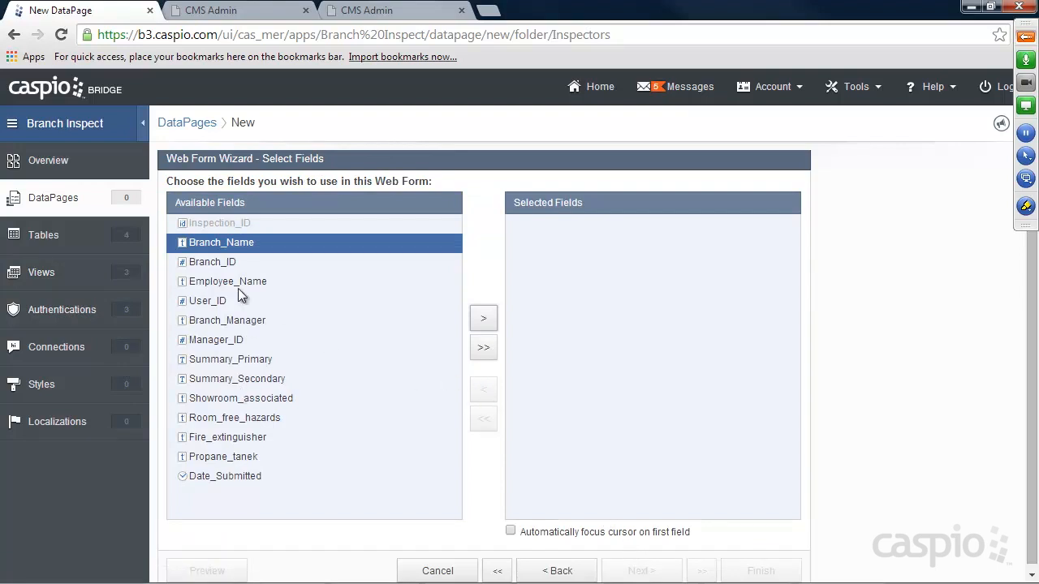
Add all available fields to the form, comparing against the live CMS Admin inspection form.
{"action": "left_click", "coordinate": [483, 347]}
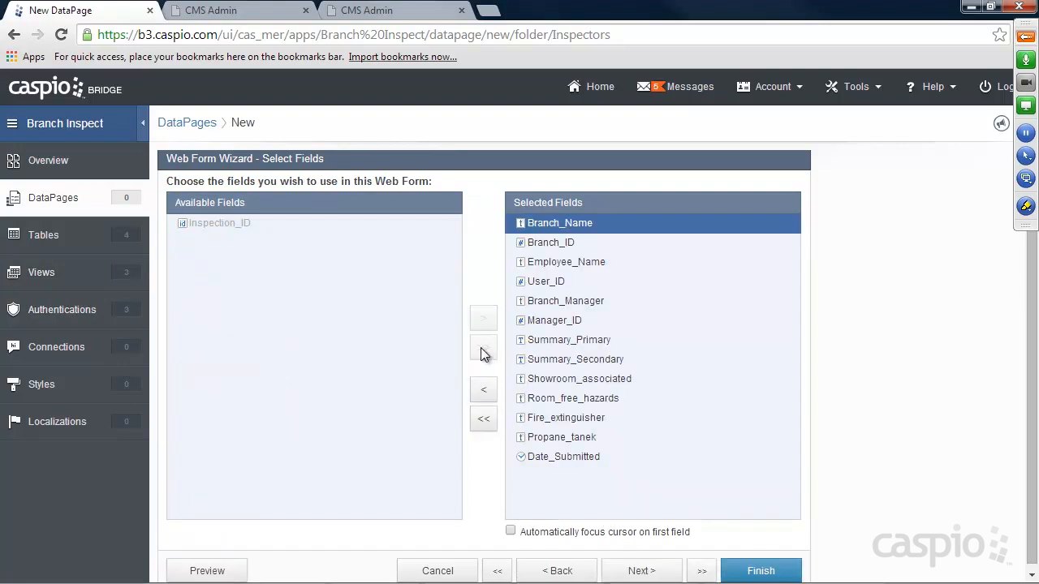
{"action": "left_click", "coordinate": [643, 570]}
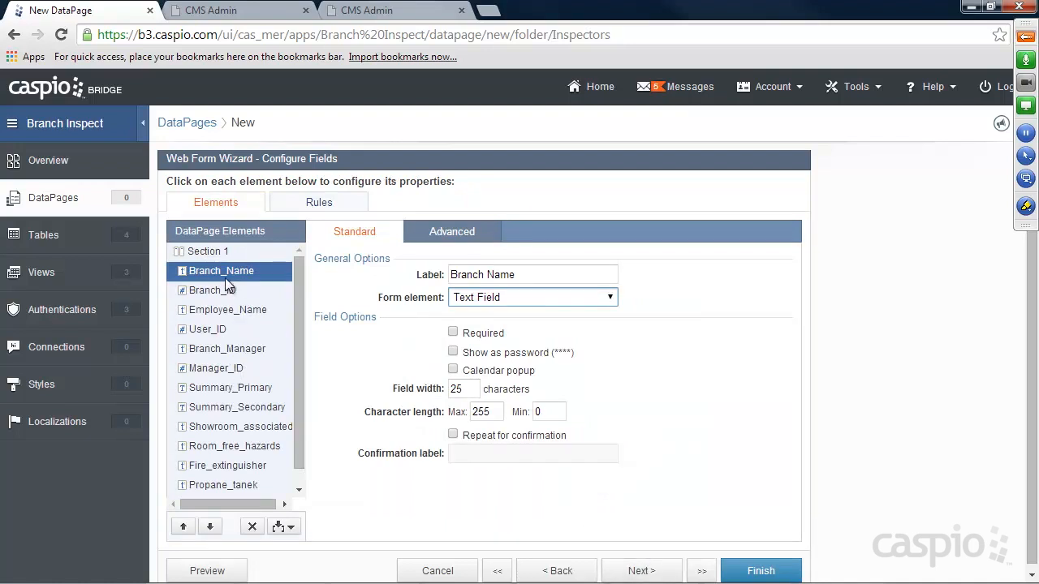
{"action": "left_click", "coordinate": [241, 12]}
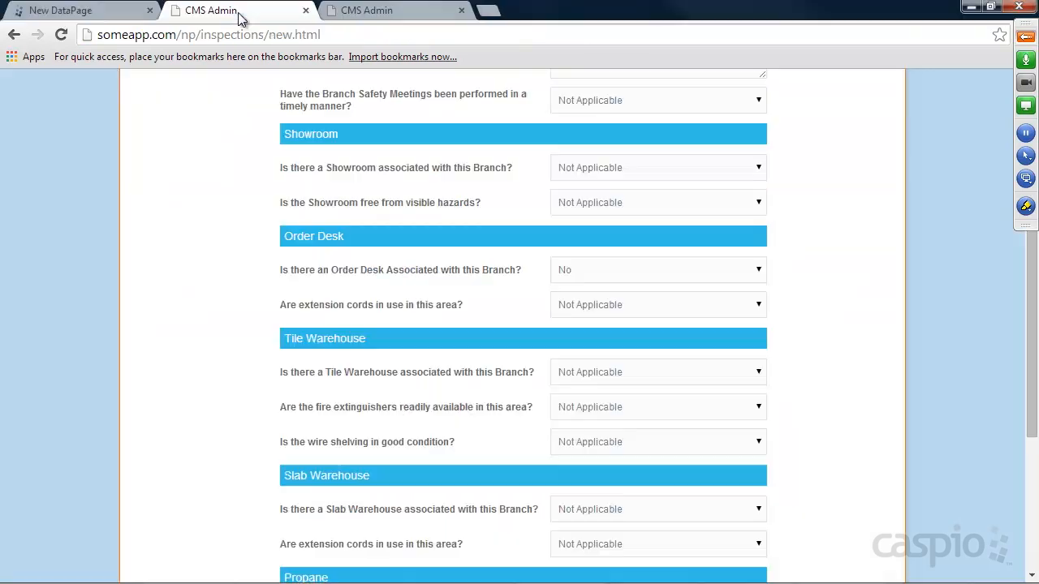
{"action": "scroll", "coordinate": [424, 196], "scroll_direction": "up", "scroll_amount": 4}
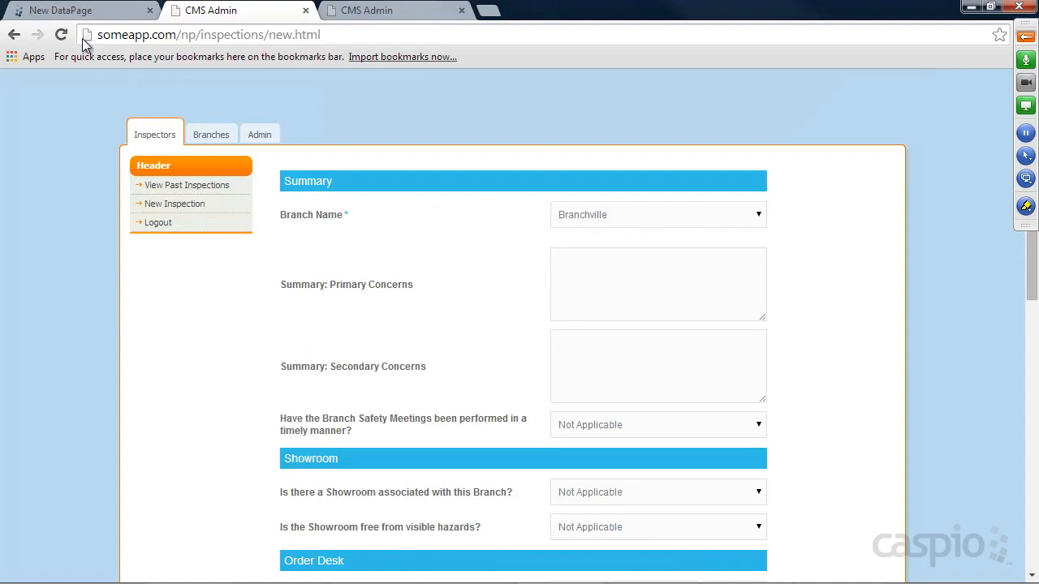
{"action": "left_click", "coordinate": [73, 12]}
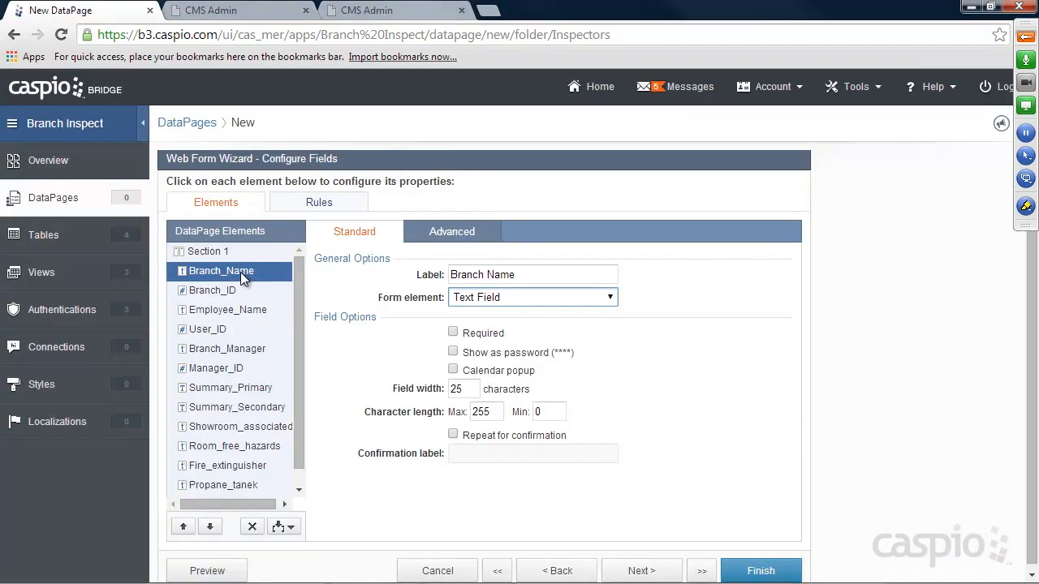
Make Branch_Name a dropdown using custom values and lookup, matching the live form's Branch Name dropdown.
{"action": "left_click", "coordinate": [508, 305]}
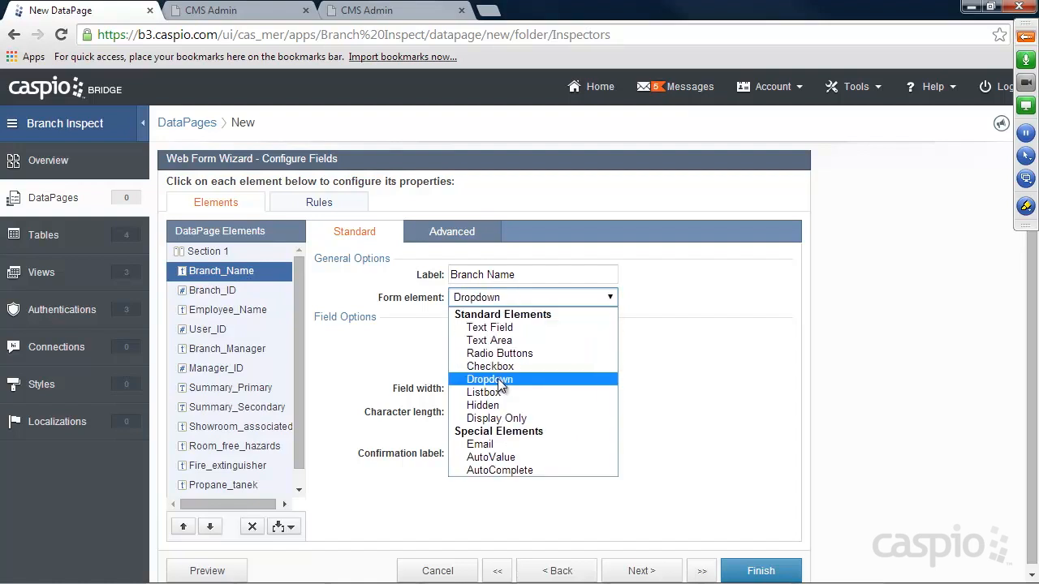
{"action": "left_click", "coordinate": [498, 382]}
{"action": "left_click", "coordinate": [498, 356]}
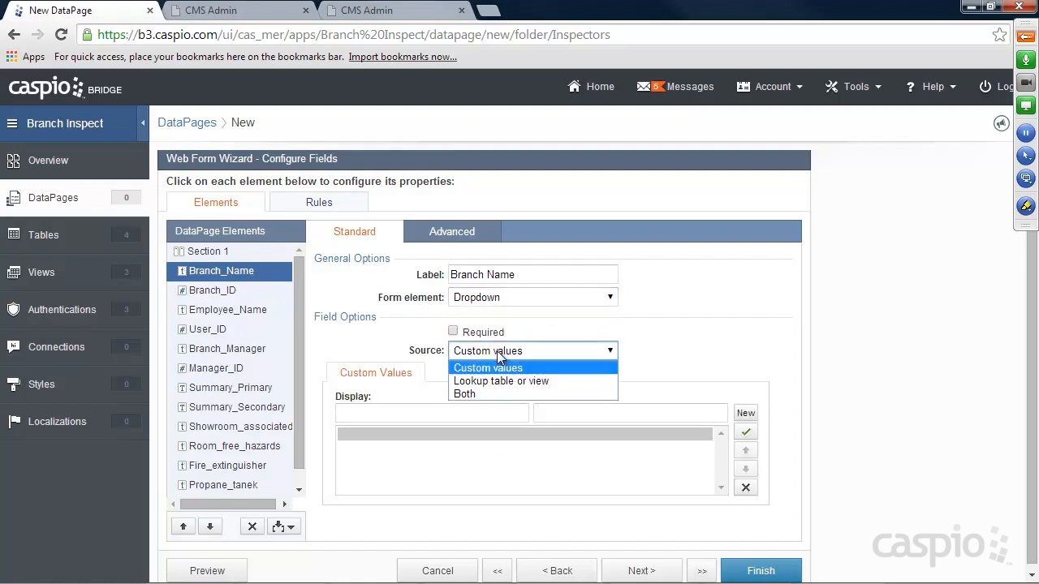
{"action": "left_click", "coordinate": [484, 393]}
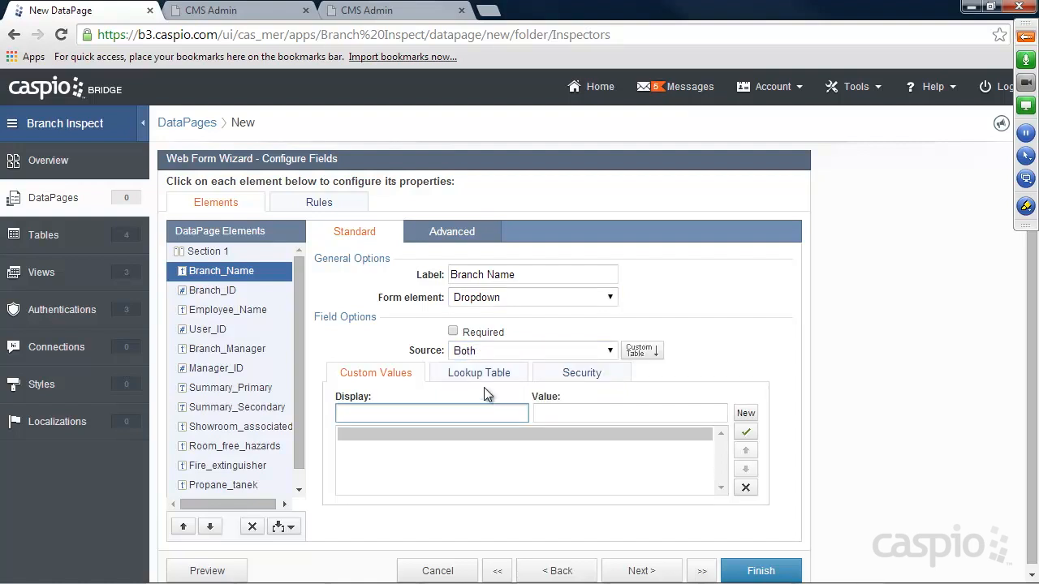
{"action": "left_click", "coordinate": [238, 9]}
{"action": "left_click", "coordinate": [580, 216]}
{"action": "left_click", "coordinate": [600, 236]}
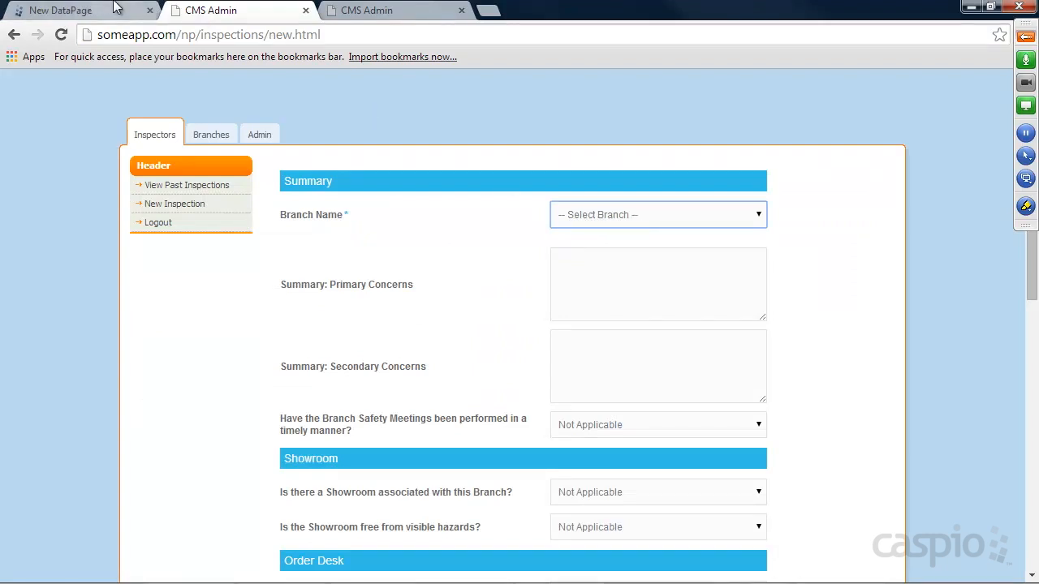
{"action": "left_click", "coordinate": [73, 10]}
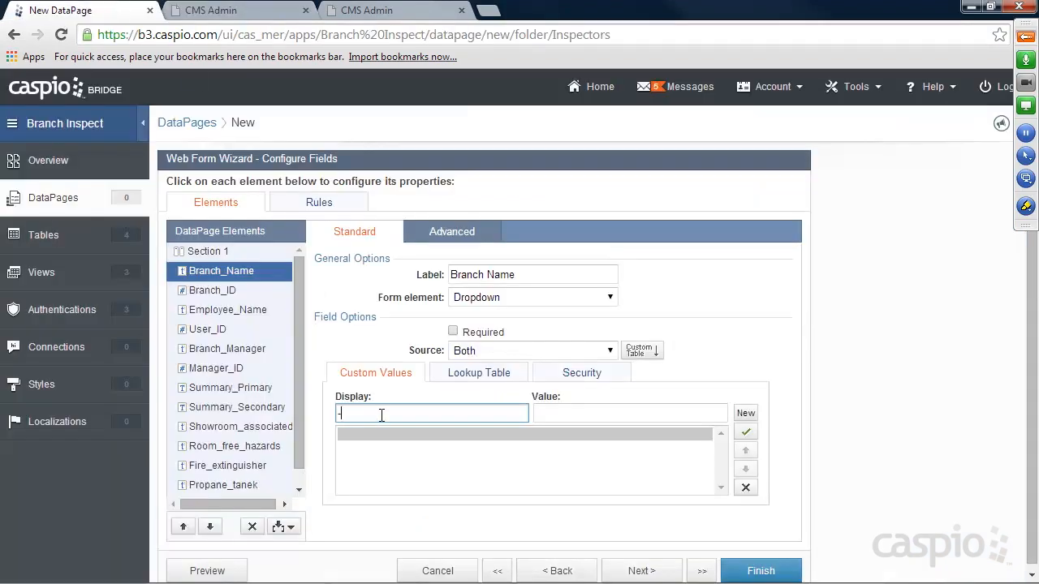
Give Branch Name a 'Select Branch' placeholder with an empty value and make it required.
{"action": "type", "text": "elect Branch --"}
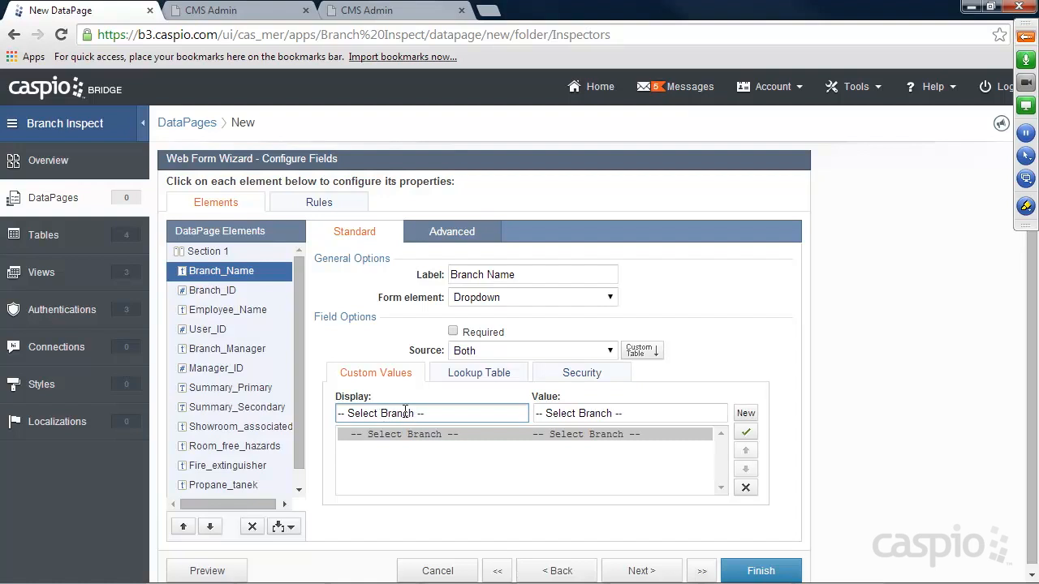
{"action": "left_click_drag", "start_coordinate": [634, 413], "coordinate": [534, 414]}
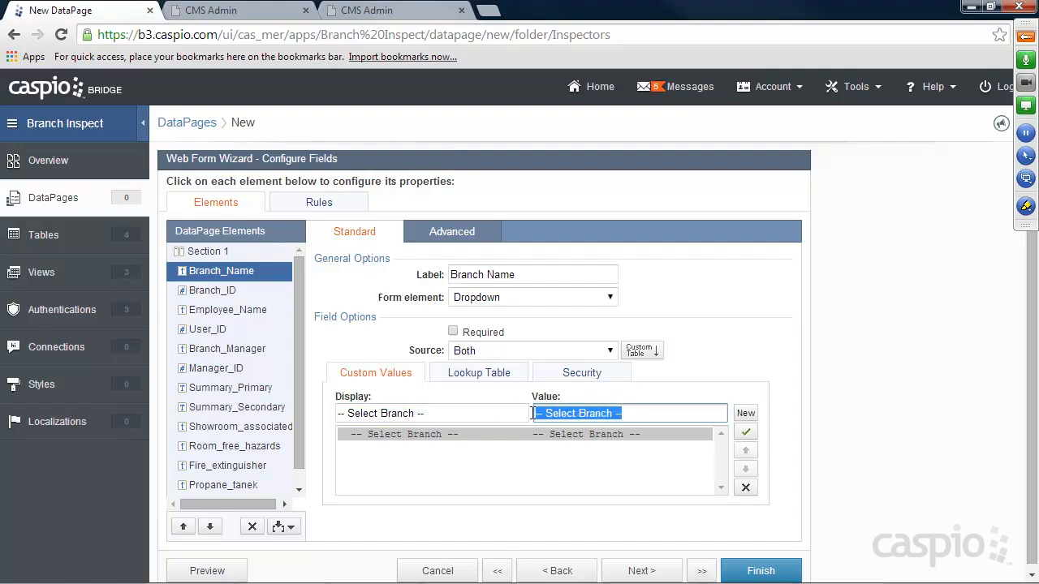
{"action": "key", "text": "BackSpace"}
{"action": "left_click", "coordinate": [454, 332]}
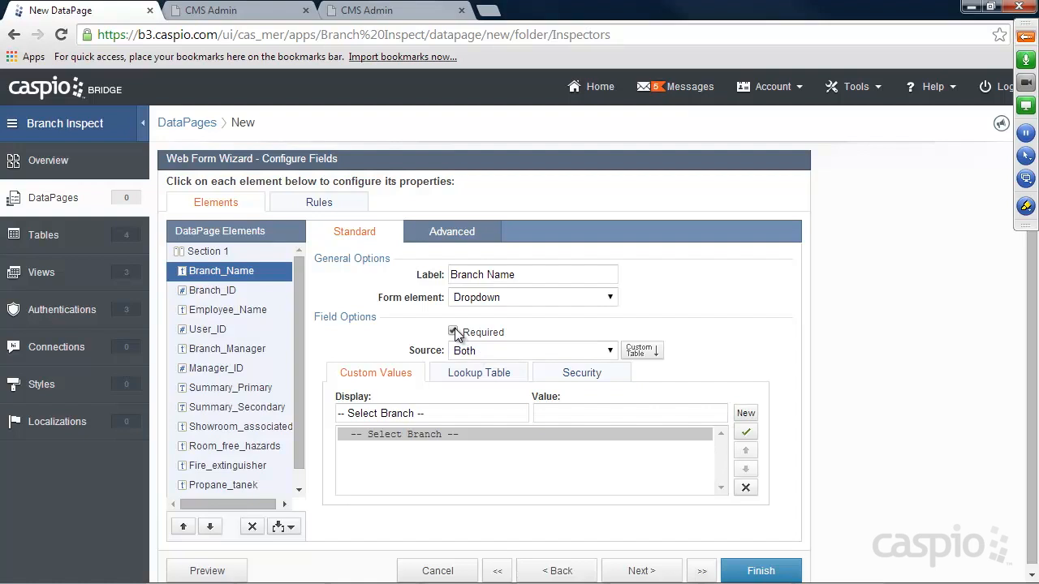
Pull Branch Name choices from Branch_lookup, displaying and storing Branch_Name.
{"action": "left_click", "coordinate": [475, 375]}
{"action": "left_click", "coordinate": [528, 403]}
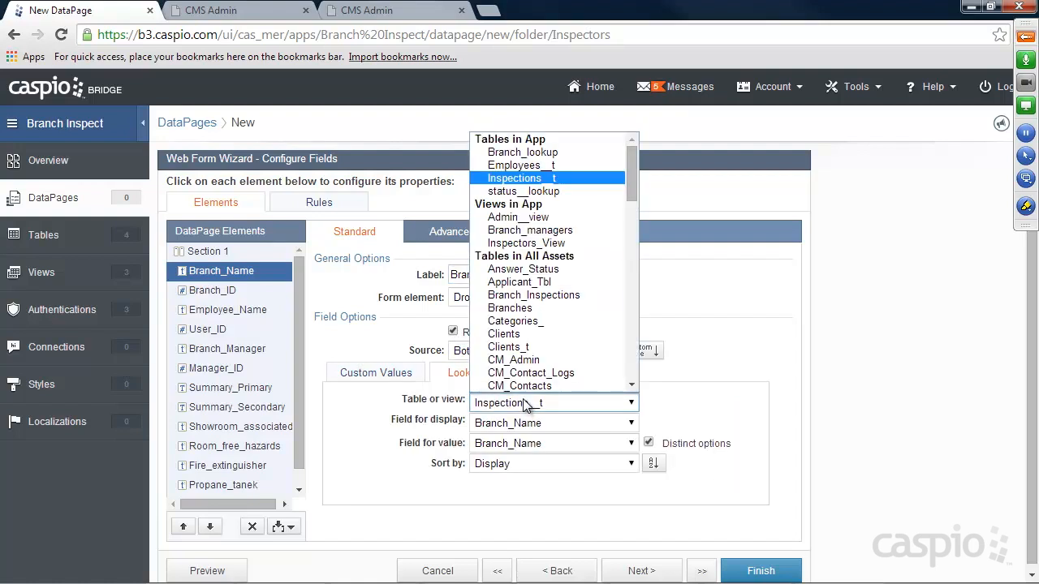
{"action": "left_click", "coordinate": [512, 154]}
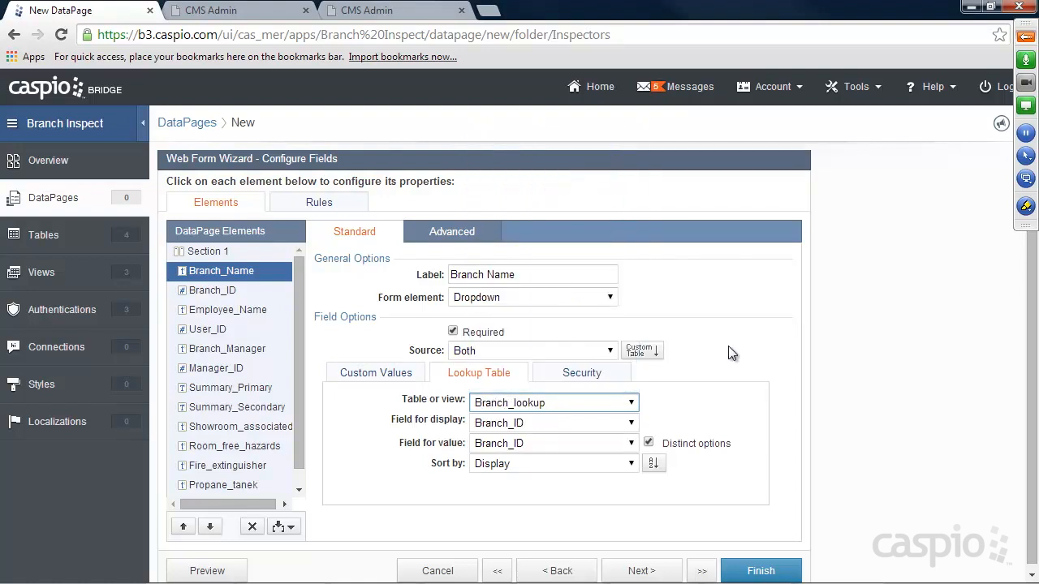
{"action": "left_click", "coordinate": [478, 432]}
{"action": "left_click", "coordinate": [507, 459]}
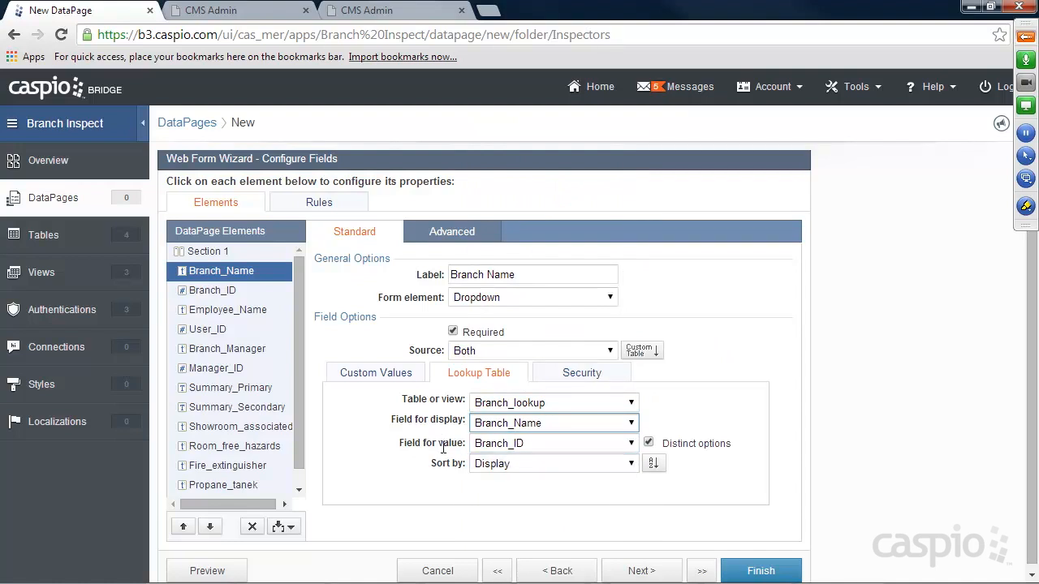
{"action": "left_click", "coordinate": [477, 444]}
{"action": "left_click", "coordinate": [502, 474]}
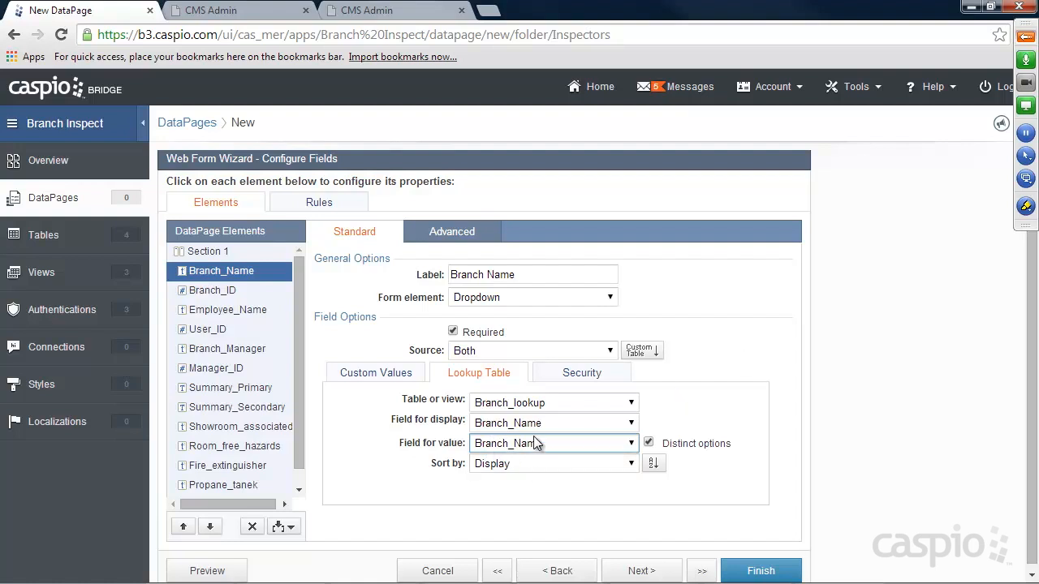
Make Branch_ID a cascading dropdown from Branch_lookup, filtered by Branch_Name.
{"action": "left_click", "coordinate": [234, 289]}
{"action": "left_click", "coordinate": [486, 297]}
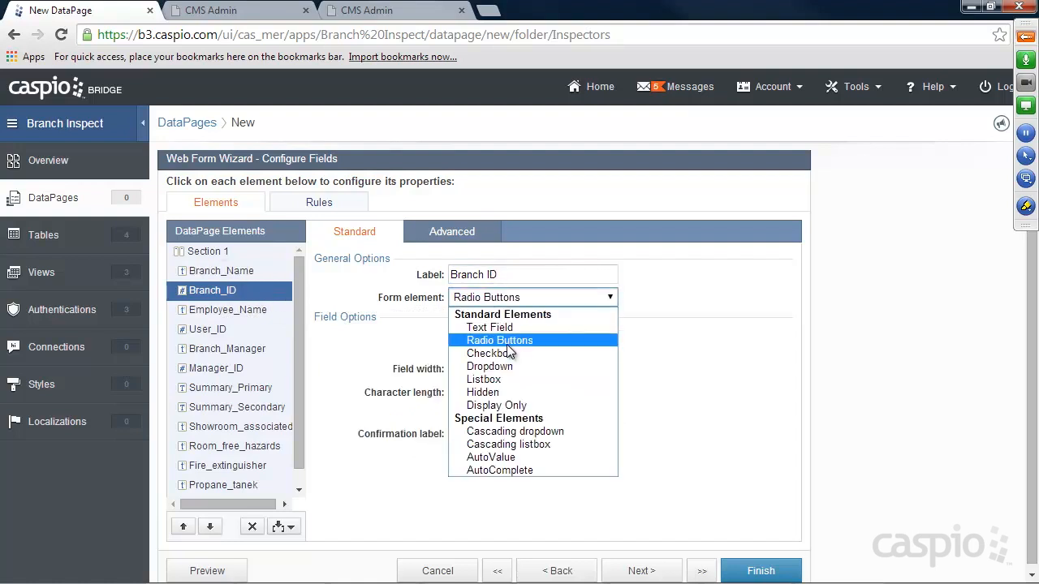
{"action": "left_click", "coordinate": [518, 431]}
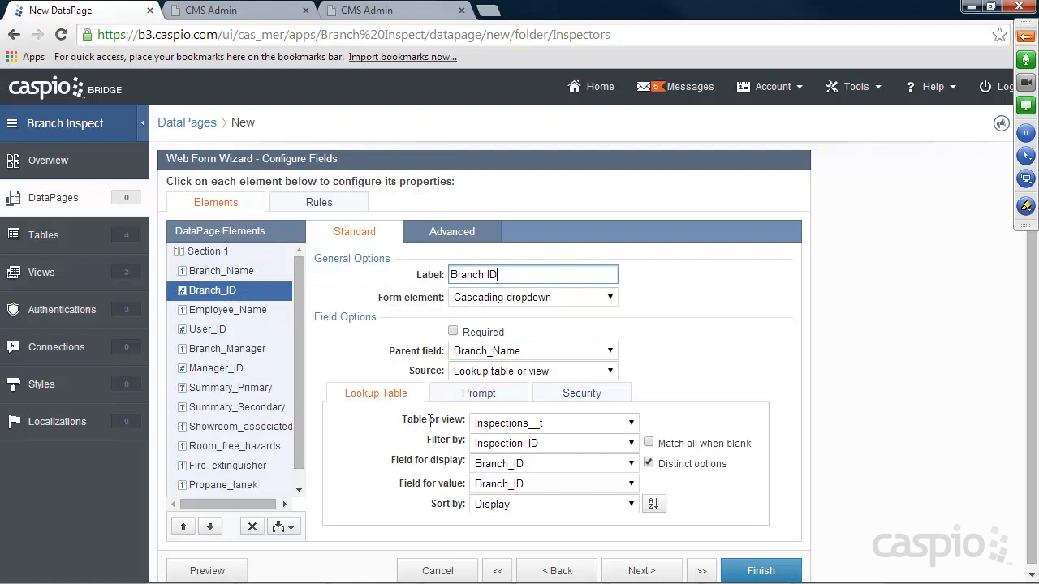
{"action": "left_click", "coordinate": [490, 424]}
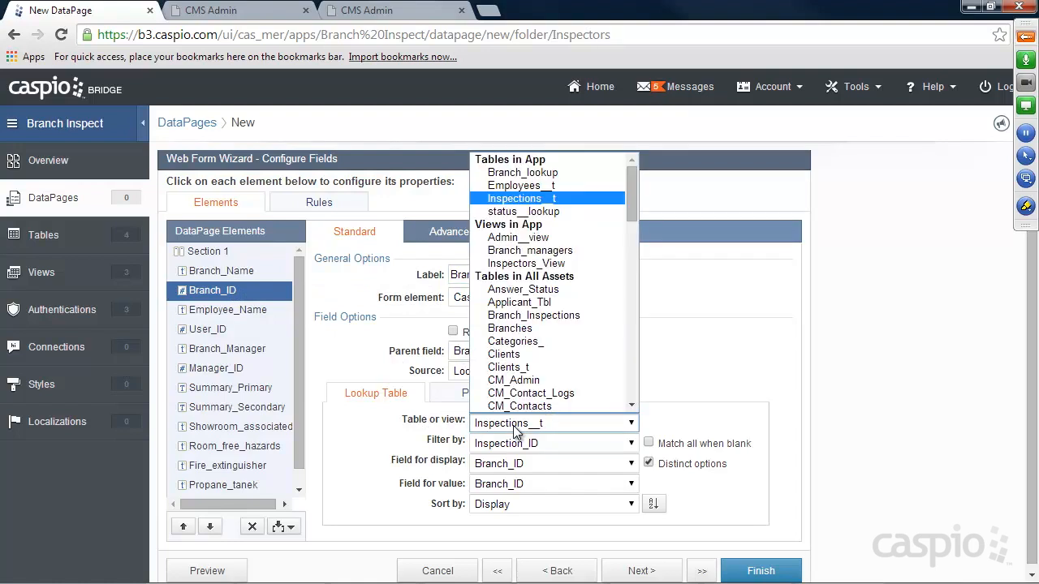
{"action": "left_click", "coordinate": [522, 176]}
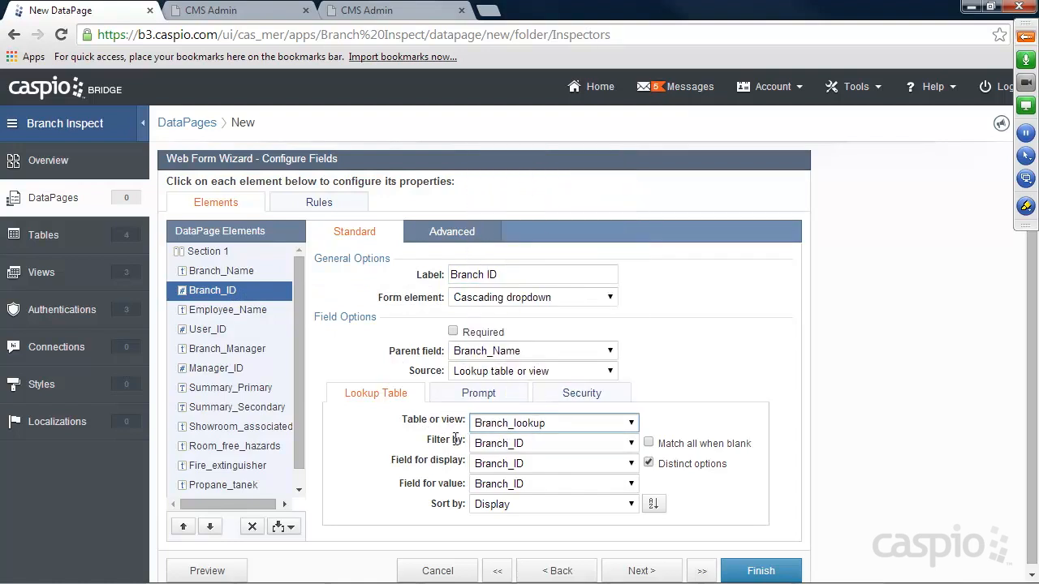
{"action": "left_click", "coordinate": [496, 444]}
{"action": "left_click", "coordinate": [511, 473]}
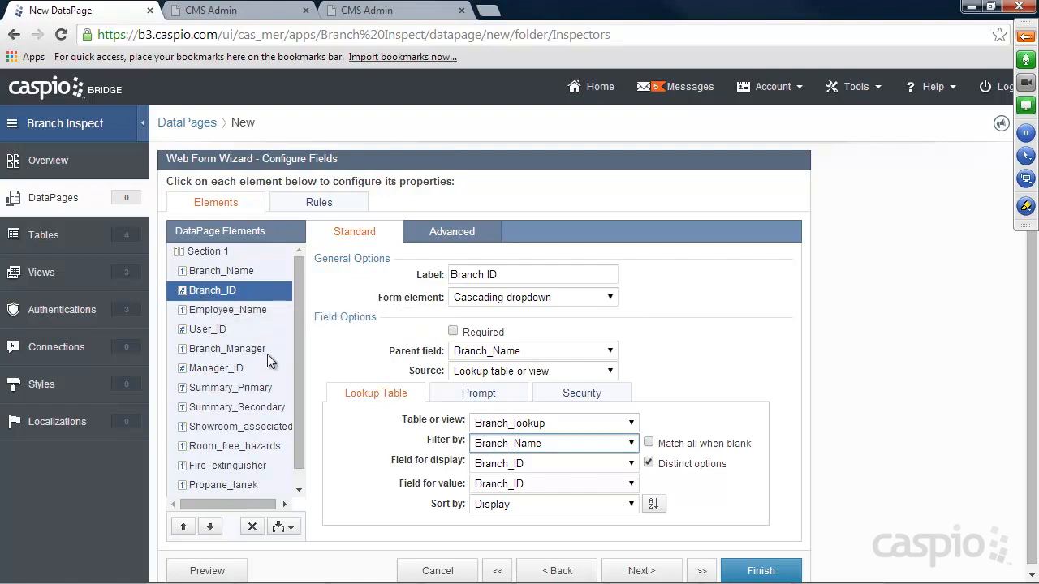
{"action": "left_click", "coordinate": [227, 312]}
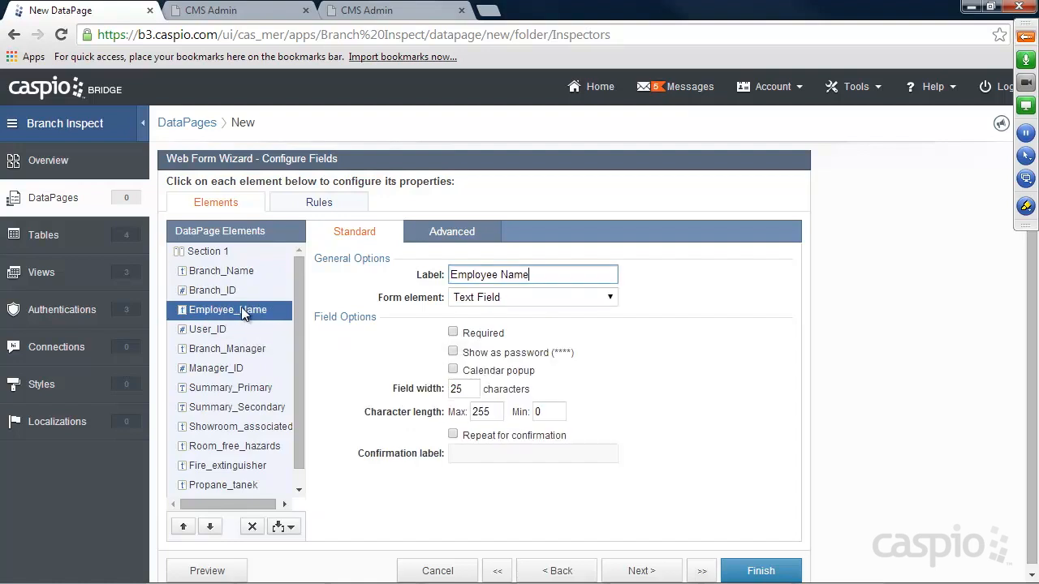
Hide Employee Name and fill it on load from the signed-in user's Employee_Name.
{"action": "left_click", "coordinate": [472, 300]}
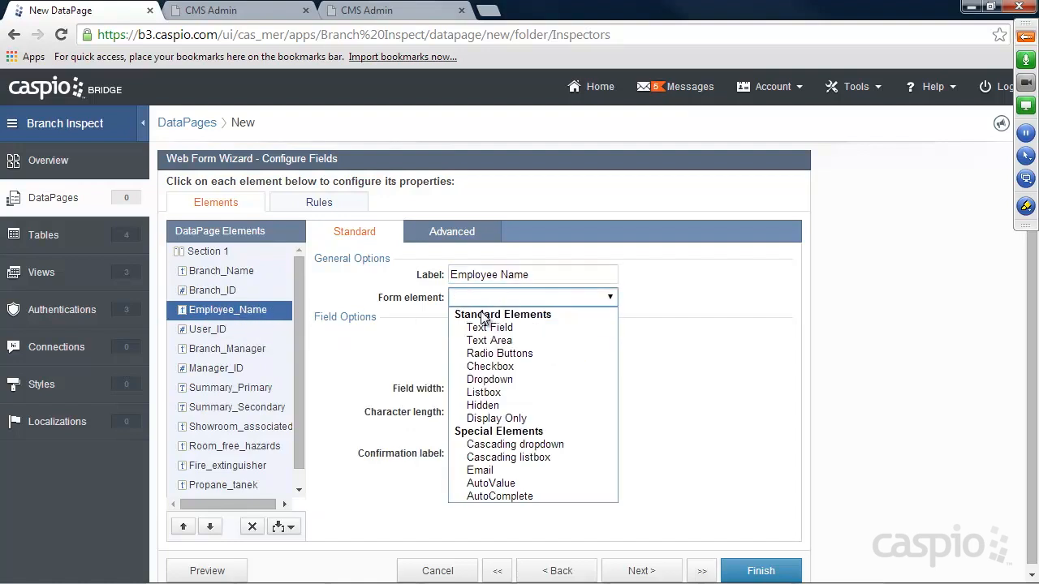
{"action": "left_click", "coordinate": [489, 406]}
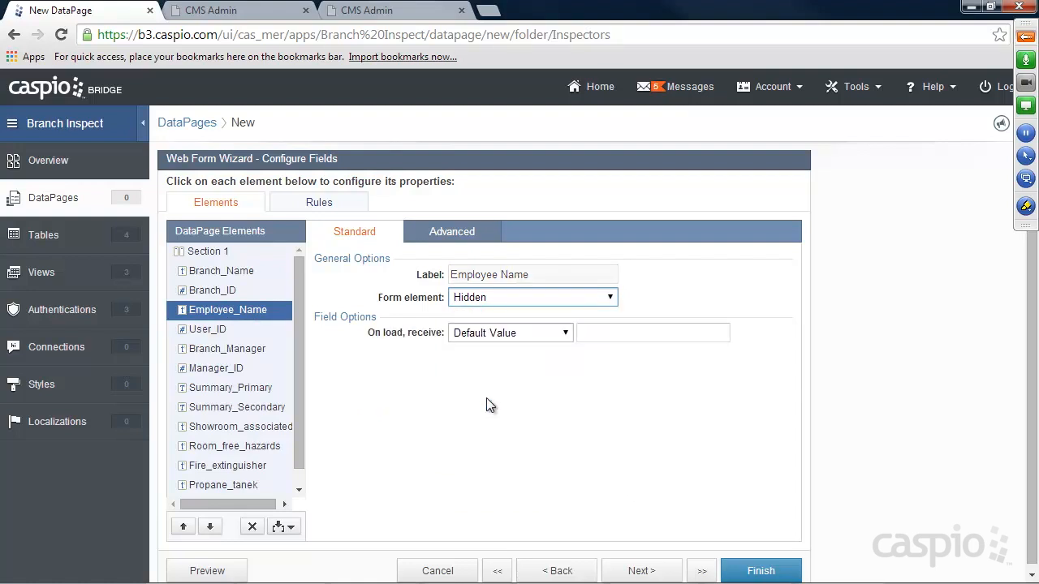
{"action": "left_click", "coordinate": [491, 334]}
{"action": "left_click", "coordinate": [490, 362]}
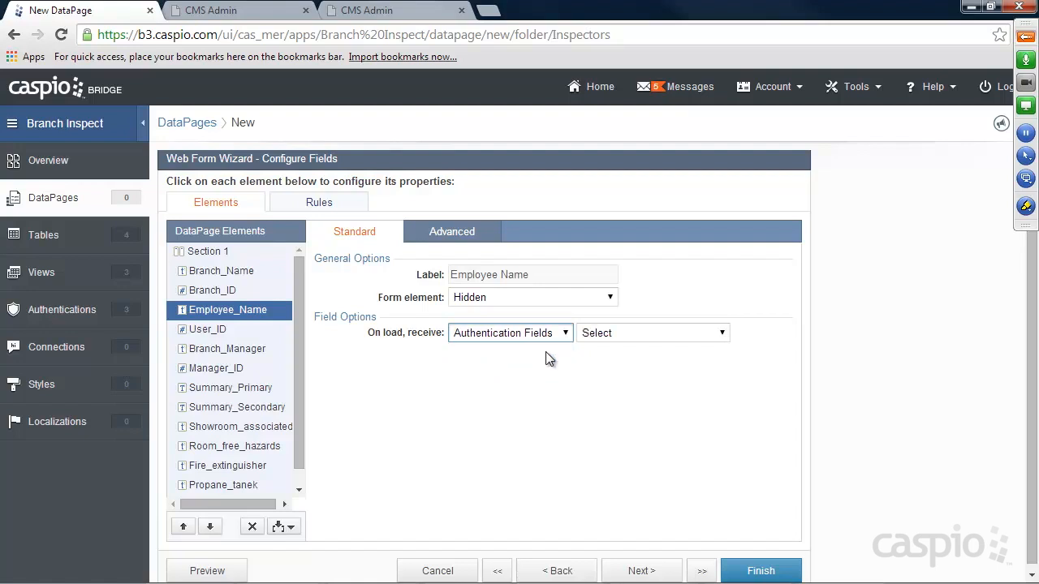
{"action": "left_click", "coordinate": [619, 338]}
{"action": "left_click", "coordinate": [633, 377]}
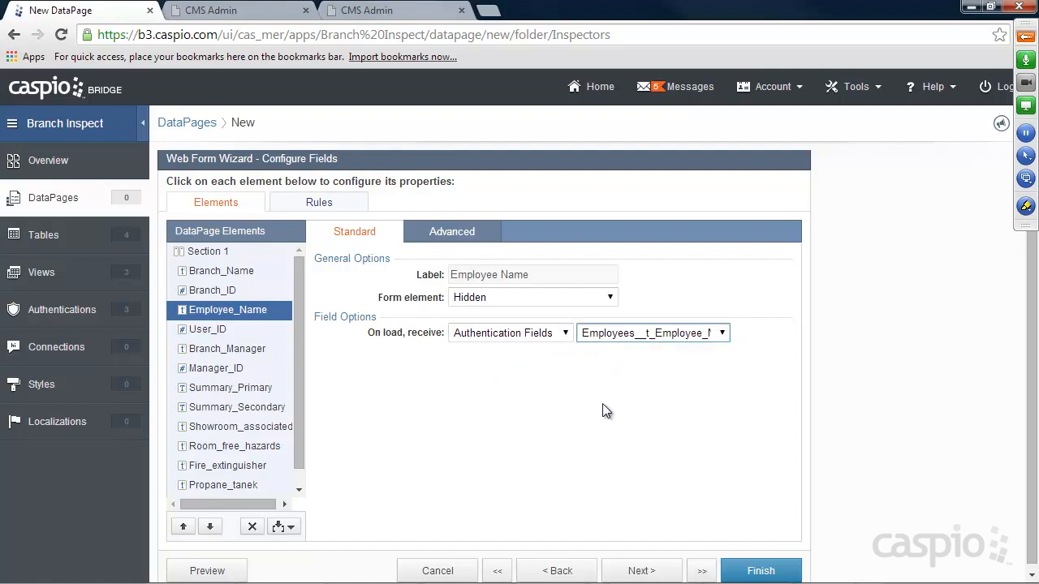
Hide User ID and fill it on load from the signed-in user's User_ID.
{"action": "left_click", "coordinate": [221, 330]}
{"action": "left_click", "coordinate": [481, 298]}
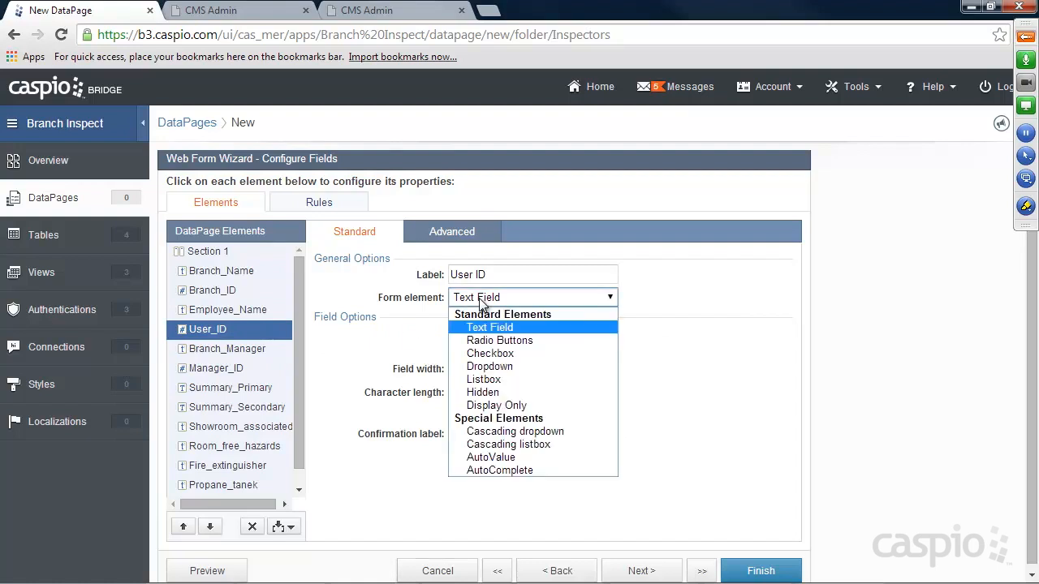
{"action": "left_click", "coordinate": [485, 394]}
{"action": "left_click", "coordinate": [483, 342]}
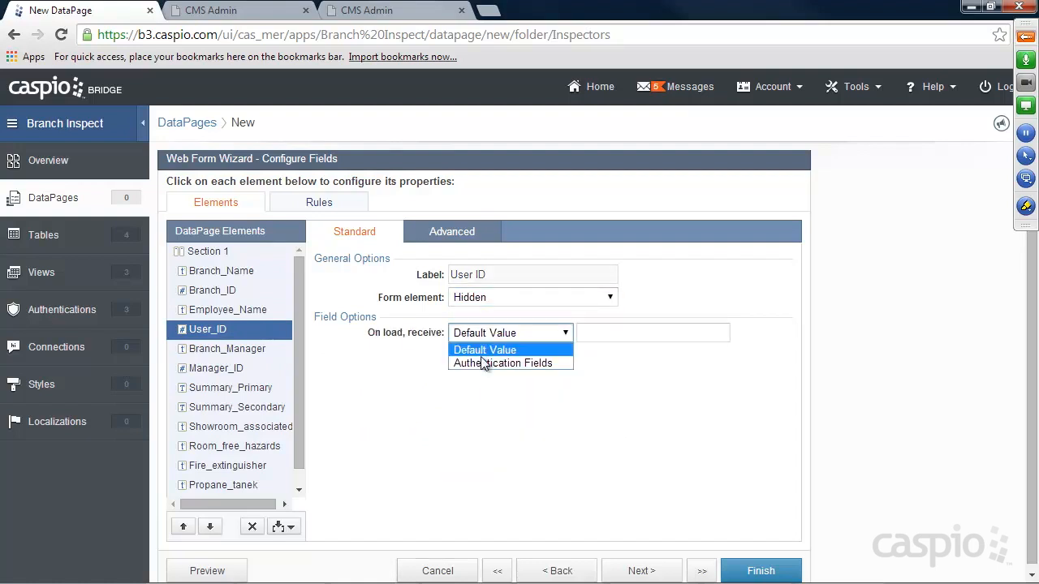
{"action": "left_click", "coordinate": [519, 362]}
{"action": "left_click", "coordinate": [615, 334]}
{"action": "left_click", "coordinate": [627, 375]}
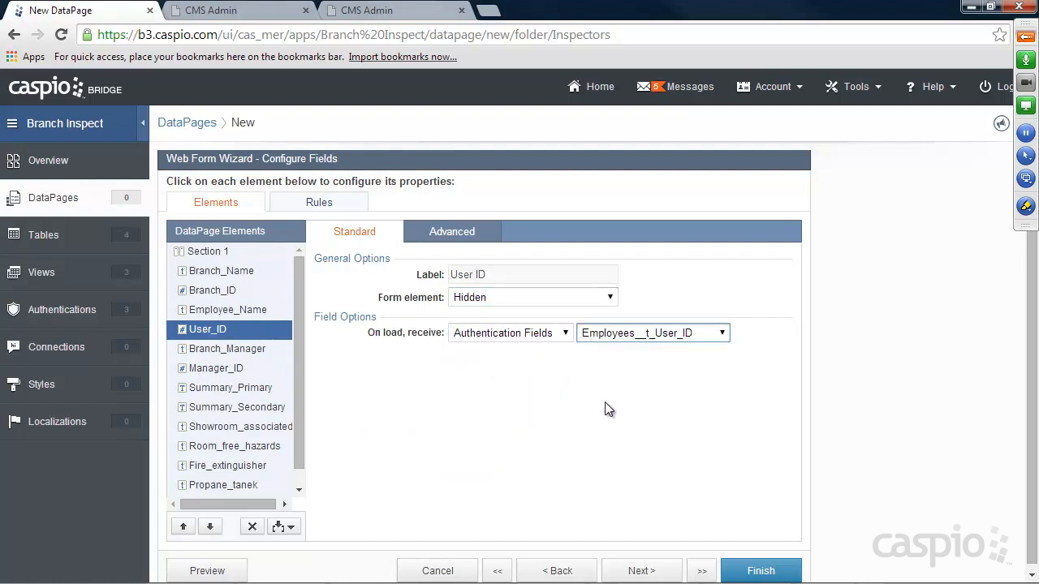
{"action": "left_click", "coordinate": [235, 353]}
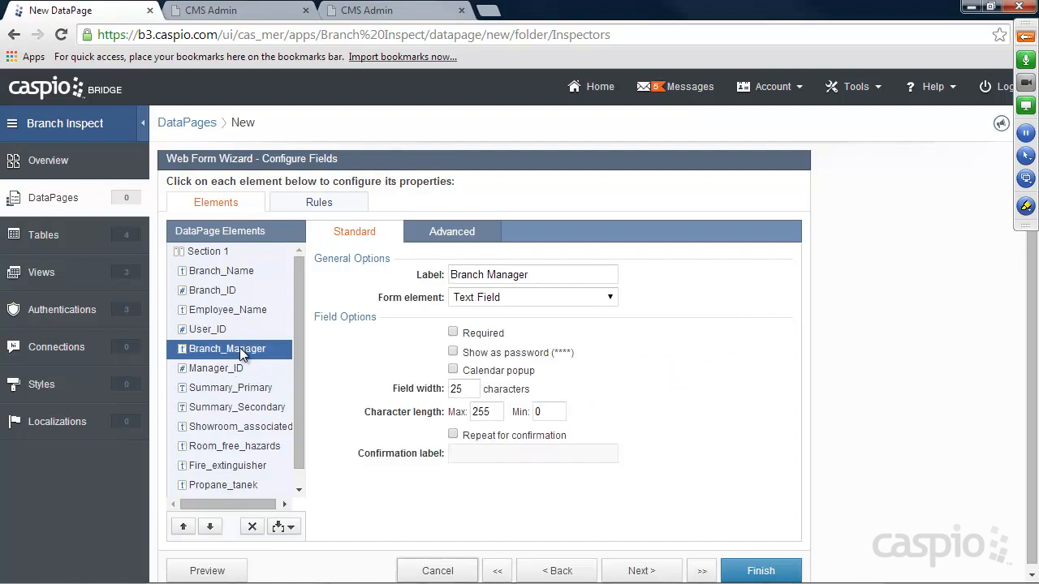
Set Branch_Manager as a cascading dropdown on Branch_lookup, filter Branch_Name, display and value Branch_Manager.
{"action": "left_click", "coordinate": [489, 298]}
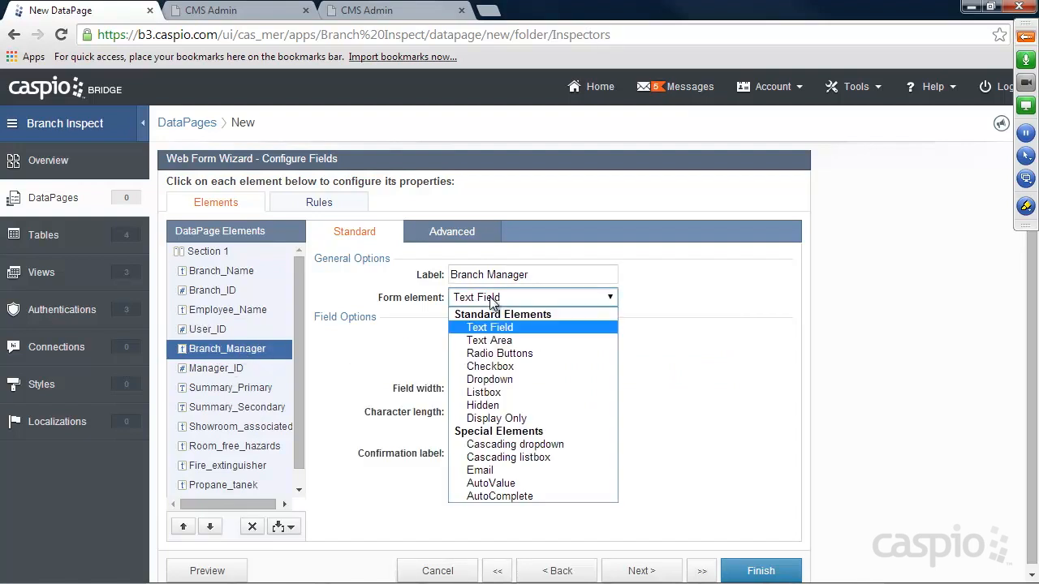
{"action": "left_click", "coordinate": [498, 445]}
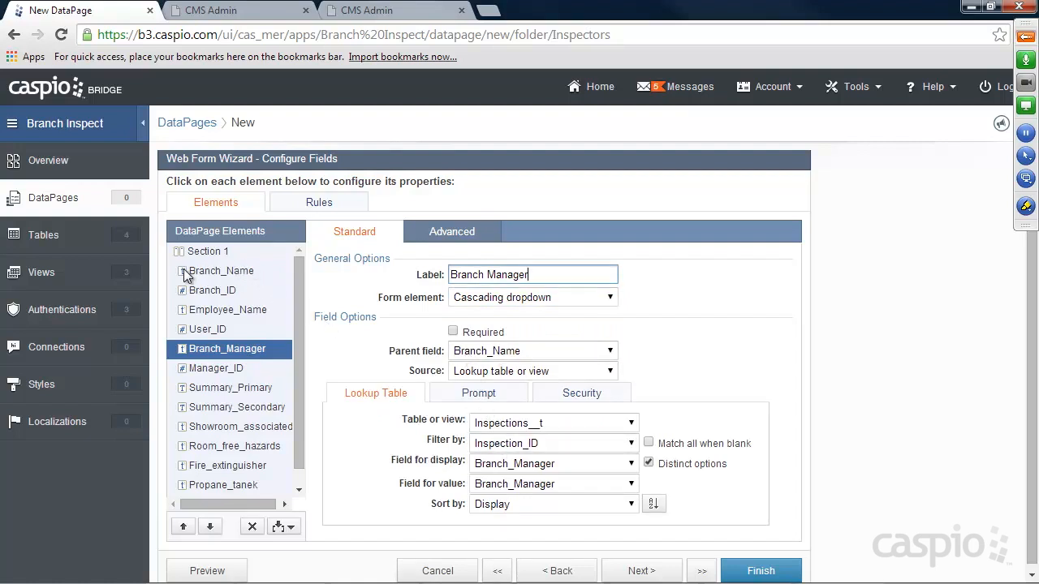
{"action": "left_click", "coordinate": [499, 425]}
{"action": "left_click", "coordinate": [523, 172]}
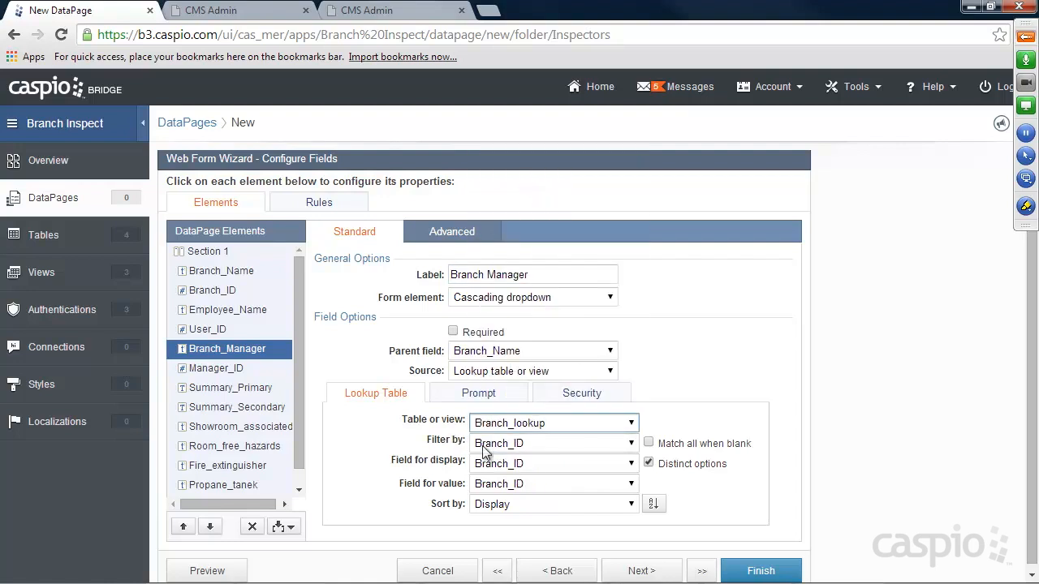
{"action": "left_click", "coordinate": [511, 445]}
{"action": "left_click", "coordinate": [519, 474]}
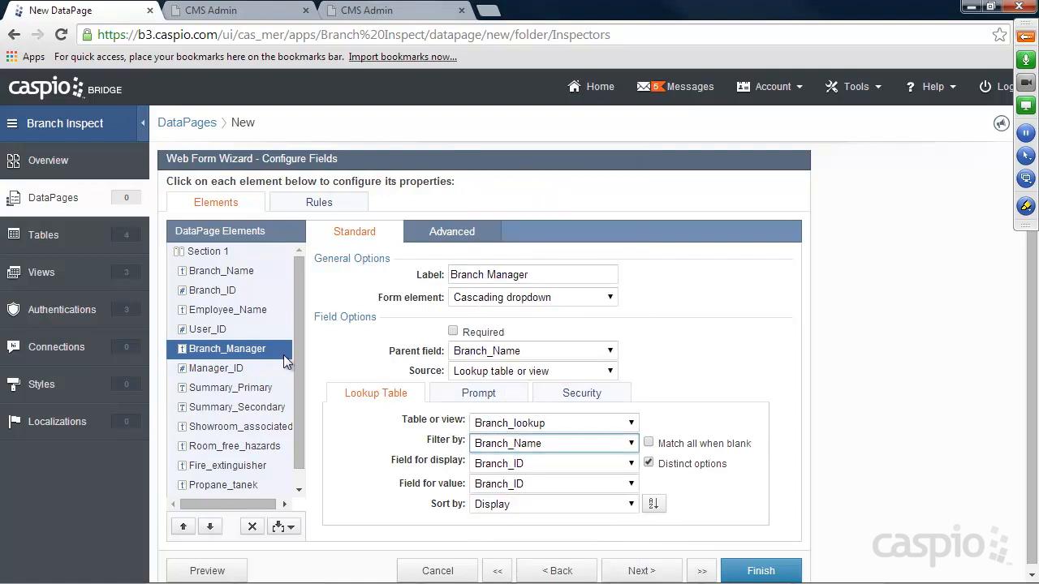
{"action": "left_click", "coordinate": [526, 464]}
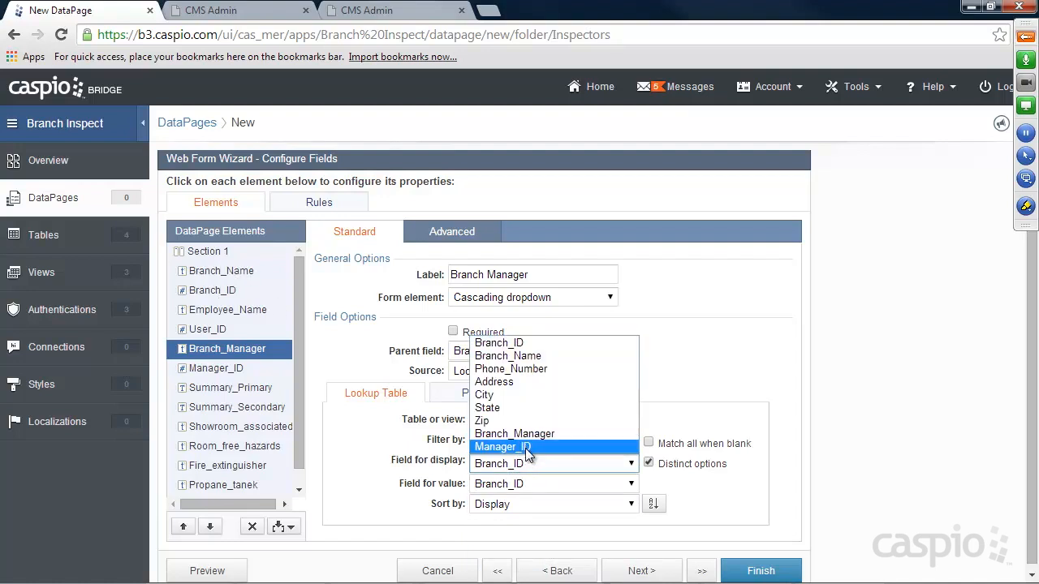
{"action": "left_click", "coordinate": [528, 434]}
{"action": "left_click", "coordinate": [522, 484]}
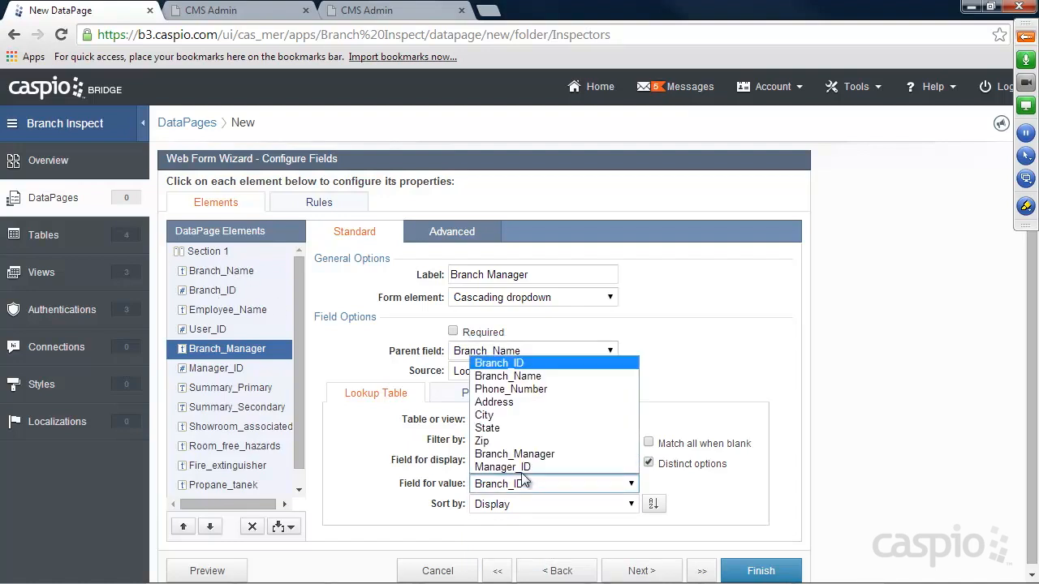
{"action": "left_click", "coordinate": [520, 454]}
{"action": "left_click", "coordinate": [863, 316]}
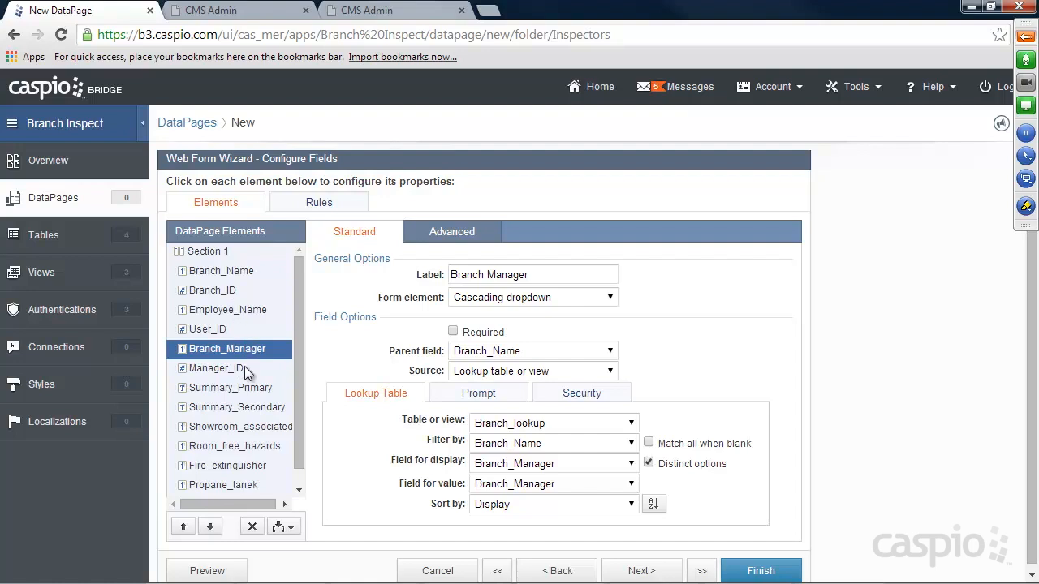
Make Manager_ID a cascading dropdown under Branch_Name, filtering Branch_lookup by Branch_Manager.
{"action": "left_click", "coordinate": [218, 370]}
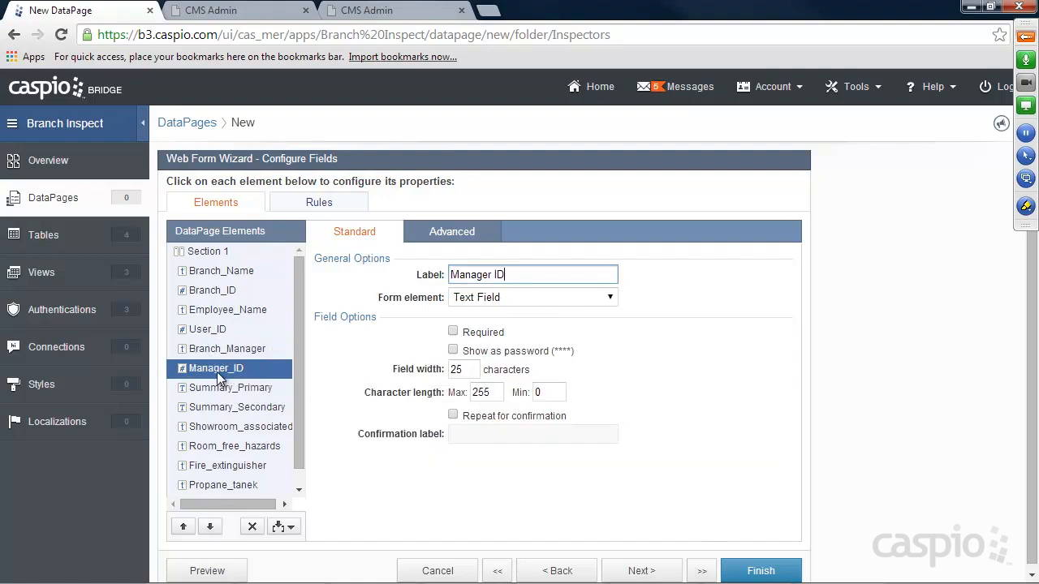
{"action": "left_click", "coordinate": [469, 299]}
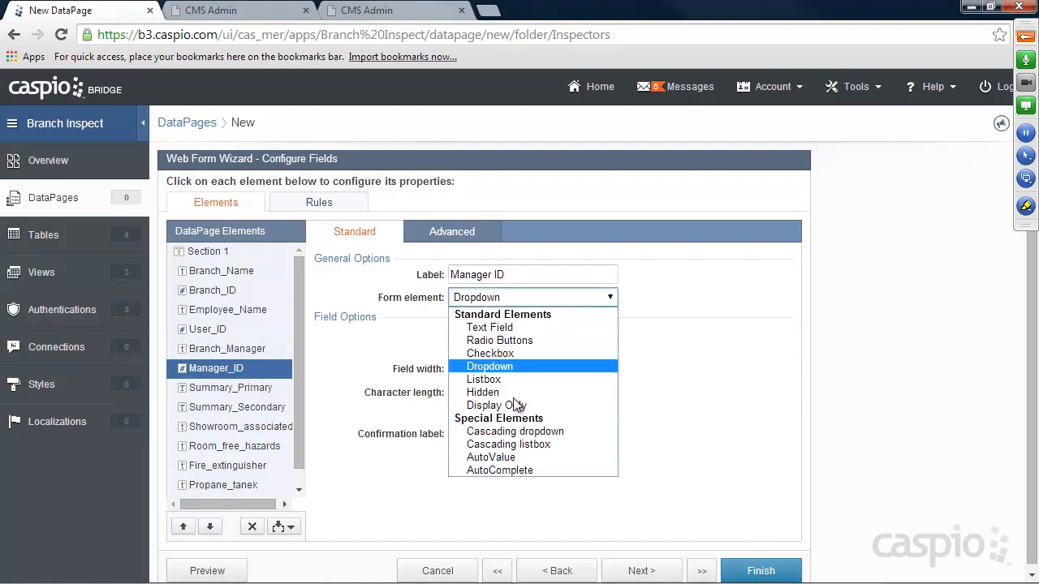
{"action": "left_click", "coordinate": [508, 432]}
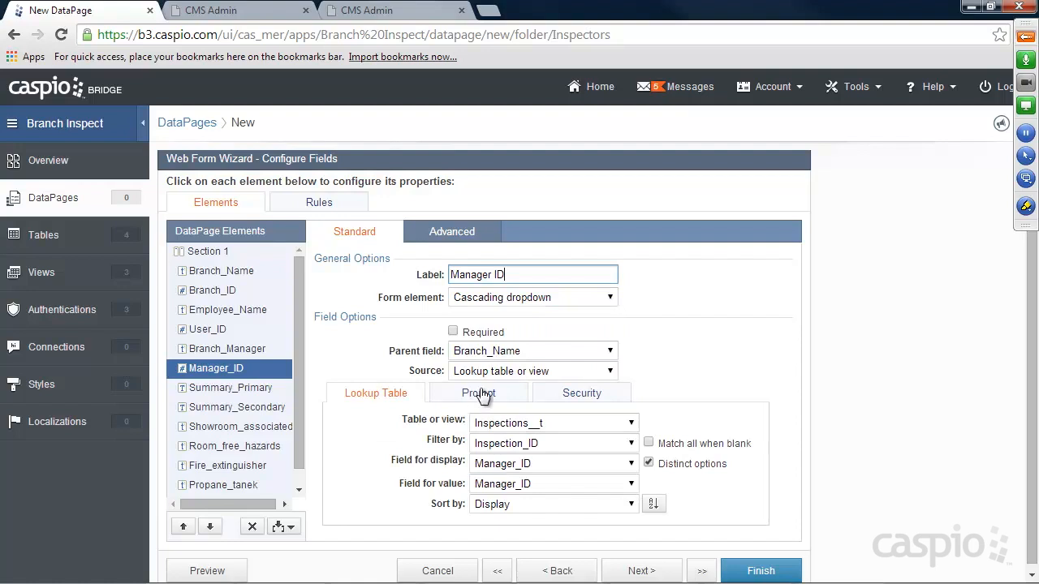
{"action": "left_click", "coordinate": [484, 354]}
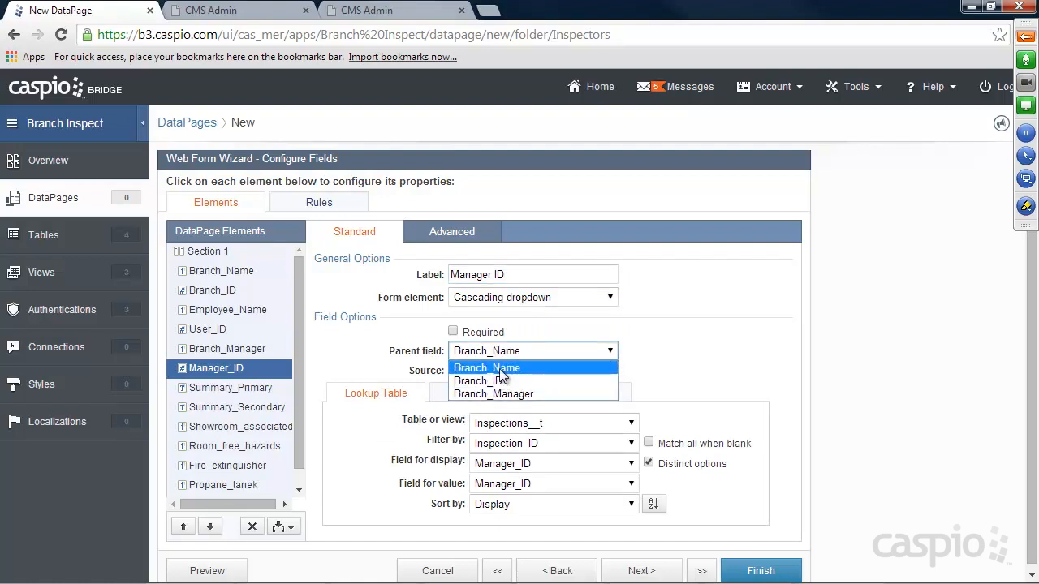
{"action": "left_click", "coordinate": [500, 369]}
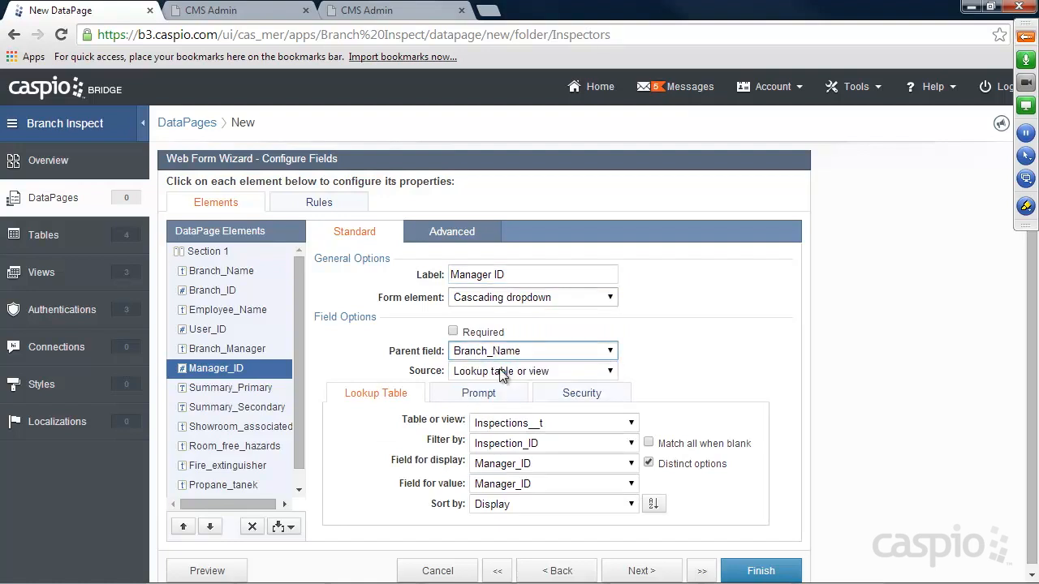
{"action": "left_click", "coordinate": [524, 423]}
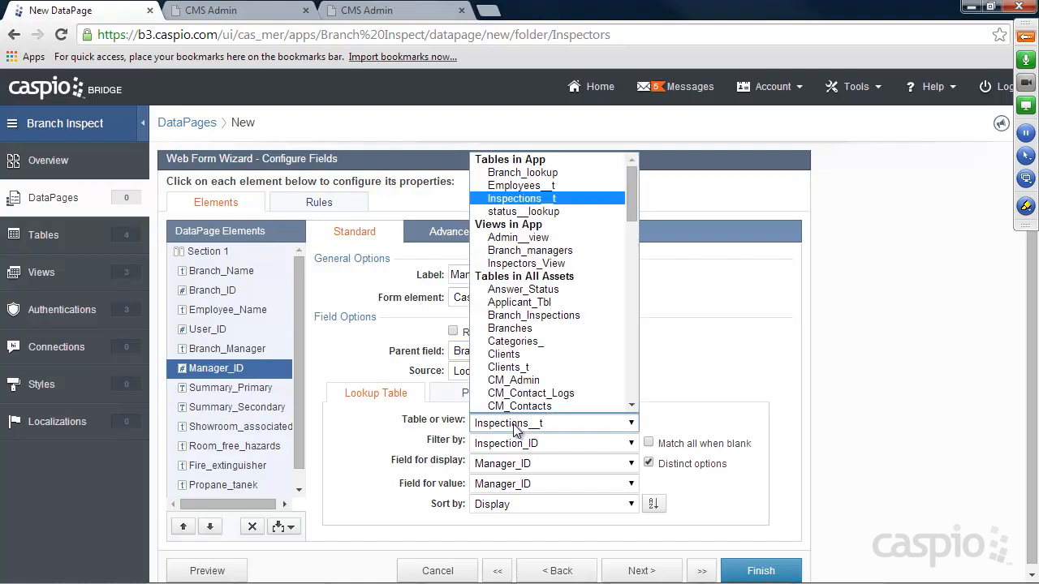
{"action": "left_click", "coordinate": [526, 172]}
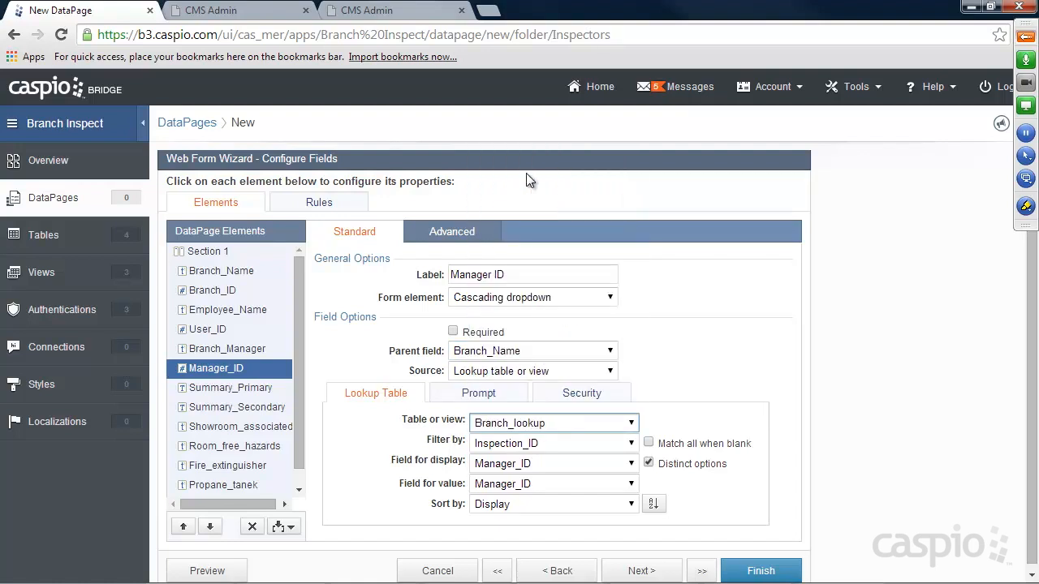
{"action": "left_click", "coordinate": [531, 444]}
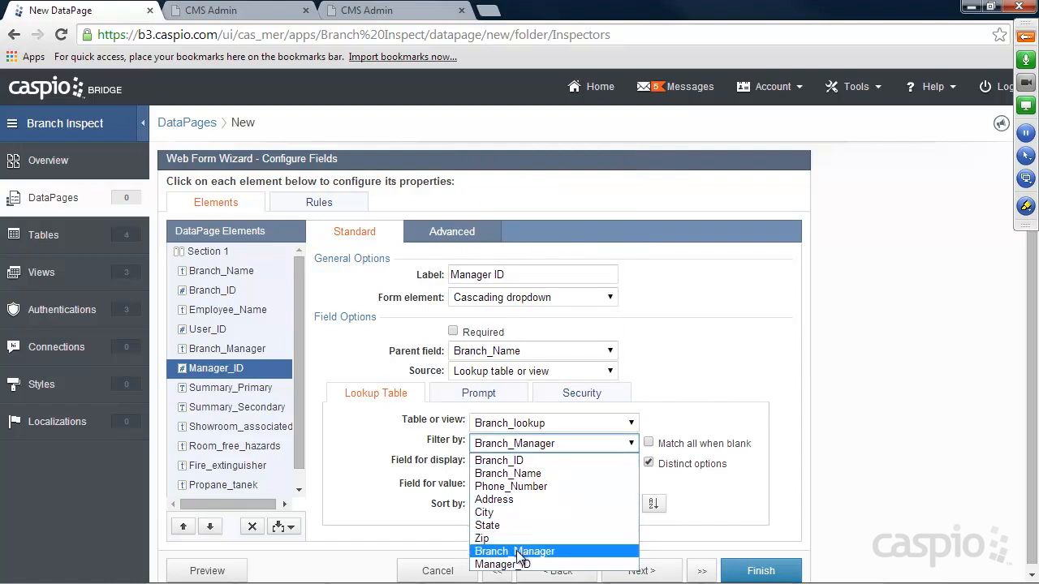
{"action": "left_click", "coordinate": [517, 557]}
Display and store Manager_ID in the dropdown, then finish the DataPage.
{"action": "left_click", "coordinate": [517, 462]}
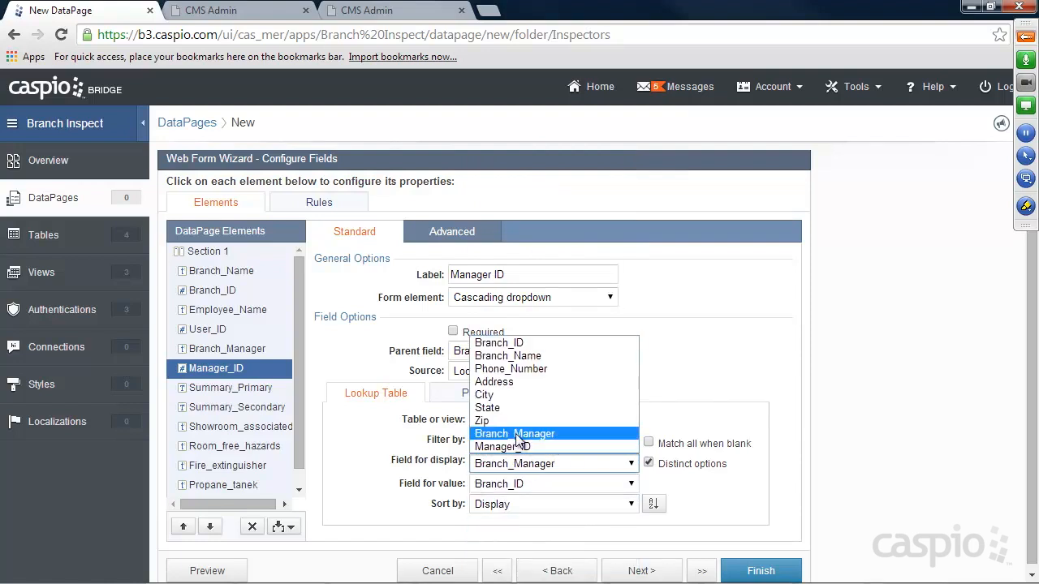
{"action": "left_click", "coordinate": [517, 434]}
{"action": "left_click", "coordinate": [515, 463]}
{"action": "left_click", "coordinate": [513, 447]}
{"action": "left_click", "coordinate": [513, 484]}
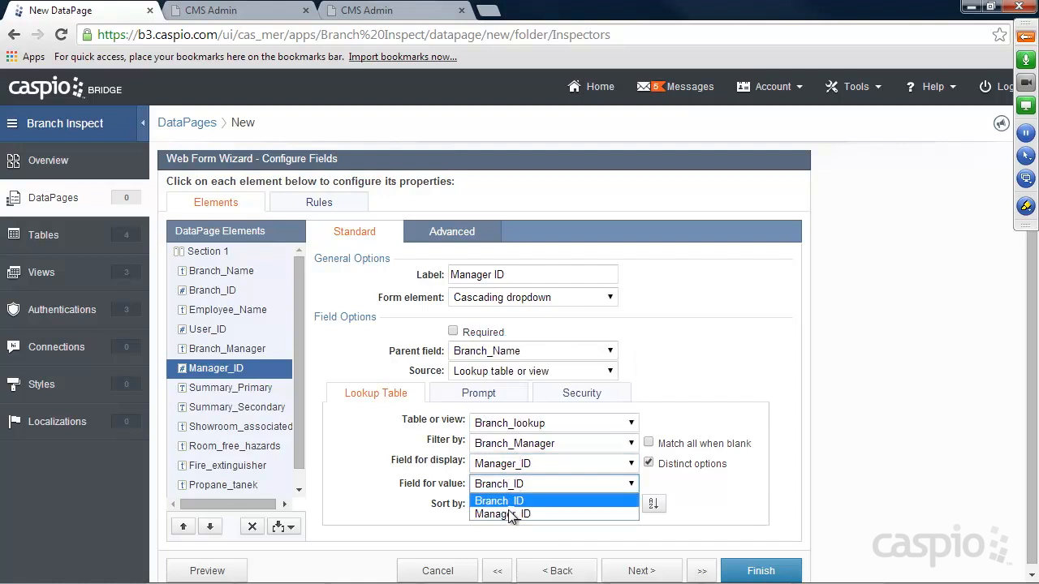
{"action": "left_click", "coordinate": [509, 514]}
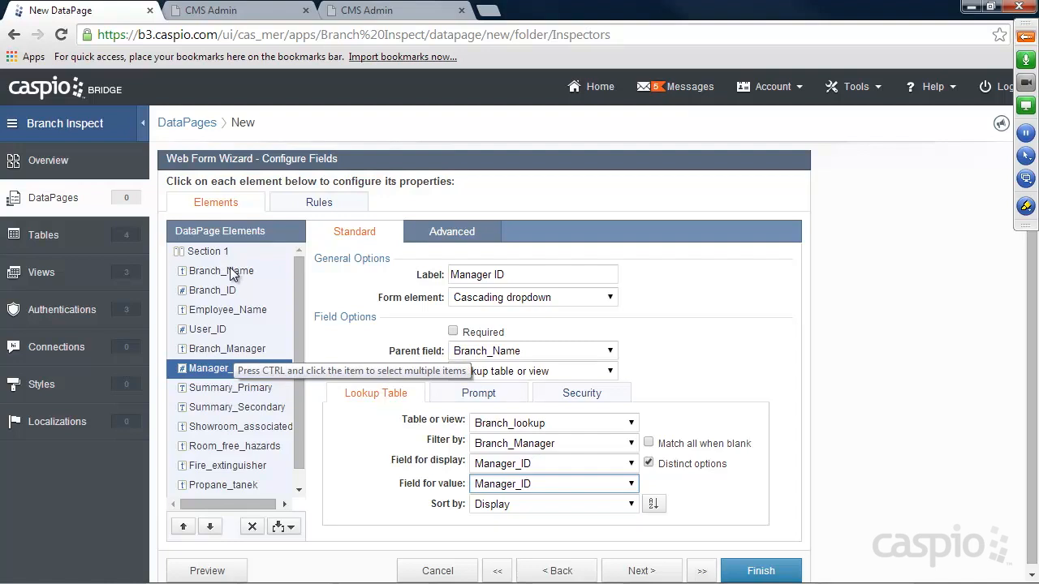
{"action": "left_click", "coordinate": [751, 309]}
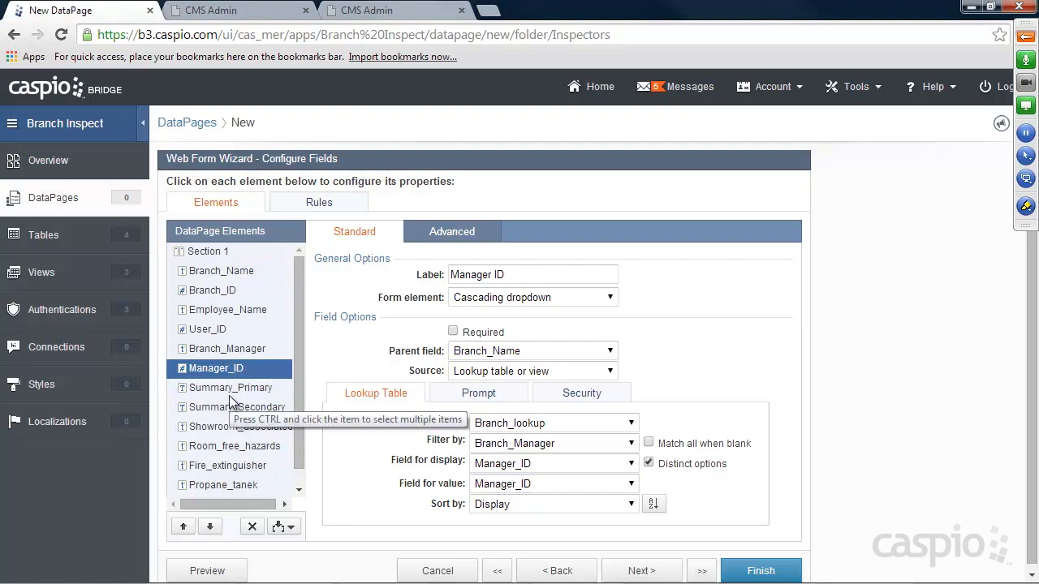
{"action": "left_click", "coordinate": [759, 570]}
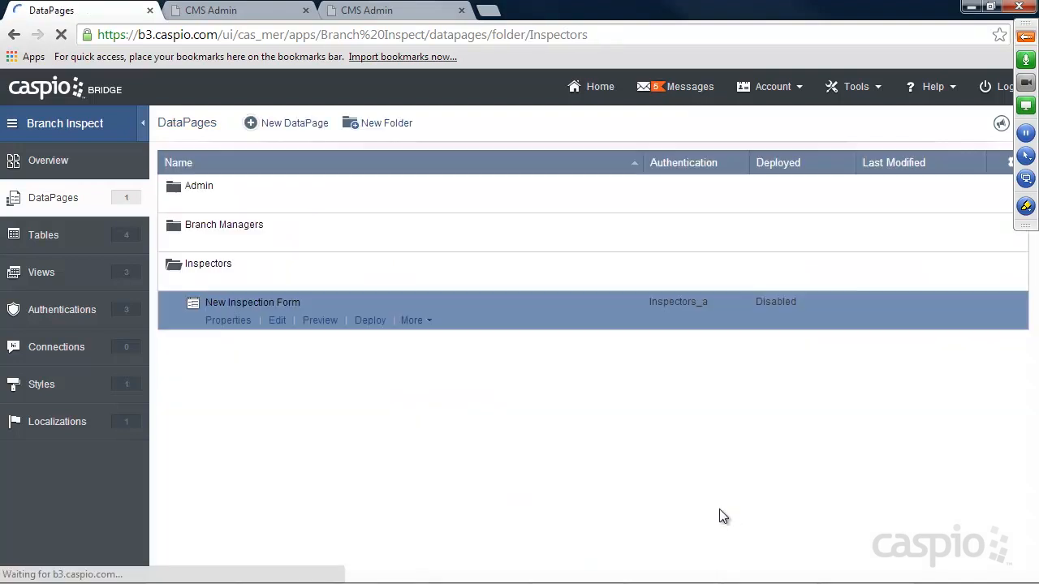
Preview the New Inspection Form and try signing in with an inspector's email.
{"action": "left_click", "coordinate": [320, 322]}
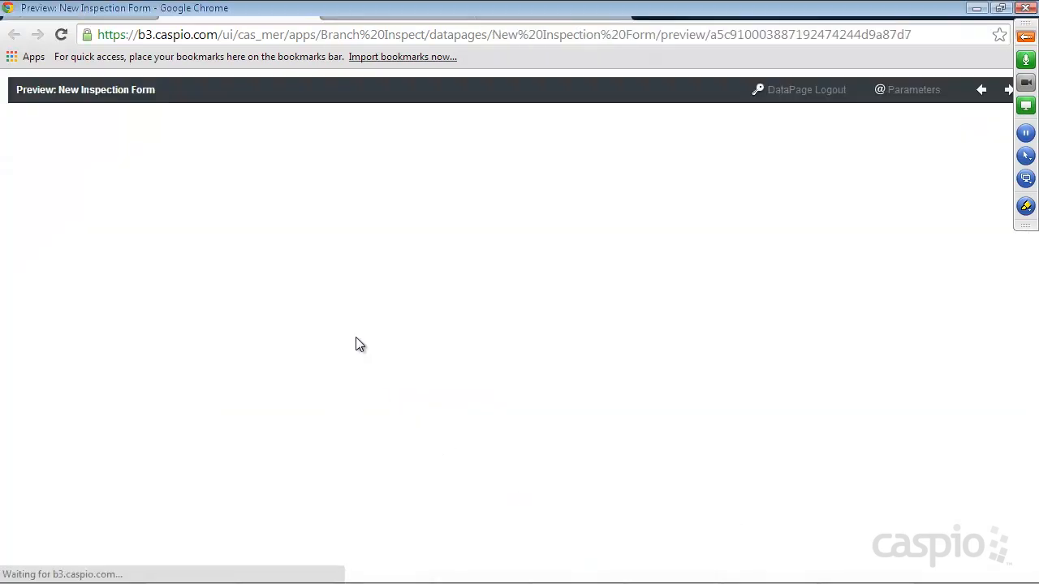
{"action": "left_click", "coordinate": [140, 138]}
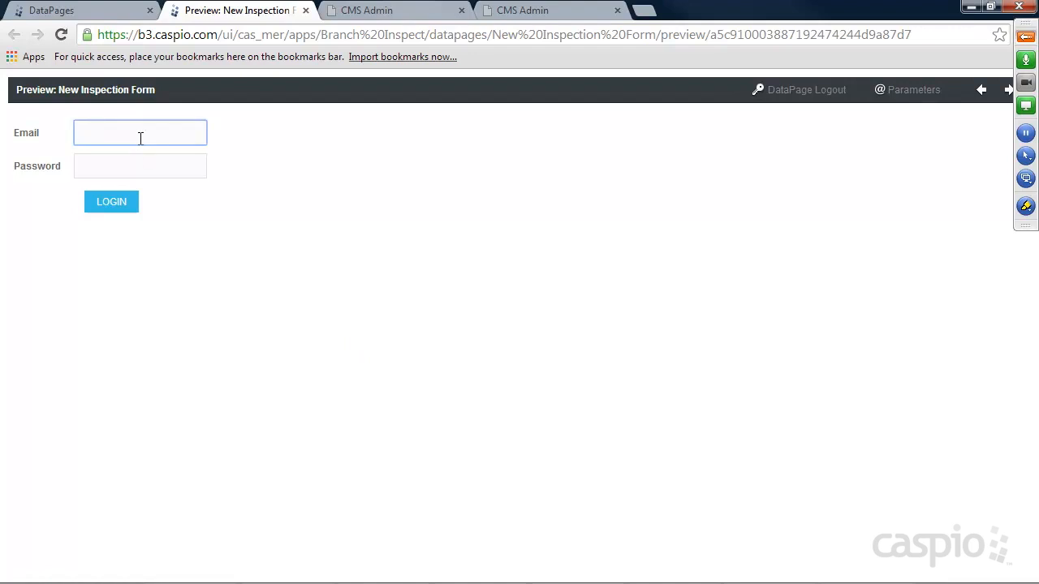
{"action": "key", "text": "Tab"}
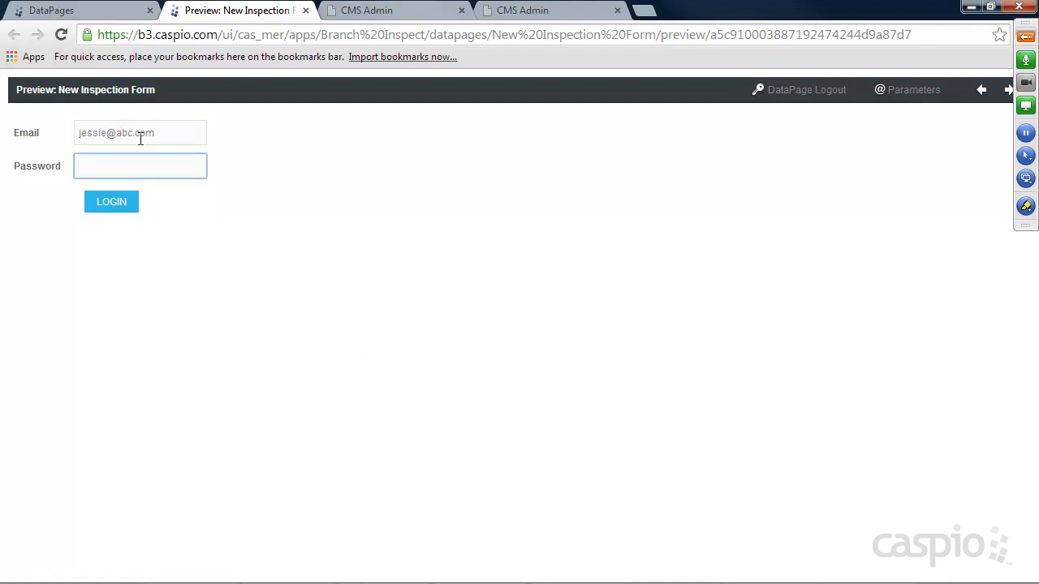
{"action": "key", "text": "Return"}
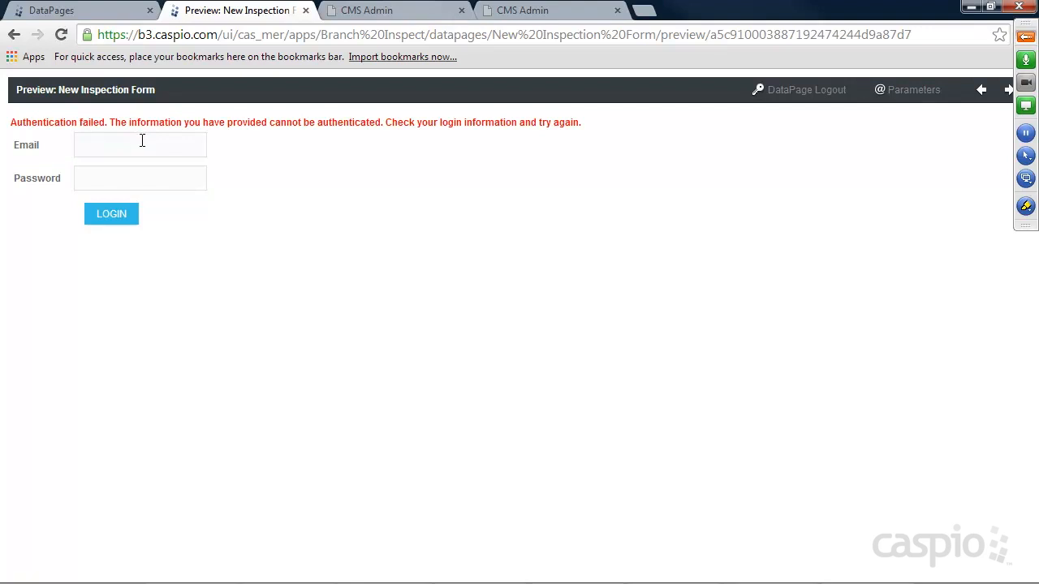
Sign in again with a different account's email and password.
{"action": "left_click", "coordinate": [81, 11]}
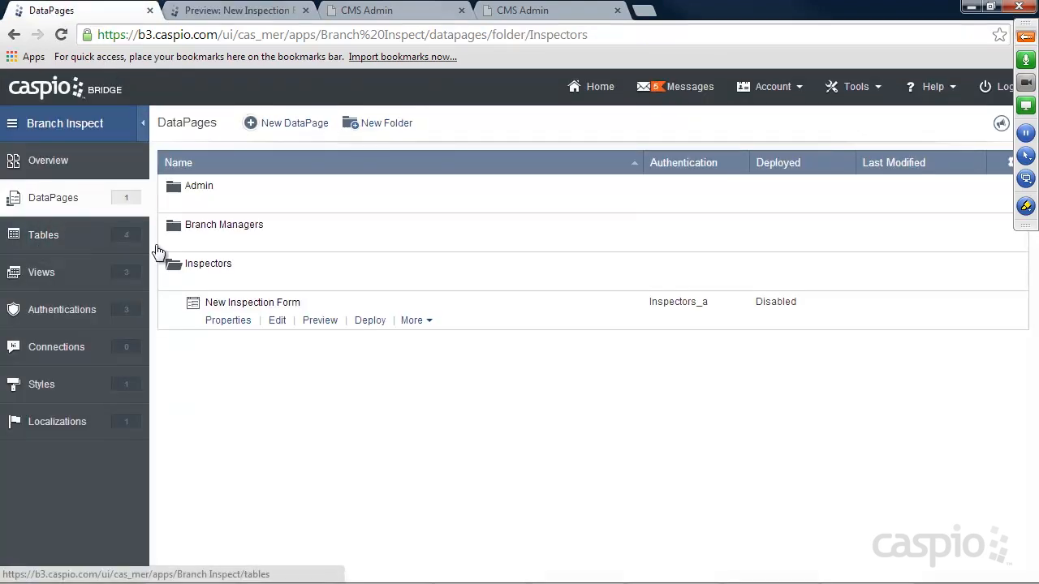
{"action": "left_click", "coordinate": [235, 12]}
{"action": "left_click", "coordinate": [142, 146]}
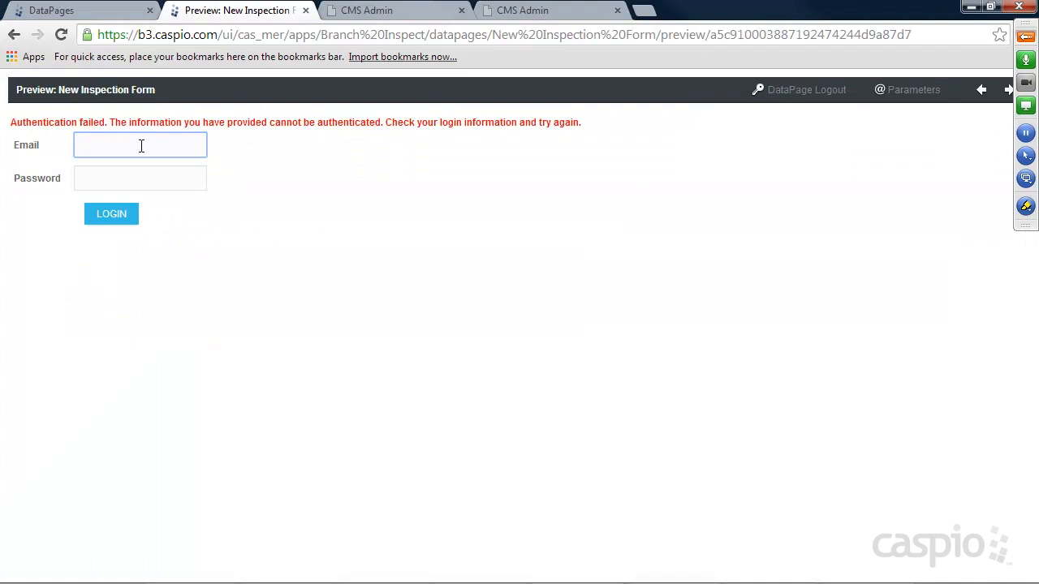
{"action": "key", "text": "Tab"}
{"action": "type", "text": "••••"}
{"action": "key", "text": "Return"}
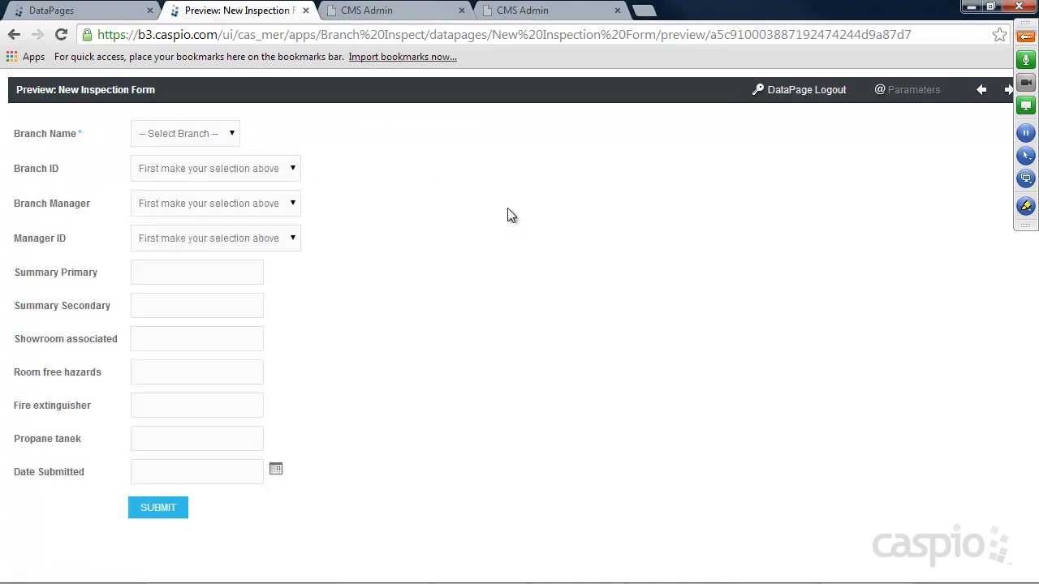
Choose Branchville in the preview's Branch Name, then reopen New Inspection Form for editing.
{"action": "left_click", "coordinate": [230, 137]}
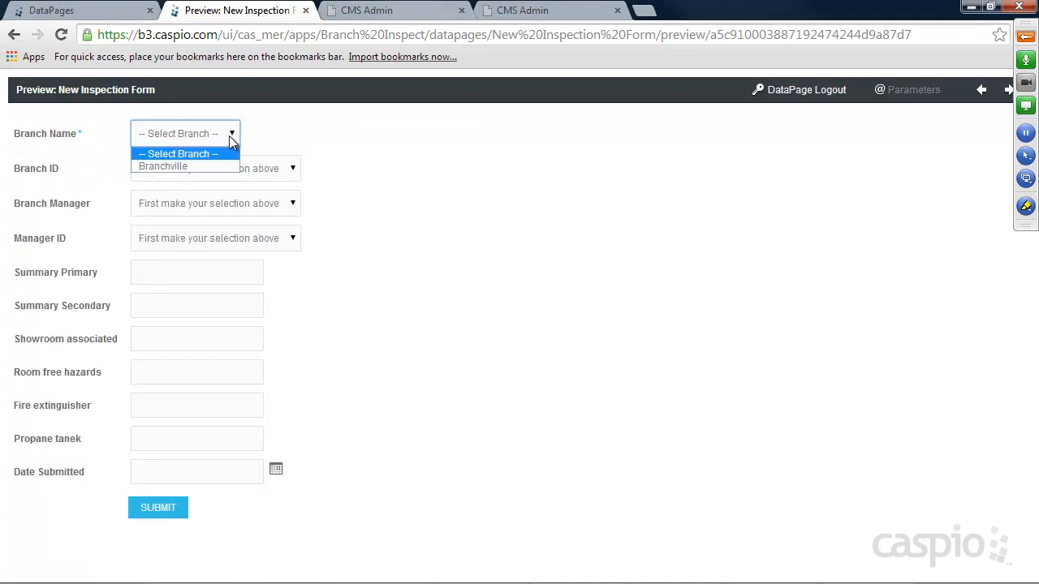
{"action": "left_click", "coordinate": [179, 166]}
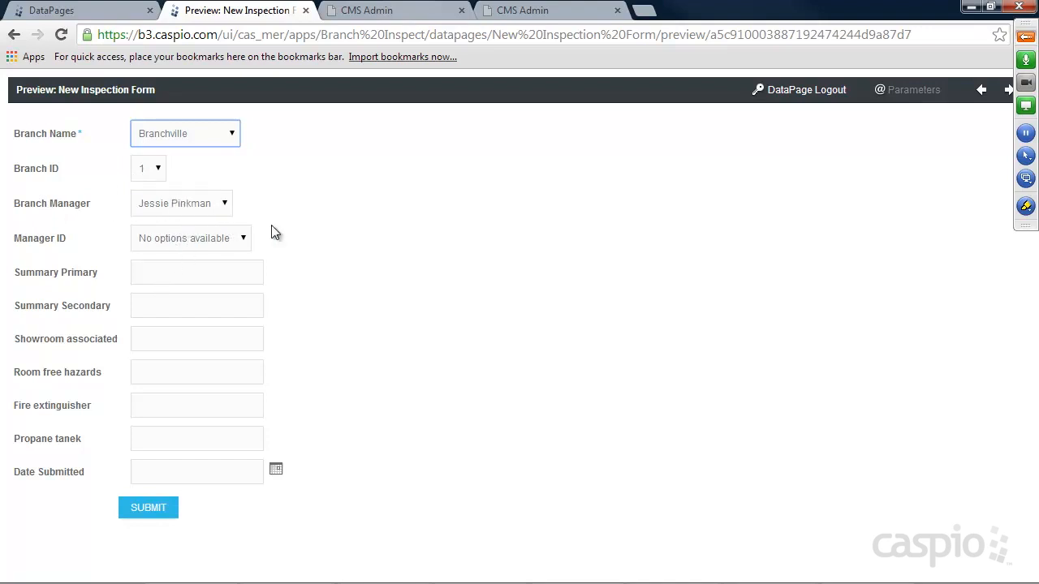
{"action": "left_click", "coordinate": [65, 10]}
{"action": "left_click", "coordinate": [277, 321]}
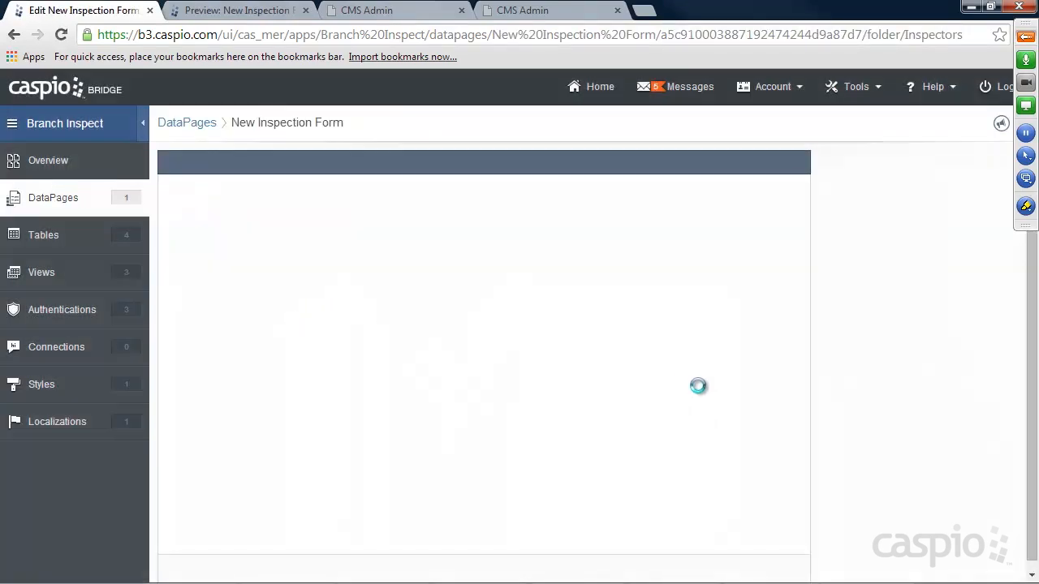
Change Manager_ID's filter field to Branch_Name and finish the DataPage.
{"action": "left_click", "coordinate": [641, 571]}
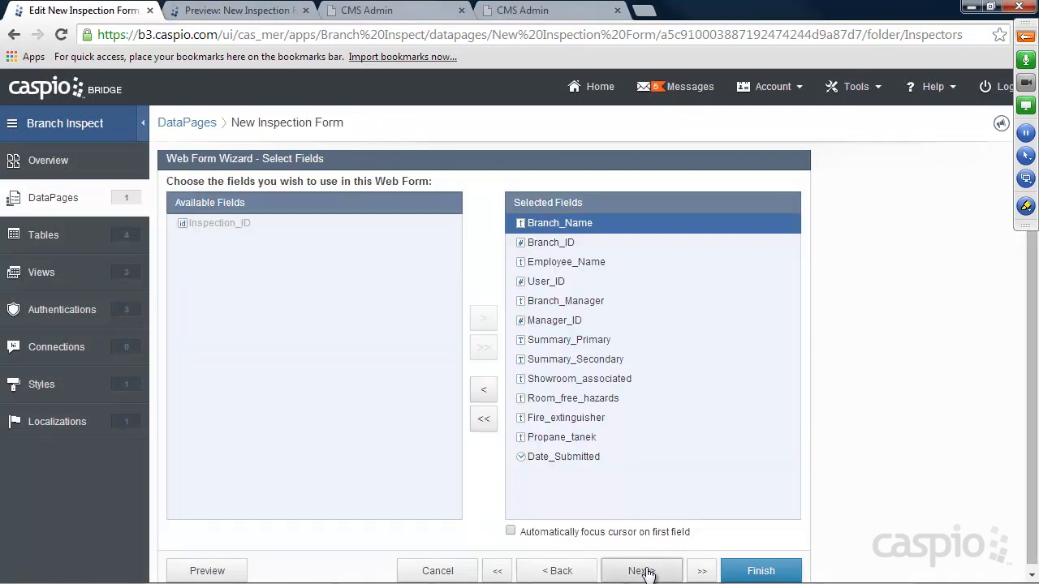
{"action": "left_click", "coordinate": [641, 571]}
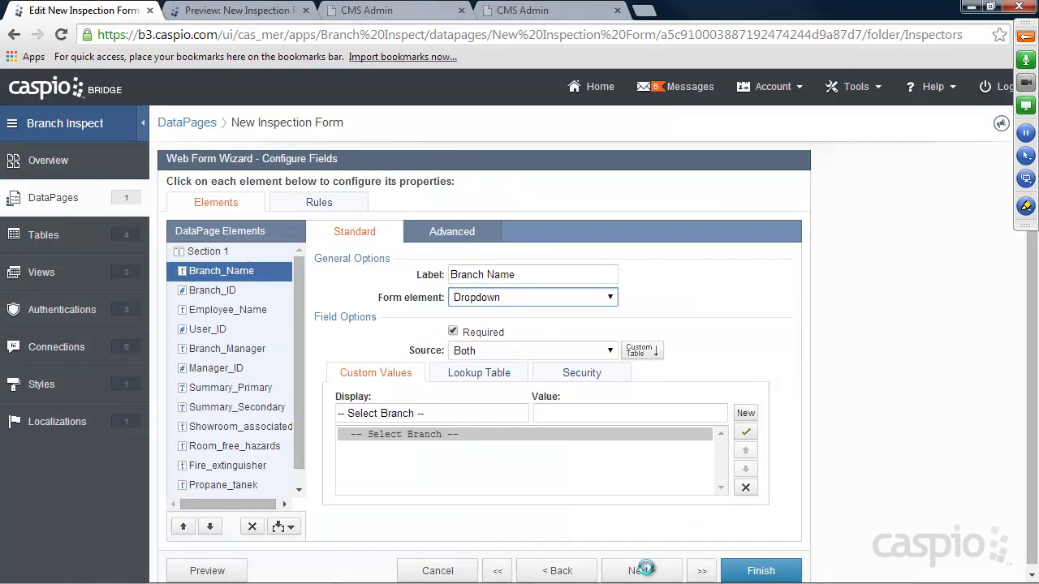
{"action": "left_click", "coordinate": [223, 367]}
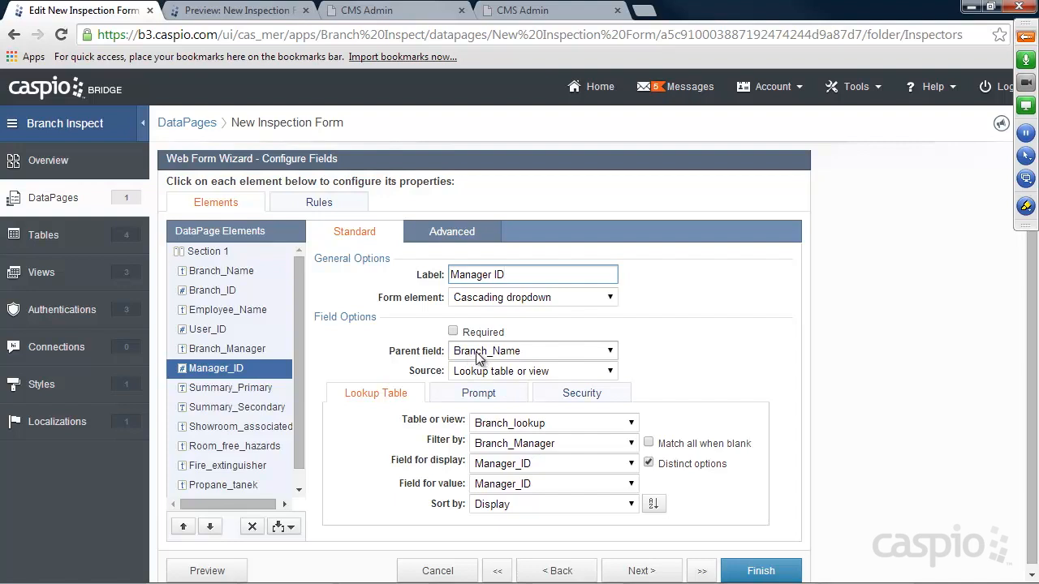
{"action": "left_click", "coordinate": [540, 443]}
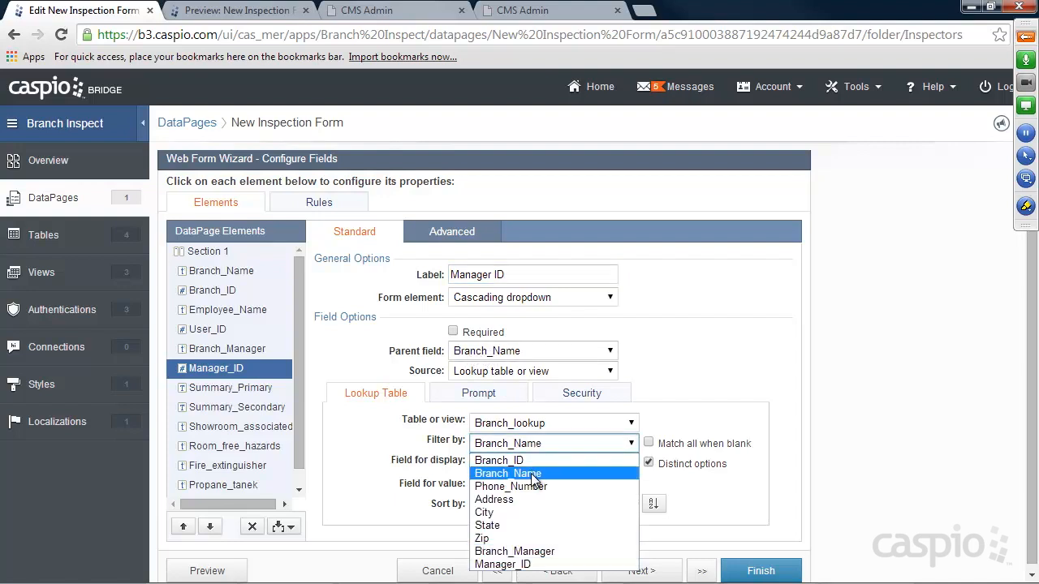
{"action": "left_click", "coordinate": [533, 474]}
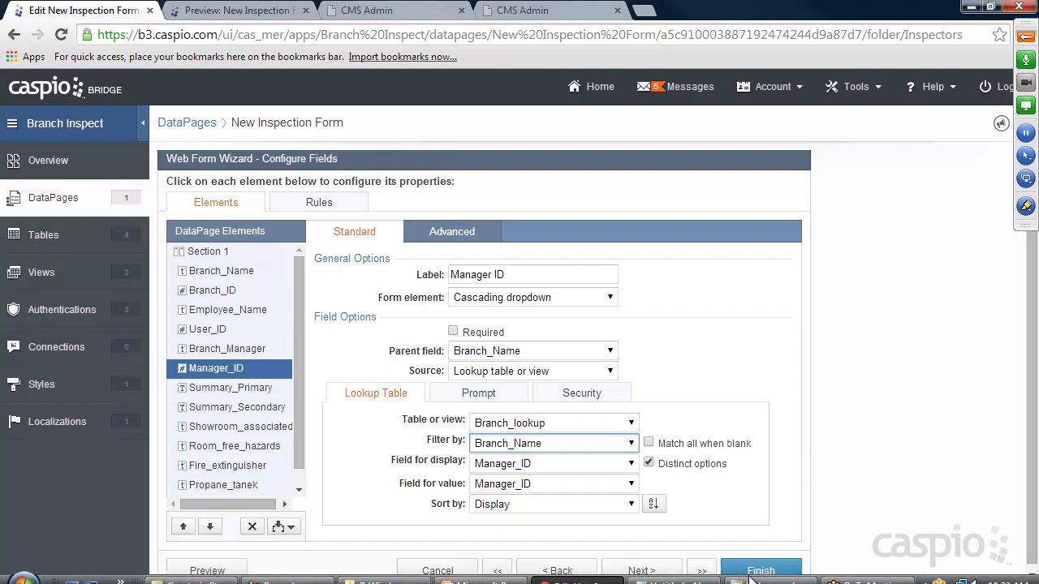
{"action": "left_click", "coordinate": [775, 570]}
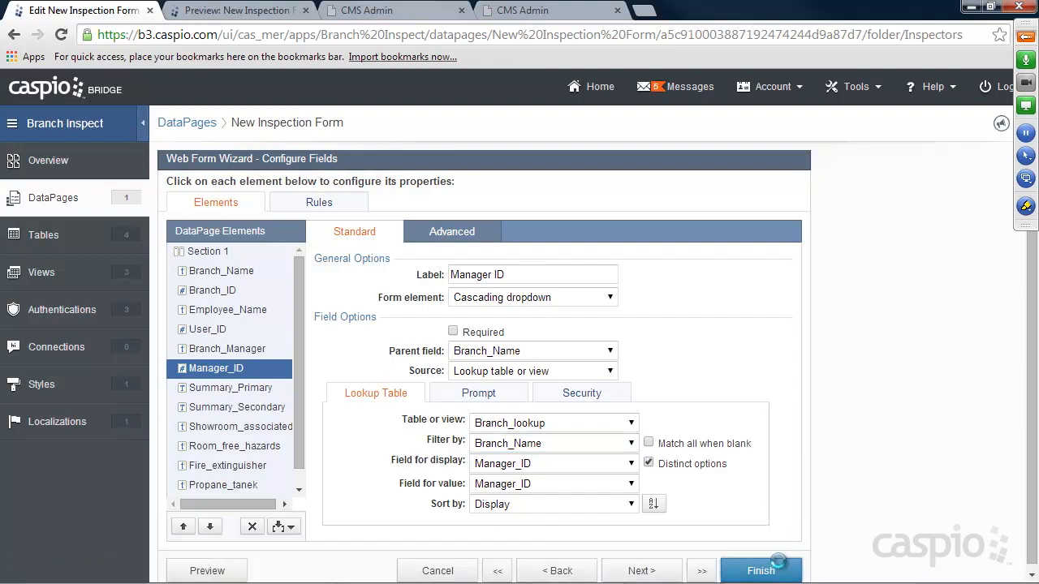
Reload the preview and pick Branchville, confirming Branch ID 1 and Manager ID 2 fill in.
{"action": "left_click", "coordinate": [232, 10]}
{"action": "left_click", "coordinate": [63, 37]}
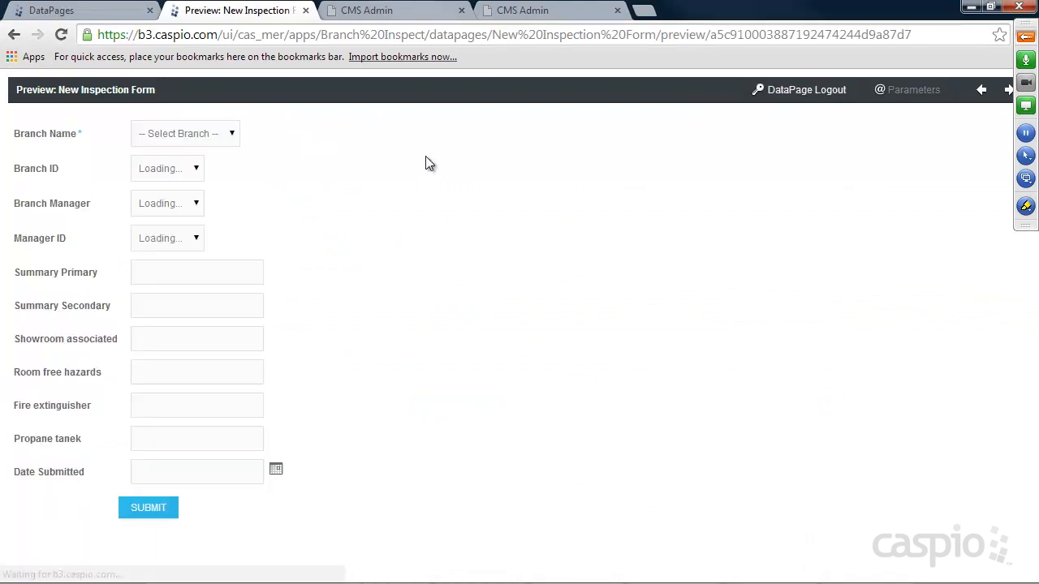
{"action": "left_click", "coordinate": [215, 144]}
{"action": "left_click", "coordinate": [177, 165]}
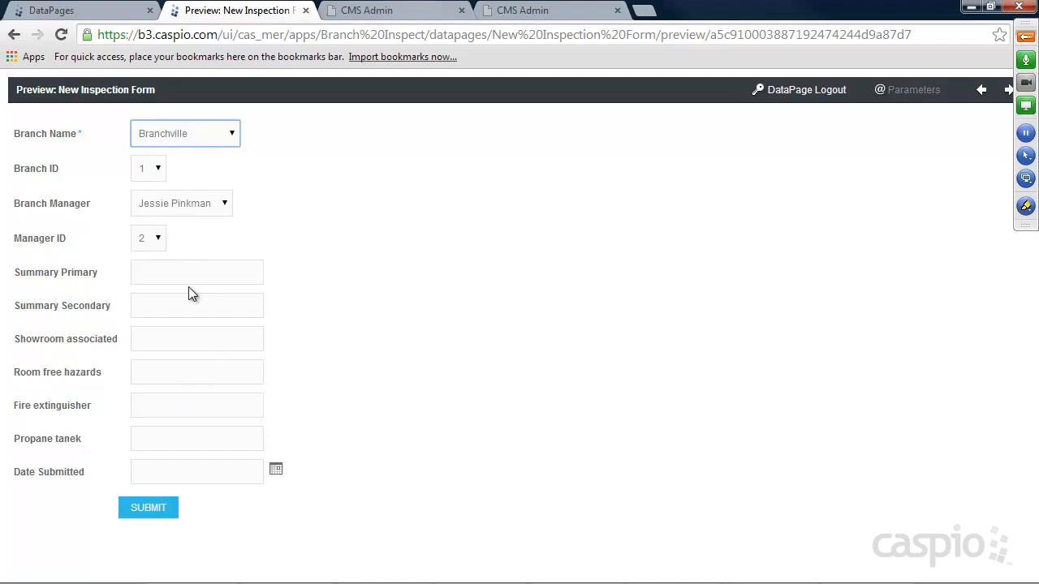
{"action": "left_click", "coordinate": [91, 12]}
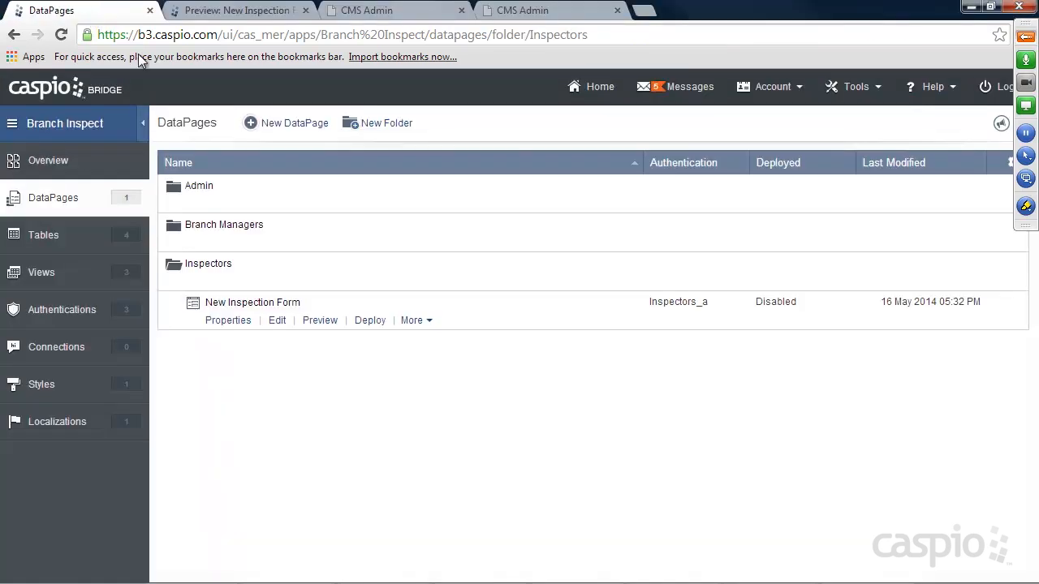
Reopen the New Inspection Form and make Summary_Primary and Summary_Secondary multi-line text areas.
{"action": "left_click", "coordinate": [277, 322]}
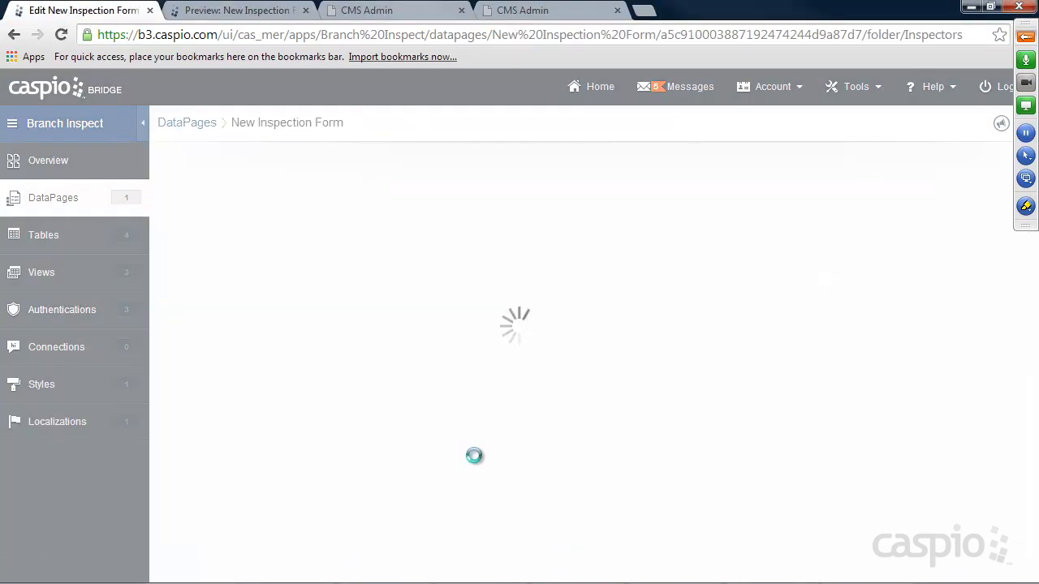
{"action": "left_click", "coordinate": [645, 570]}
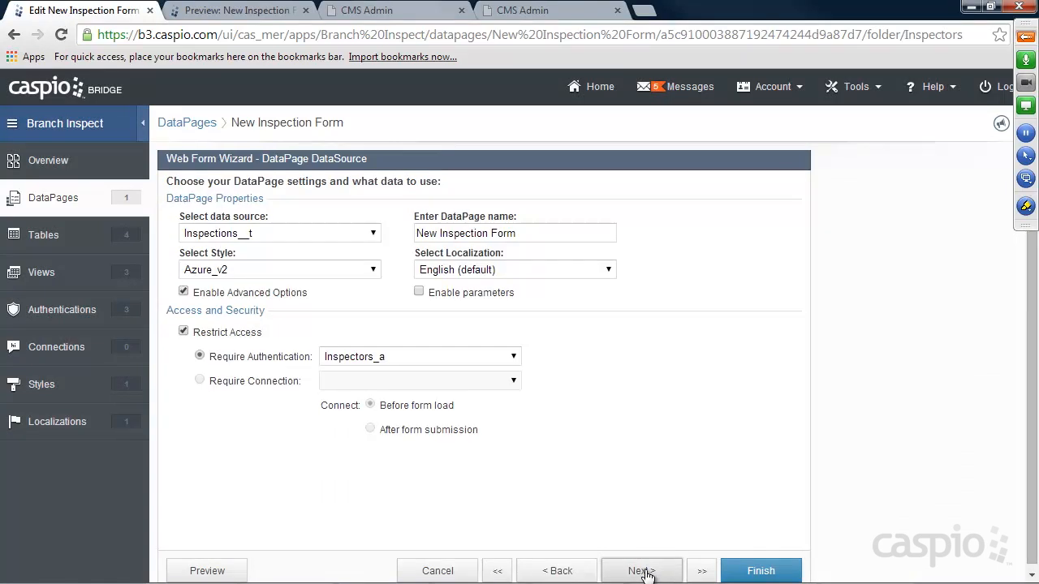
{"action": "left_click", "coordinate": [645, 571]}
{"action": "left_click", "coordinate": [642, 571]}
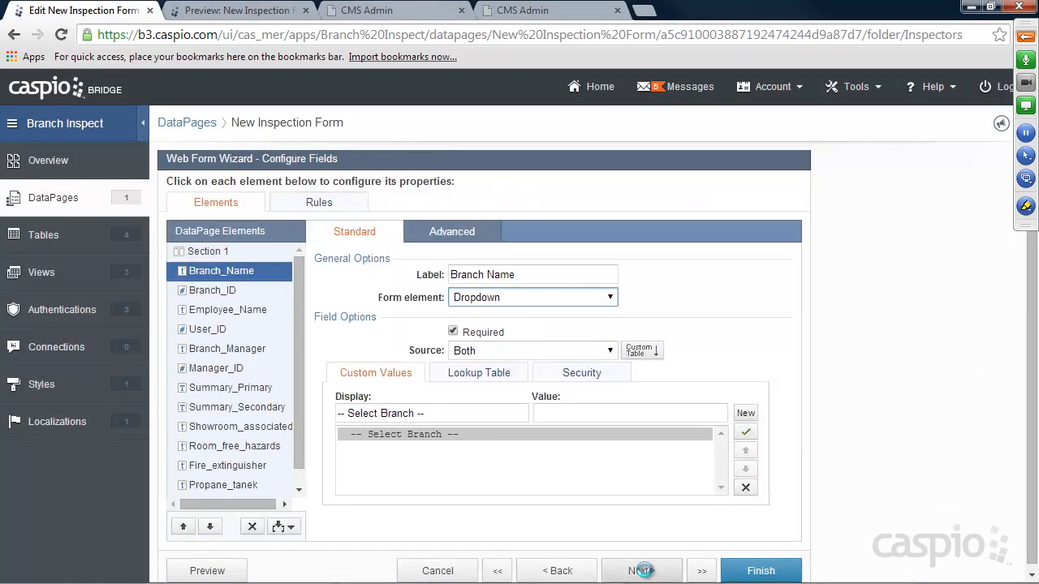
{"action": "left_click", "coordinate": [234, 389]}
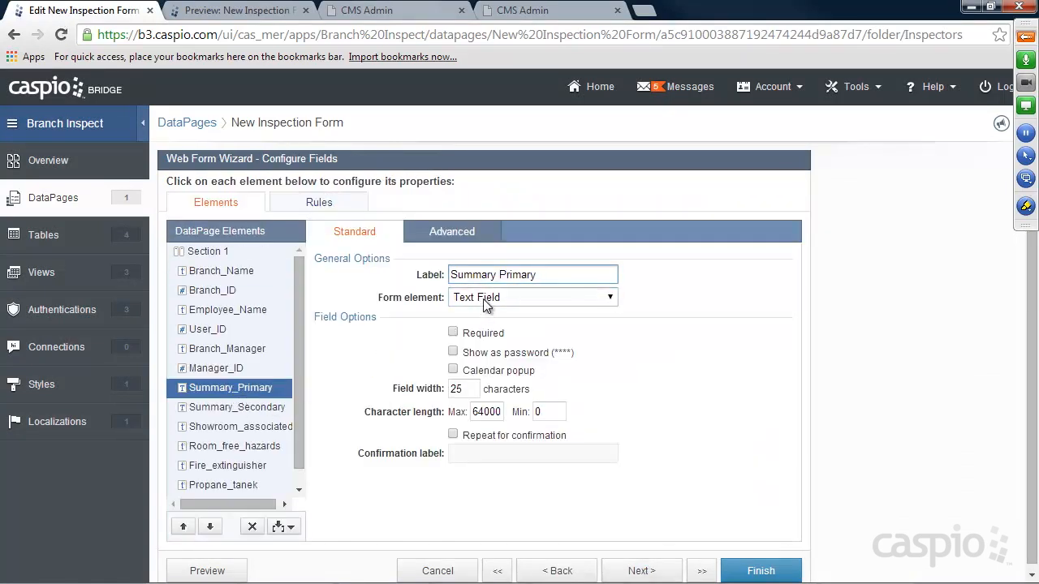
{"action": "left_click", "coordinate": [491, 298]}
{"action": "left_click", "coordinate": [489, 341]}
{"action": "left_click", "coordinate": [237, 408]}
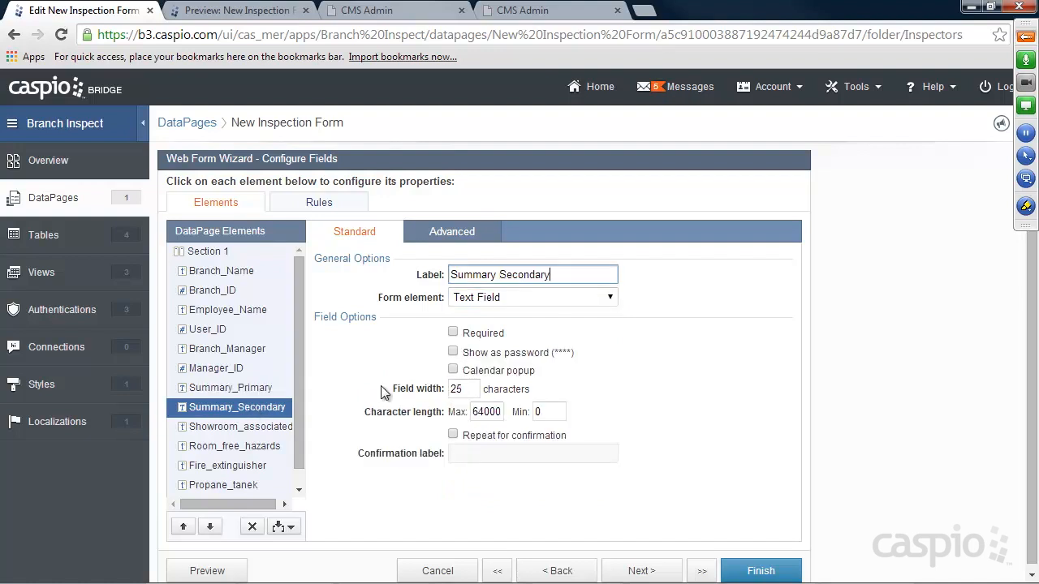
{"action": "left_click", "coordinate": [499, 298]}
{"action": "left_click", "coordinate": [494, 339]}
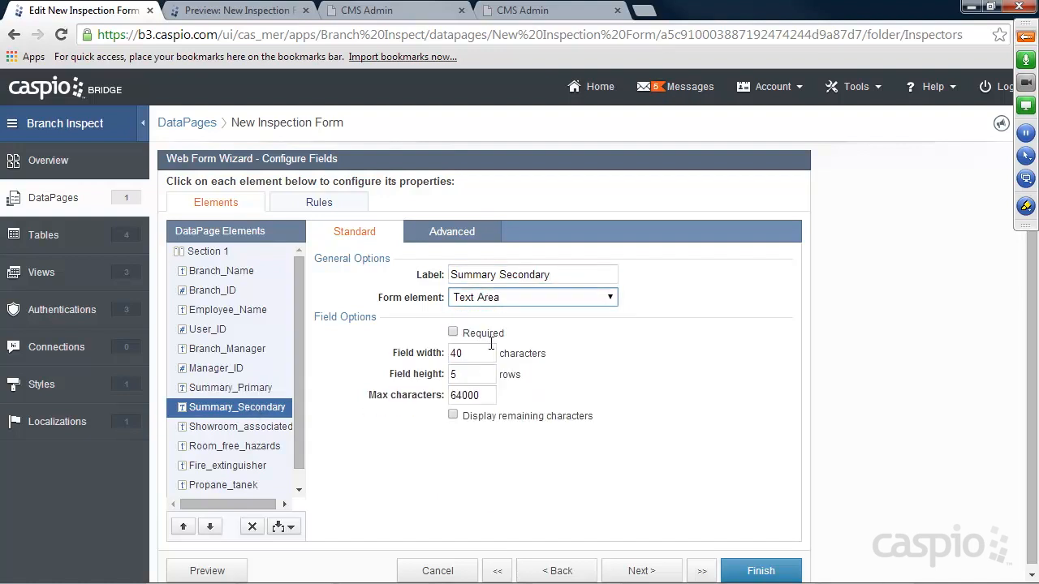
Make Showroom_associated a dropdown offering custom 'Not Applicable' plus status__lookup values.
{"action": "left_click", "coordinate": [238, 431]}
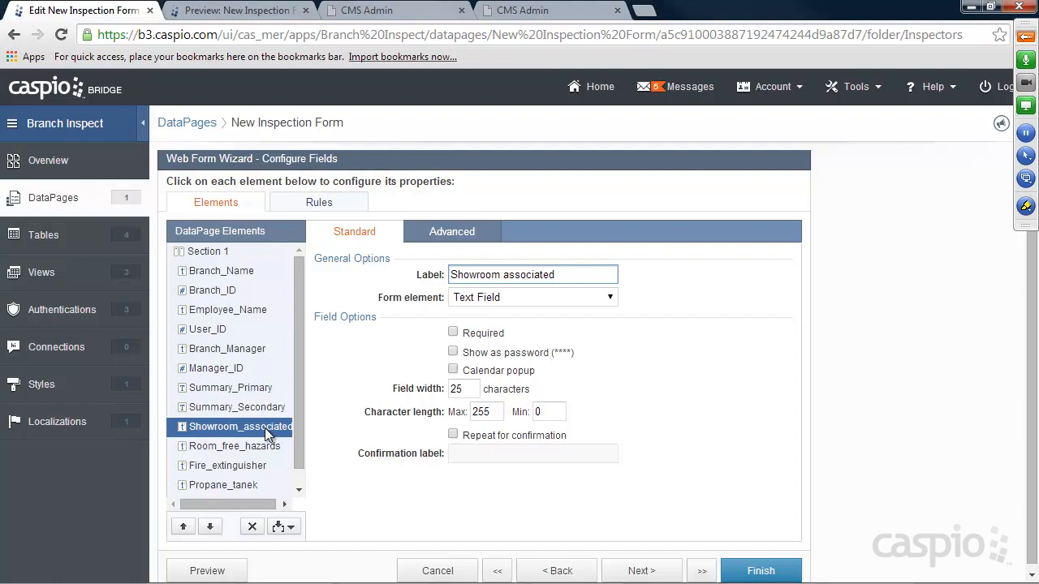
{"action": "left_click", "coordinate": [498, 299]}
{"action": "left_click", "coordinate": [495, 379]}
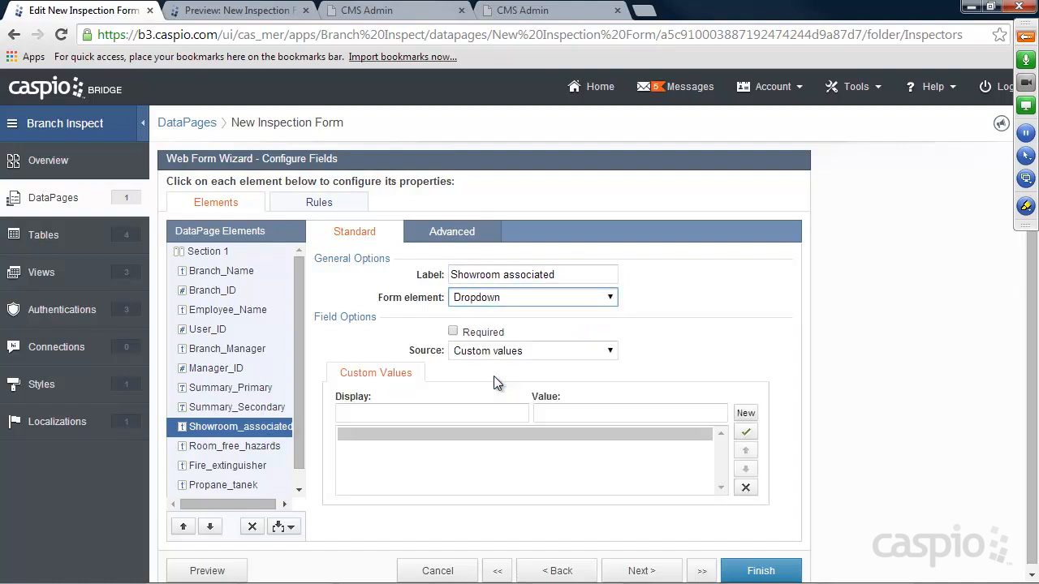
{"action": "left_click", "coordinate": [489, 351]}
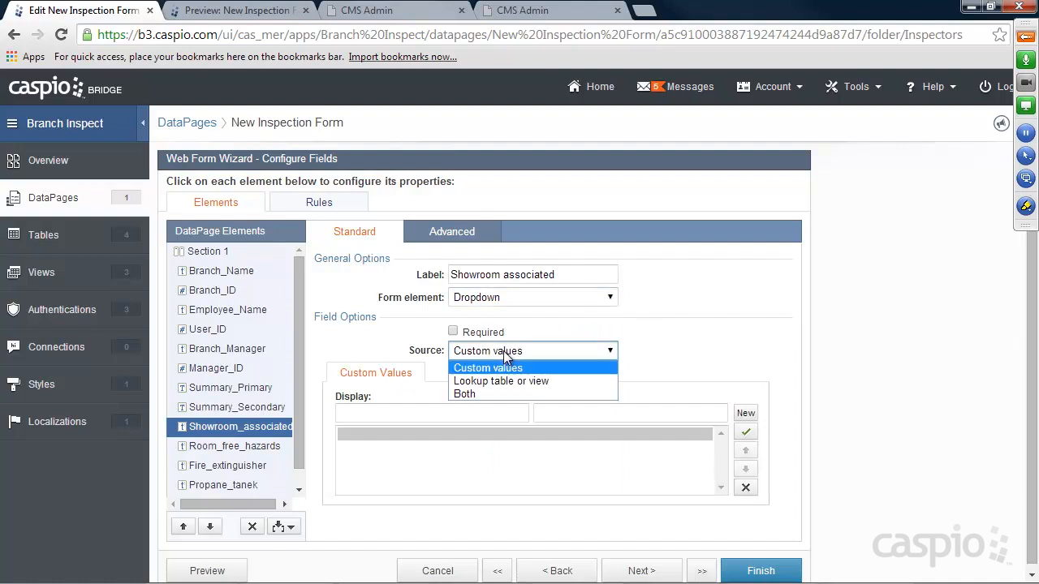
{"action": "left_click", "coordinate": [500, 393]}
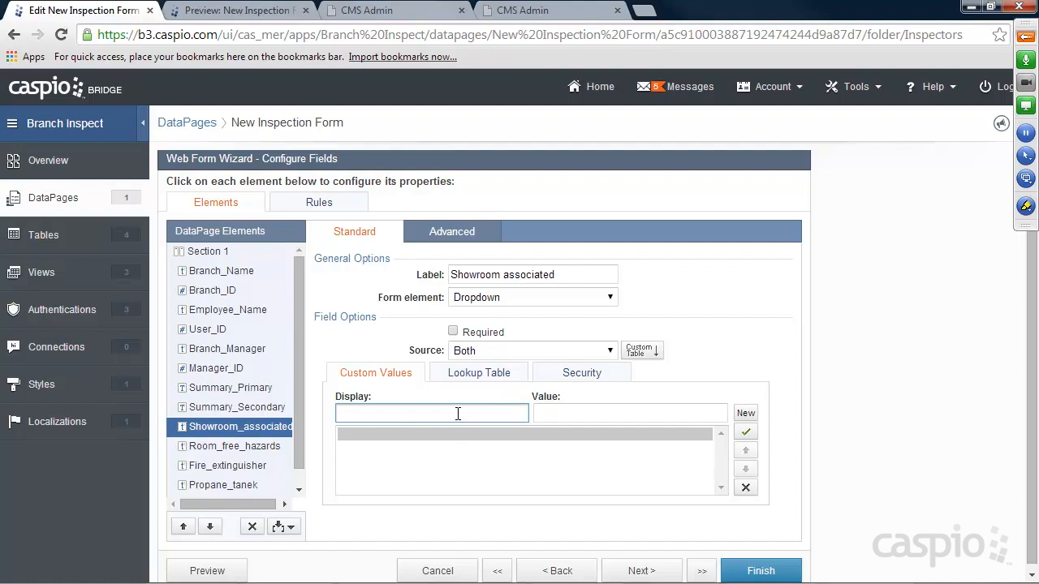
{"action": "type", "text": "Not Applicable"}
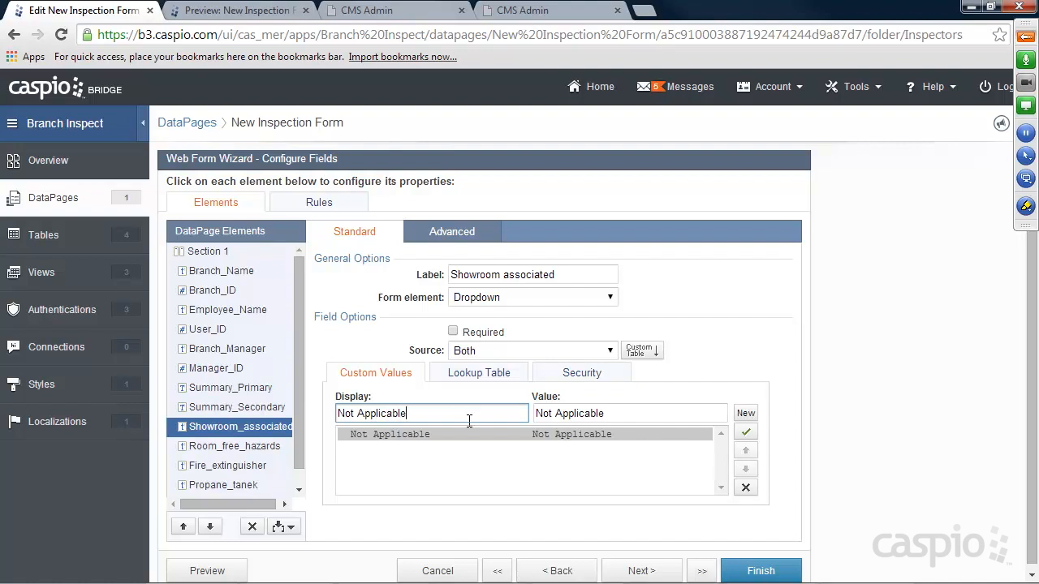
{"action": "left_click", "coordinate": [745, 434]}
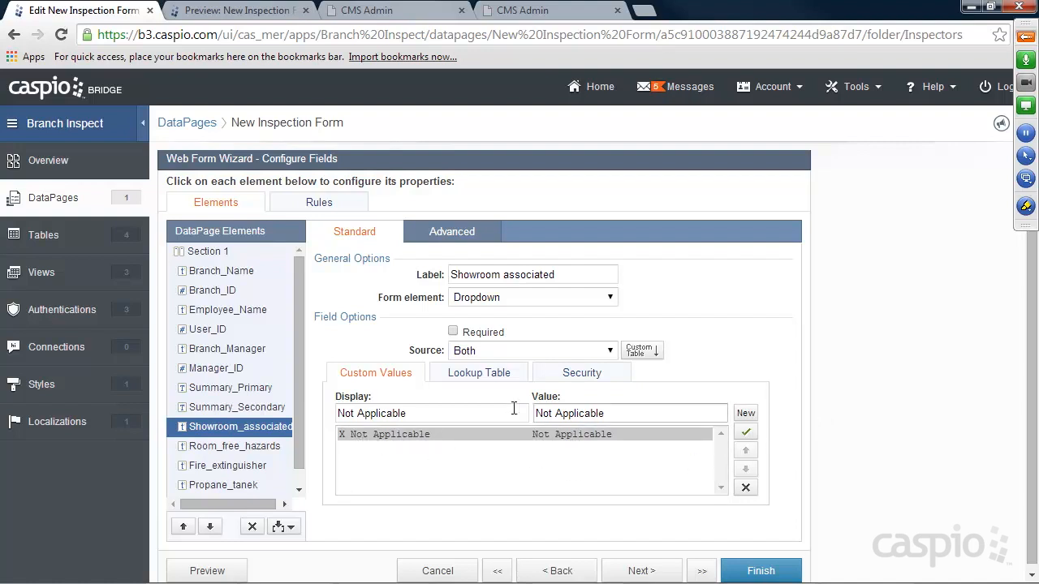
{"action": "left_click", "coordinate": [479, 375]}
{"action": "left_click", "coordinate": [544, 399]}
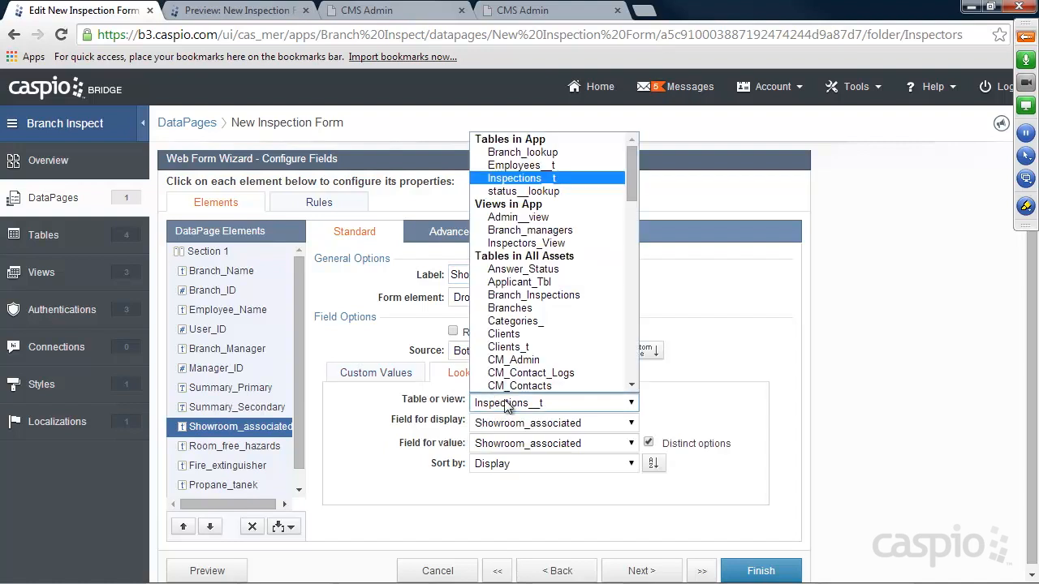
{"action": "left_click", "coordinate": [522, 192]}
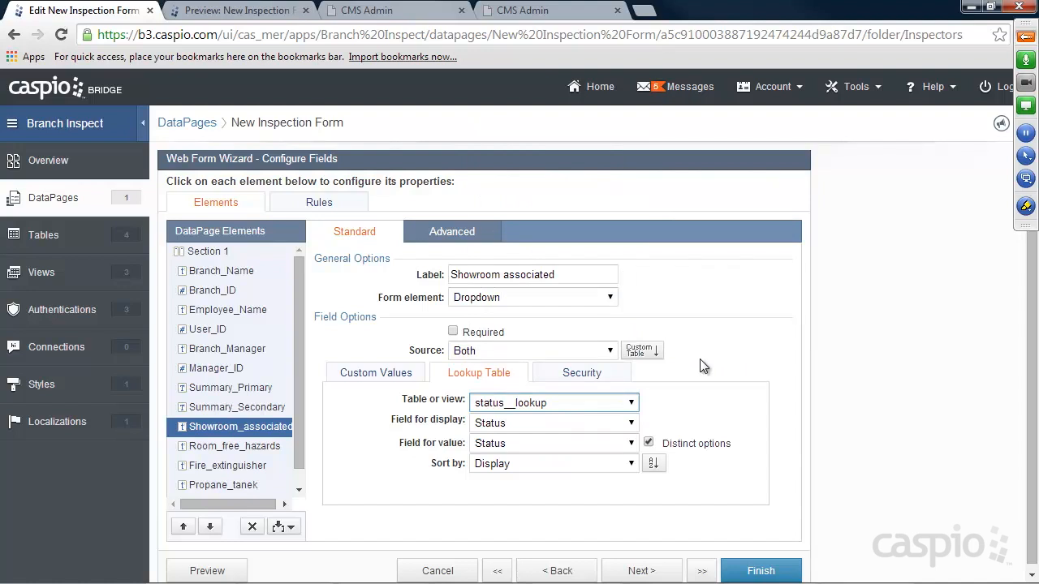
{"action": "left_click", "coordinate": [381, 374]}
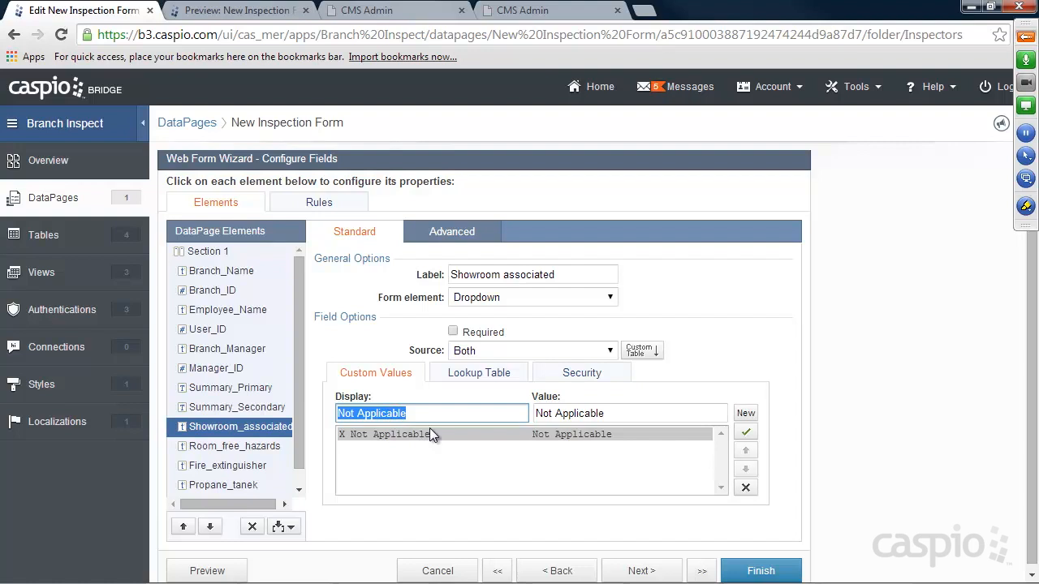
Make Room_free_hazards a dropdown of 'Not Applicable' plus status__lookup values, then finish the form.
{"action": "left_click", "coordinate": [241, 447]}
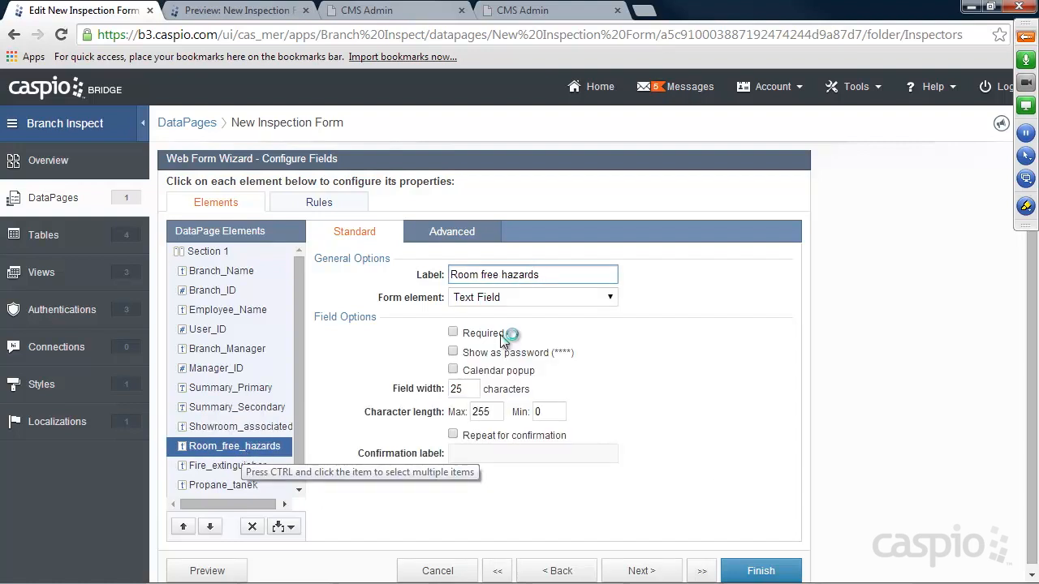
{"action": "left_click", "coordinate": [519, 300]}
{"action": "left_click", "coordinate": [491, 381]}
{"action": "left_click", "coordinate": [491, 351]}
{"action": "left_click", "coordinate": [486, 393]}
{"action": "left_click", "coordinate": [467, 412]}
{"action": "type", "text": "Not Applicable"}
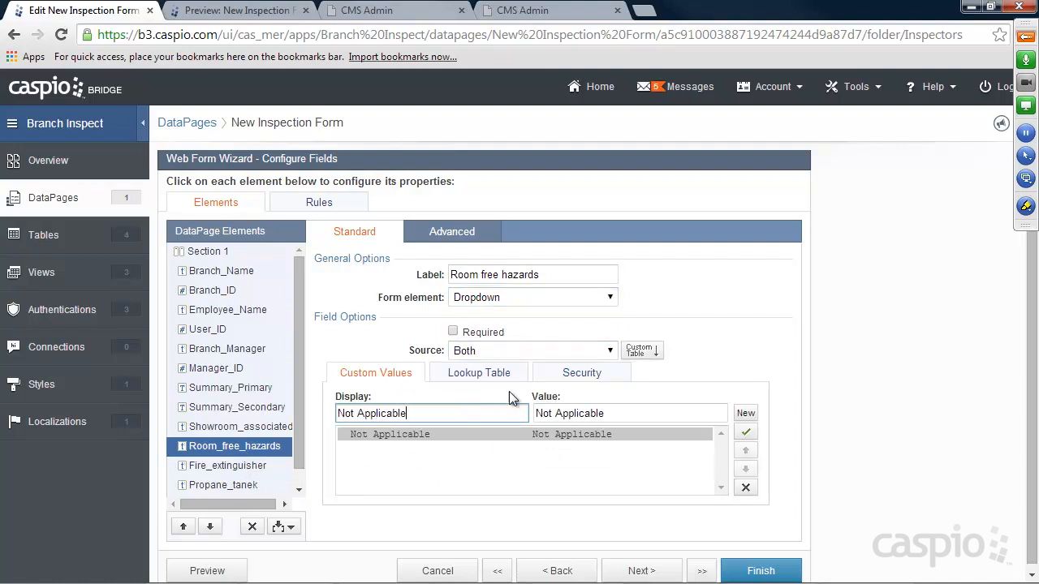
{"action": "left_click", "coordinate": [744, 433]}
{"action": "left_click", "coordinate": [479, 373]}
{"action": "left_click", "coordinate": [552, 400]}
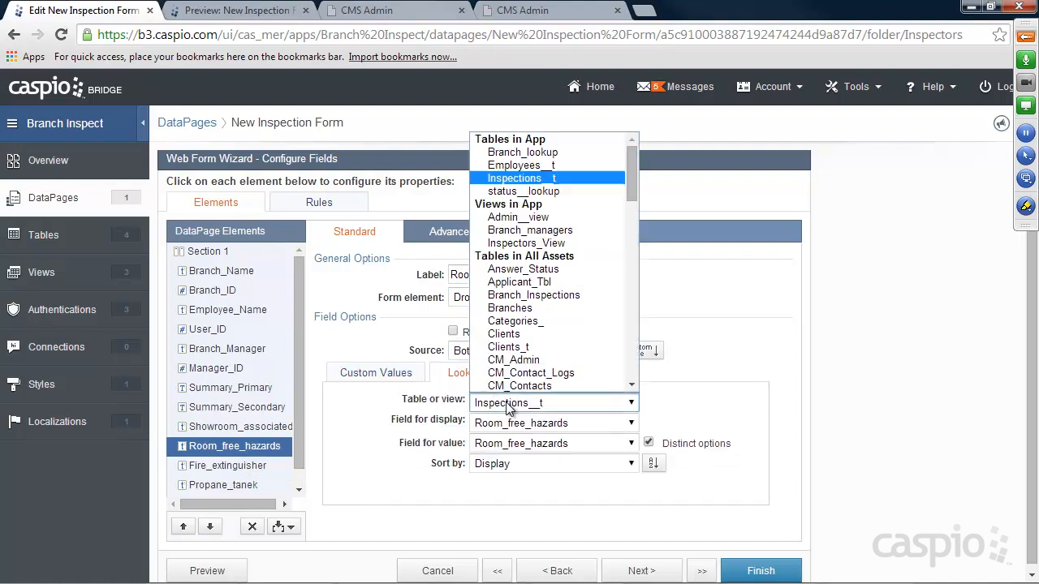
{"action": "left_click", "coordinate": [519, 192]}
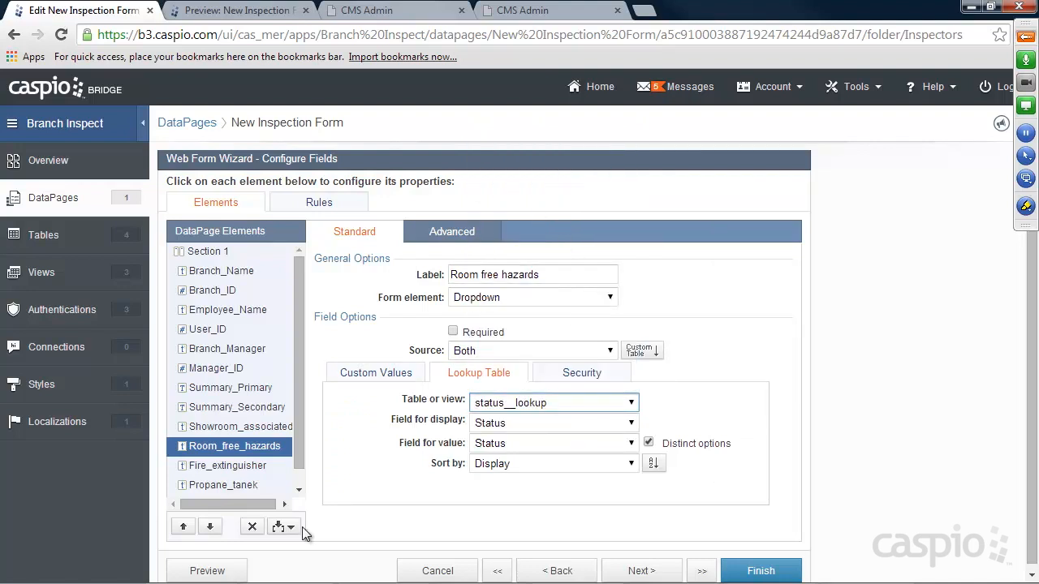
{"action": "left_click", "coordinate": [753, 573]}
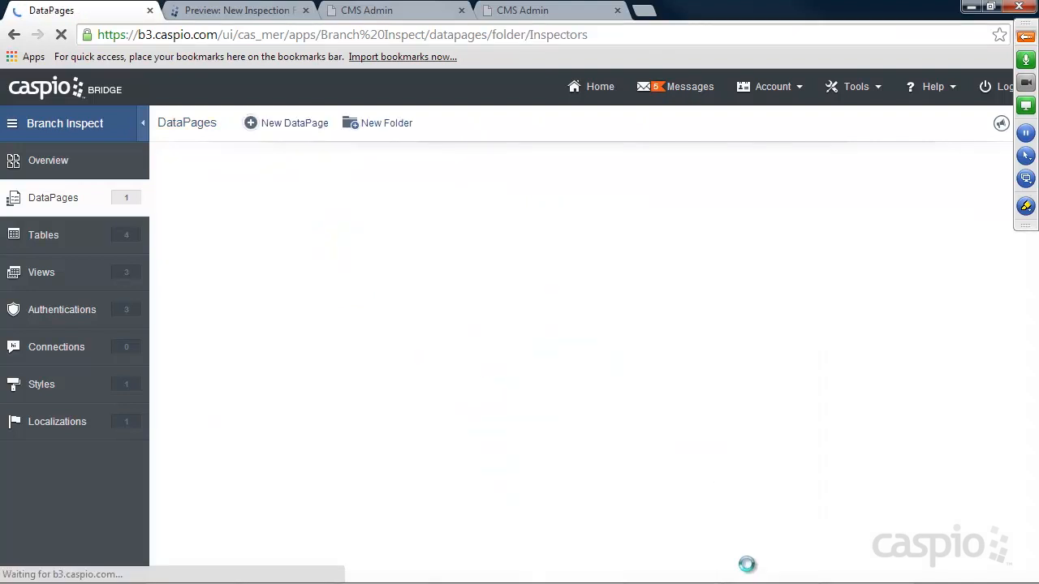
Reload the form preview and try the new Summary text area.
{"action": "left_click", "coordinate": [235, 11]}
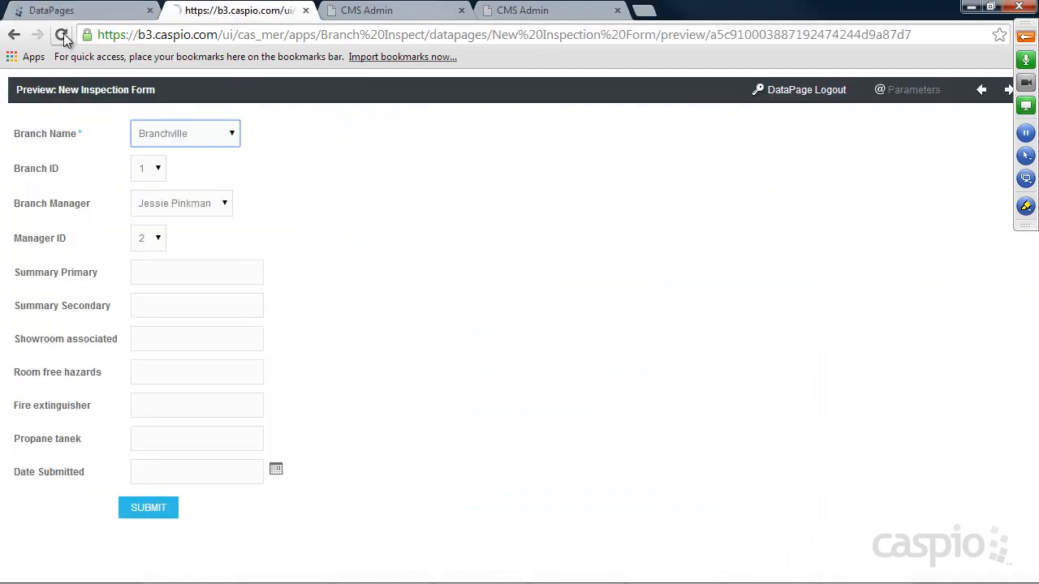
{"action": "left_click", "coordinate": [61, 34]}
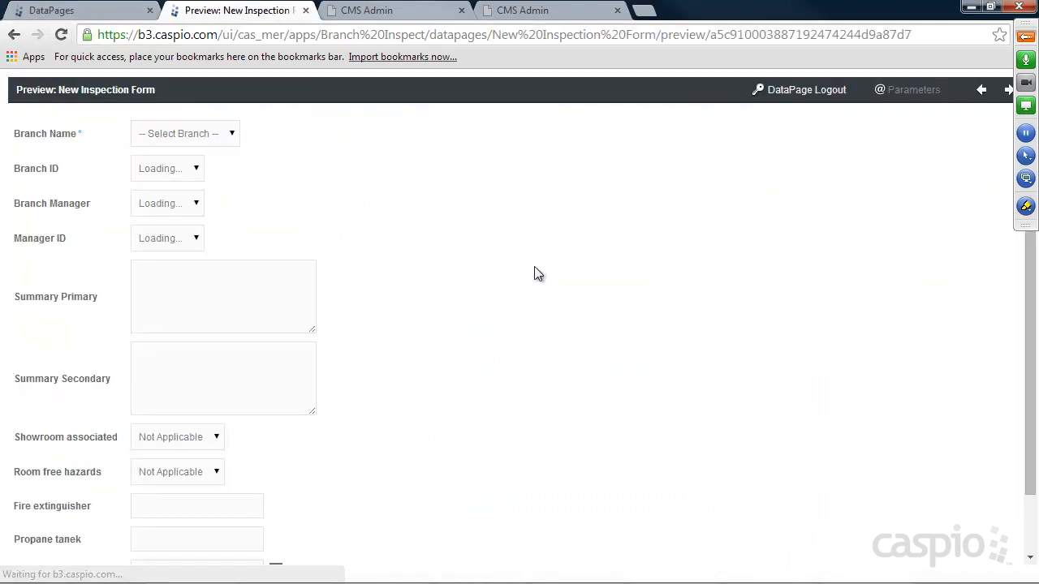
{"action": "scroll", "coordinate": [511, 276], "scroll_direction": "down", "scroll_amount": 1}
{"action": "left_click", "coordinate": [227, 247]}
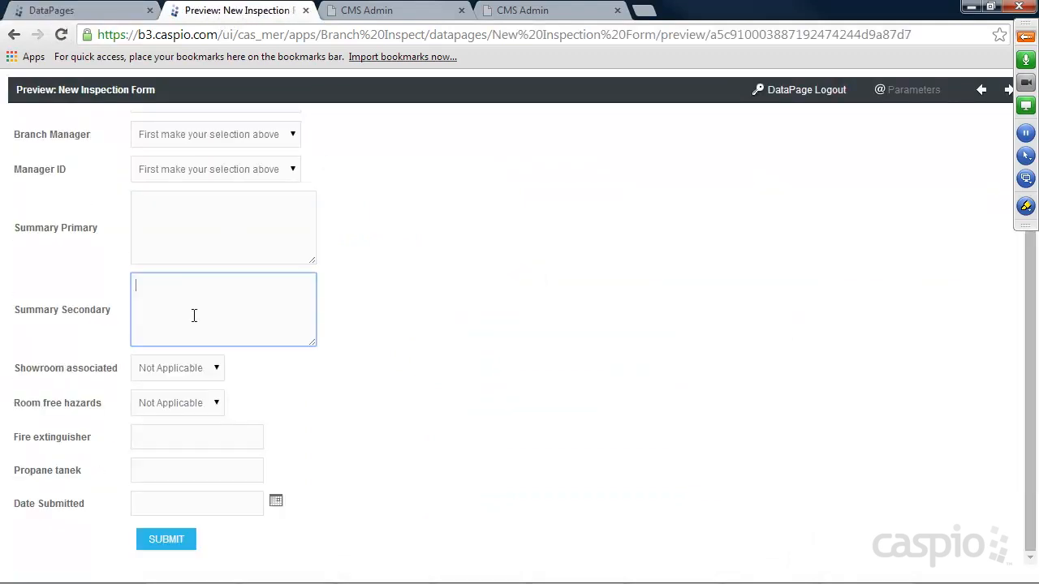
Check the Showroom associated options, choose No Response, and return to DataPages.
{"action": "left_click", "coordinate": [185, 375]}
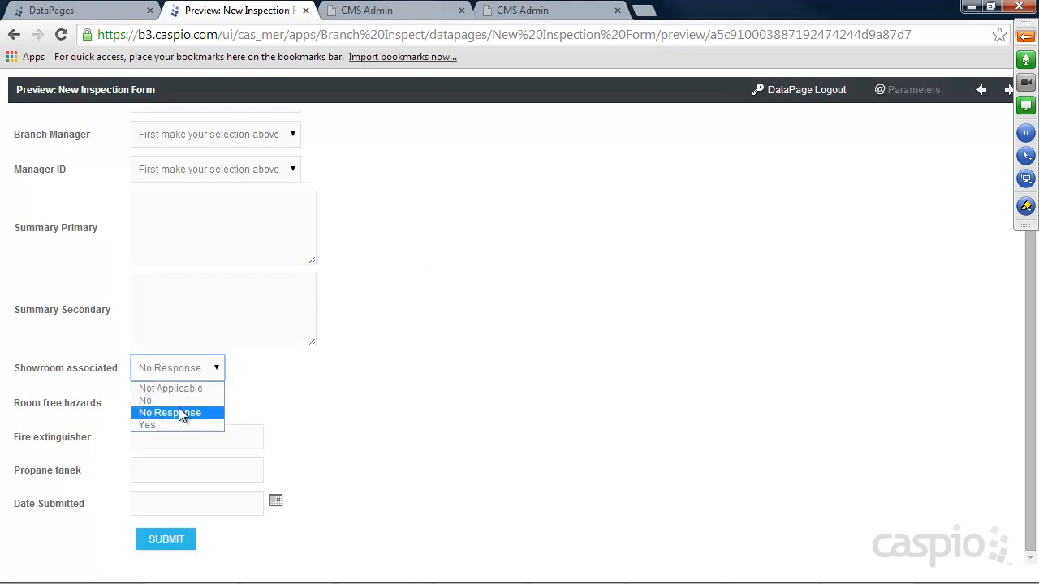
{"action": "left_click", "coordinate": [181, 389]}
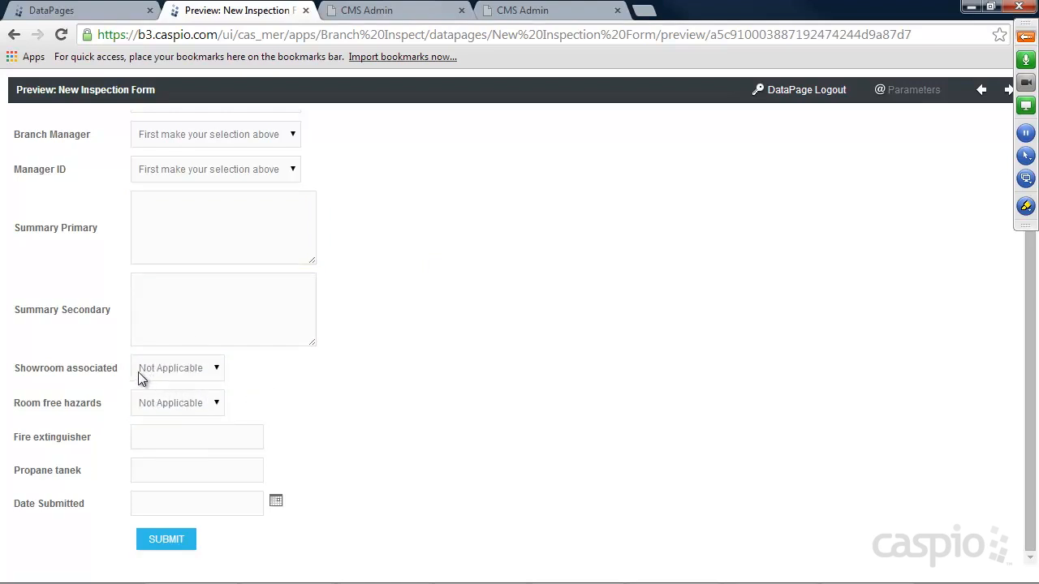
{"action": "left_click", "coordinate": [191, 372]}
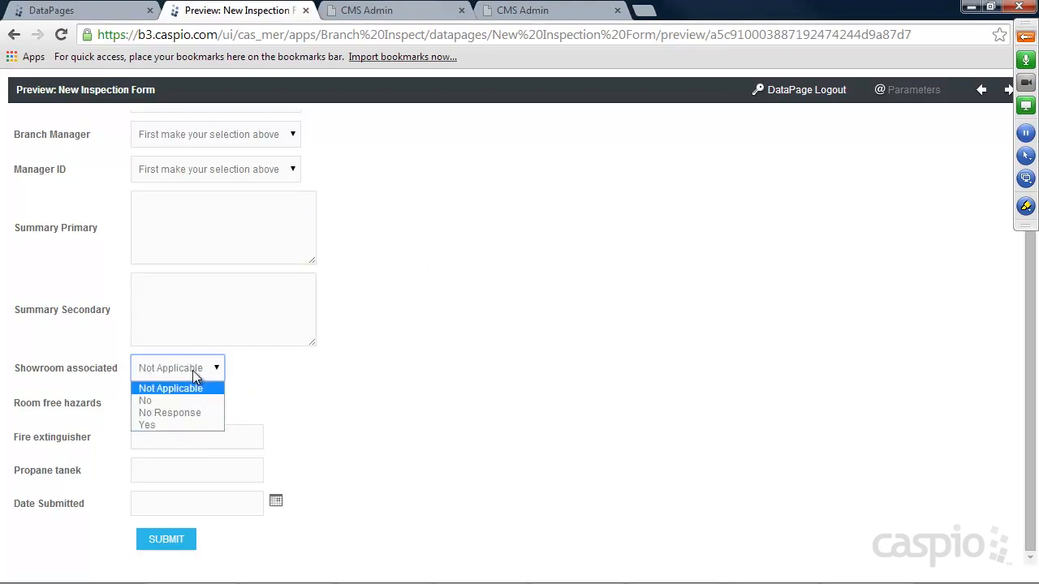
{"action": "left_click", "coordinate": [313, 375]}
{"action": "left_click", "coordinate": [184, 371]}
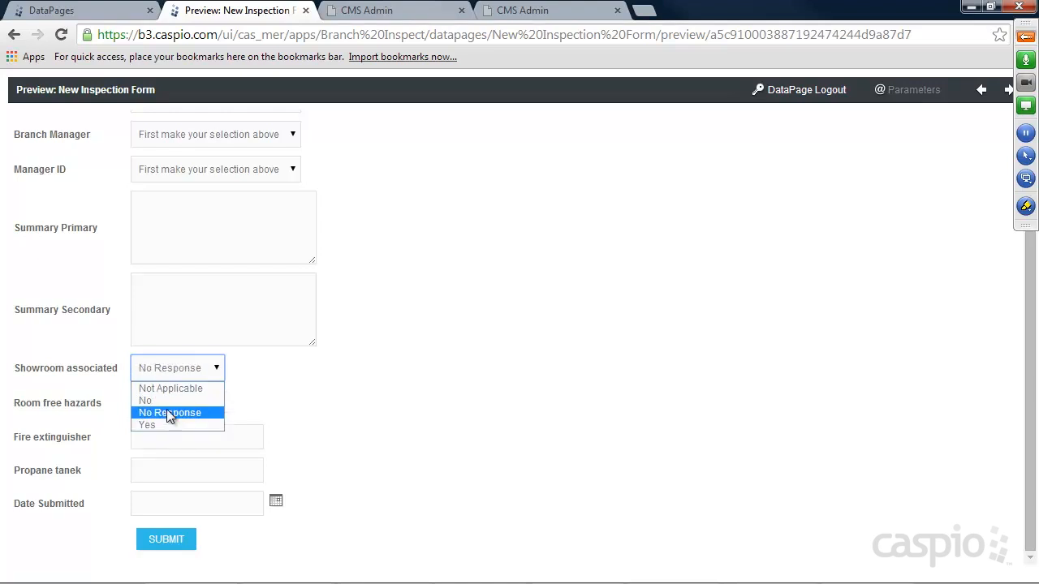
{"action": "left_click", "coordinate": [341, 390]}
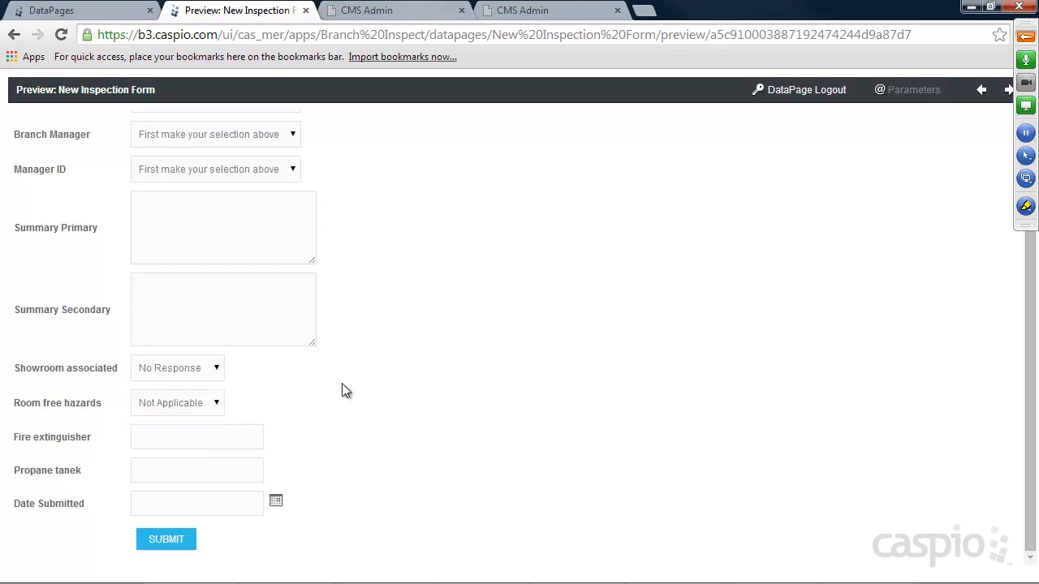
{"action": "scroll", "coordinate": [438, 313], "scroll_direction": "up", "scroll_amount": 1}
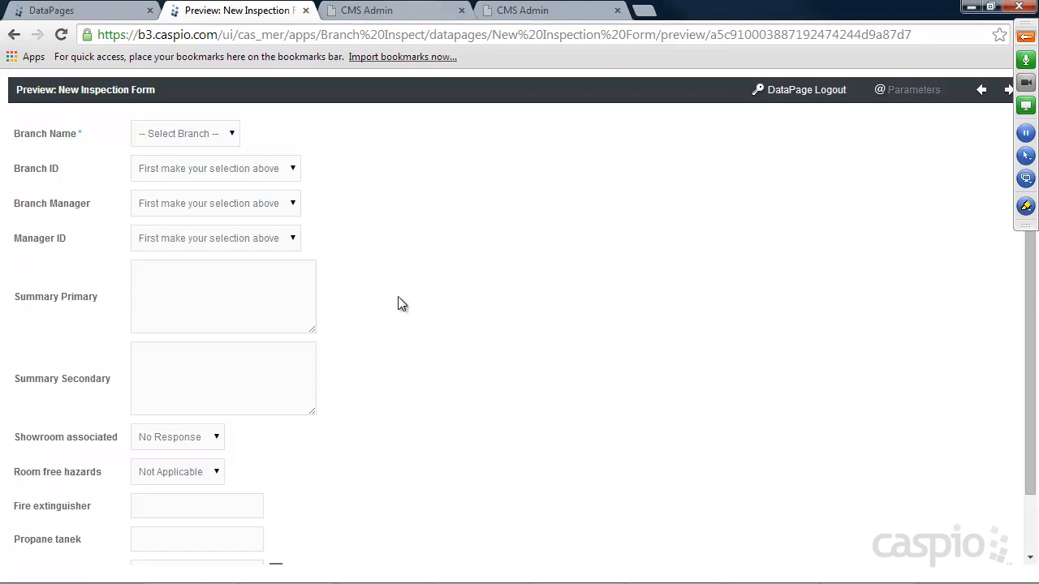
{"action": "left_click", "coordinate": [92, 13]}
Reopen the New Inspection Form at field configuration and insert an HTML block.
{"action": "left_click", "coordinate": [277, 319]}
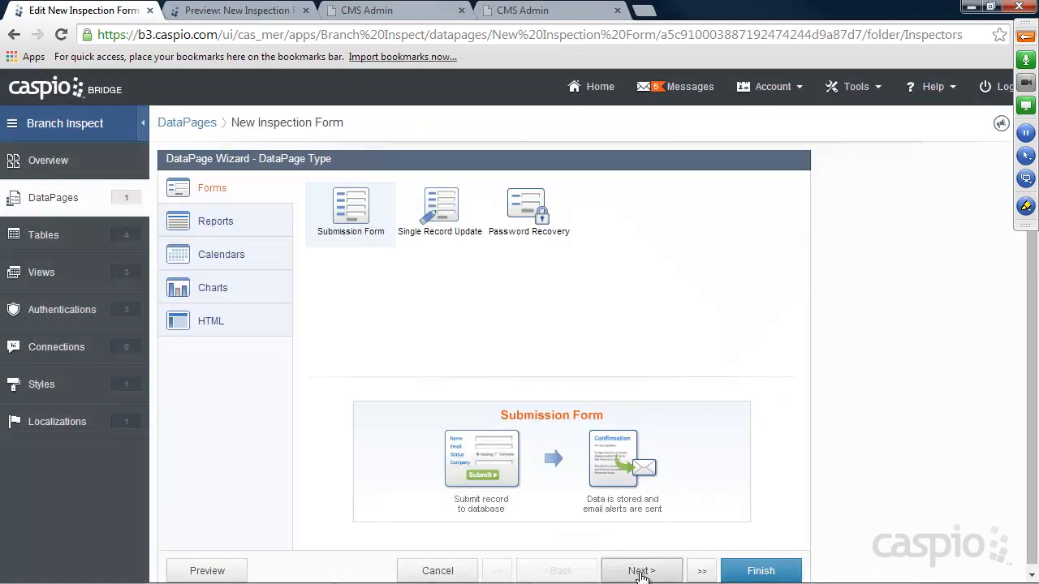
{"action": "left_click", "coordinate": [640, 572]}
{"action": "left_click", "coordinate": [639, 571]}
{"action": "left_click", "coordinate": [640, 572]}
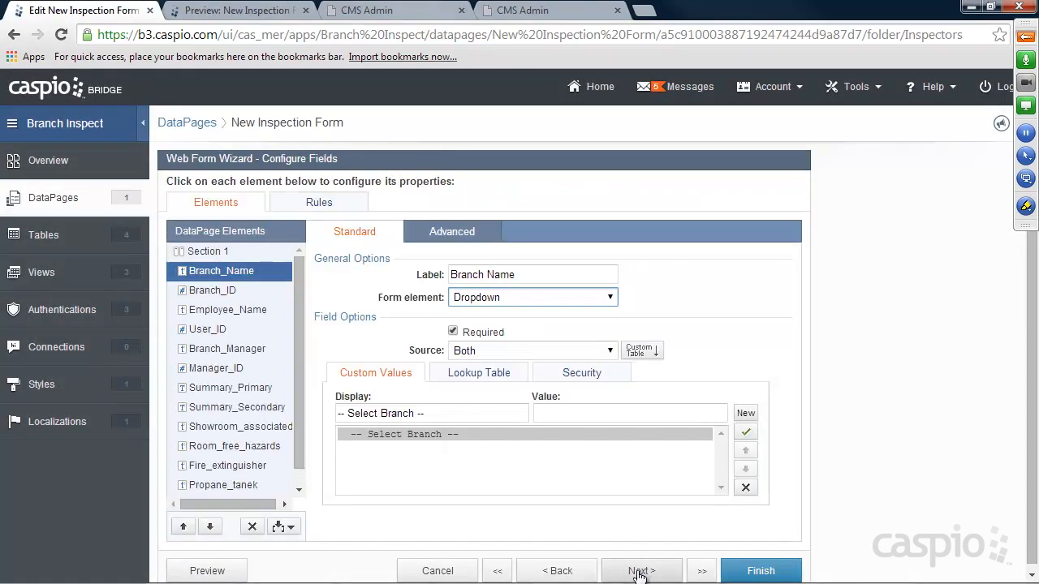
{"action": "left_click", "coordinate": [281, 527]}
{"action": "left_click", "coordinate": [244, 454]}
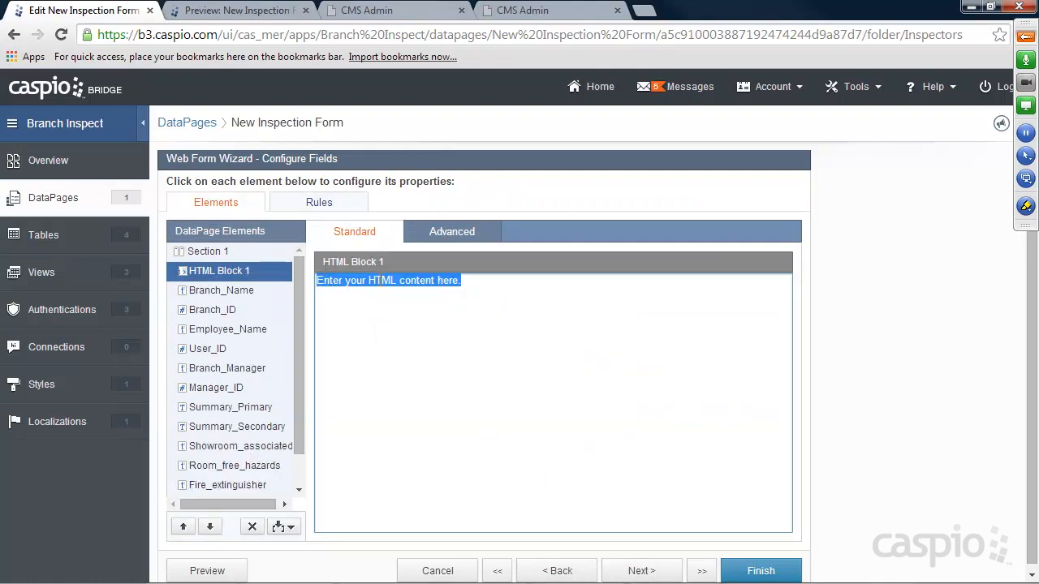
Enter a div/h10 'Summary' heading on #33bee5 with 14px white text, then finish.
{"action": "type", "text": "<div"}
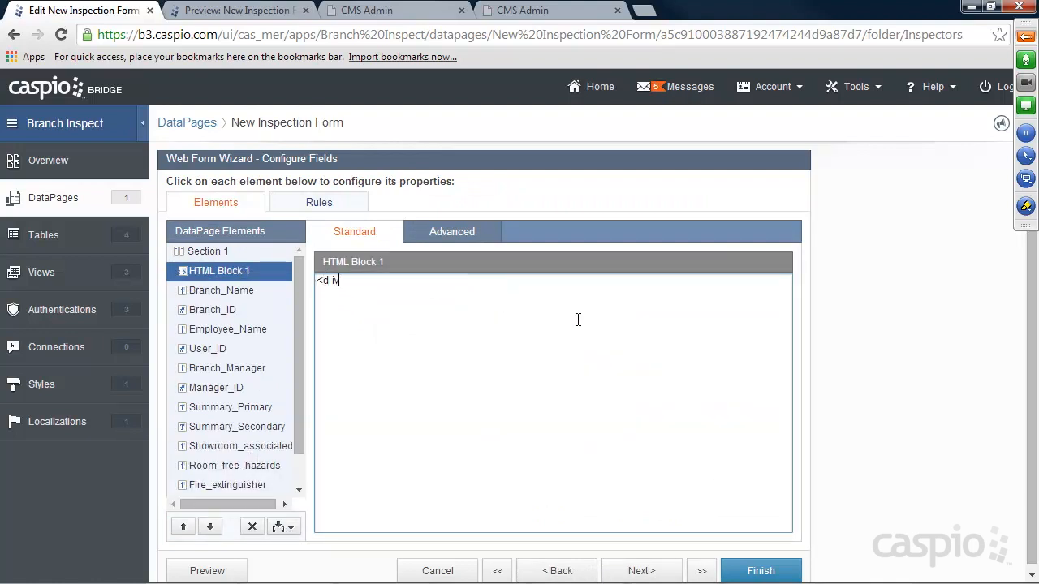
{"action": "type", "text": " style=\"background-color"}
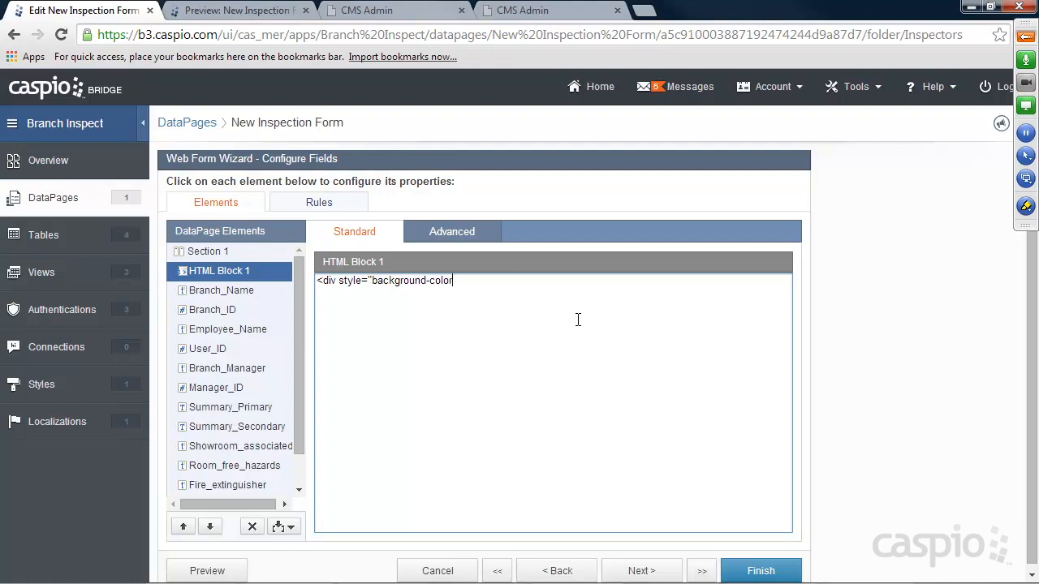
{"action": "type", "text": ": #33bee5; padding: 5px;\"><"}
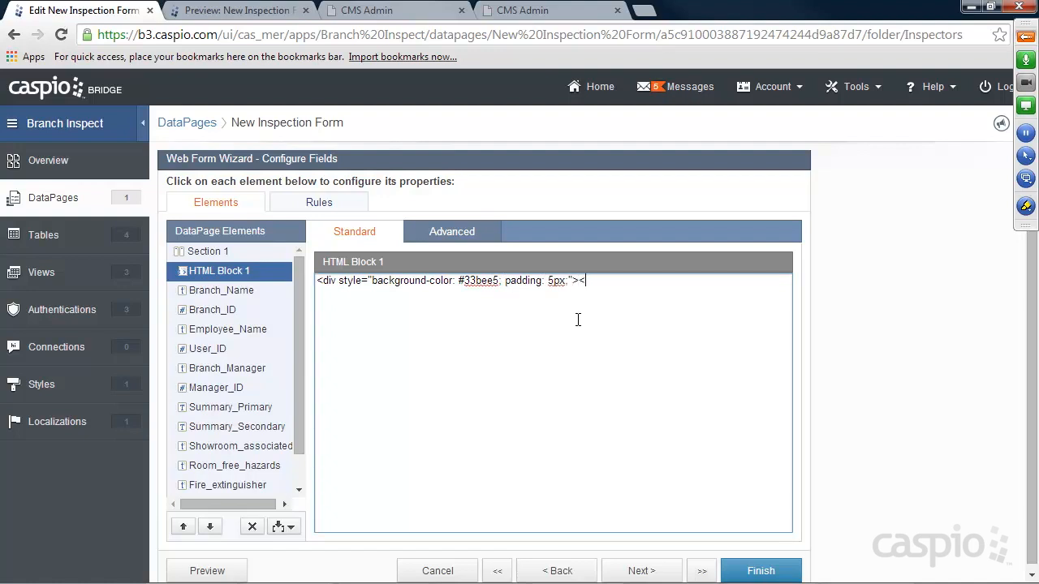
{"action": "type", "text": "h10 style=\"font-famil"}
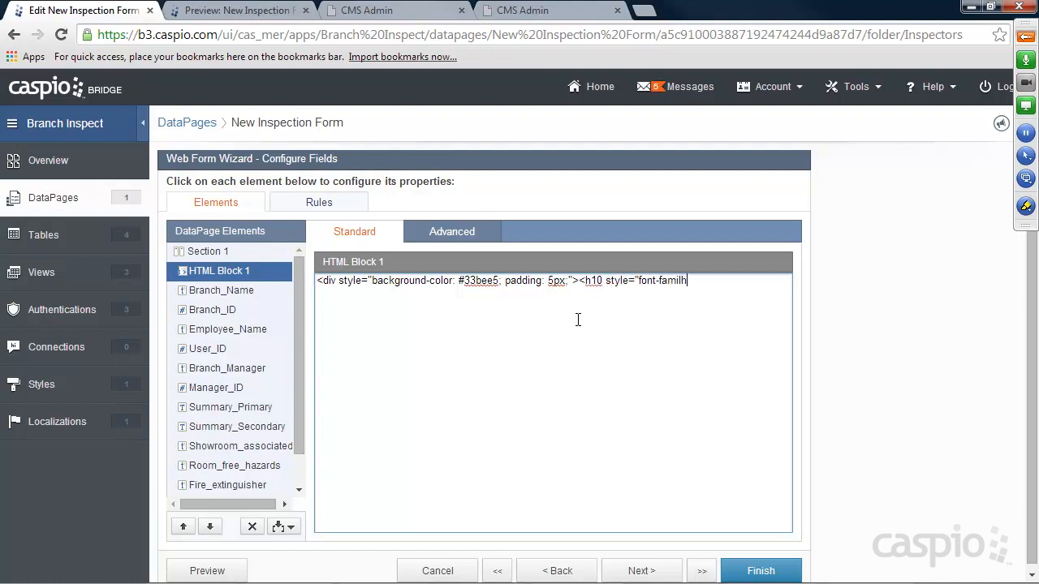
{"action": "type", "text": "y: airal, san"}
{"action": "type", "text": "s"}
{"action": "type", "text": "-se"}
{"action": "type", "text": "rif"}
{"action": "type", "text": " cp;pr"}
{"action": "key", "text": "BackSpace"}
{"action": "key", "text": "BackSpace"}
{"action": "key", "text": "BackSpace"}
{"action": "key", "text": "BackSpace"}
{"action": "type", "text": "olor"}
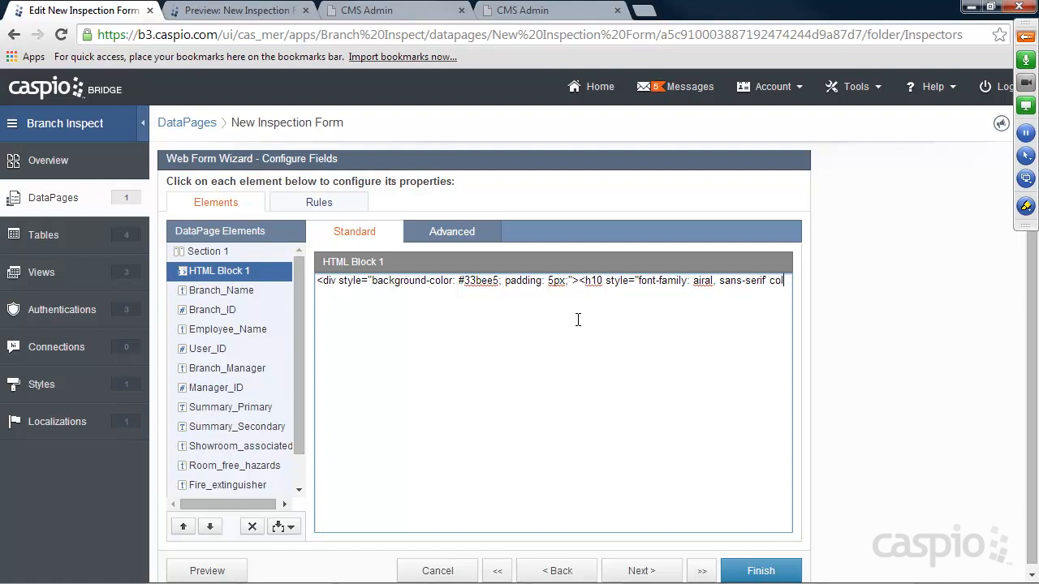
{"action": "type", "text": ": #ffffff; for"}
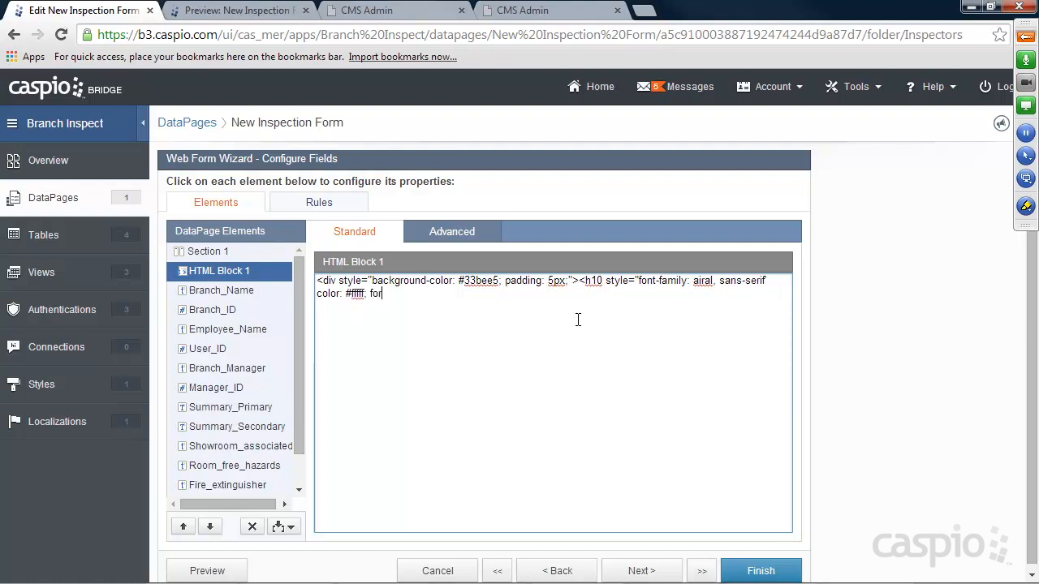
{"action": "key", "text": "BackSpace"}
{"action": "type", "text": "nt-size: 14px;\">"}
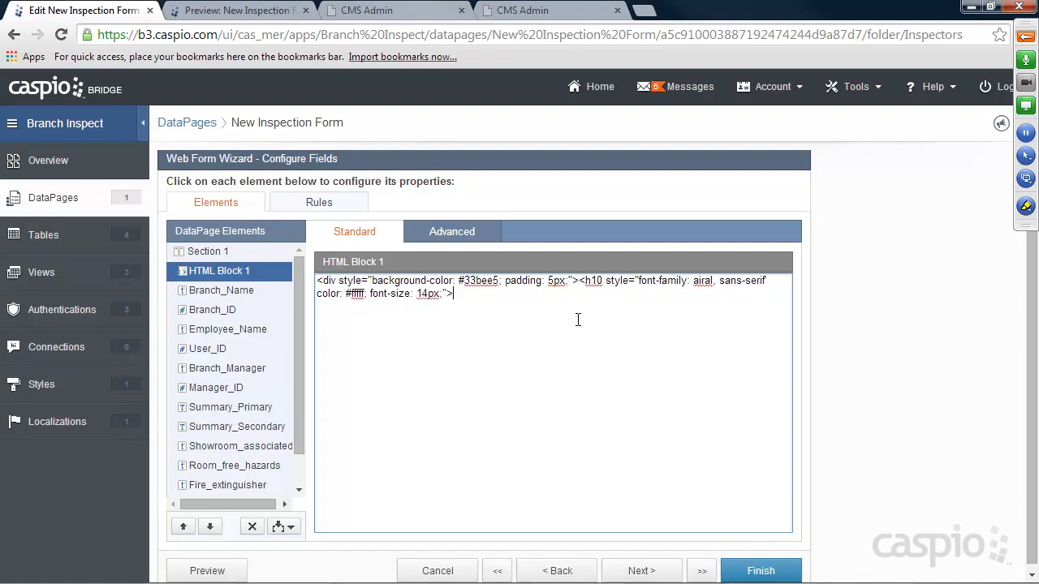
{"action": "type", "text": "Summary"}
{"action": "key", "text": "BackSpace"}
{"action": "key", "text": "BackSpace"}
{"action": "key", "text": "BackSpace"}
{"action": "type", "text": "mary</h10></div"}
{"action": "left_click", "coordinate": [769, 572]}
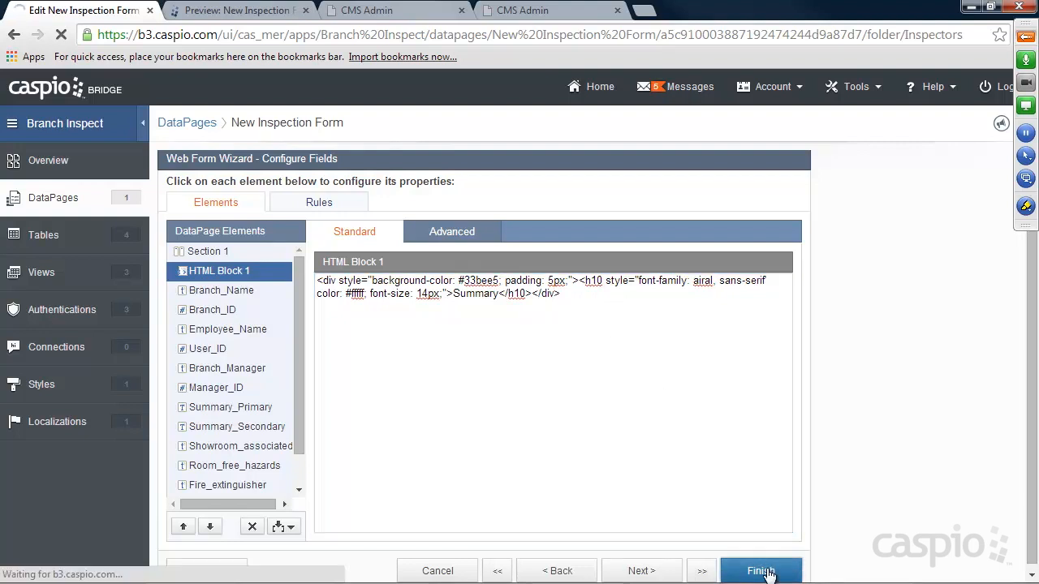
Reload the form preview and highlight the blue Summary header text.
{"action": "left_click", "coordinate": [235, 9]}
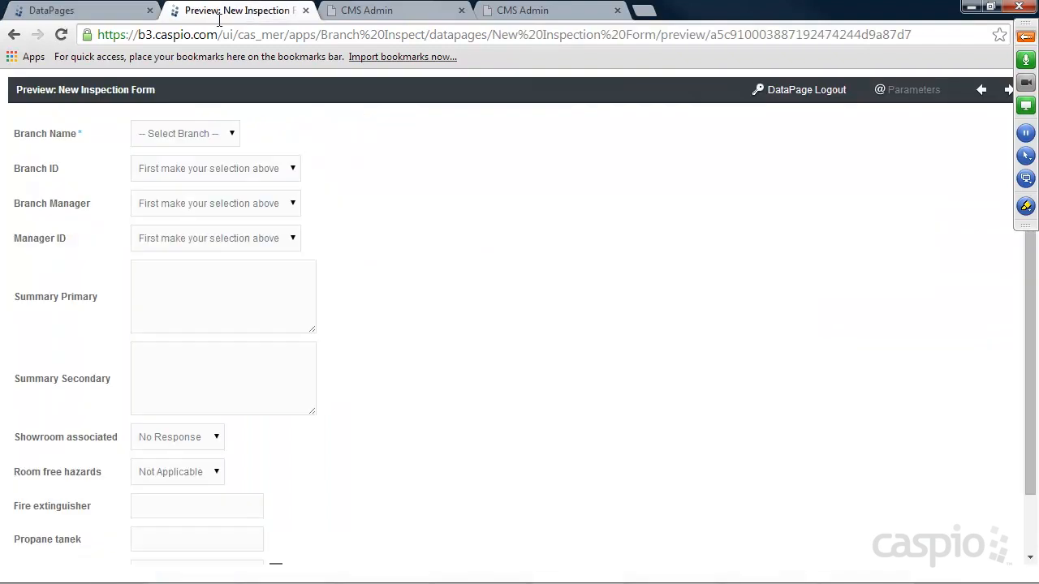
{"action": "left_click", "coordinate": [61, 34]}
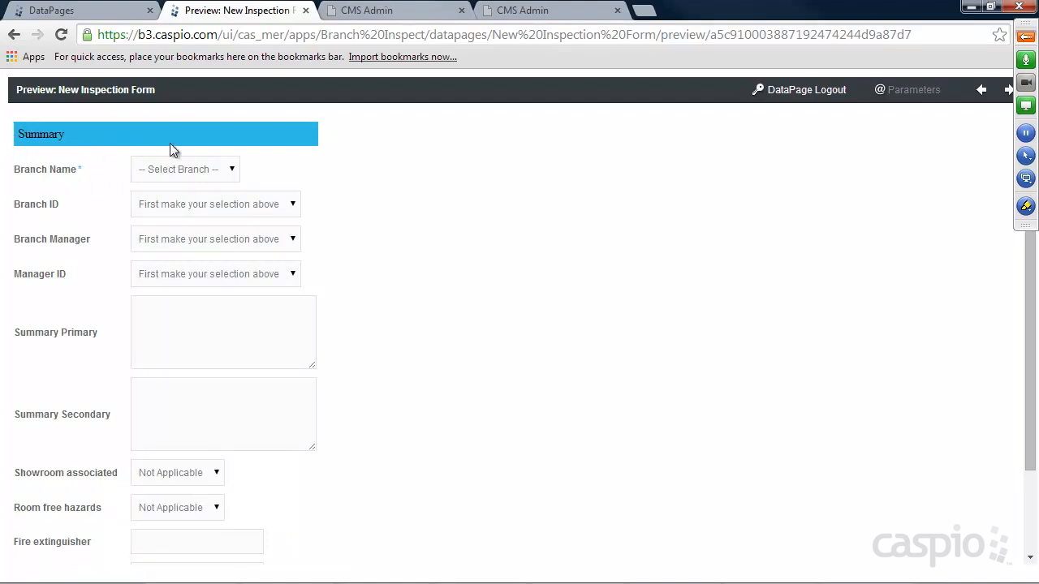
{"action": "left_click_drag", "start_coordinate": [72, 136], "coordinate": [15, 134]}
Reopen the New Inspection Form at its field configuration step.
{"action": "left_click", "coordinate": [85, 11]}
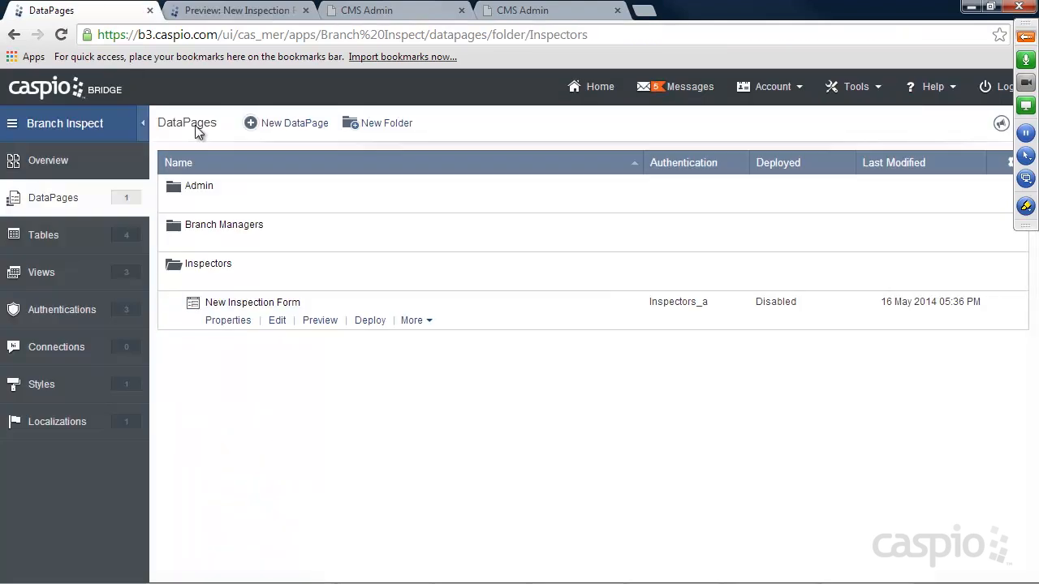
{"action": "left_click", "coordinate": [276, 320]}
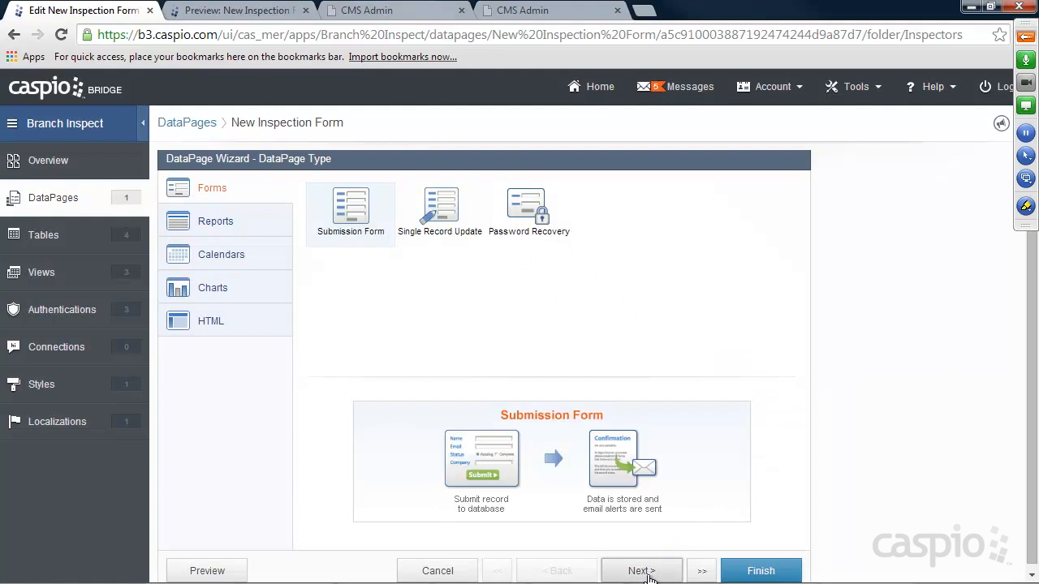
{"action": "left_click", "coordinate": [641, 571]}
{"action": "left_click", "coordinate": [641, 571]}
{"action": "left_click", "coordinate": [641, 571]}
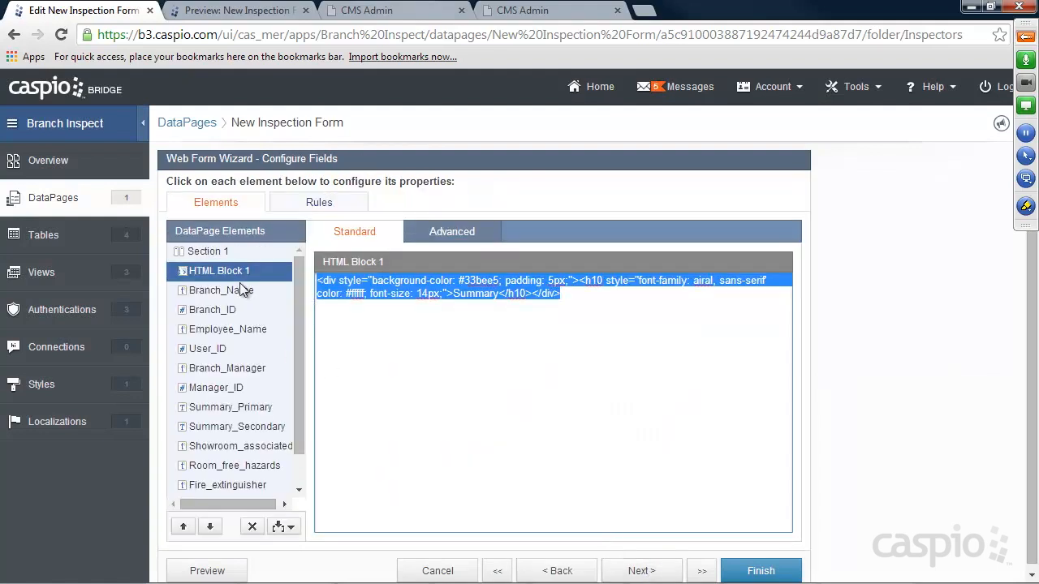
Correct the heading code to colour #ffffff and font 'arial', then save.
{"action": "left_click", "coordinate": [547, 294]}
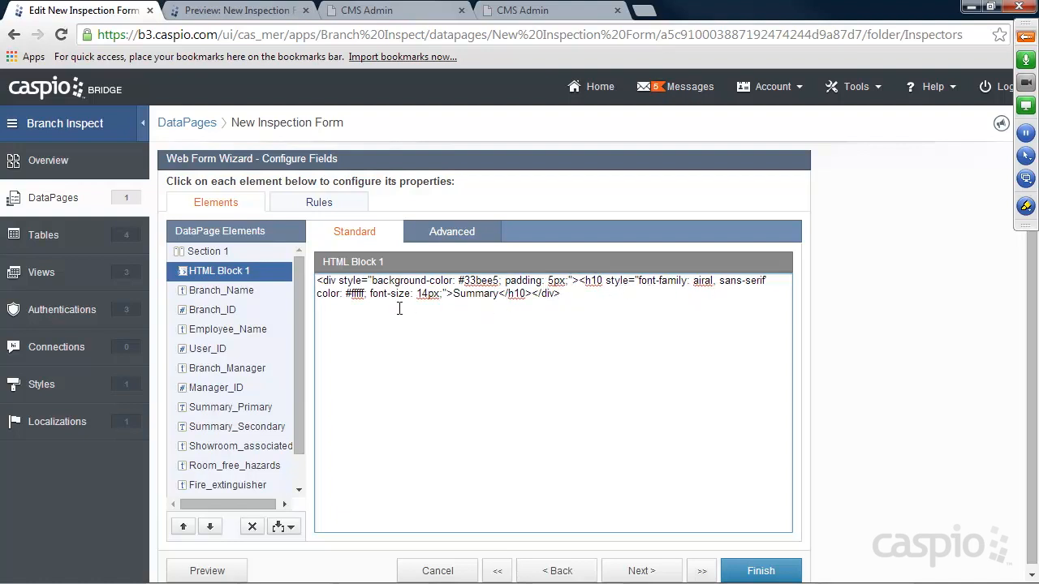
{"action": "type", "text": "f"}
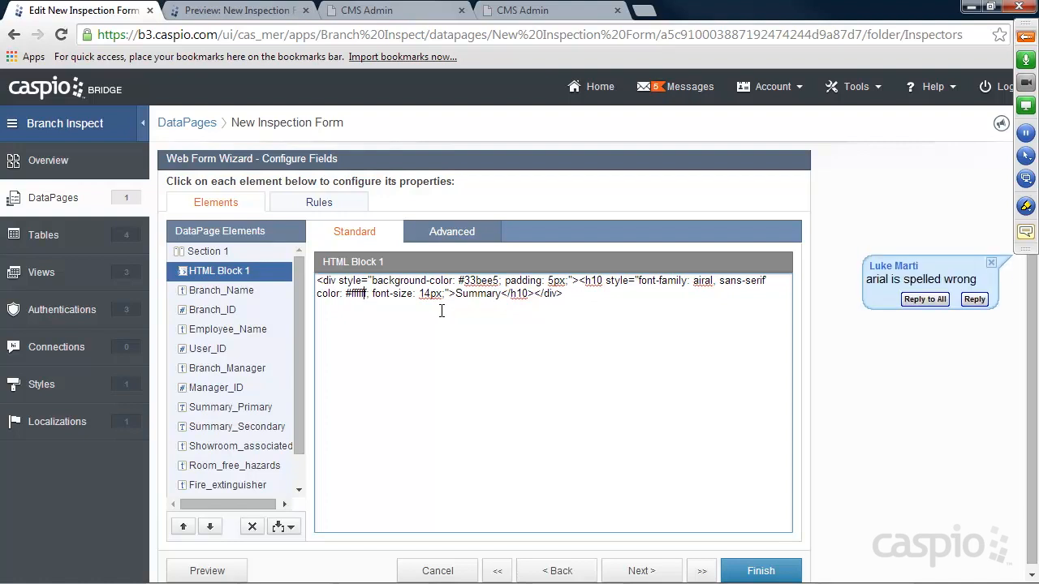
{"action": "left_click", "coordinate": [703, 281]}
{"action": "key", "text": "BackSpace"}
{"action": "key", "text": "BackSpace"}
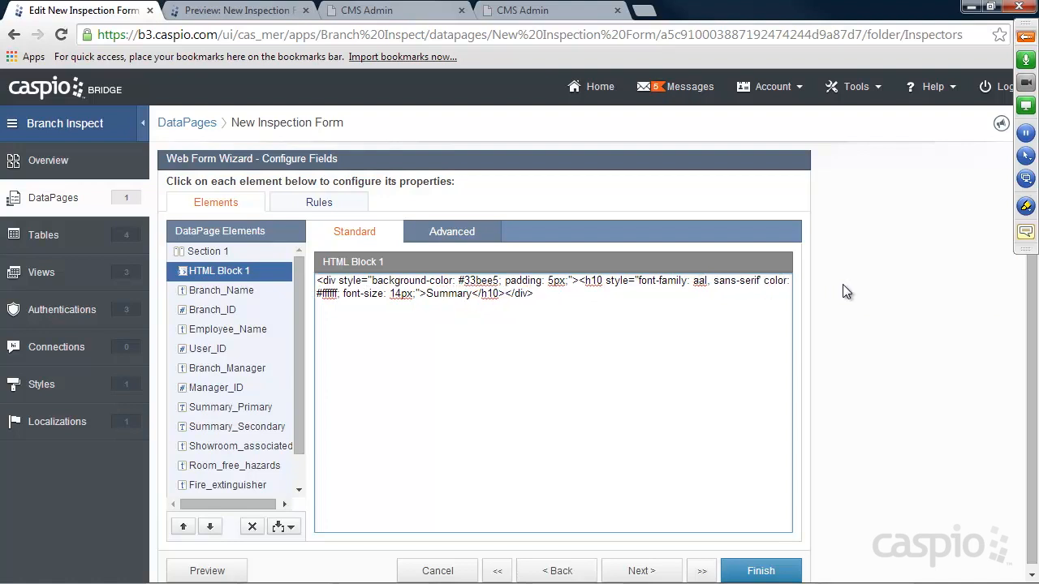
{"action": "type", "text": "ri"}
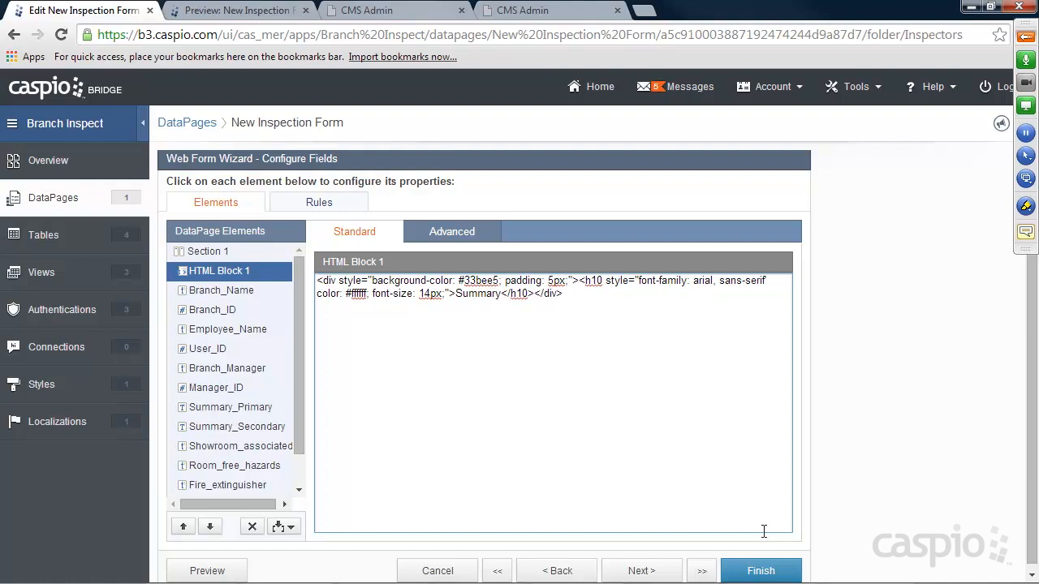
{"action": "left_click", "coordinate": [760, 572]}
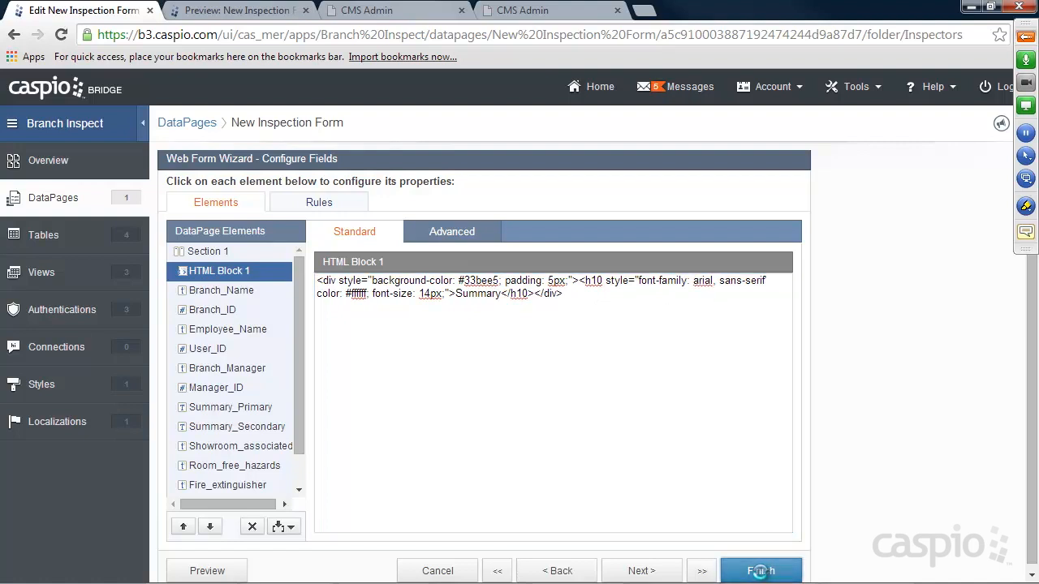
Check the form preview and reopen the New Inspection Form for editing.
{"action": "left_click", "coordinate": [243, 16]}
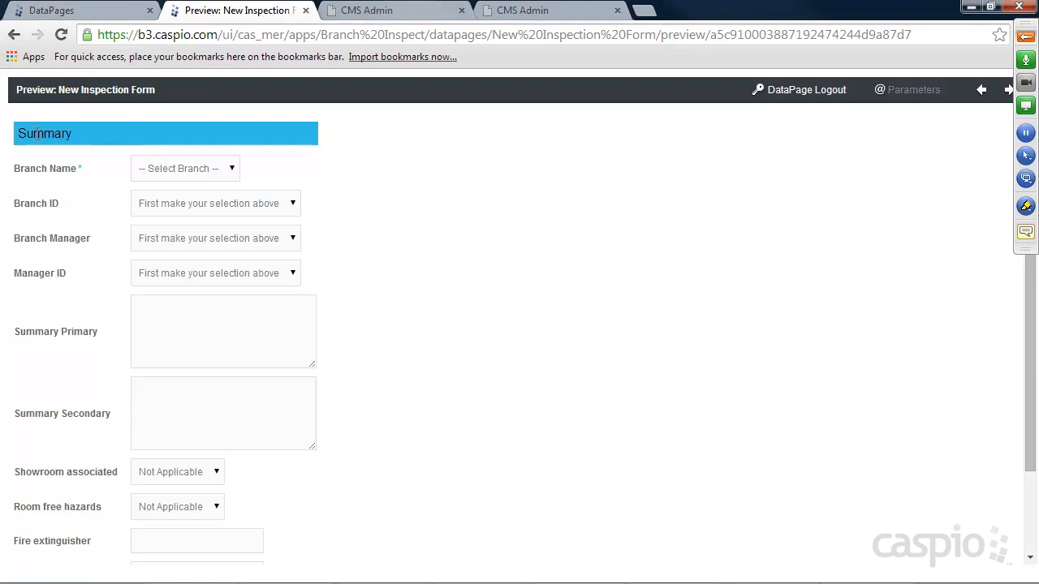
{"action": "left_click", "coordinate": [81, 10]}
{"action": "left_click", "coordinate": [282, 320]}
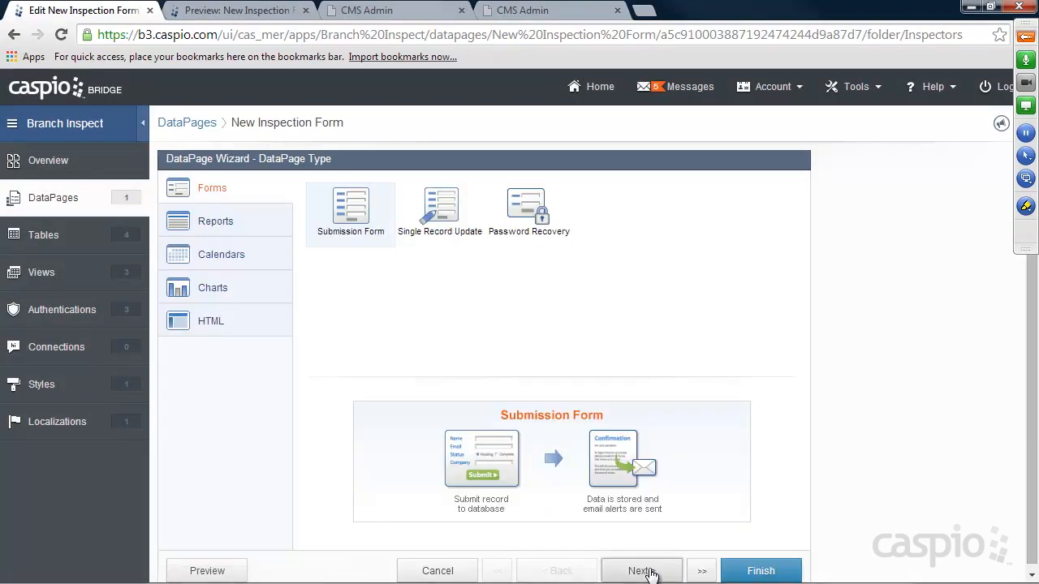
Change the heading colour to #fff, add ';' after sans-serif, and save.
{"action": "left_click", "coordinate": [649, 571]}
{"action": "left_click", "coordinate": [650, 572]}
{"action": "left_click", "coordinate": [649, 572]}
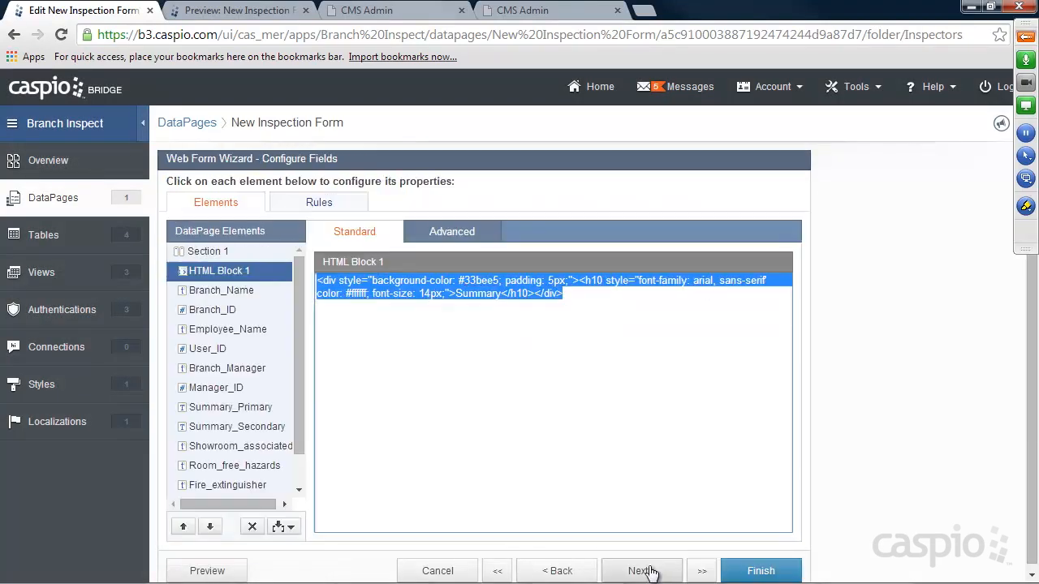
{"action": "left_click", "coordinate": [521, 300]}
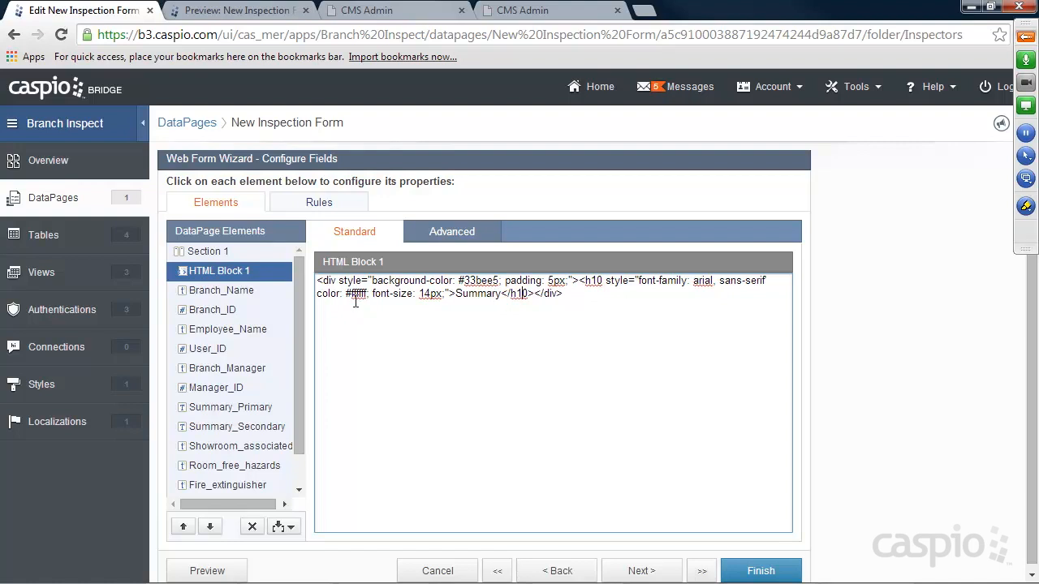
{"action": "type", "text": "fff"}
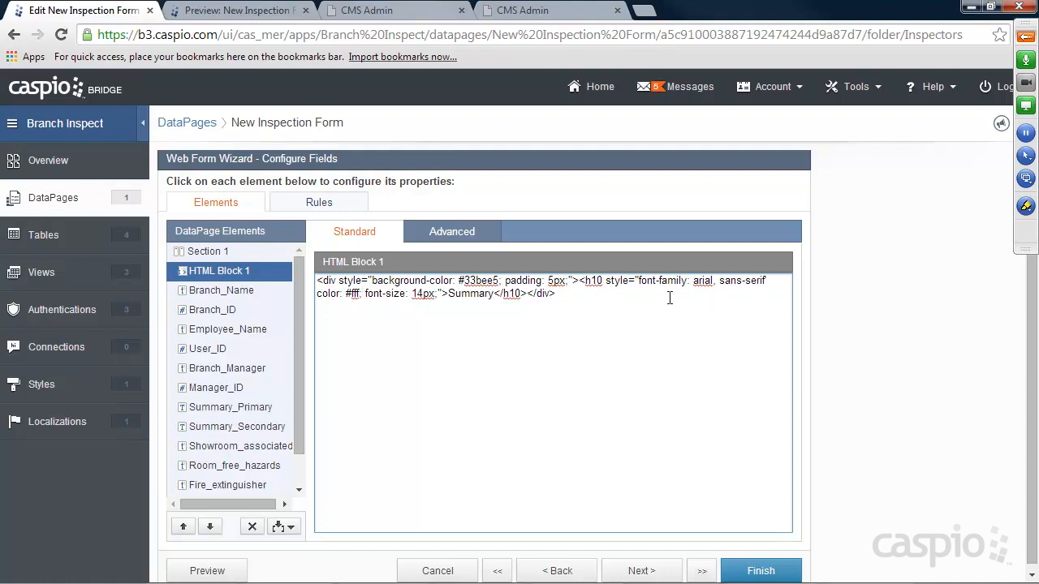
{"action": "left_click", "coordinate": [768, 281]}
{"action": "type", "text": ";"}
{"action": "left_click", "coordinate": [761, 572]}
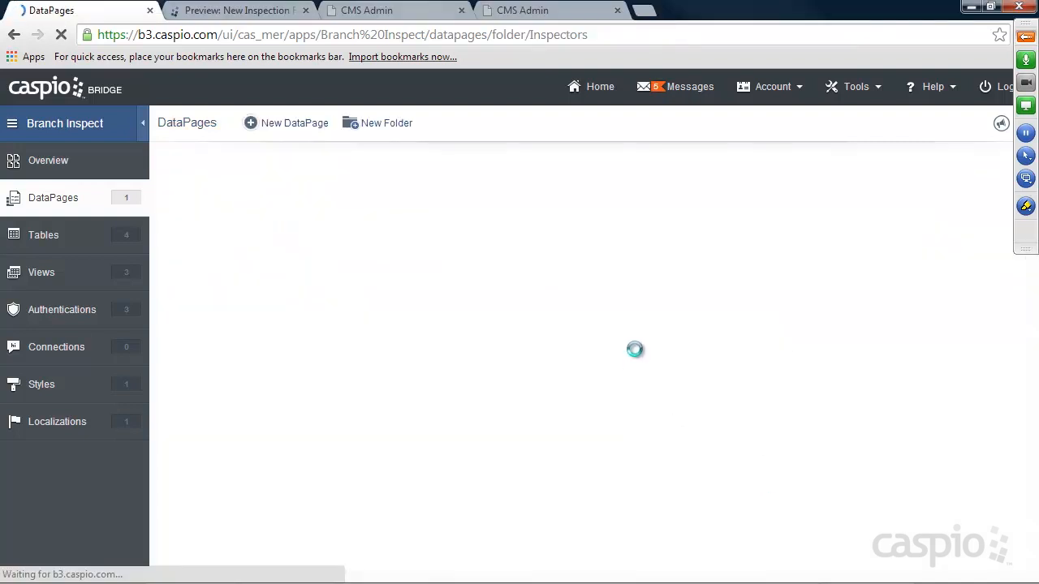
Reload the preview and reopen the New Inspection Form for editing.
{"action": "left_click", "coordinate": [227, 7]}
{"action": "left_click", "coordinate": [61, 35]}
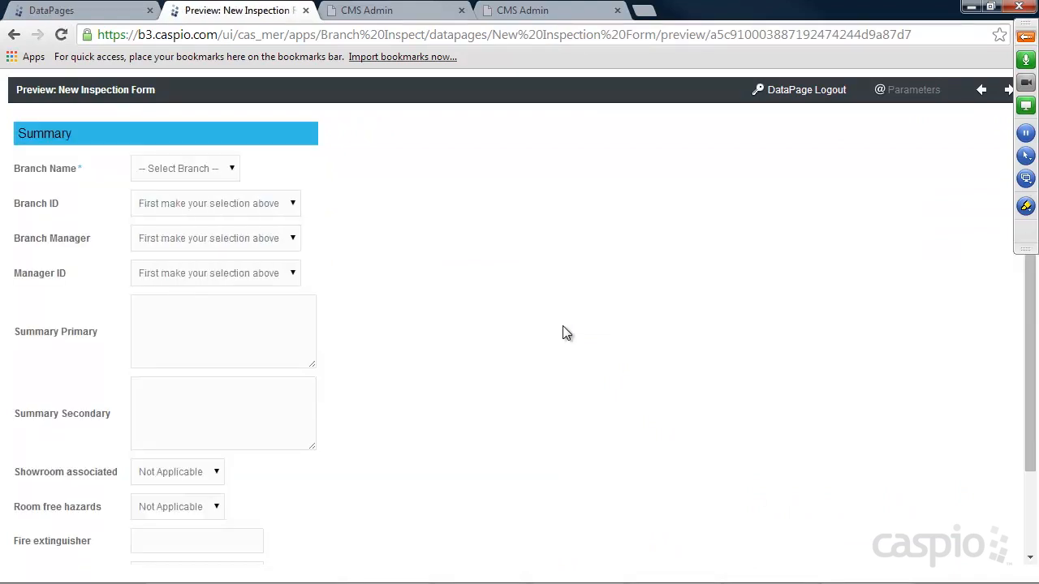
{"action": "left_click", "coordinate": [87, 12]}
{"action": "left_click", "coordinate": [277, 321]}
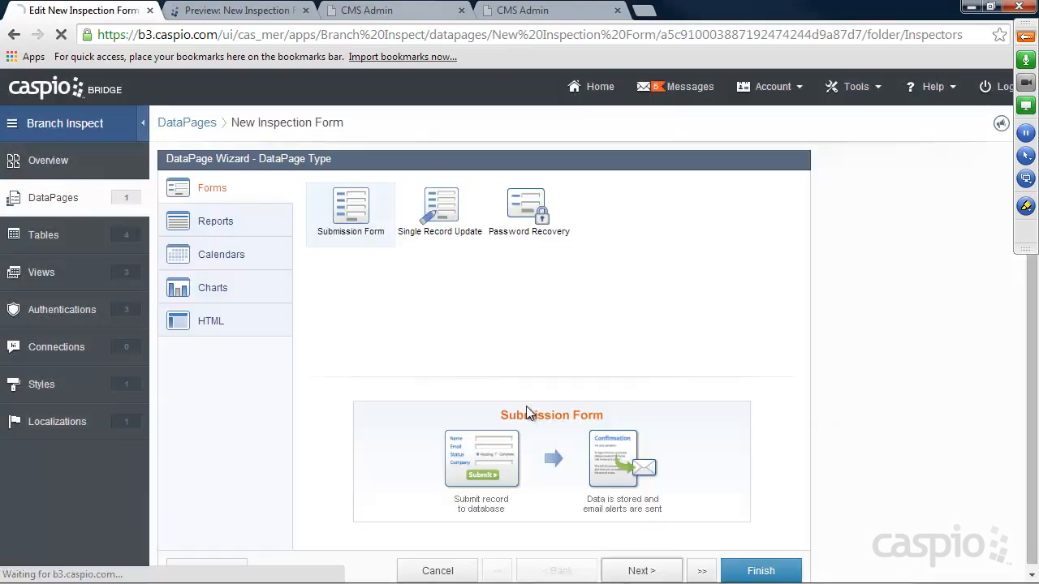
Copy the Summary heading code and select the Showroom_associated field.
{"action": "left_click", "coordinate": [641, 571]}
{"action": "left_click", "coordinate": [641, 571]}
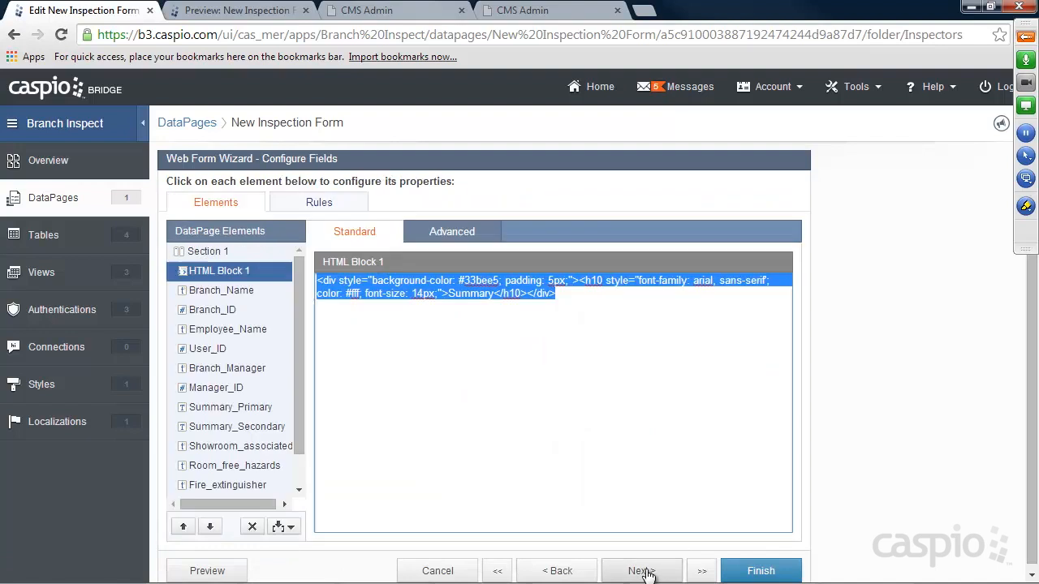
{"action": "left_click", "coordinate": [422, 318]}
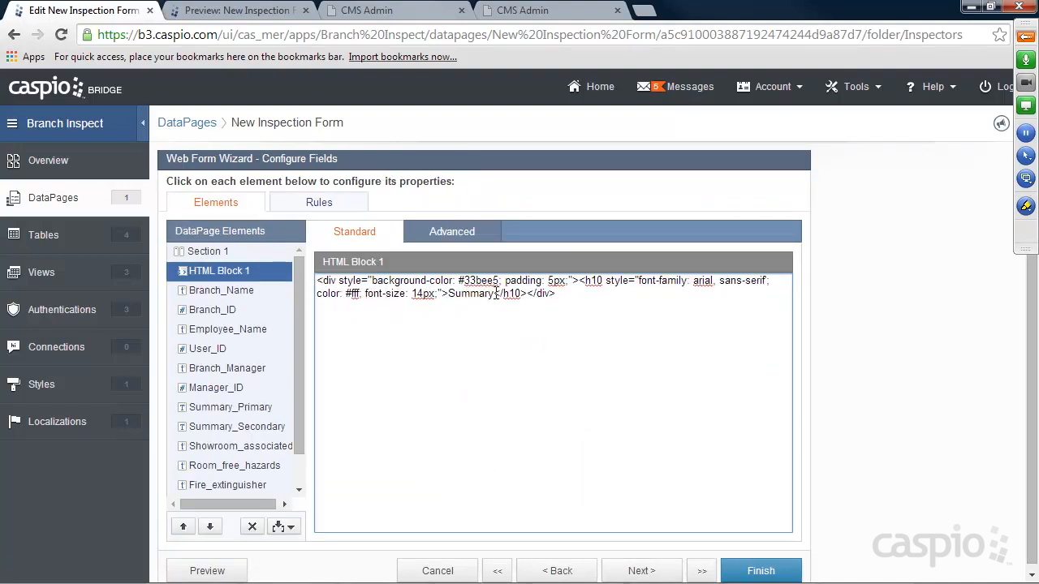
{"action": "left_click_drag", "start_coordinate": [573, 295], "coordinate": [317, 281]}
{"action": "key", "text": "ctrl+c"}
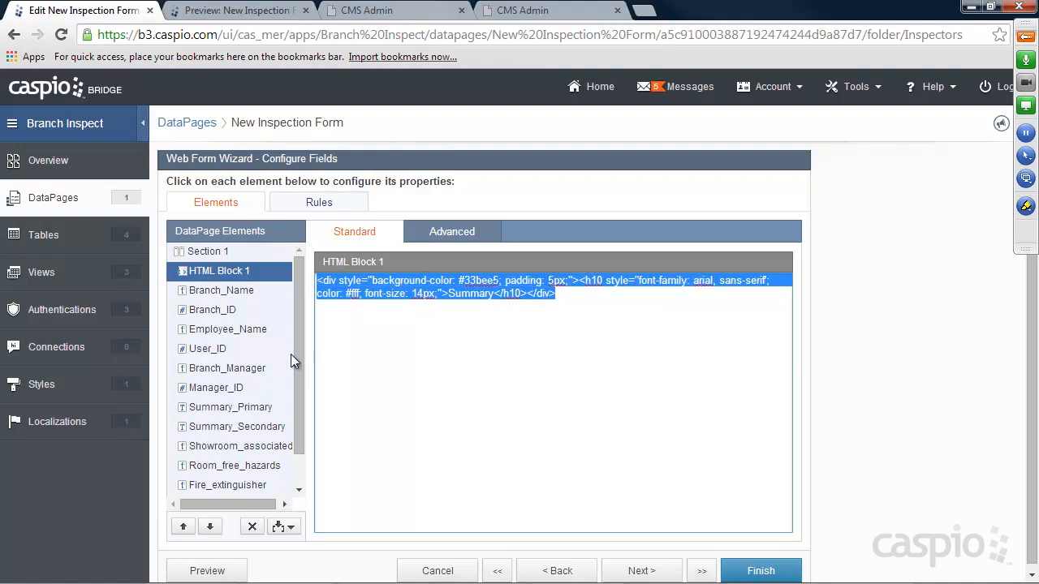
{"action": "left_click_drag", "start_coordinate": [297, 354], "coordinate": [298, 376]}
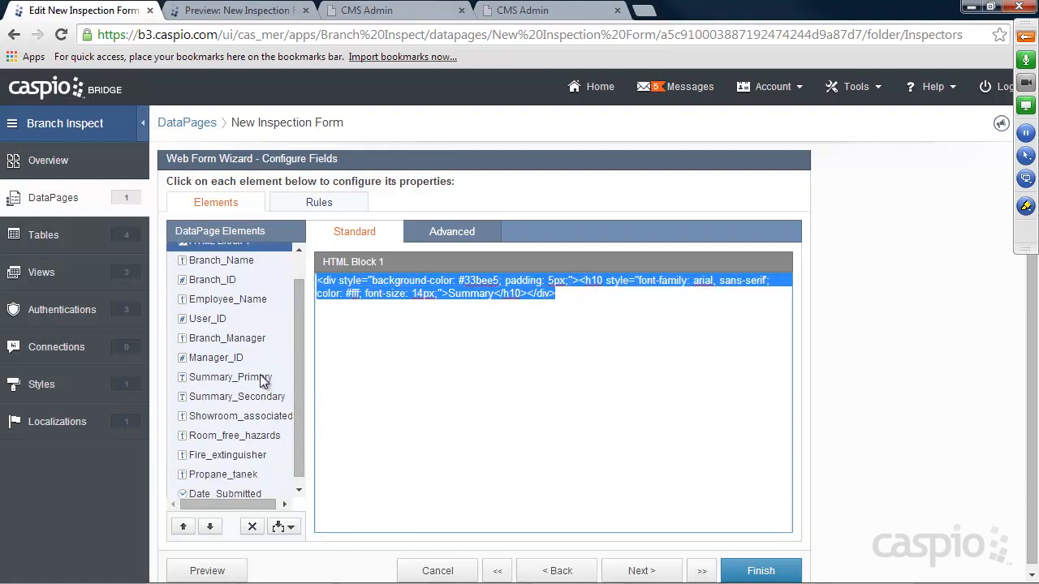
{"action": "left_click", "coordinate": [262, 378]}
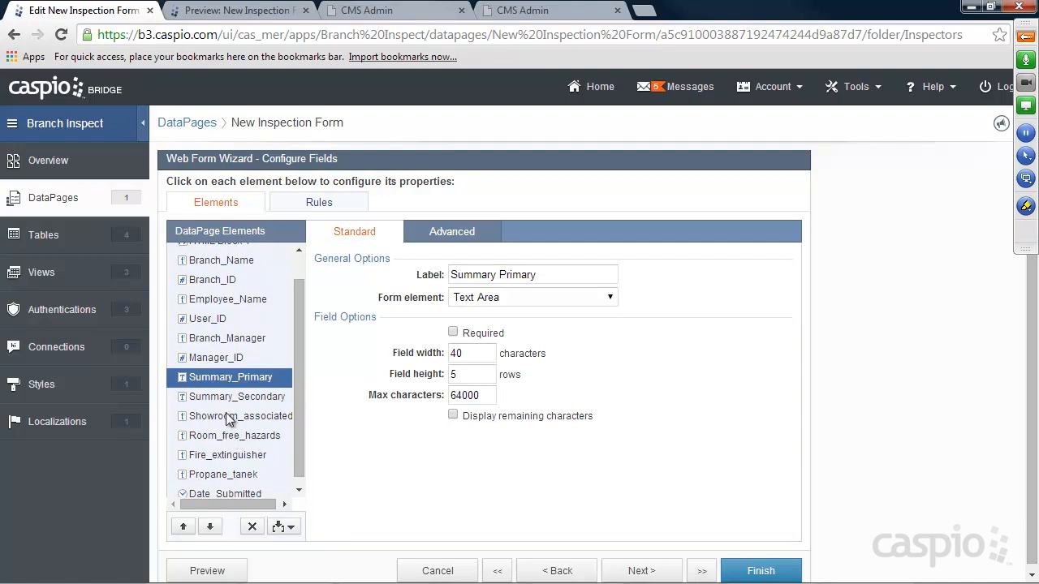
{"action": "left_click", "coordinate": [232, 417]}
Insert an HTML block above Showroom_associated with the pasted header retitled 'Showroom'.
{"action": "left_click", "coordinate": [282, 526]}
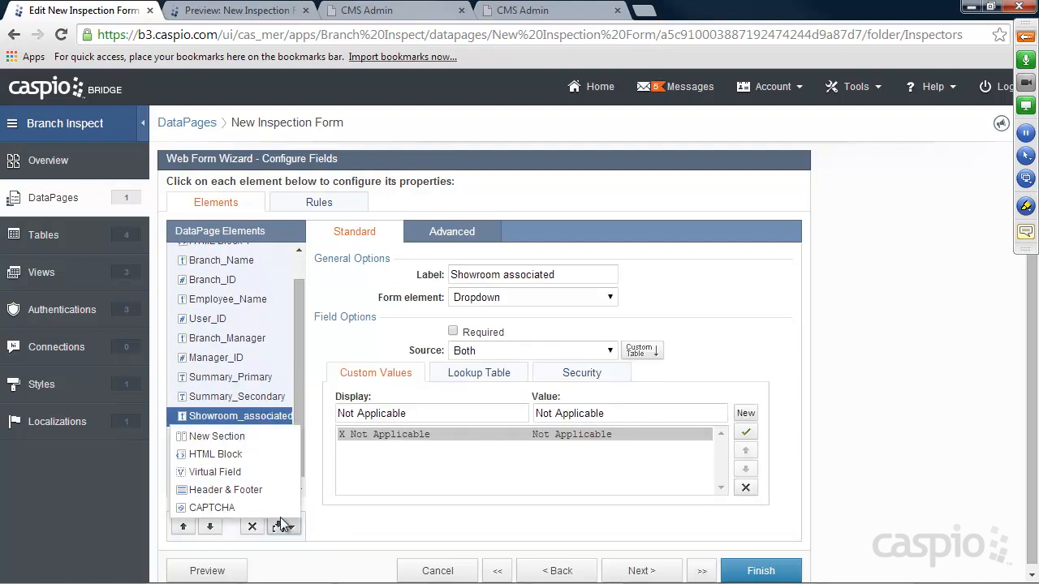
{"action": "left_click", "coordinate": [248, 452]}
{"action": "key", "text": "ctrl+v"}
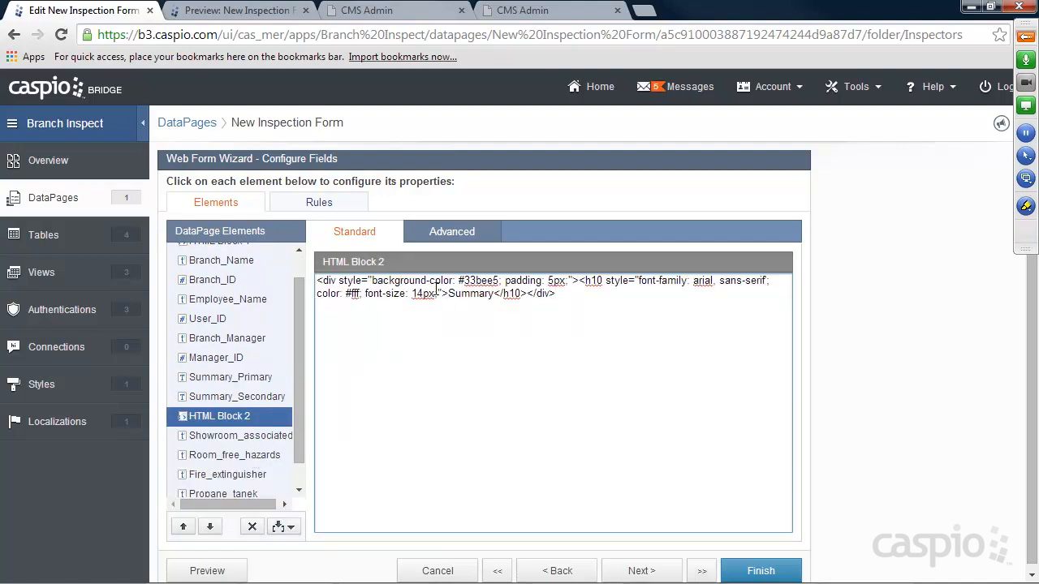
{"action": "left_click_drag", "start_coordinate": [449, 293], "coordinate": [491, 293]}
{"action": "type", "text": "Showroom"}
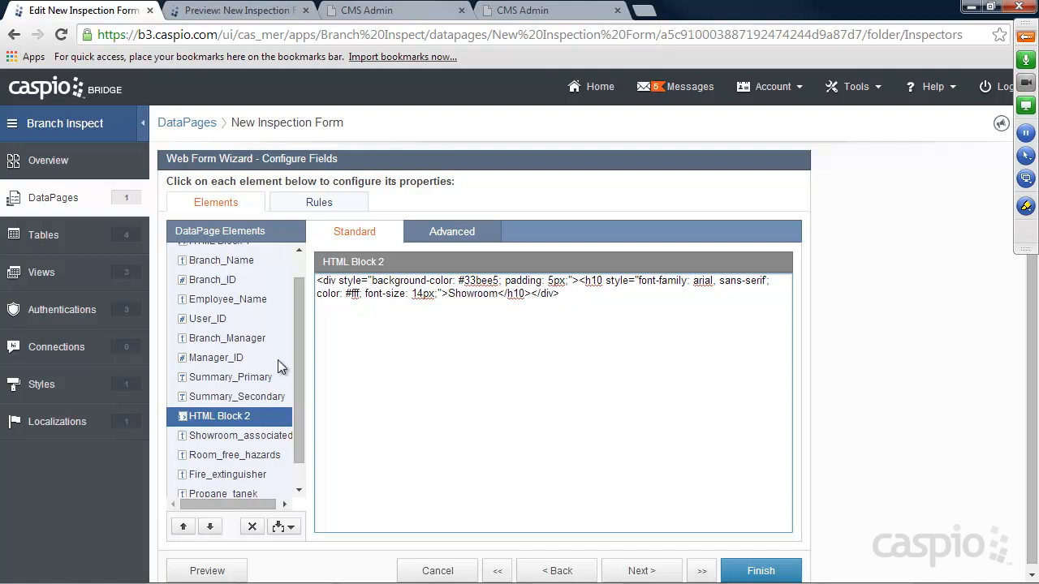
{"action": "scroll", "coordinate": [301, 389], "scroll_direction": "down", "scroll_amount": 1}
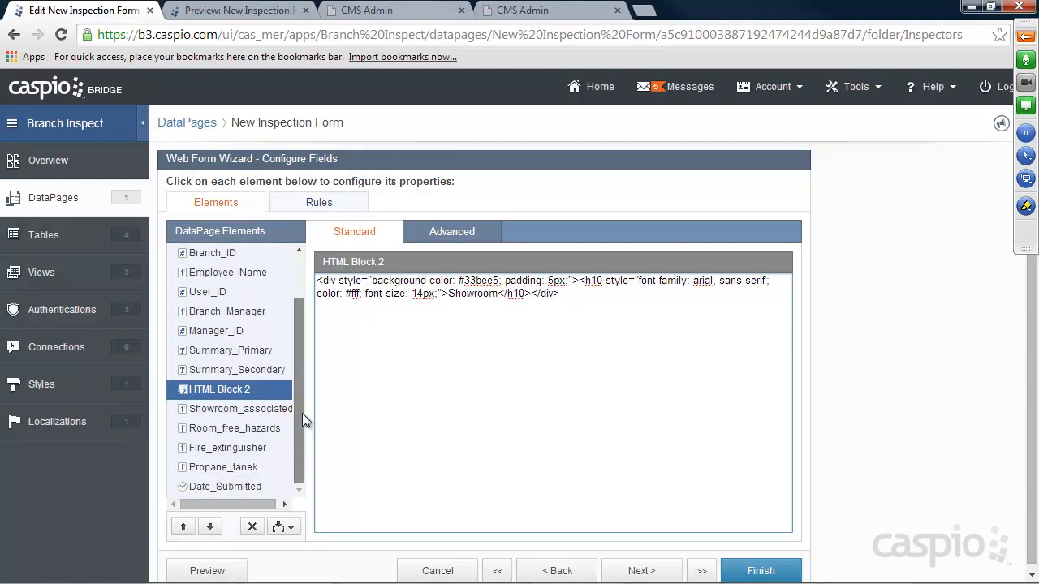
{"action": "left_click", "coordinate": [231, 469]}
{"action": "left_click", "coordinate": [291, 526]}
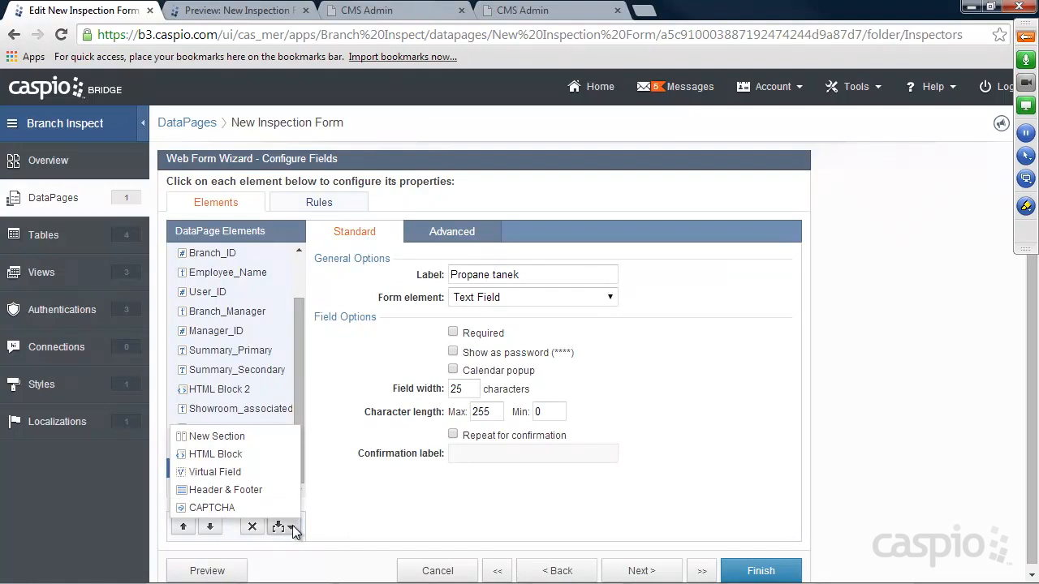
Insert an HTML block above Propane_tanek with the header retitled 'Propane' and colour #ffffff.
{"action": "left_click", "coordinate": [231, 455]}
{"action": "key", "text": "ctrl+v"}
{"action": "left_click_drag", "start_coordinate": [448, 293], "coordinate": [493, 297]}
{"action": "type", "text": "Propane"}
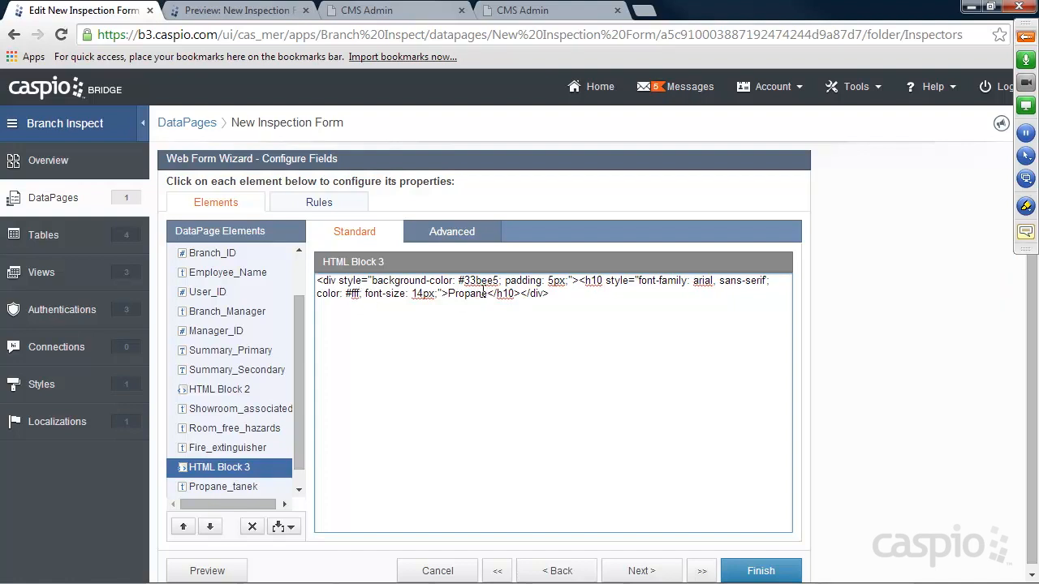
{"action": "type", "text": "fff"}
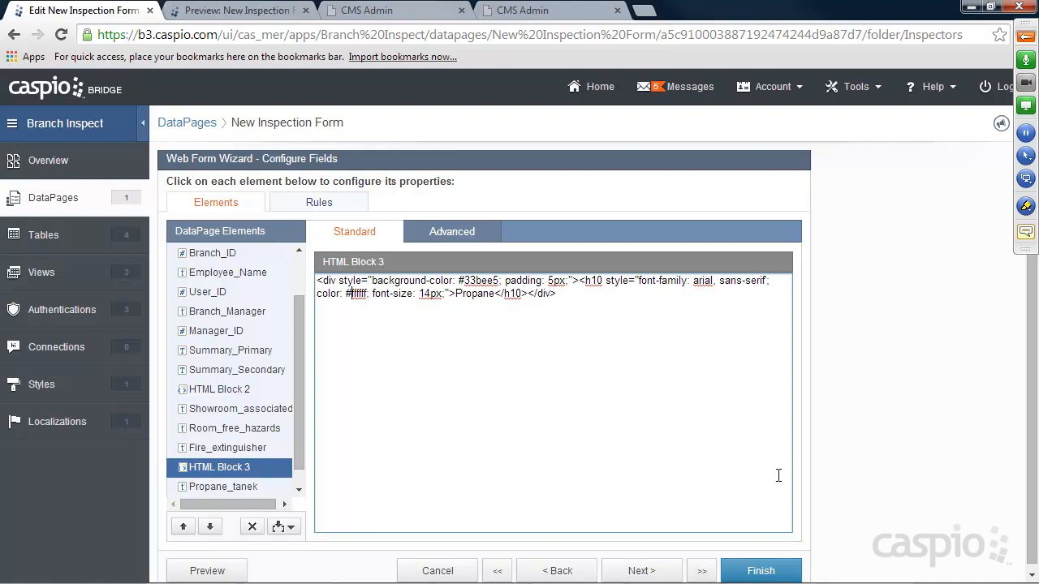
Save the form and scroll its preview to see the Summary, Showroom and Propane headings.
{"action": "left_click", "coordinate": [761, 570]}
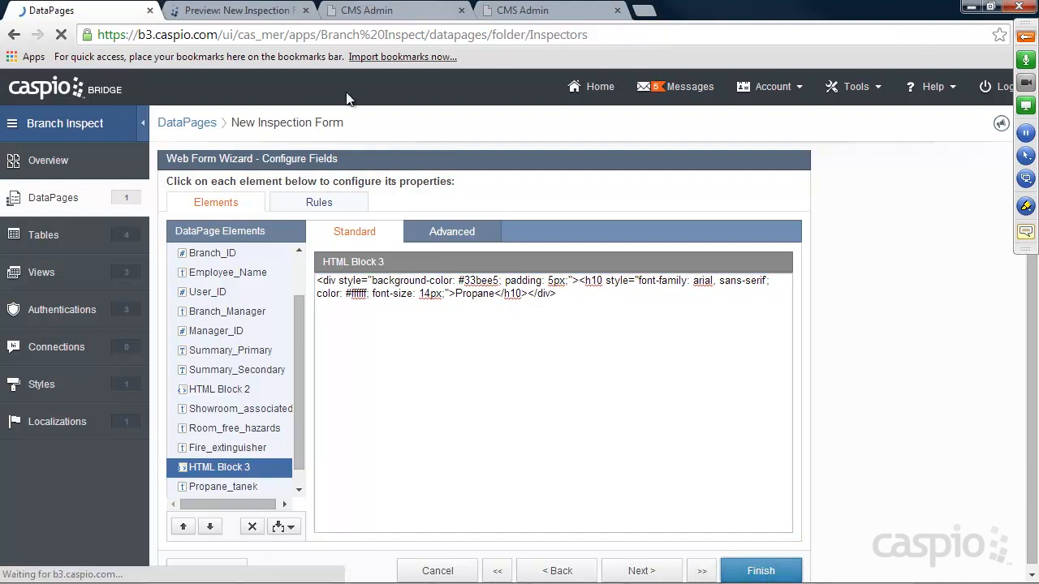
{"action": "left_click", "coordinate": [241, 10]}
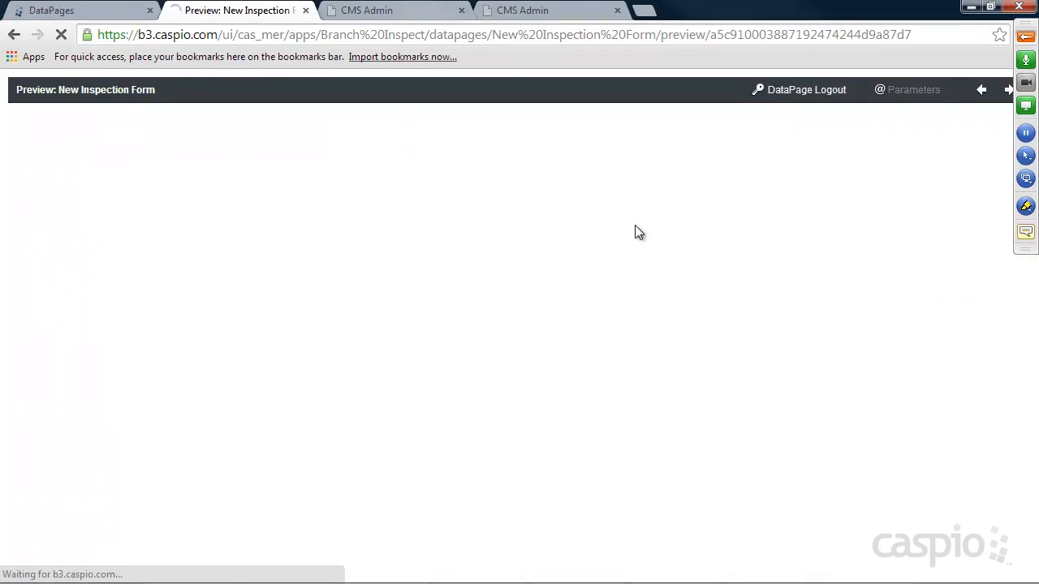
{"action": "scroll", "coordinate": [524, 220], "scroll_direction": "down", "scroll_amount": 3}
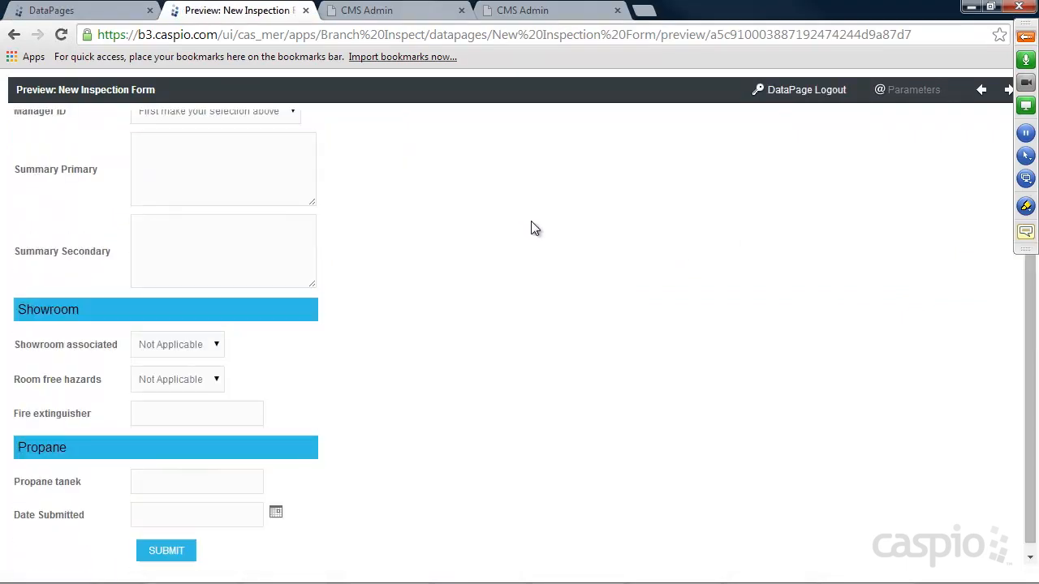
{"action": "scroll", "coordinate": [582, 242], "scroll_direction": "up", "scroll_amount": 2}
{"action": "scroll", "coordinate": [579, 237], "scroll_direction": "down", "scroll_amount": 2}
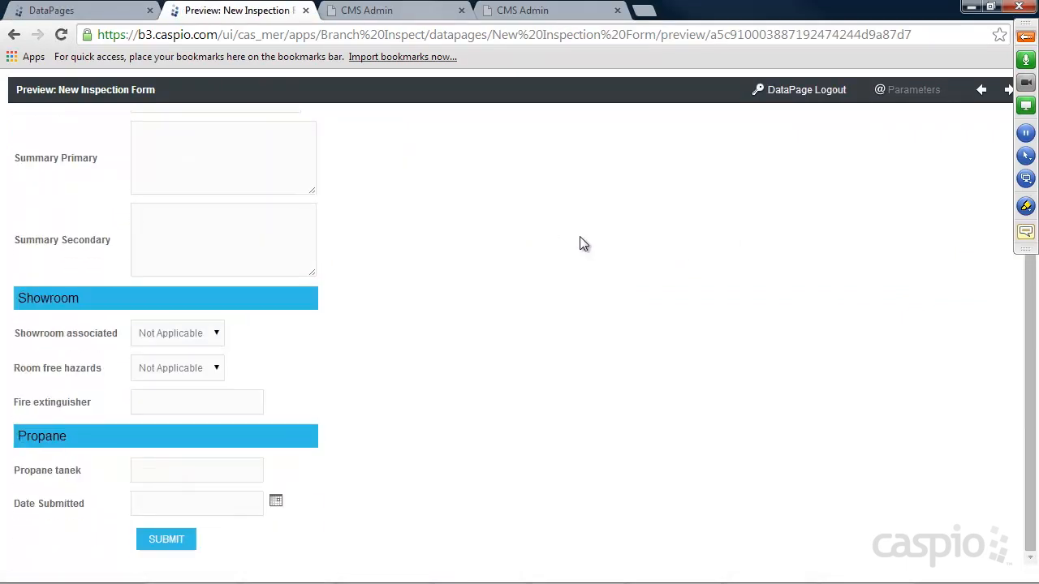
Scroll through the live inspection form on the CMS Admin site for comparison.
{"action": "left_click", "coordinate": [410, 11]}
{"action": "scroll", "coordinate": [820, 260], "scroll_direction": "down", "scroll_amount": 3}
{"action": "scroll", "coordinate": [820, 260], "scroll_direction": "down", "scroll_amount": 6}
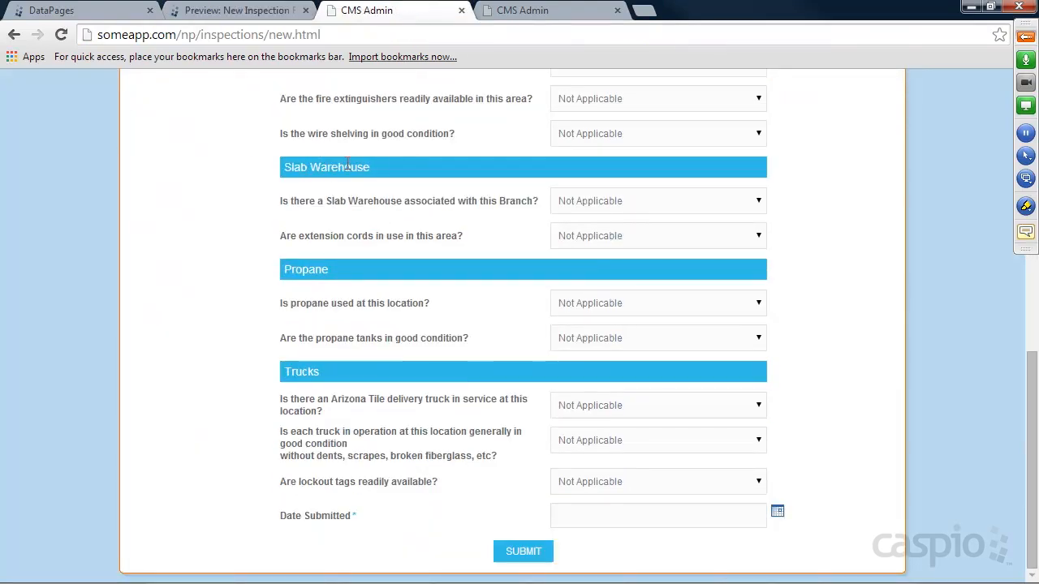
{"action": "scroll", "coordinate": [427, 222], "scroll_direction": "up", "scroll_amount": 3}
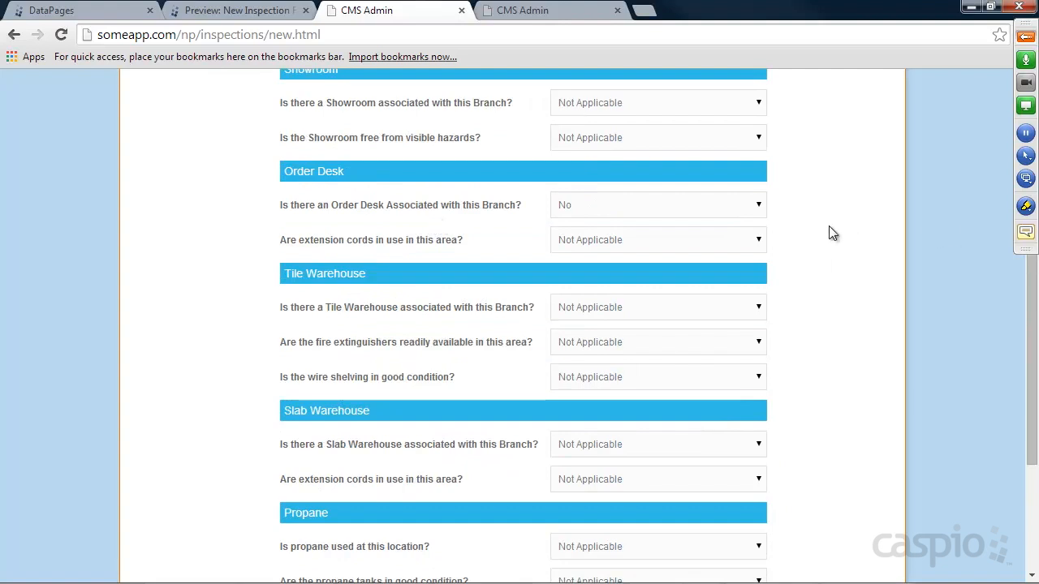
{"action": "scroll", "coordinate": [832, 233], "scroll_direction": "up", "scroll_amount": 5}
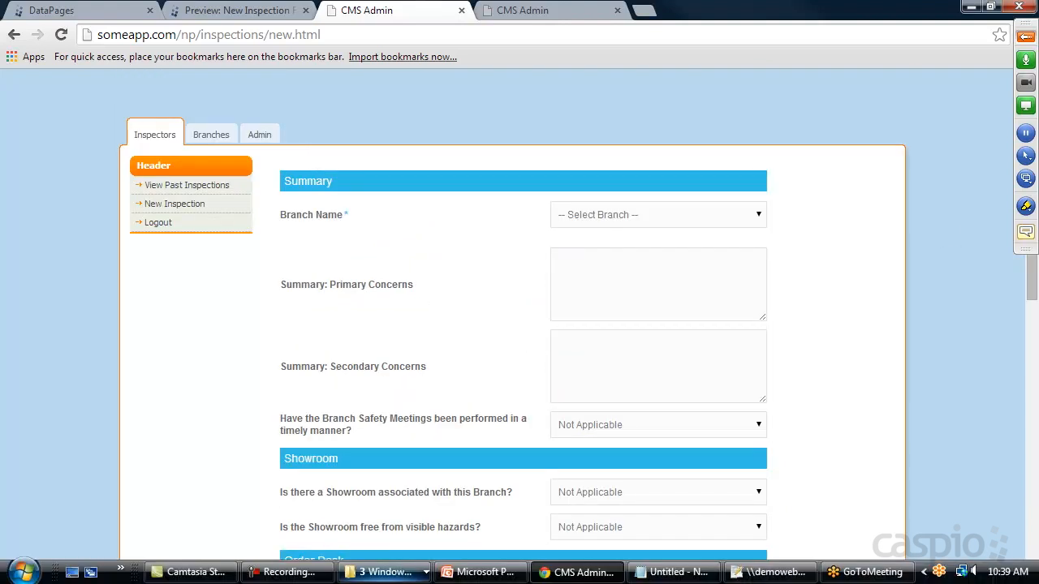
Start a new DataPage from the DataPages list, then cancel the wizard.
{"action": "left_click", "coordinate": [87, 11]}
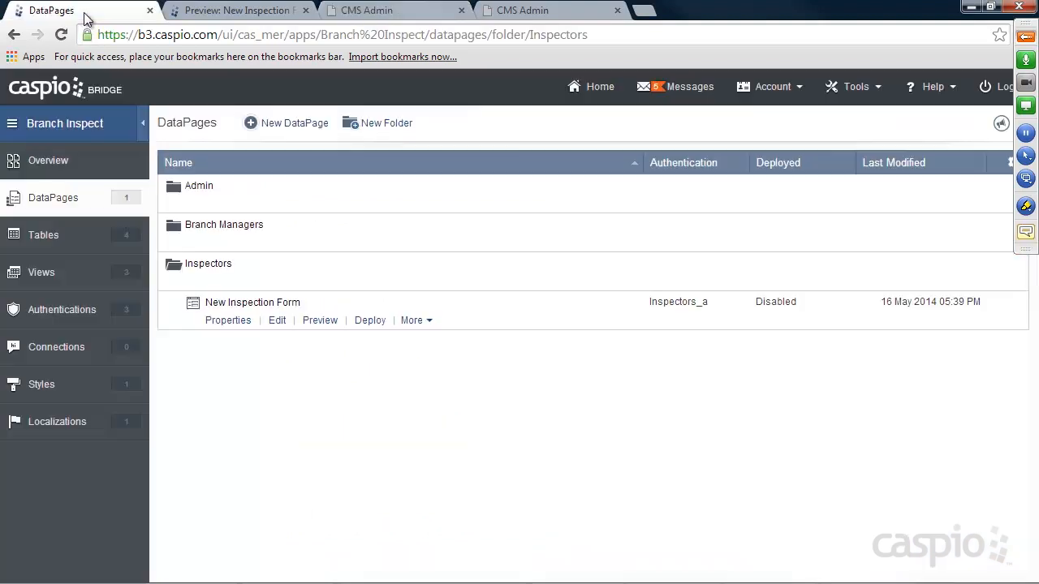
{"action": "mouse_move", "coordinate": [290, 276]}
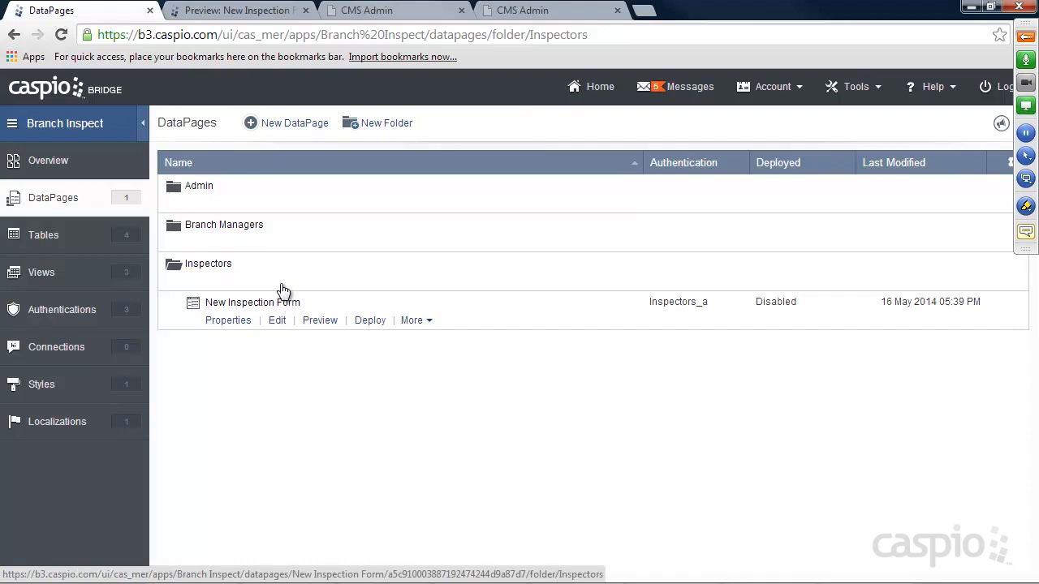
{"action": "left_click", "coordinate": [297, 126]}
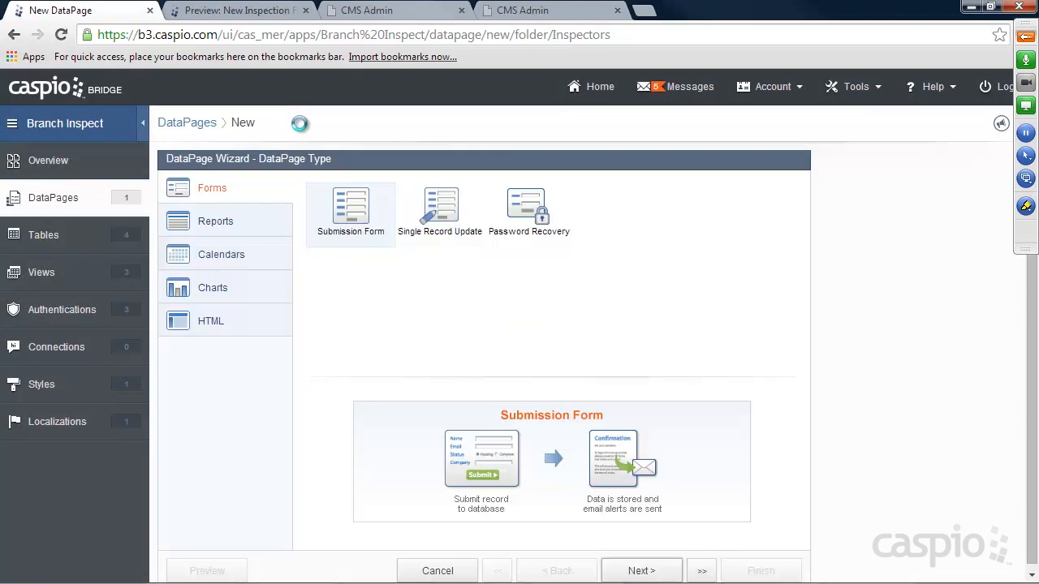
{"action": "left_click", "coordinate": [53, 198]}
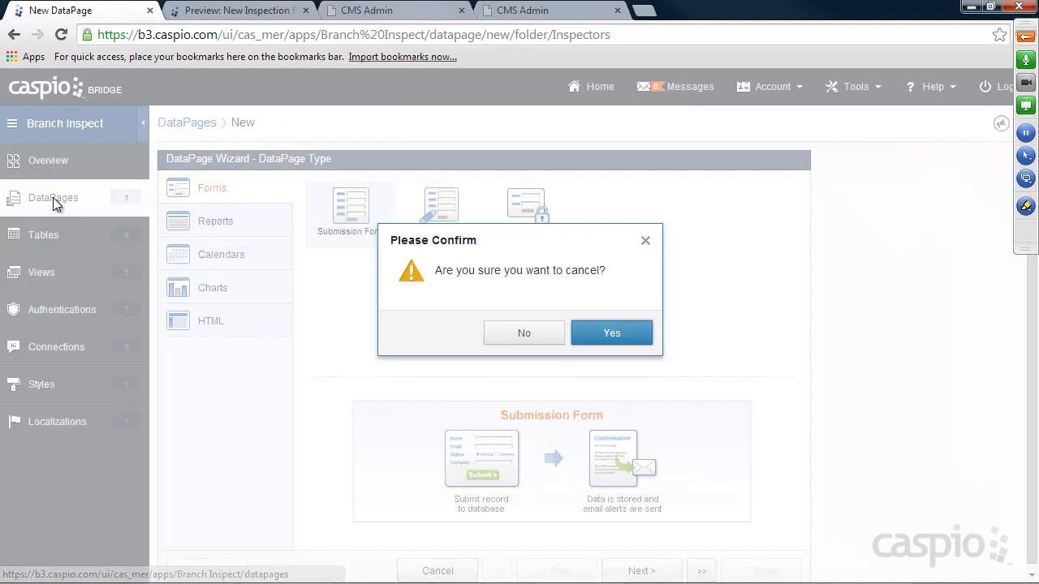
{"action": "left_click", "coordinate": [614, 334]}
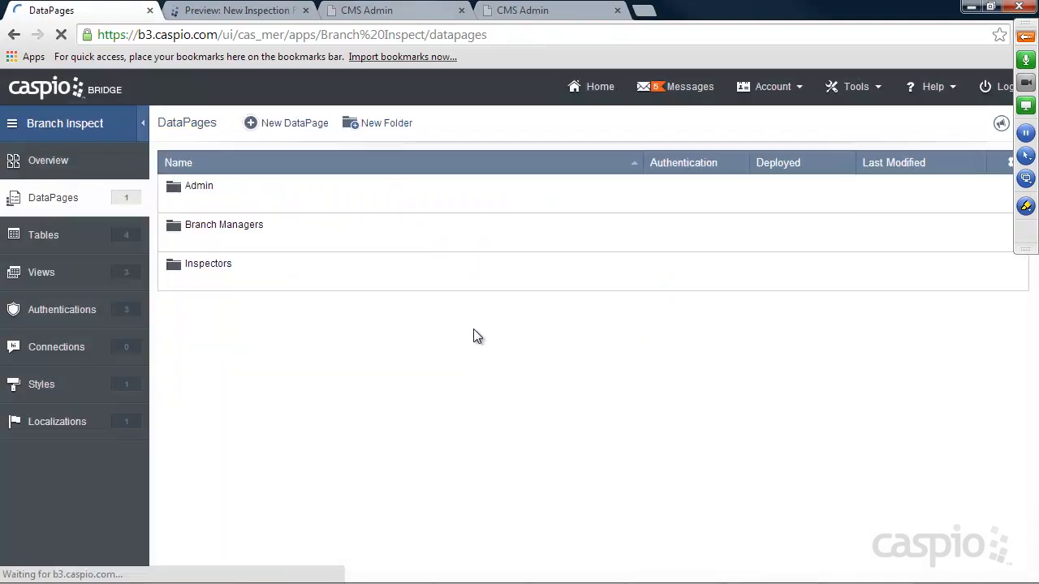
Enable deployment of the New Inspection Form in Inspectors and copy its embed code.
{"action": "left_click", "coordinate": [199, 281]}
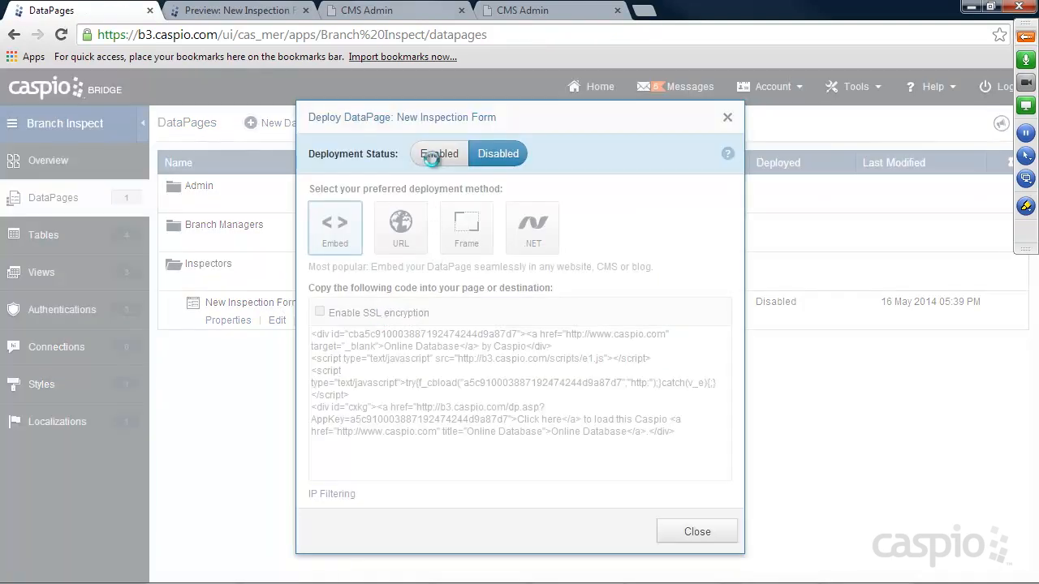
{"action": "left_click", "coordinate": [431, 153]}
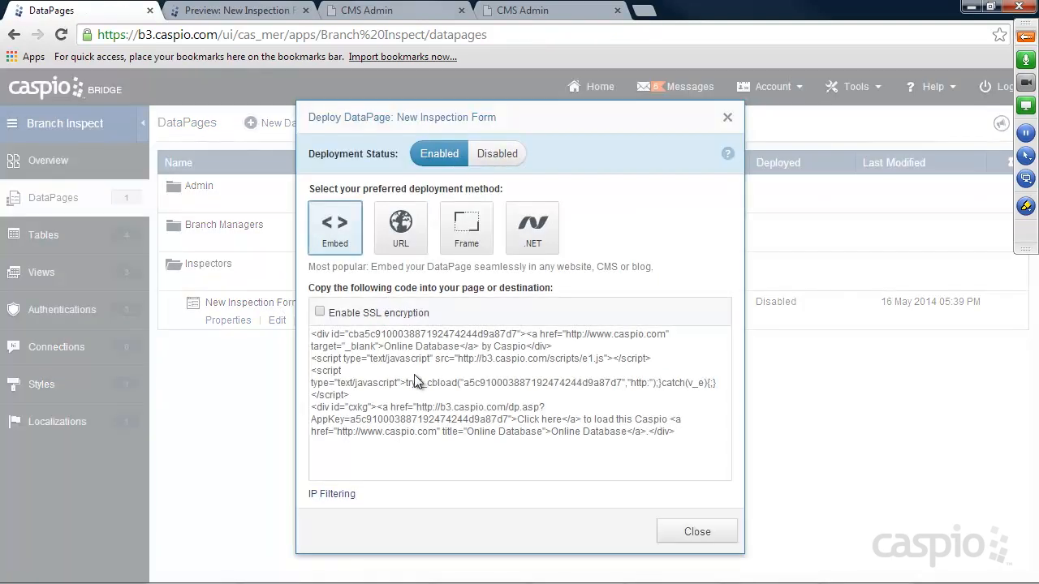
{"action": "left_click", "coordinate": [466, 380]}
{"action": "right_click", "coordinate": [466, 380]}
{"action": "left_click", "coordinate": [454, 168]}
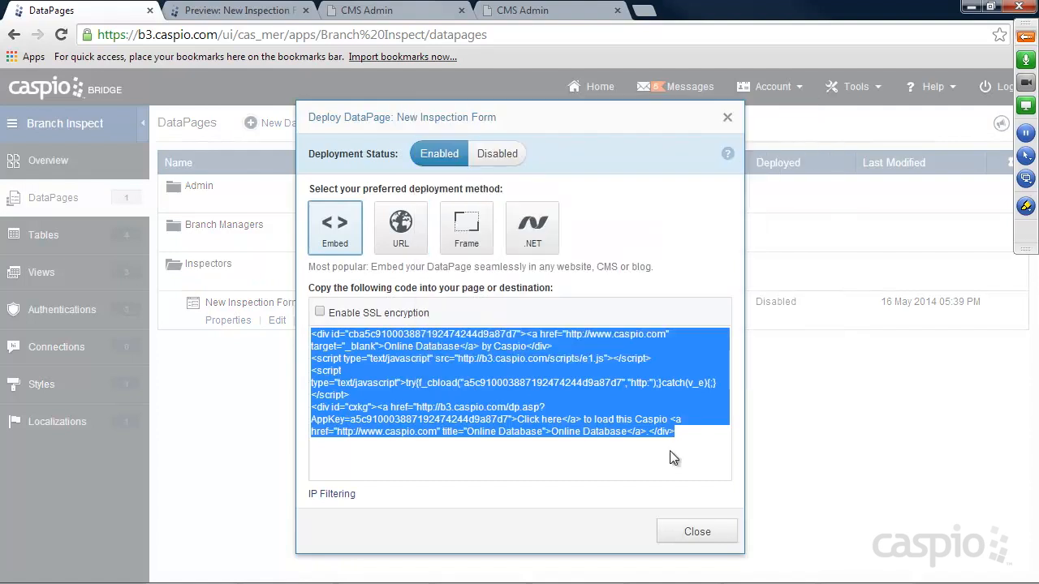
{"action": "left_click", "coordinate": [697, 532]}
{"action": "left_click", "coordinate": [767, 572]}
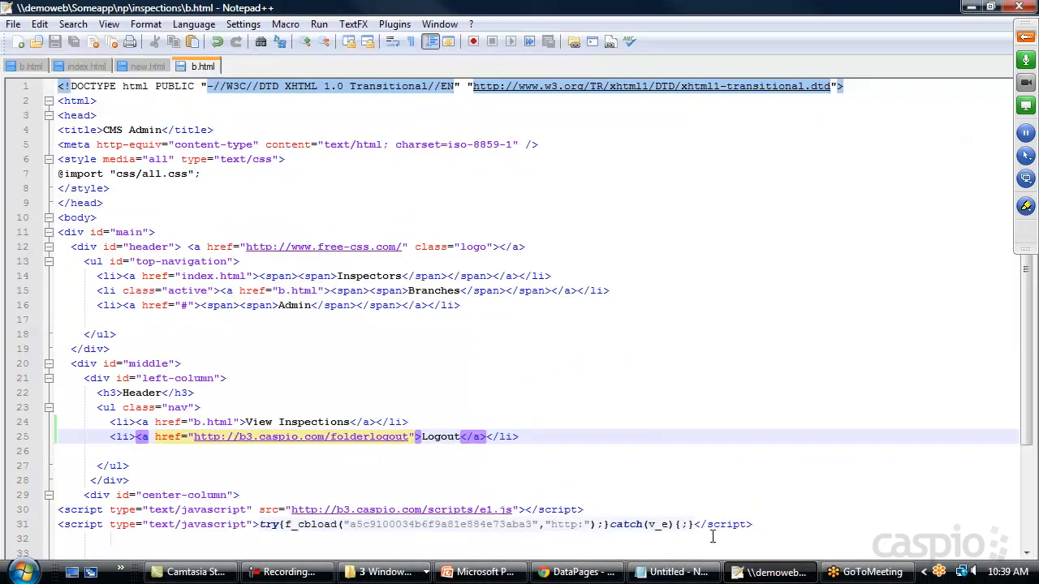
Close b.html, paste the embed code over 'Placeholder' in new.html, and save it.
{"action": "right_click", "coordinate": [197, 70]}
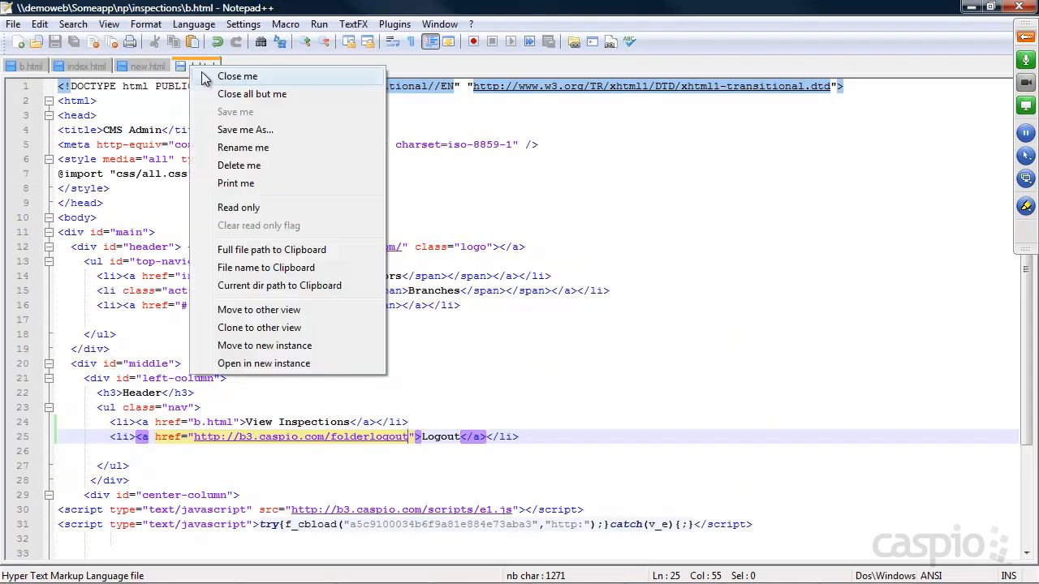
{"action": "left_click", "coordinate": [200, 75]}
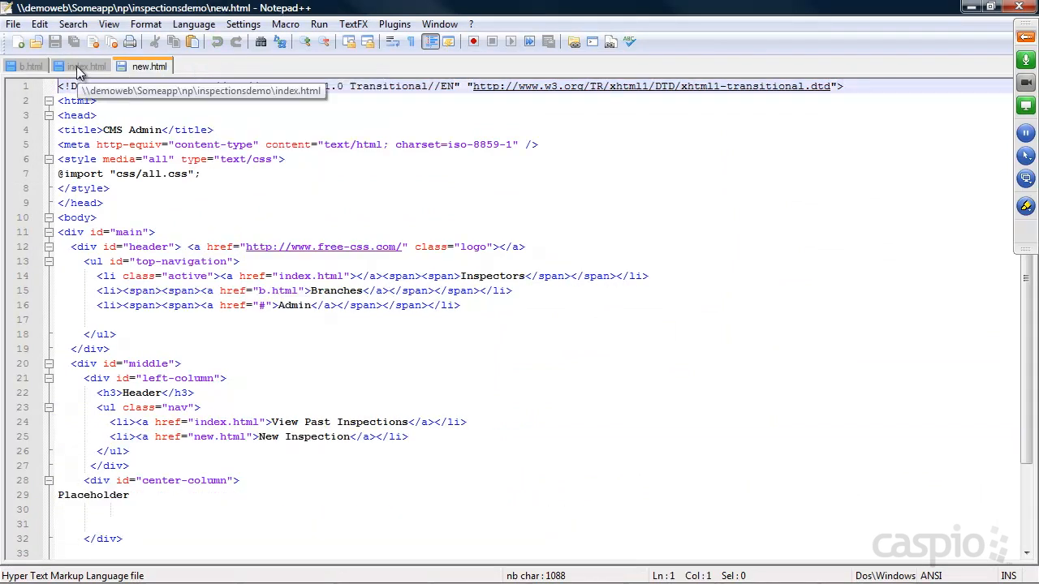
{"action": "left_click_drag", "start_coordinate": [142, 495], "coordinate": [58, 495]}
{"action": "key", "text": "ctrl+v"}
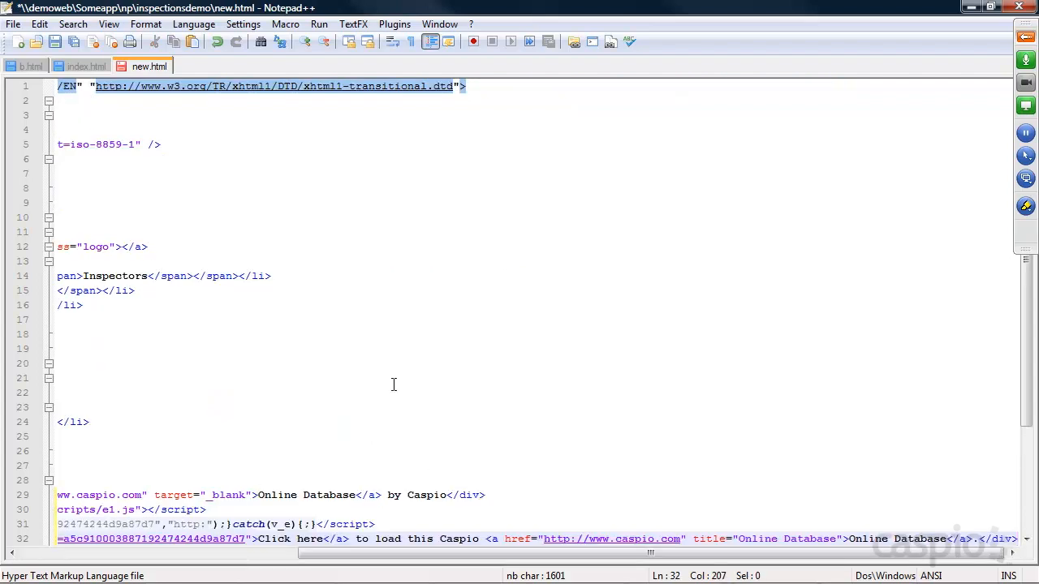
{"action": "key", "text": "ctrl+s"}
{"action": "left_click", "coordinate": [972, 7]}
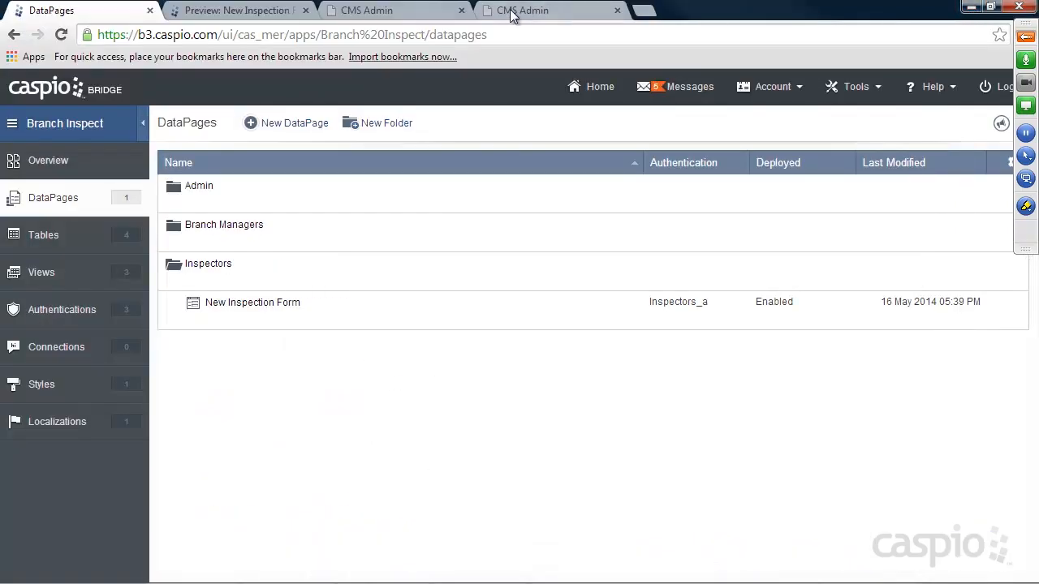
Reload CMS Admin's New Inspection page and choose Branchville, auto-filling Branch ID 1 and Manager ID 2.
{"action": "left_click", "coordinate": [519, 11]}
{"action": "left_click", "coordinate": [61, 35]}
{"action": "left_click", "coordinate": [181, 204]}
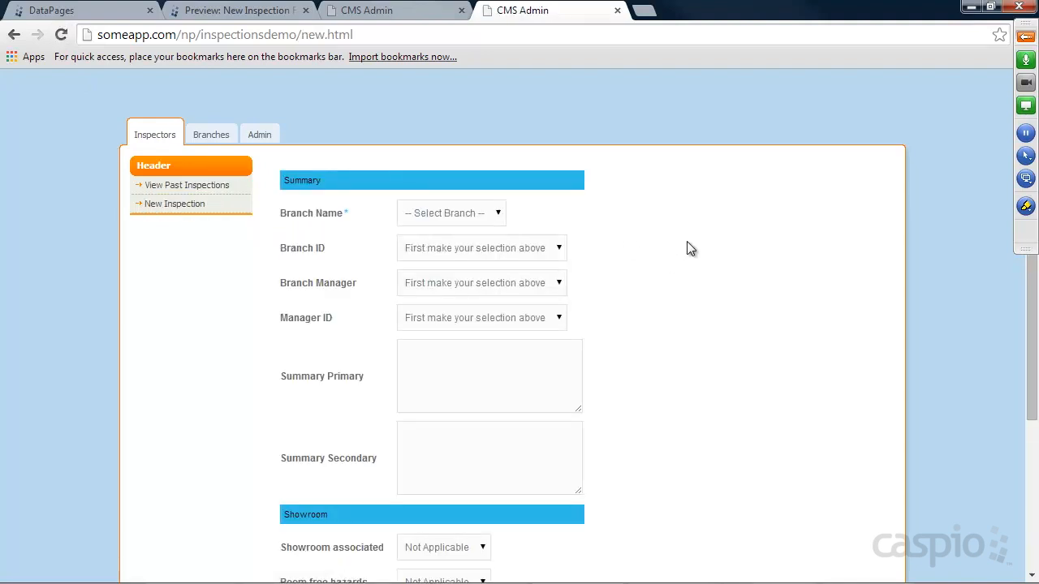
{"action": "scroll", "coordinate": [696, 251], "scroll_direction": "down", "scroll_amount": 3}
{"action": "scroll", "coordinate": [707, 255], "scroll_direction": "up", "scroll_amount": 3}
{"action": "left_click", "coordinate": [503, 213]}
{"action": "left_click", "coordinate": [463, 247]}
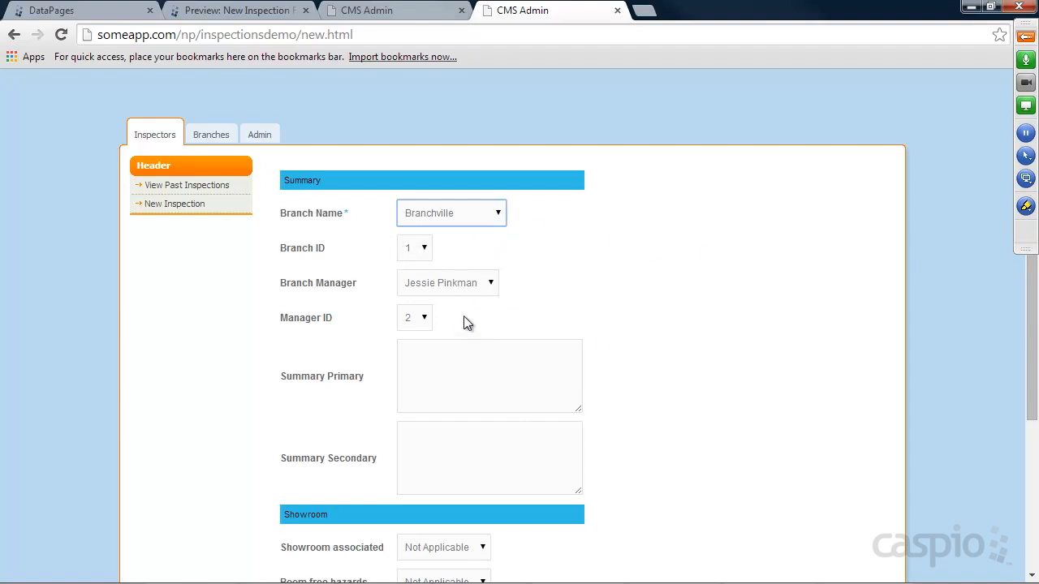
{"action": "left_click", "coordinate": [399, 12]}
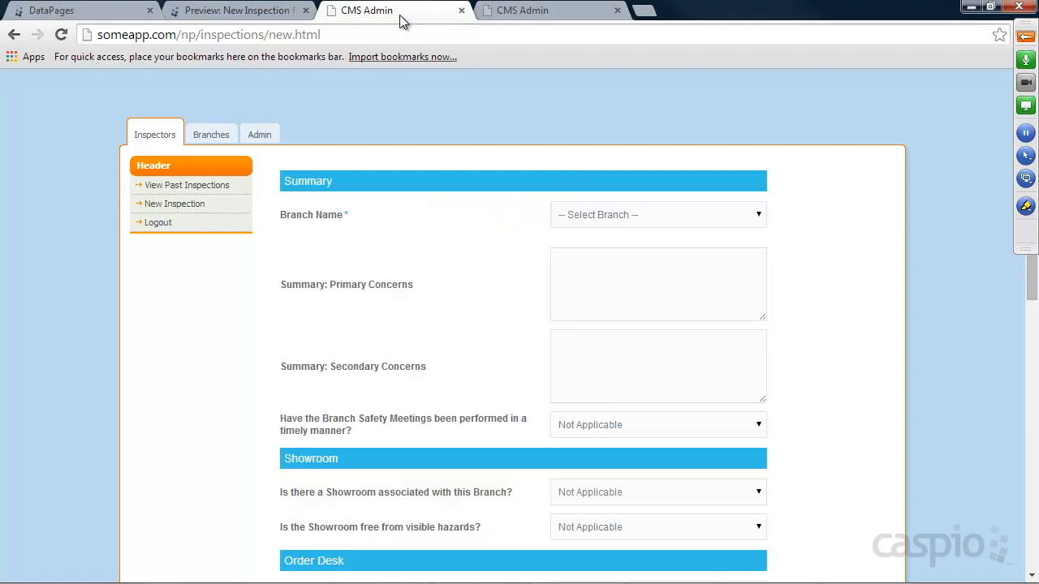
{"action": "left_click", "coordinate": [588, 218]}
{"action": "left_click", "coordinate": [591, 246]}
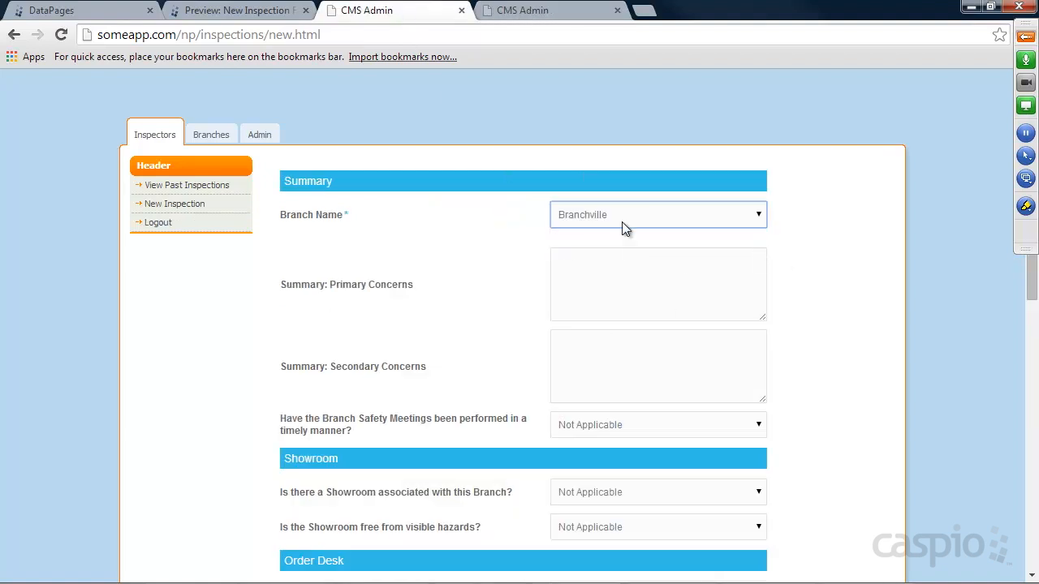
Edit the New Inspection Form's fields and insert an HTML block right after Branch_Name.
{"action": "left_click", "coordinate": [130, 16]}
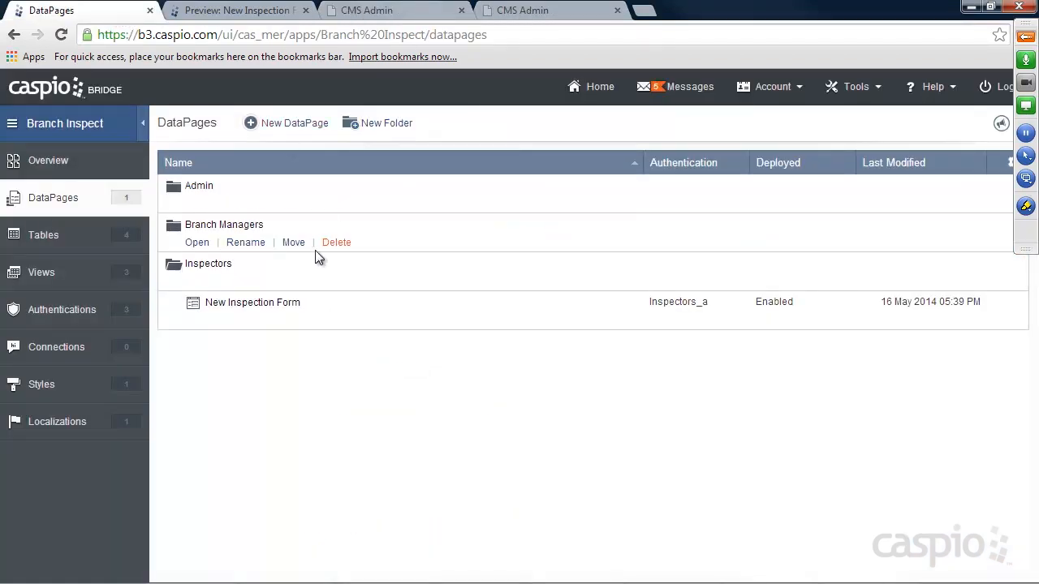
{"action": "left_click", "coordinate": [276, 321]}
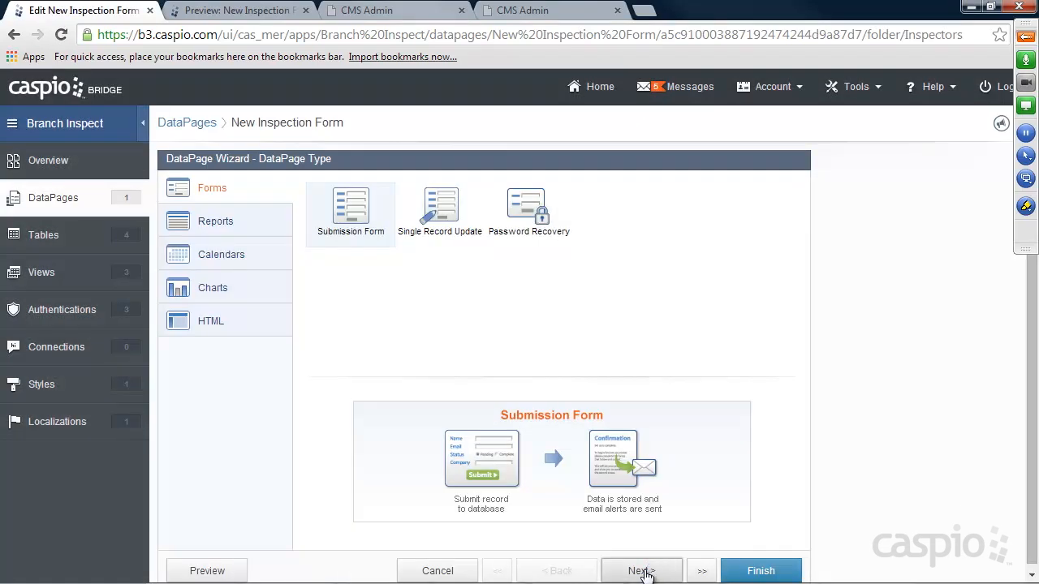
{"action": "left_click", "coordinate": [641, 571]}
{"action": "left_click", "coordinate": [641, 570]}
{"action": "left_click", "coordinate": [641, 570]}
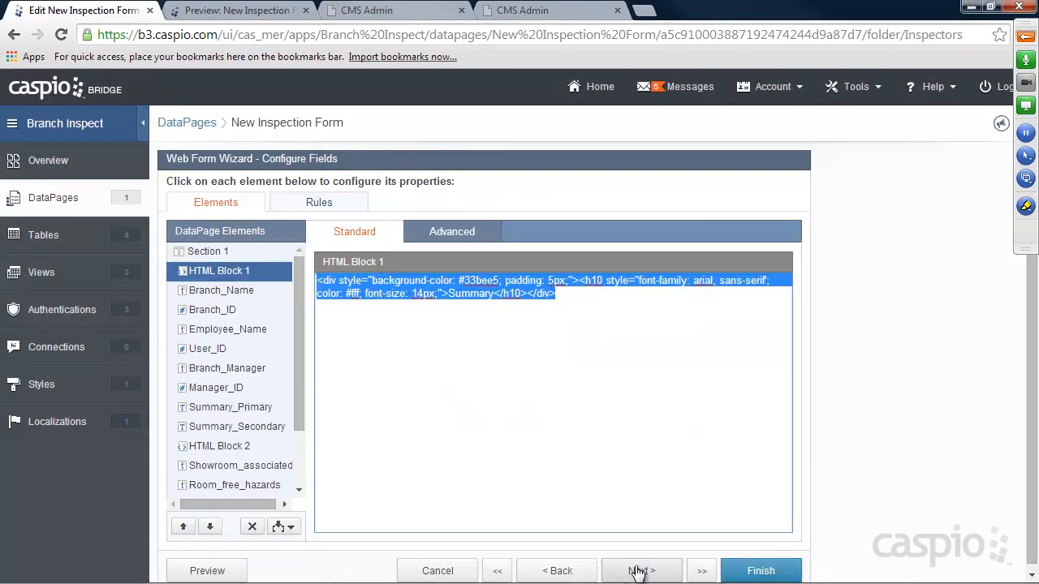
{"action": "left_click", "coordinate": [229, 291]}
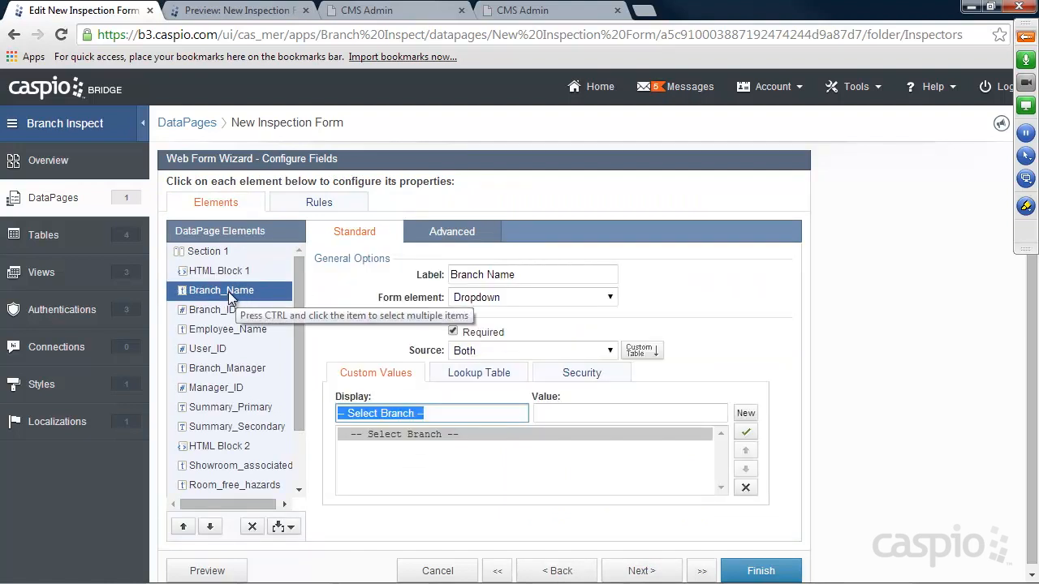
{"action": "left_click", "coordinate": [228, 308]}
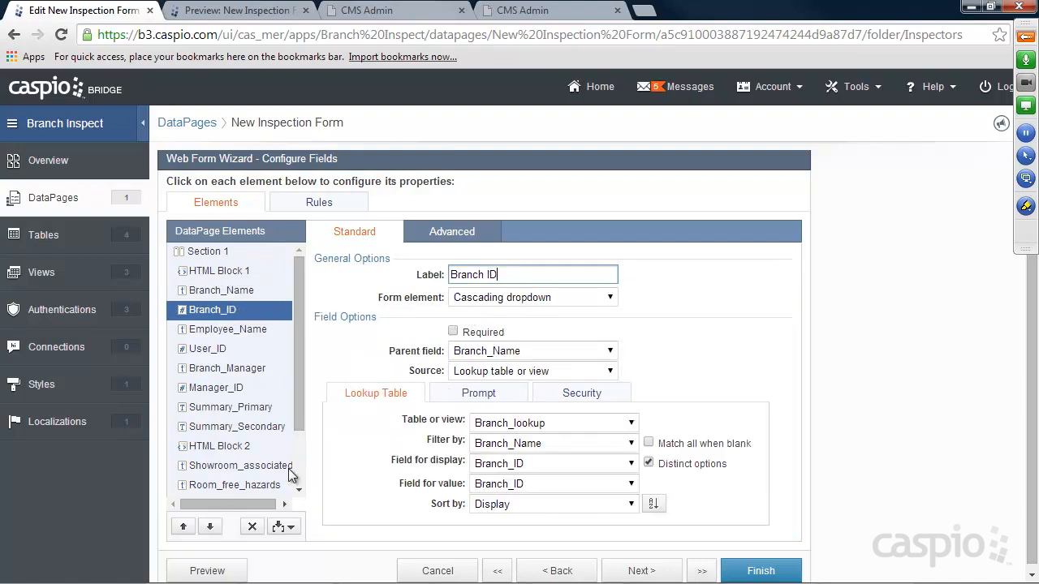
{"action": "left_click", "coordinate": [291, 527]}
{"action": "left_click", "coordinate": [238, 455]}
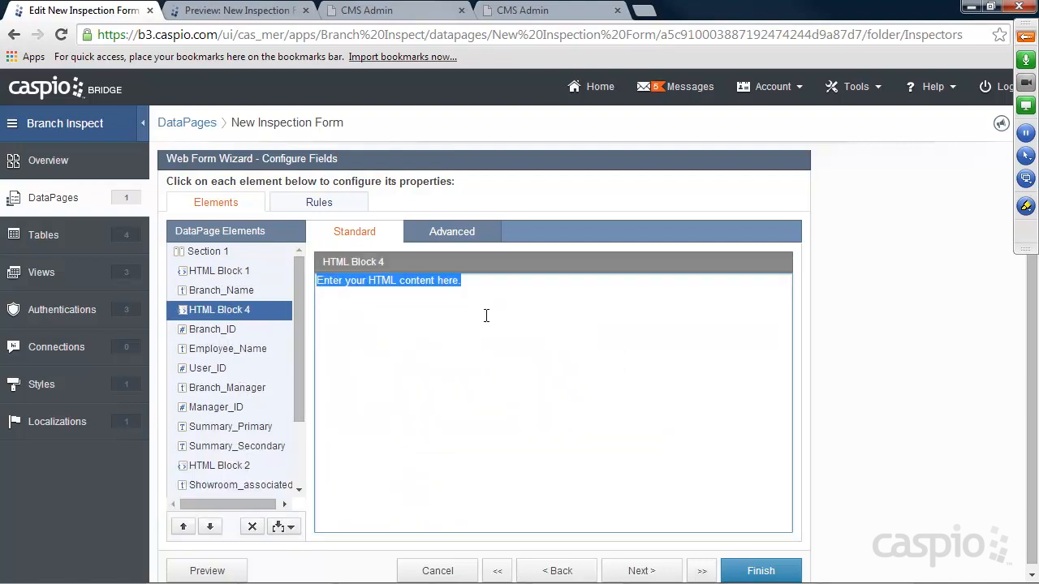
Open a display:none table in HTML Block 4, close it with '</table>' before Summary_Primary, and finish.
{"action": "type", "text": "<table style"}
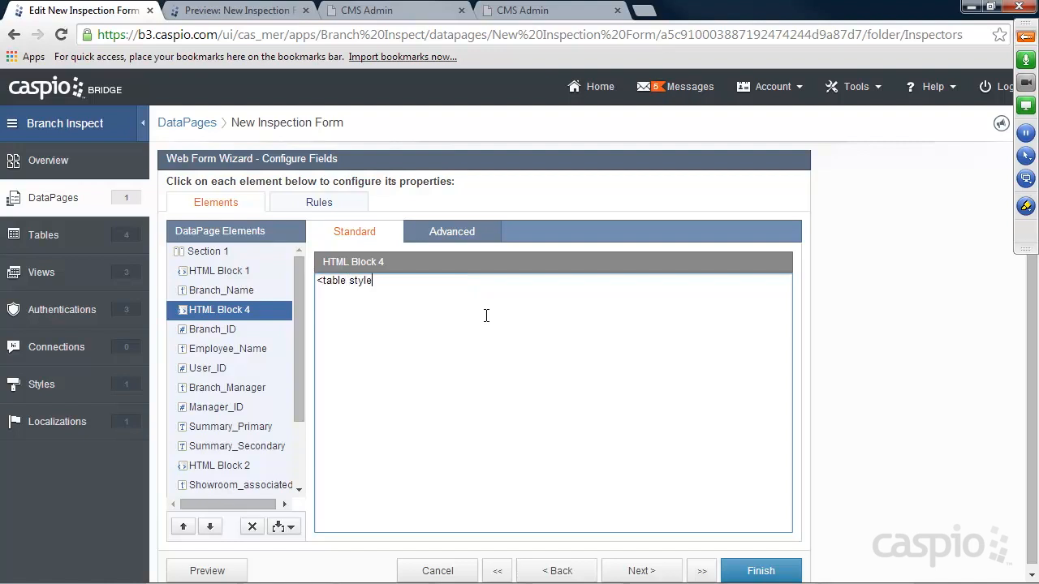
{"action": "type", "text": "=\"display:none;\">"}
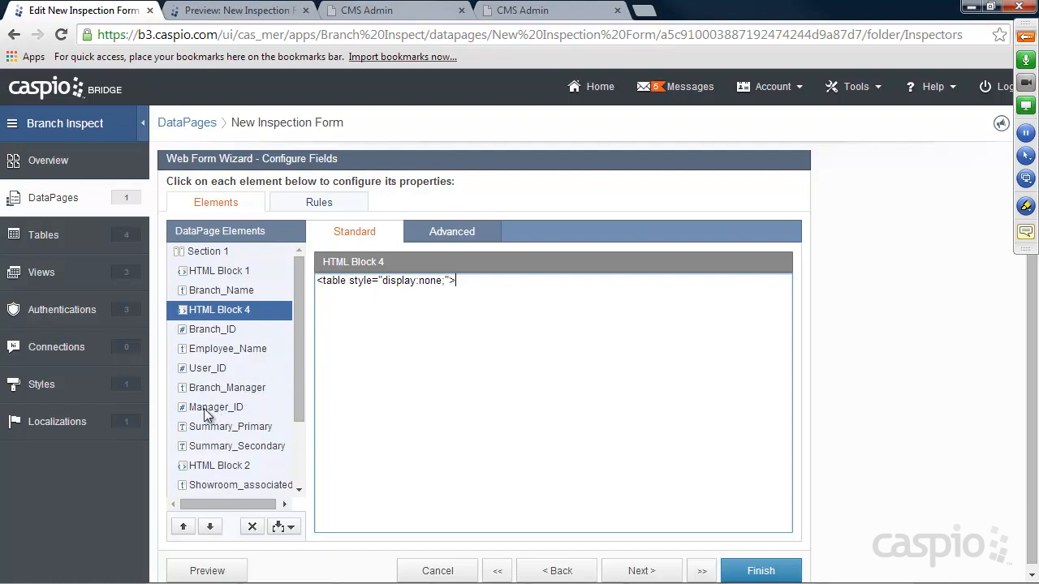
{"action": "left_click", "coordinate": [229, 427]}
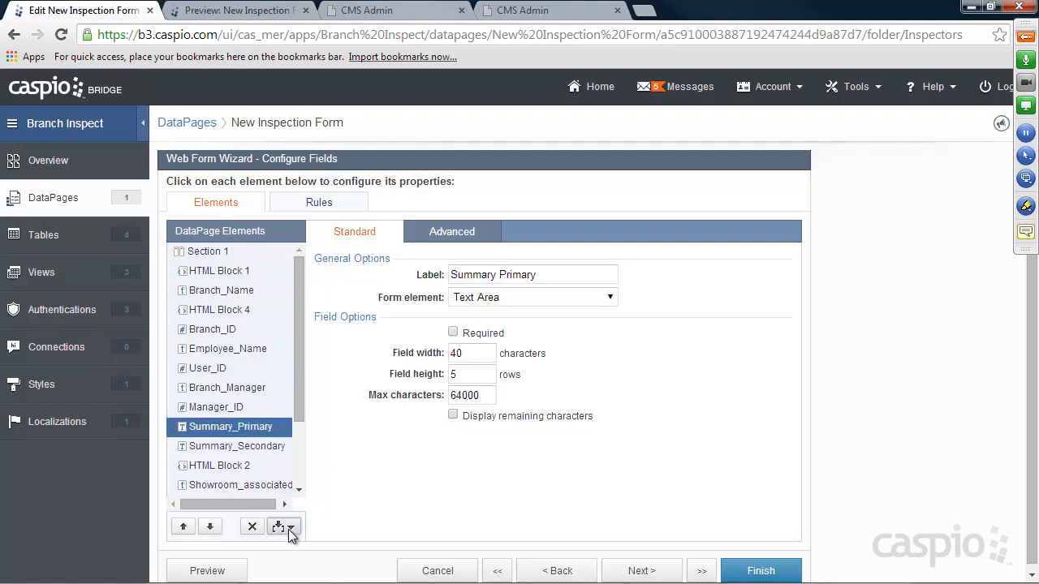
{"action": "left_click", "coordinate": [289, 527]}
{"action": "left_click", "coordinate": [233, 458]}
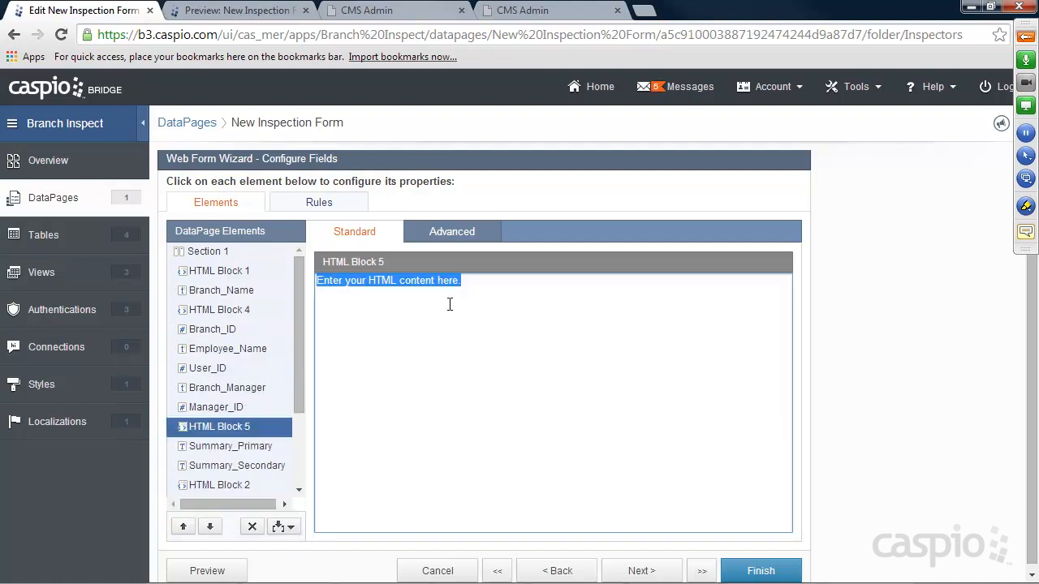
{"action": "type", "text": "</table>"}
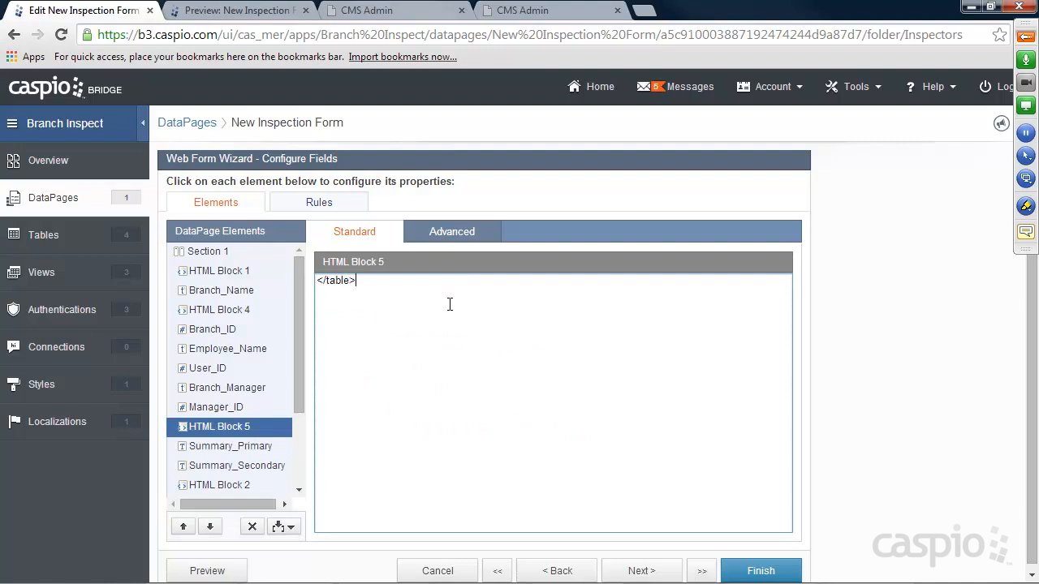
{"action": "left_click", "coordinate": [228, 314]}
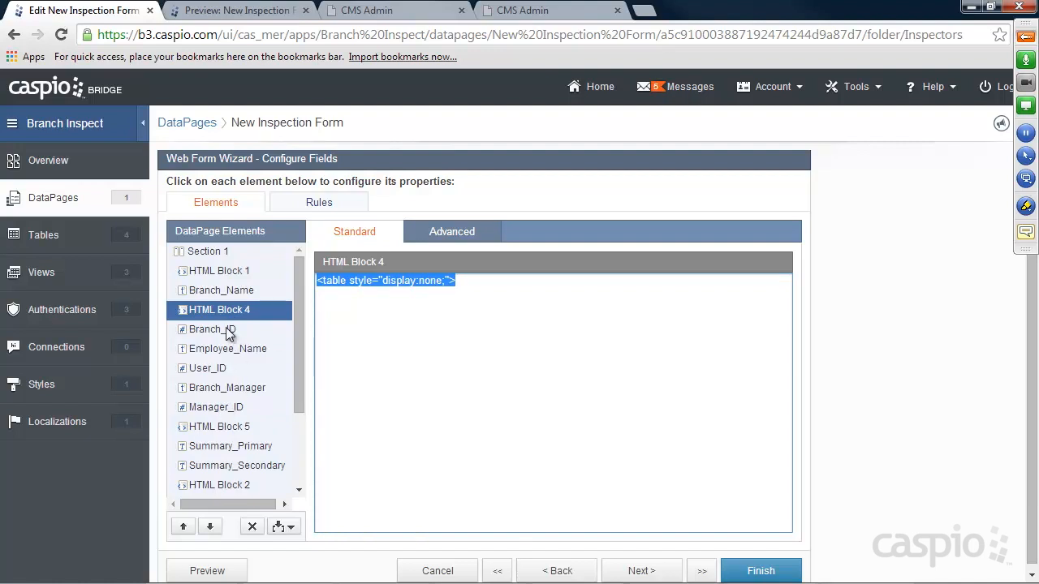
{"action": "left_click", "coordinate": [764, 571]}
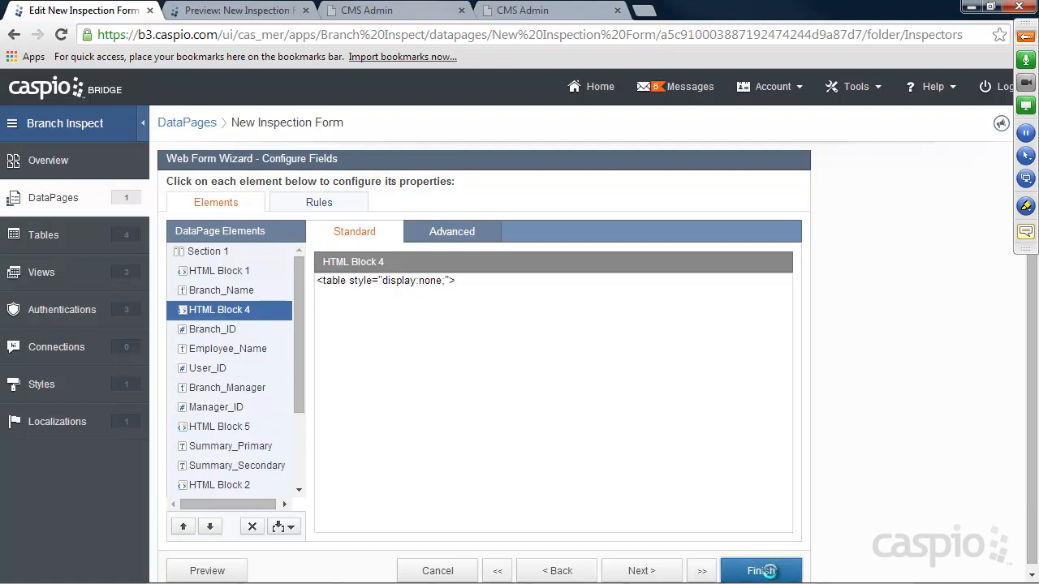
Reload the CMS Admin form and pick Branchville, confirming Branch ID, Branch Manager and Manager ID are hidden.
{"action": "left_click", "coordinate": [527, 11]}
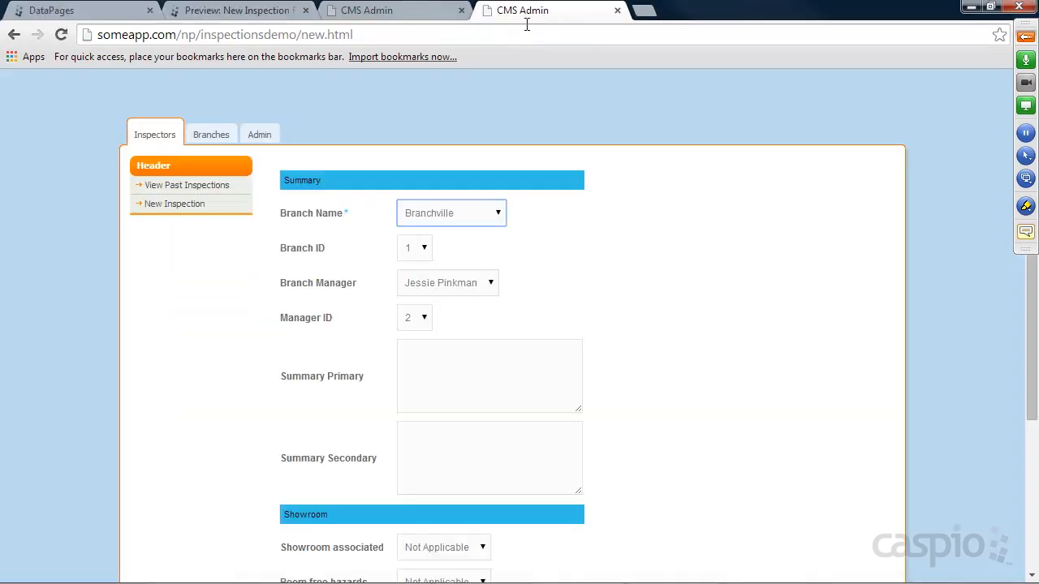
{"action": "left_click", "coordinate": [61, 34]}
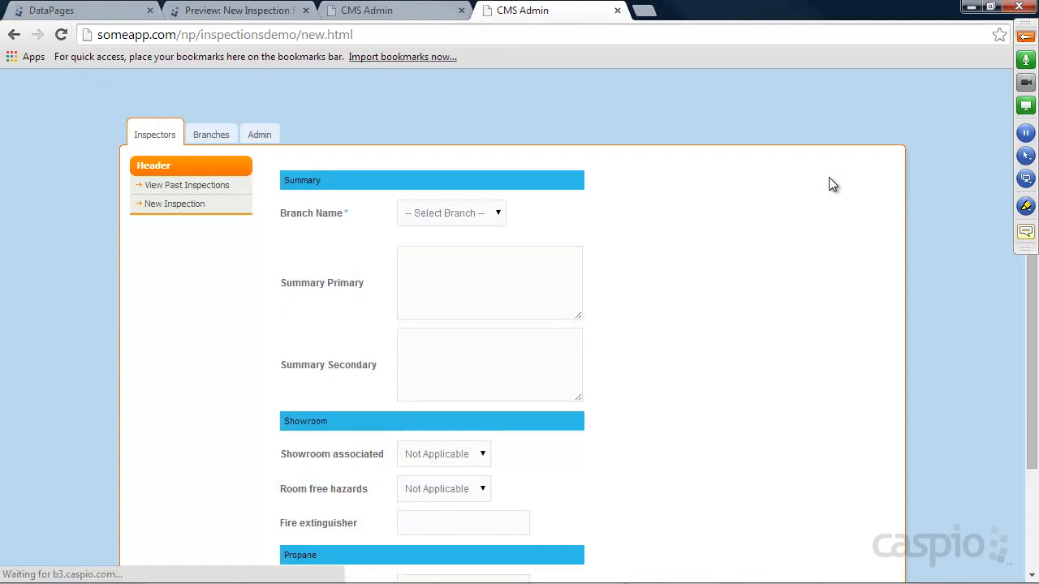
{"action": "left_click", "coordinate": [487, 216]}
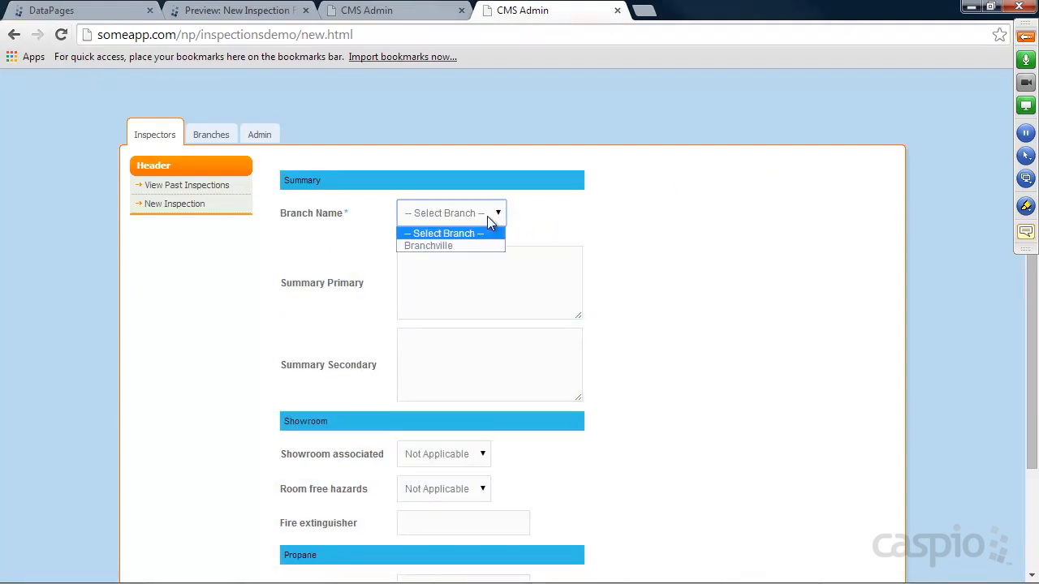
{"action": "left_click", "coordinate": [457, 241]}
{"action": "left_click", "coordinate": [644, 241]}
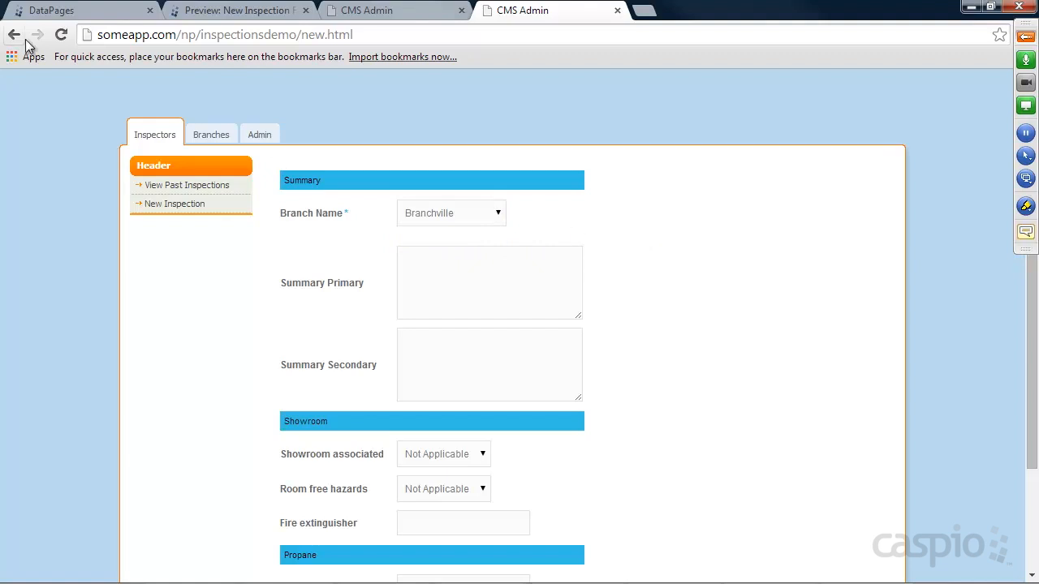
{"action": "left_click", "coordinate": [76, 11]}
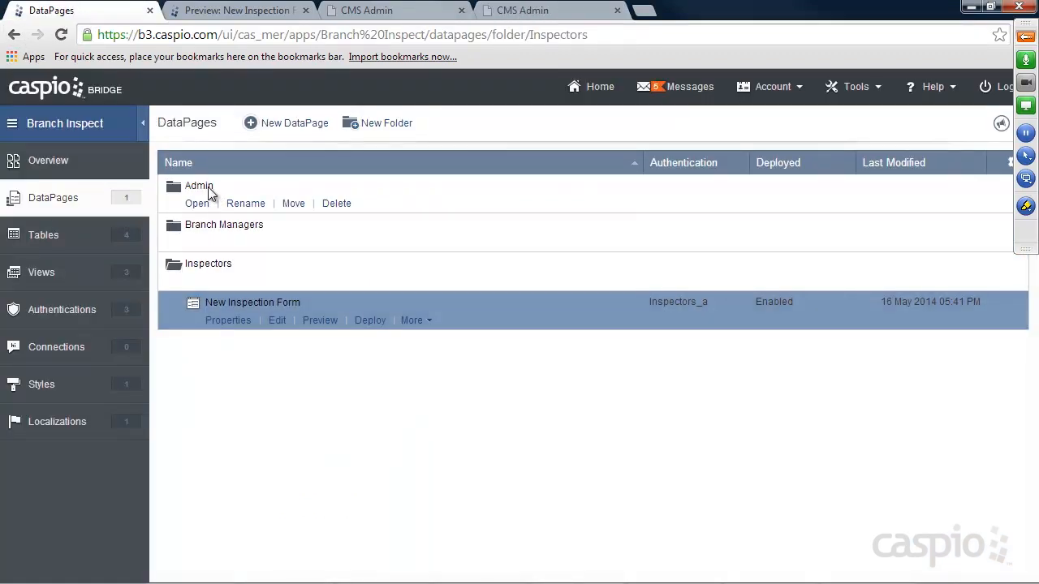
Start a new report DataPage on Inspections__t using the Azure_v2 style.
{"action": "left_click", "coordinate": [295, 130]}
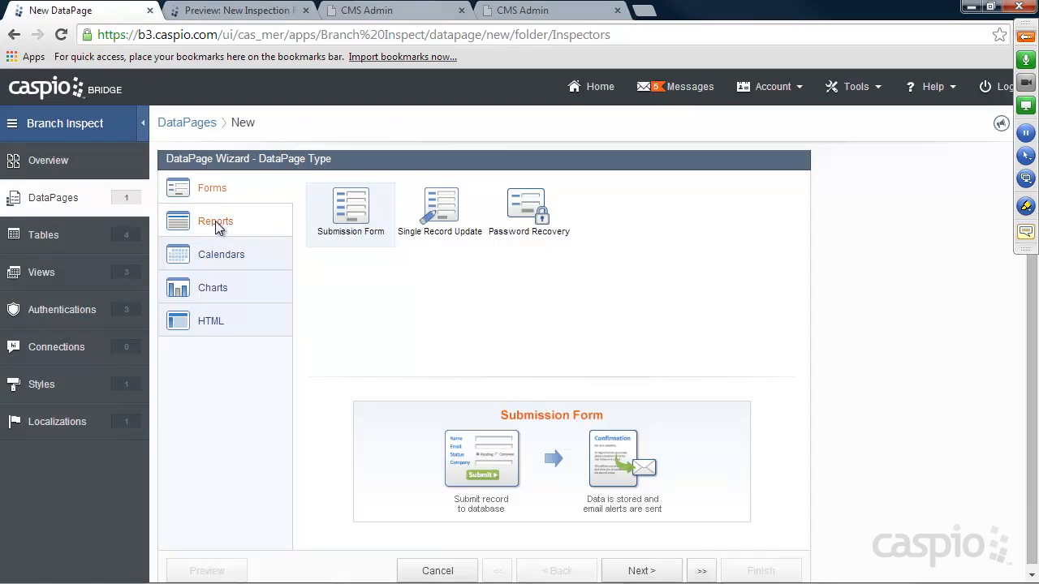
{"action": "left_click", "coordinate": [215, 220]}
{"action": "left_click", "coordinate": [631, 564]}
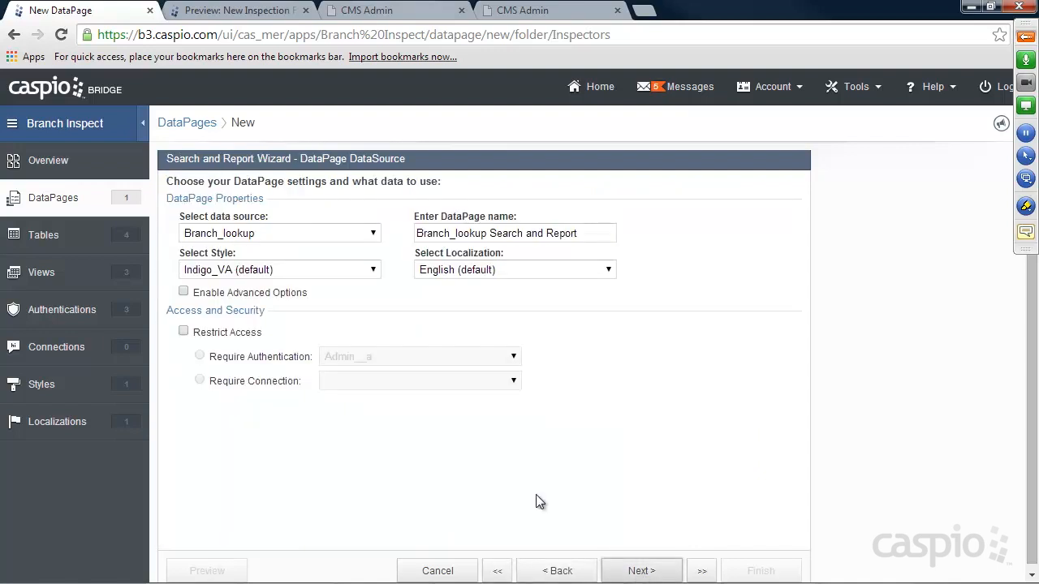
{"action": "left_click", "coordinate": [243, 234]}
{"action": "left_click", "coordinate": [237, 293]}
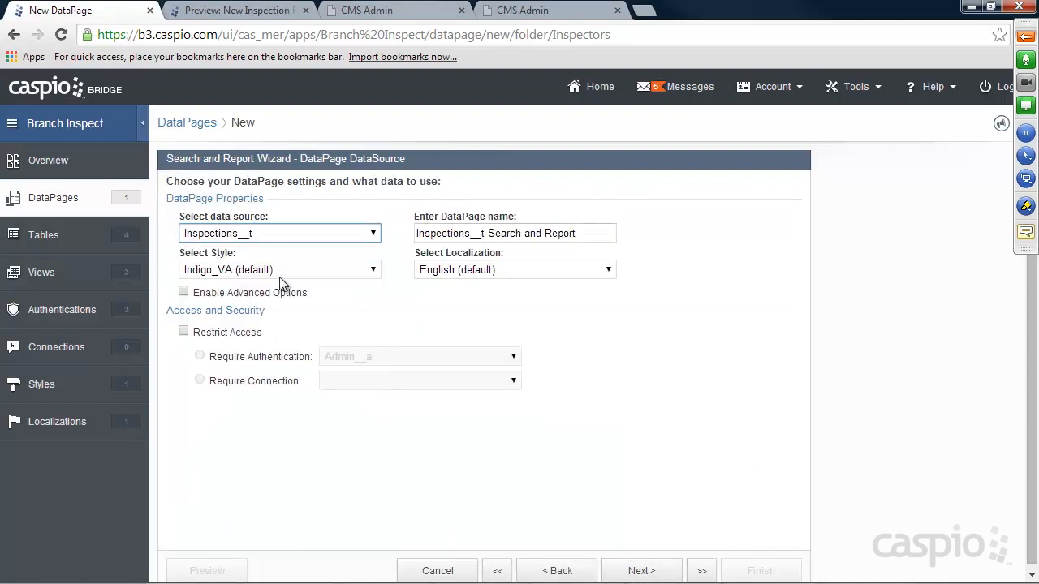
{"action": "left_click", "coordinate": [268, 269]}
{"action": "left_click", "coordinate": [228, 303]}
Name it 'View Past Inspections' and restrict access to the Inspectors_a authentication.
{"action": "left_click_drag", "start_coordinate": [584, 234], "coordinate": [328, 230]}
{"action": "type", "text": "View Past"}
{"action": "type", "text": " R"}
{"action": "key", "text": "BackSpace"}
{"action": "type", "text": "INs"}
{"action": "key", "text": "BackSpace"}
{"action": "key", "text": "BackSpace"}
{"action": "type", "text": "nspections"}
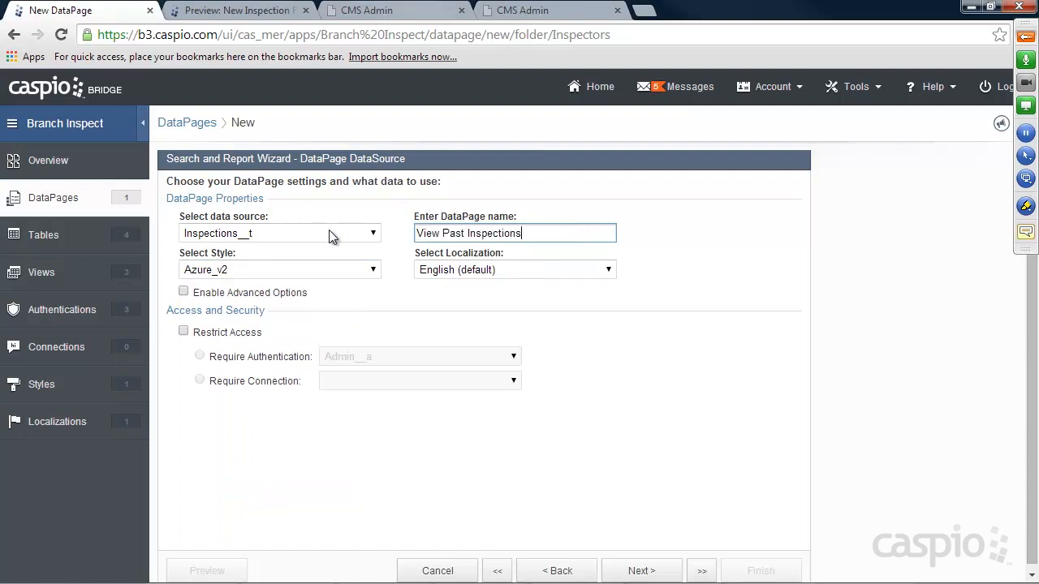
{"action": "left_click", "coordinate": [218, 333]}
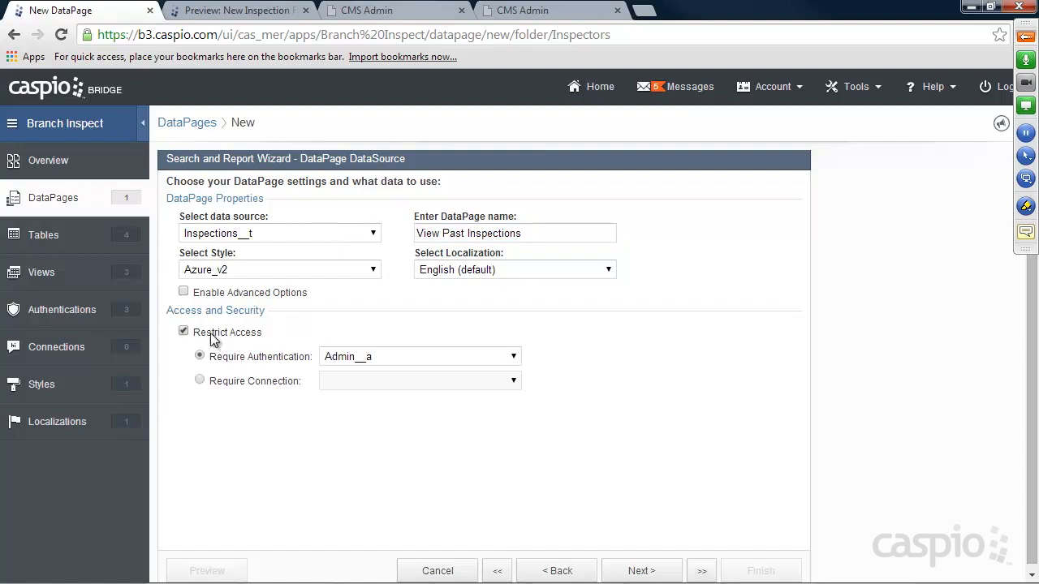
{"action": "left_click", "coordinate": [373, 363]}
{"action": "left_click", "coordinate": [374, 133]}
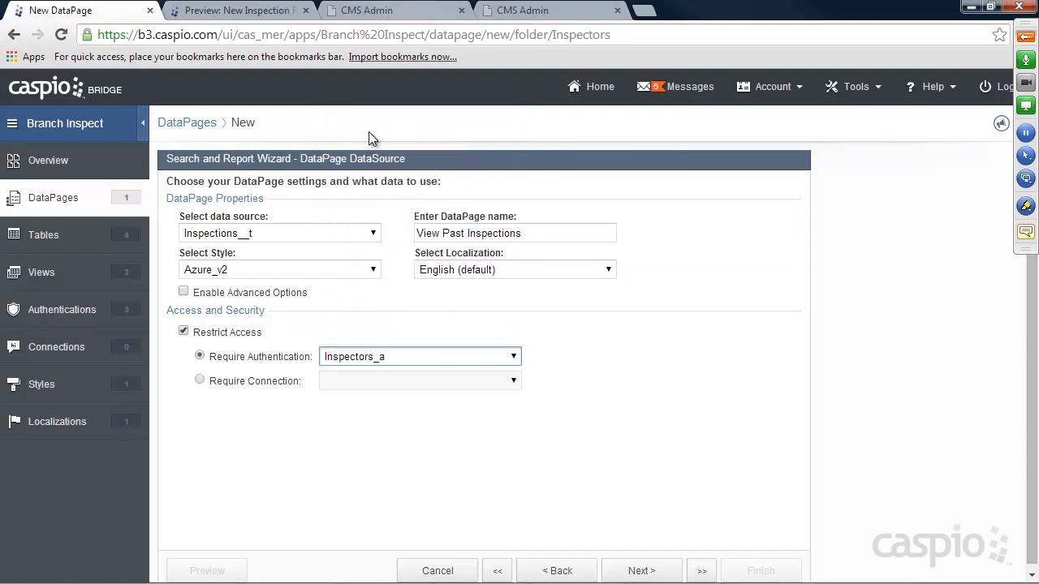
{"action": "left_click", "coordinate": [637, 571]}
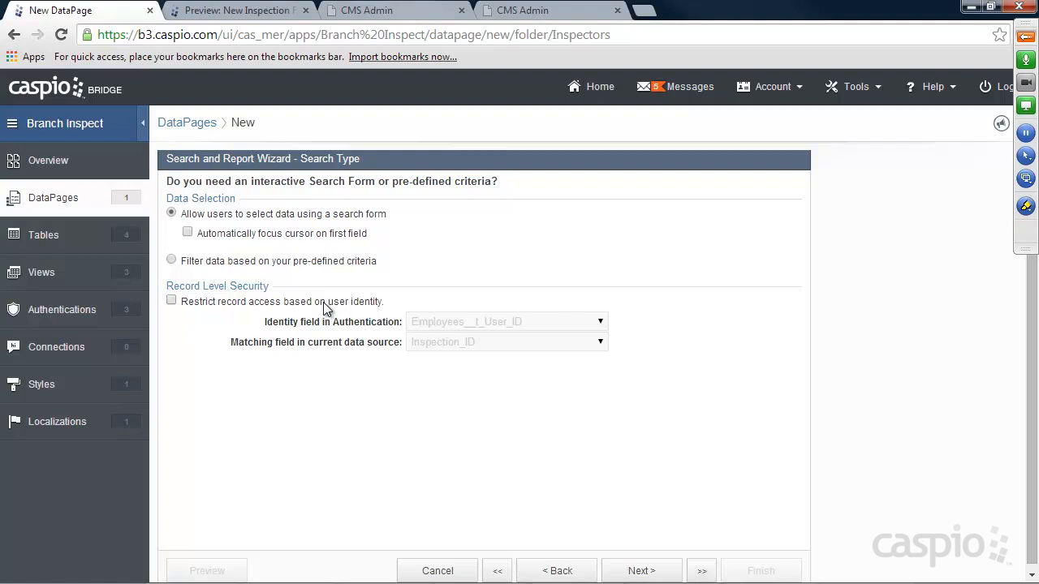
Add Branch_Name as a search field with a Contains comparison.
{"action": "left_click", "coordinate": [661, 571]}
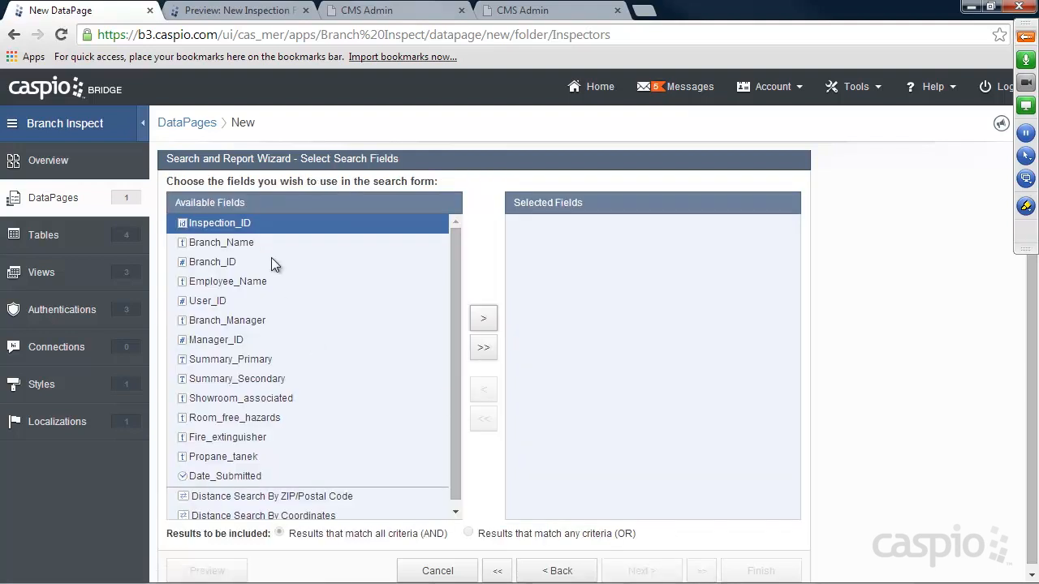
{"action": "left_click", "coordinate": [241, 243]}
{"action": "left_click", "coordinate": [482, 318]}
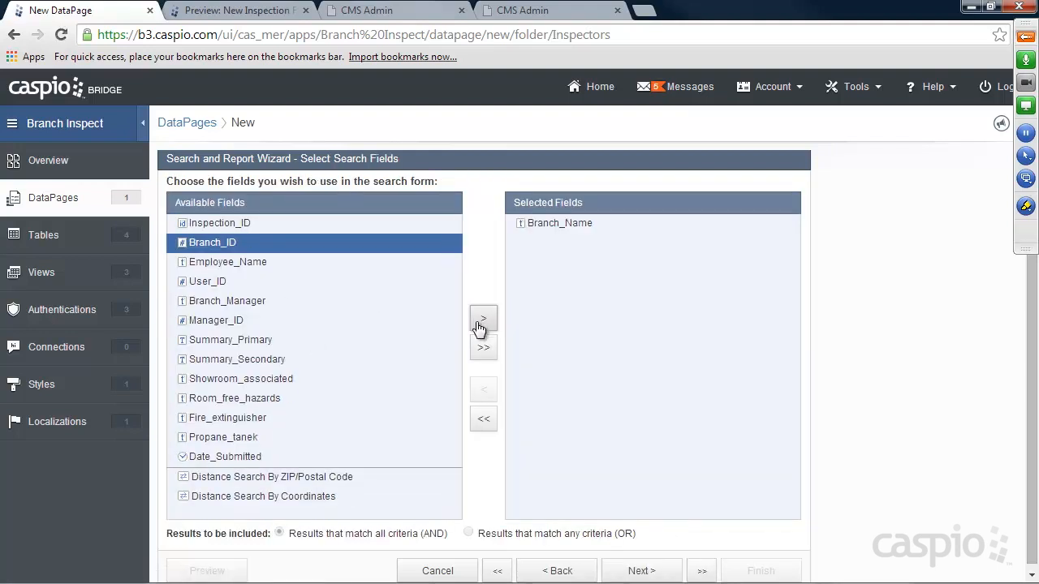
{"action": "left_click", "coordinate": [637, 571]}
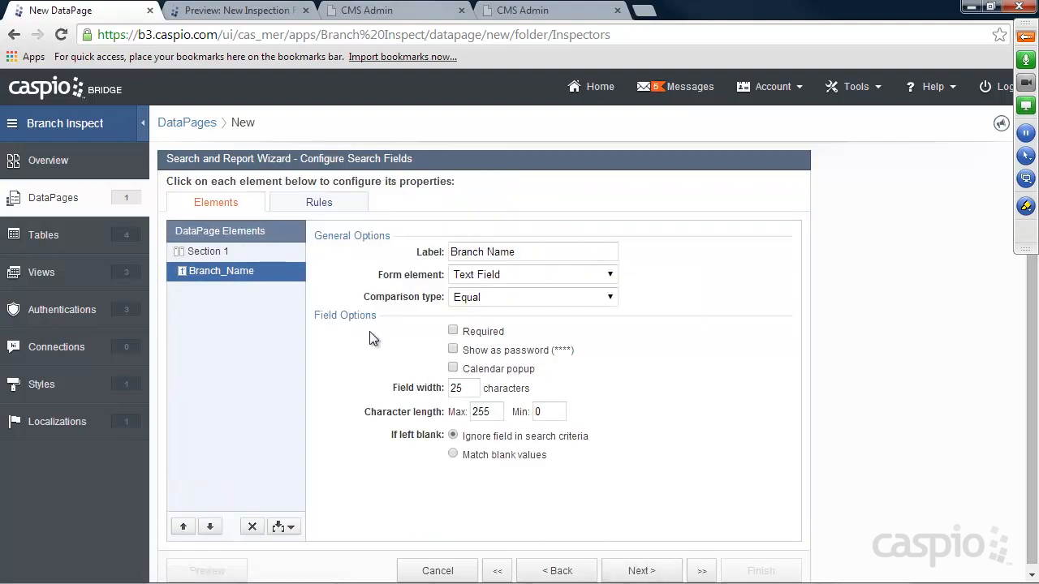
{"action": "left_click", "coordinate": [489, 299]}
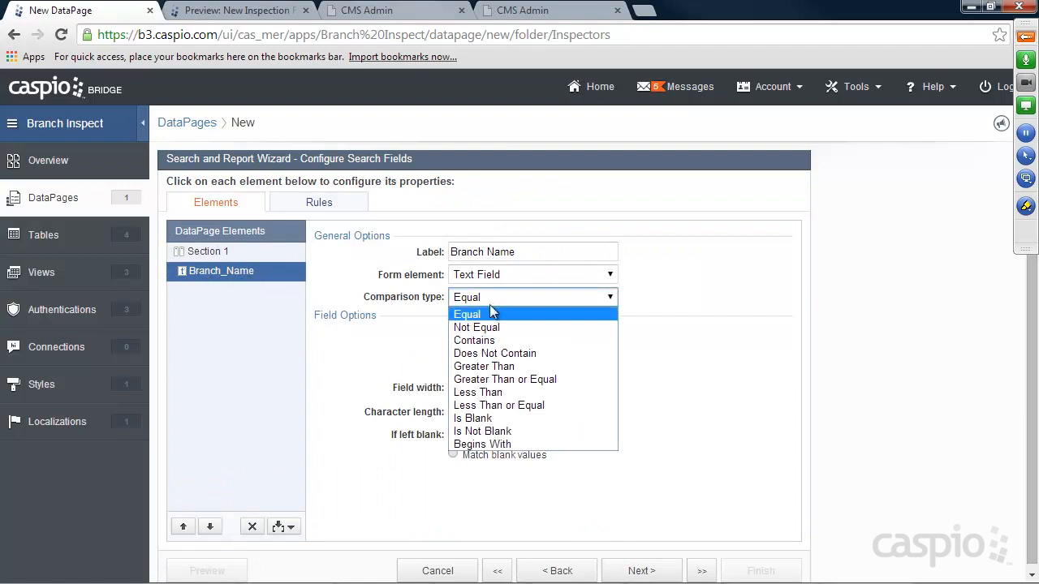
{"action": "left_click", "coordinate": [484, 338]}
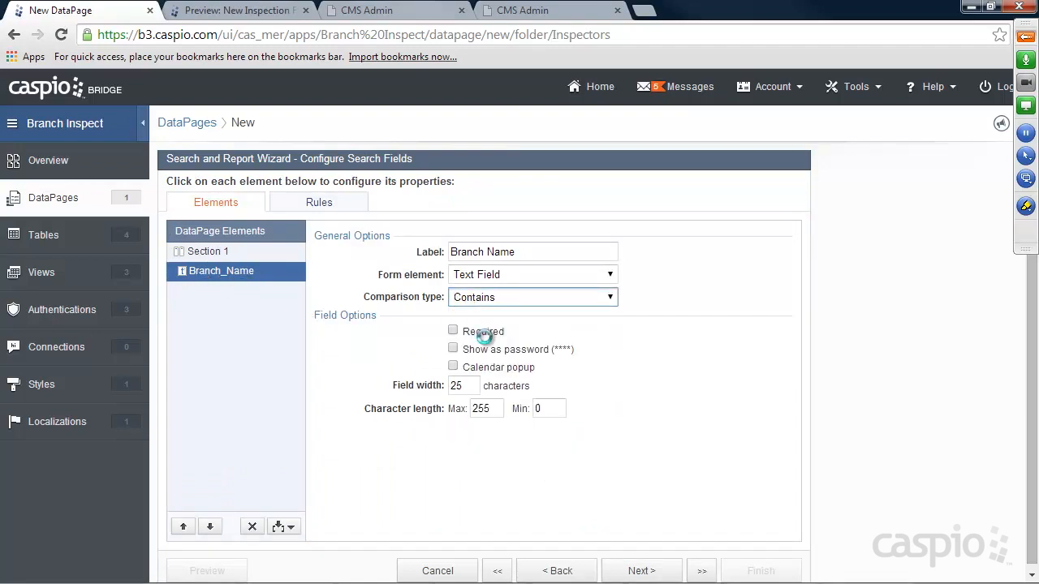
{"action": "left_click", "coordinate": [640, 572]}
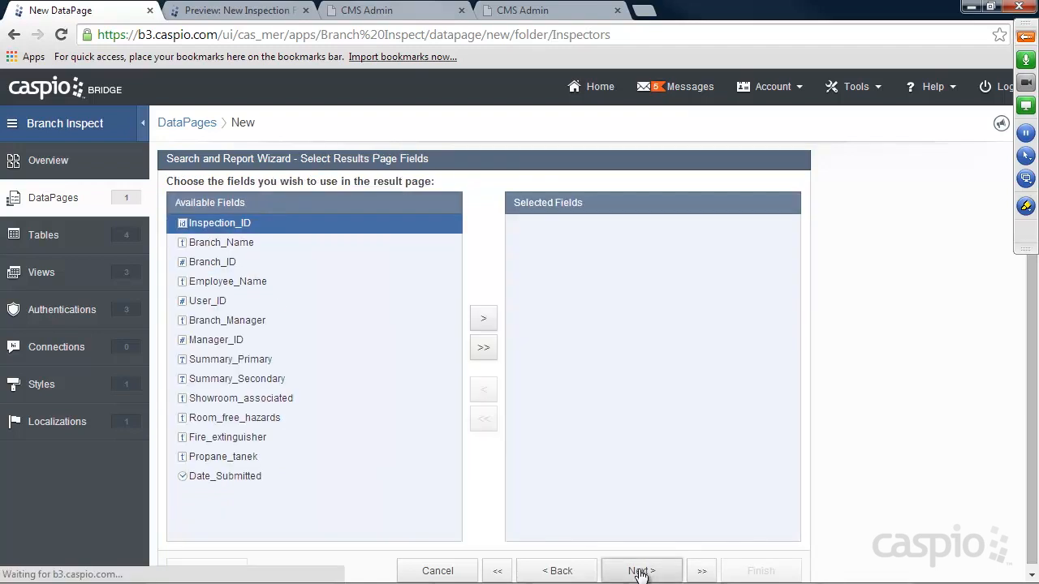
Show Branch_Name and Date_Submitted in the results and allow users to delete records.
{"action": "left_click", "coordinate": [230, 242]}
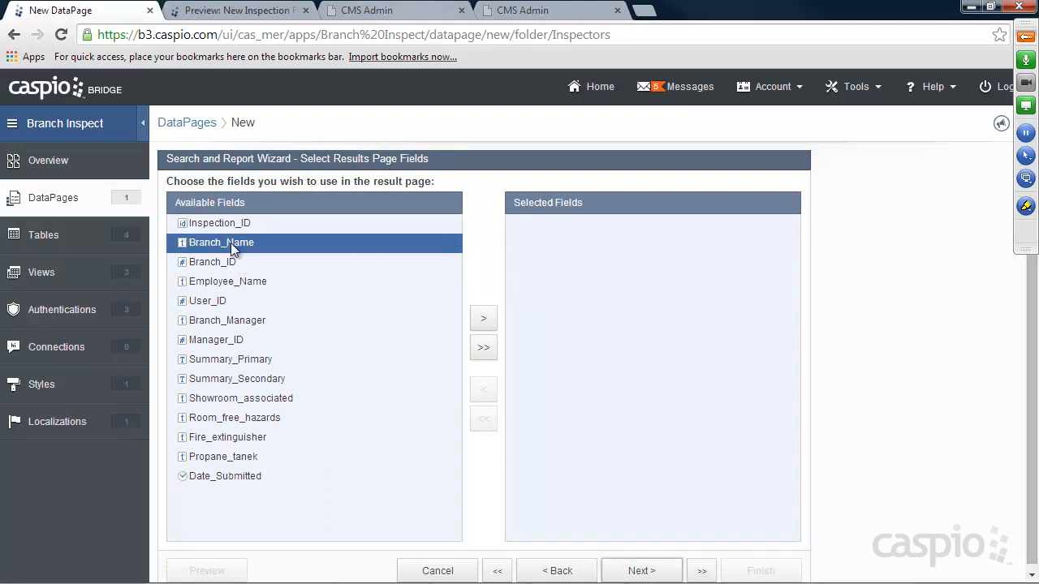
{"action": "left_click", "coordinate": [484, 319]}
{"action": "left_click", "coordinate": [256, 456]}
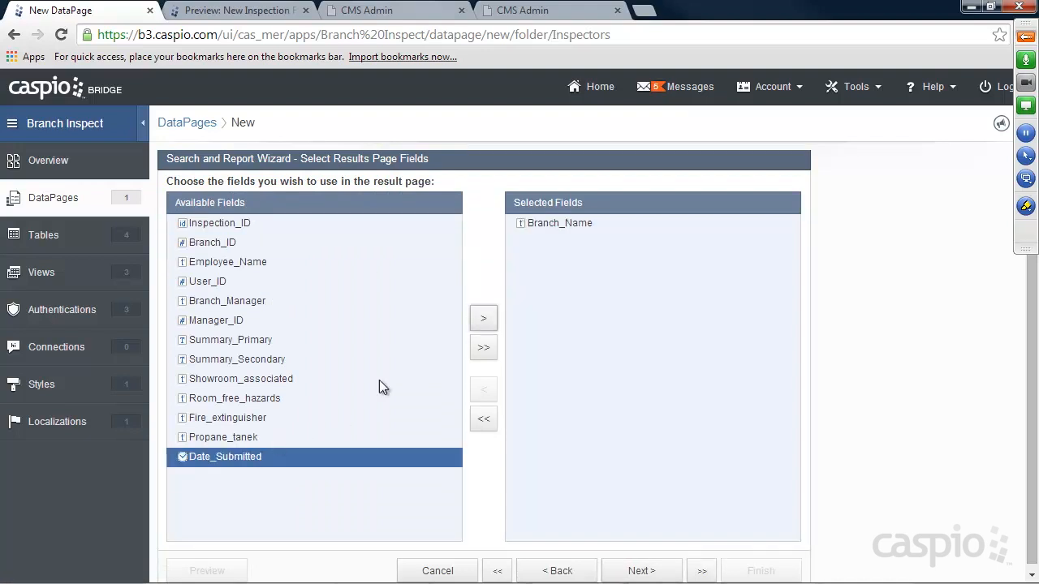
{"action": "left_click", "coordinate": [485, 319]}
{"action": "left_click", "coordinate": [639, 570]}
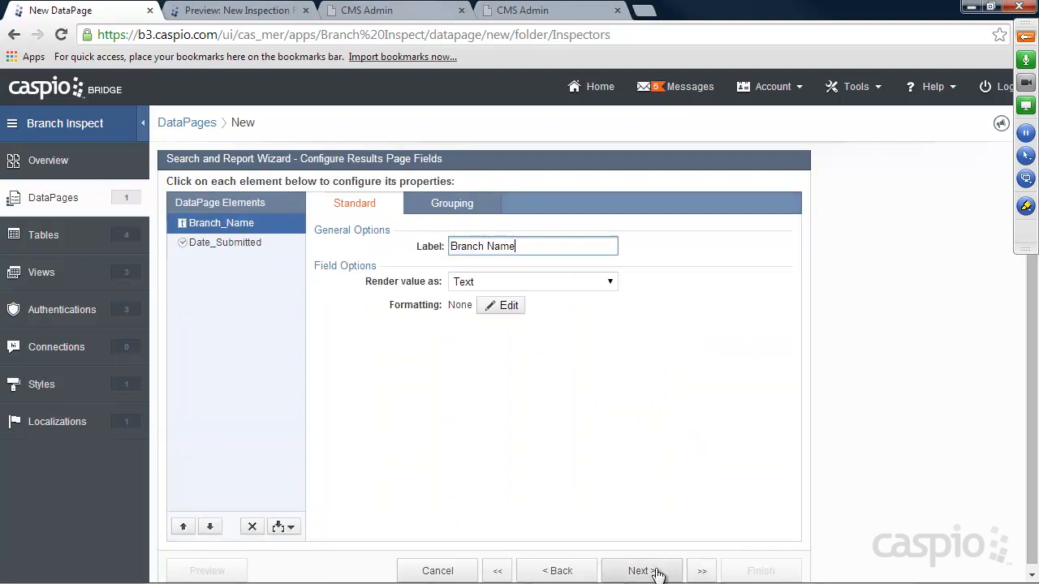
{"action": "left_click", "coordinate": [656, 572]}
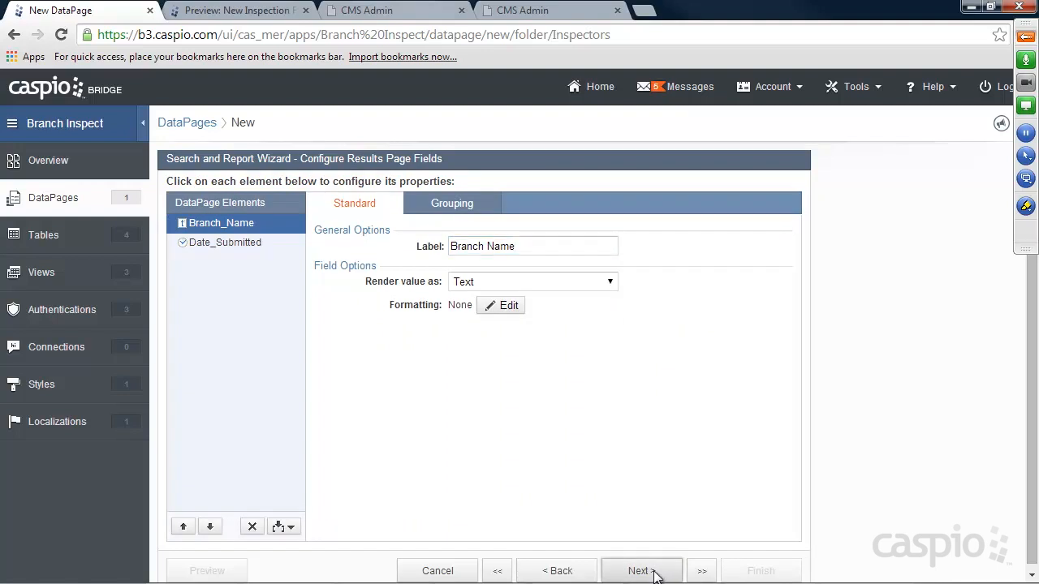
{"action": "left_click", "coordinate": [323, 300]}
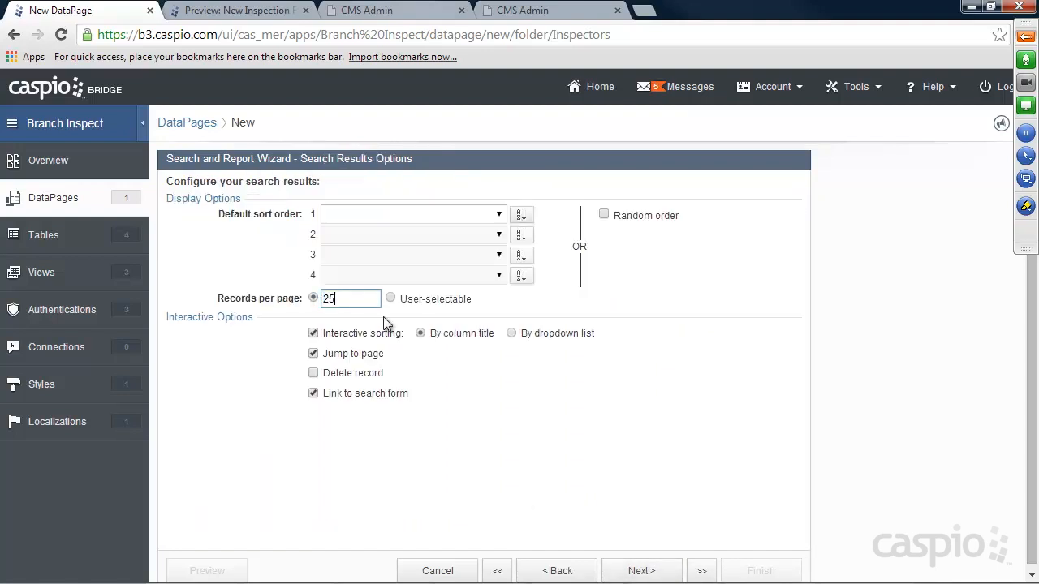
{"action": "left_click", "coordinate": [314, 374]}
{"action": "left_click", "coordinate": [641, 572]}
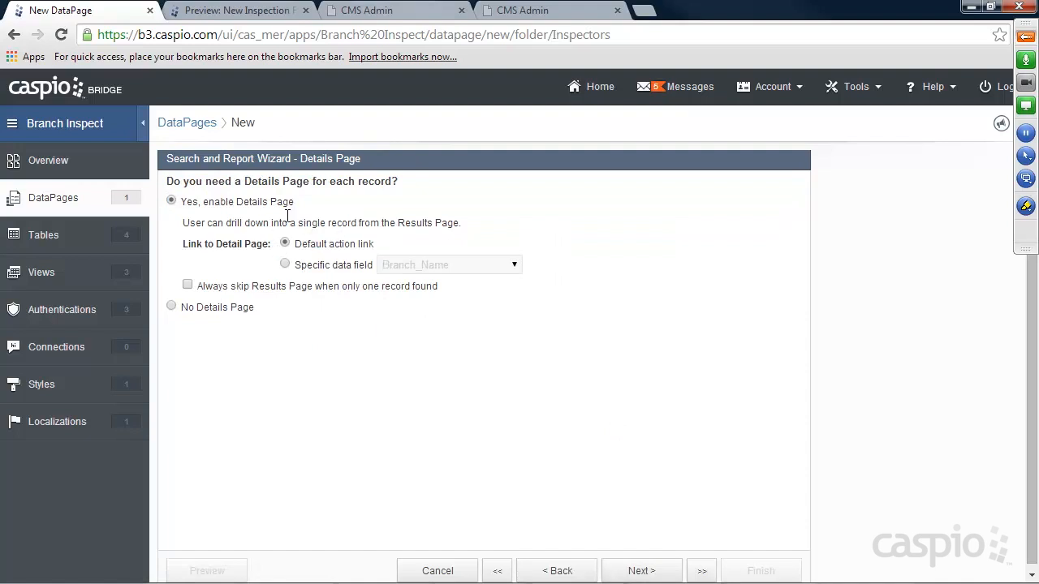
Add all inspection fields to the details page.
{"action": "left_click", "coordinate": [664, 572]}
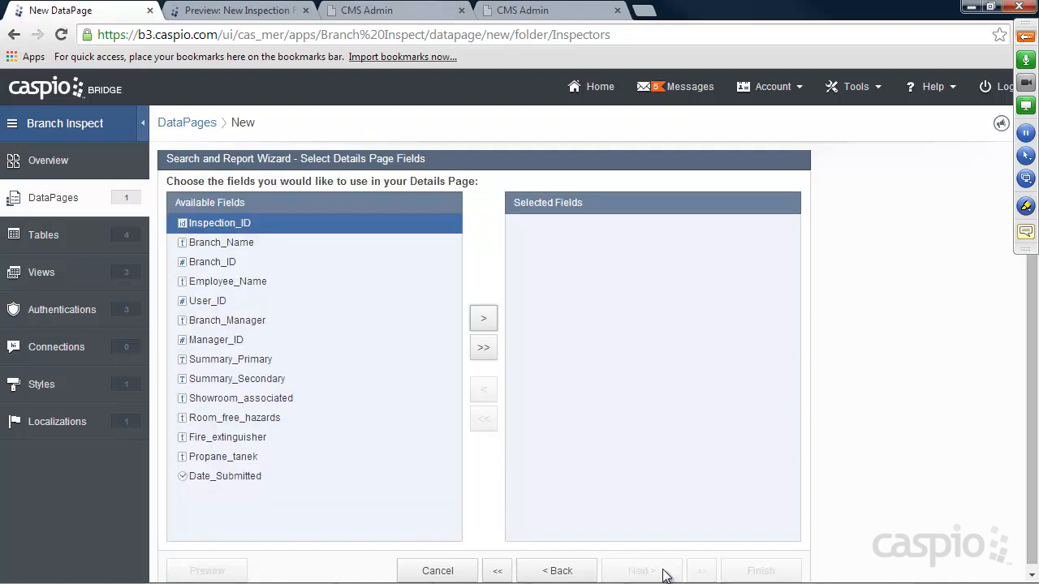
{"action": "left_click", "coordinate": [484, 348]}
{"action": "left_click", "coordinate": [633, 569]}
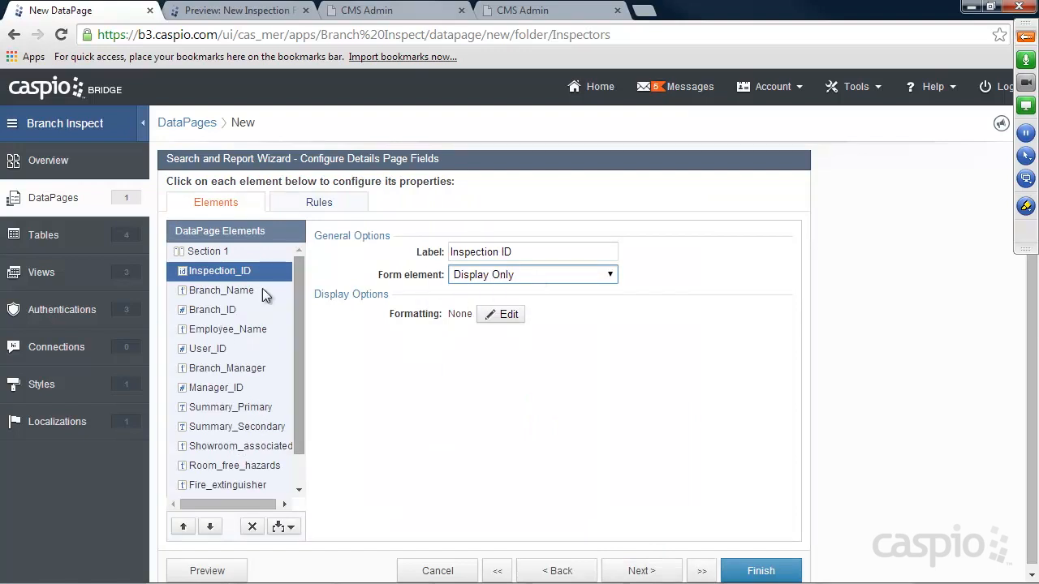
{"action": "left_click", "coordinate": [235, 290]}
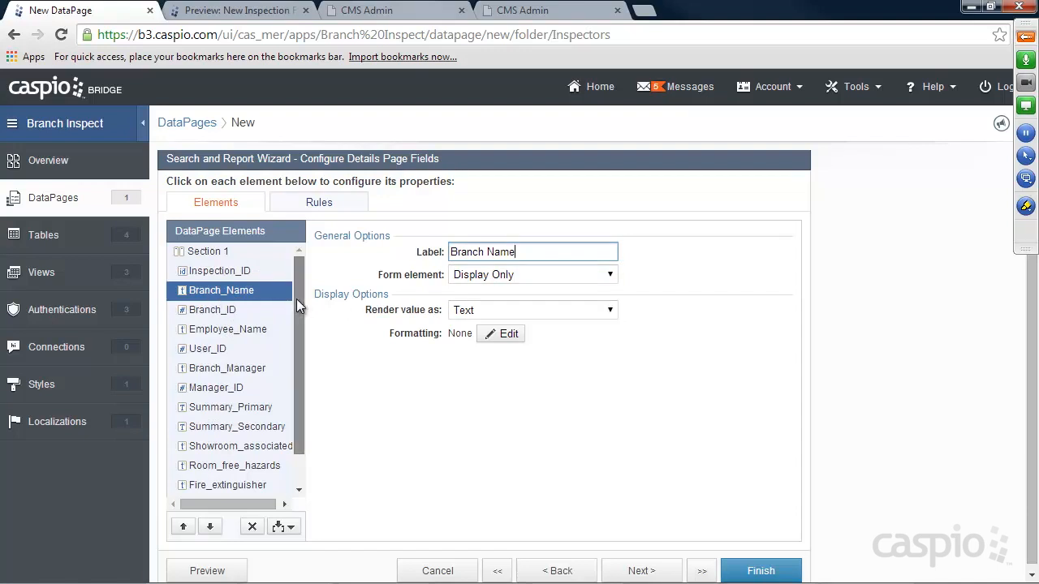
{"action": "left_click_drag", "start_coordinate": [296, 299], "coordinate": [301, 352]}
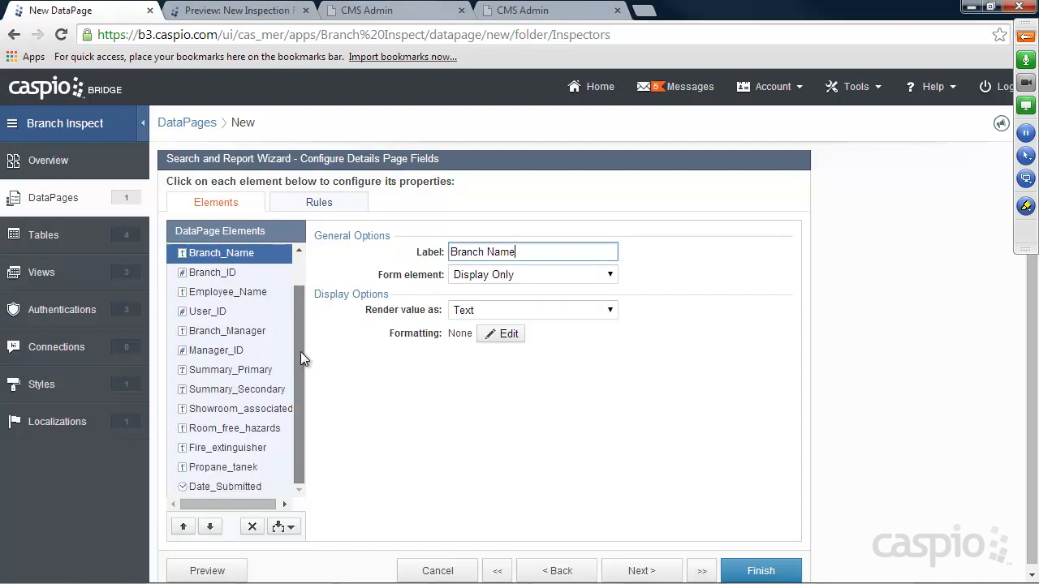
Set Summary_Primary and Summary_Secondary to Text Area form elements on the details page.
{"action": "left_click", "coordinate": [230, 370]}
{"action": "left_click", "coordinate": [610, 274]}
{"action": "left_click", "coordinate": [513, 318]}
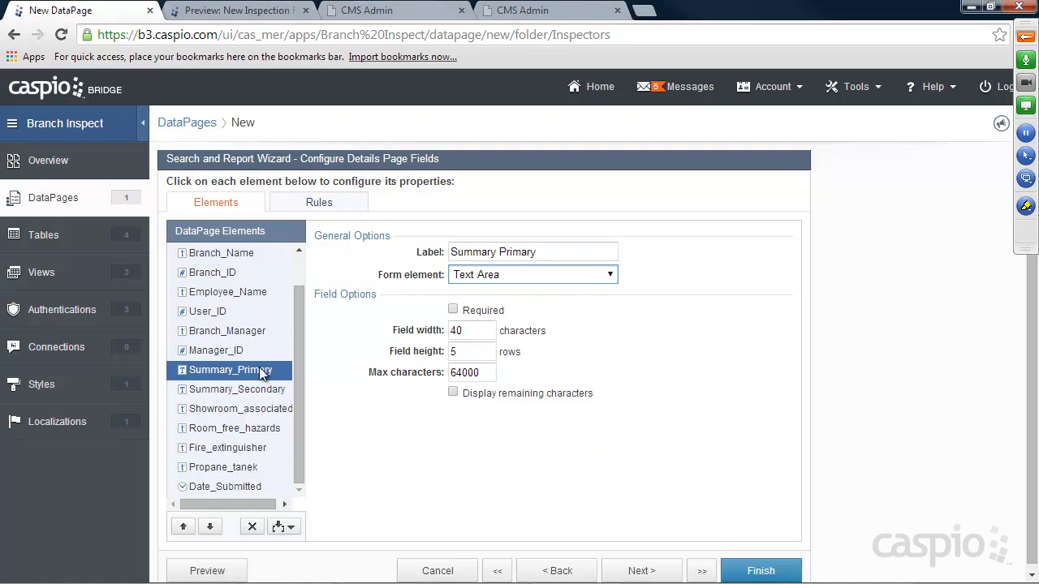
{"action": "left_click", "coordinate": [237, 389]}
{"action": "left_click", "coordinate": [507, 276]}
{"action": "left_click", "coordinate": [510, 317]}
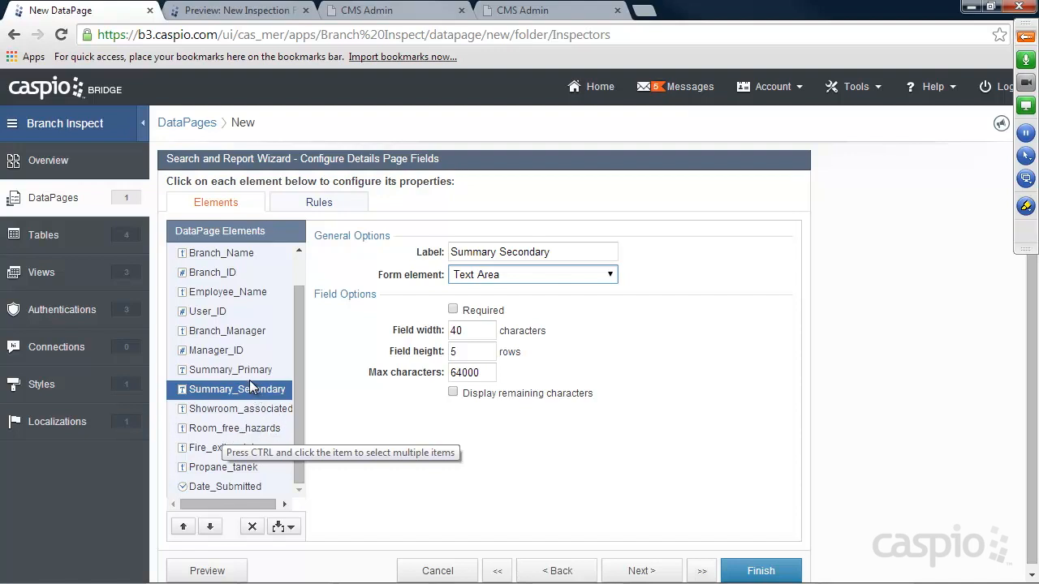
{"action": "left_click", "coordinate": [546, 11]}
Finish and save the View Past Inspections report DataPage.
{"action": "scroll", "coordinate": [443, 346], "scroll_direction": "down", "scroll_amount": 3}
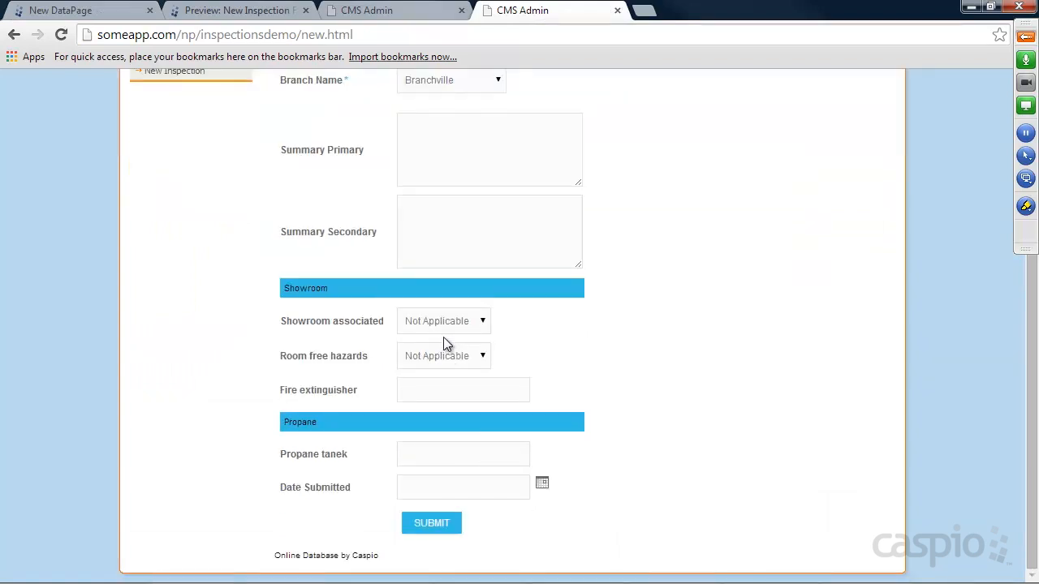
{"action": "left_click", "coordinate": [59, 10]}
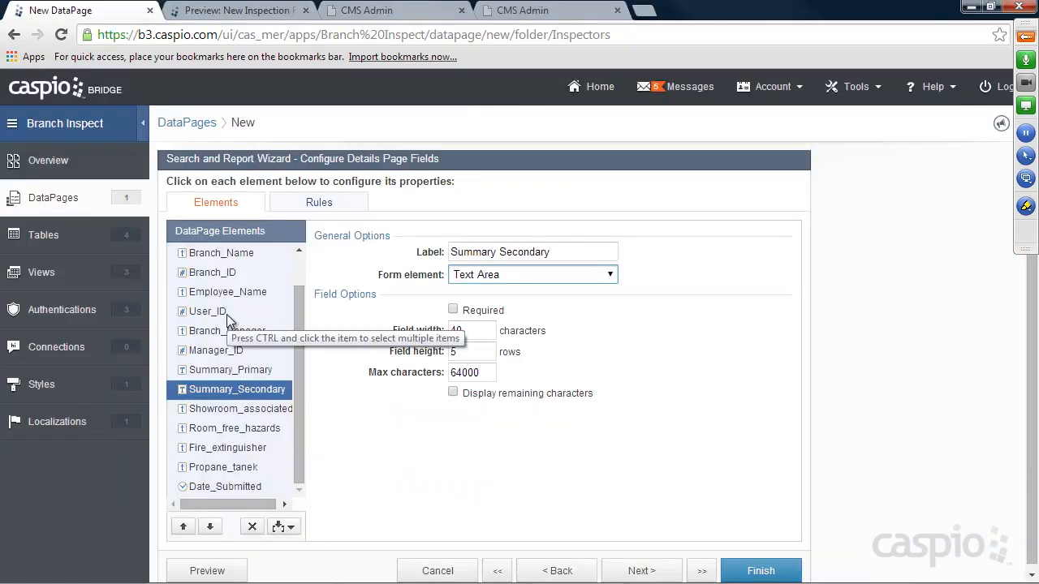
{"action": "left_click", "coordinate": [763, 571]}
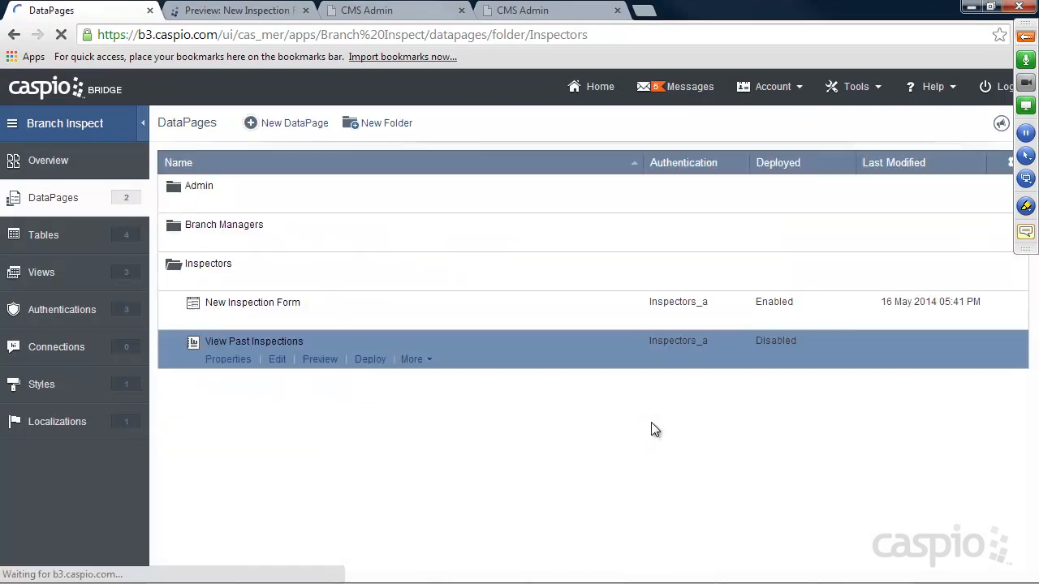
Enable deployment of View Past Inspections and copy its embed code.
{"action": "left_click", "coordinate": [370, 359]}
{"action": "left_click", "coordinate": [442, 154]}
{"action": "right_click", "coordinate": [507, 446]}
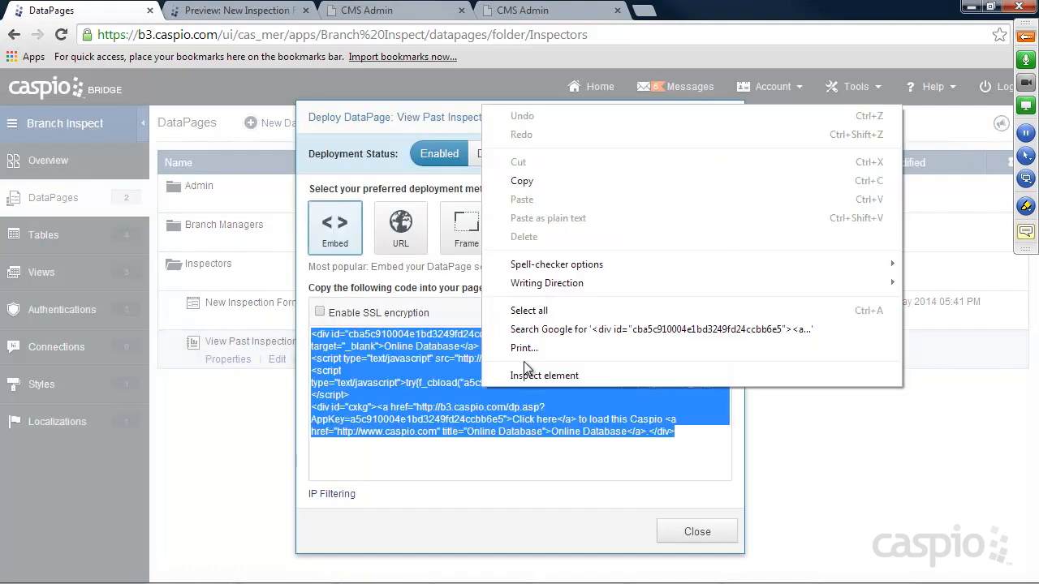
{"action": "left_click", "coordinate": [541, 177]}
{"action": "left_click", "coordinate": [700, 532]}
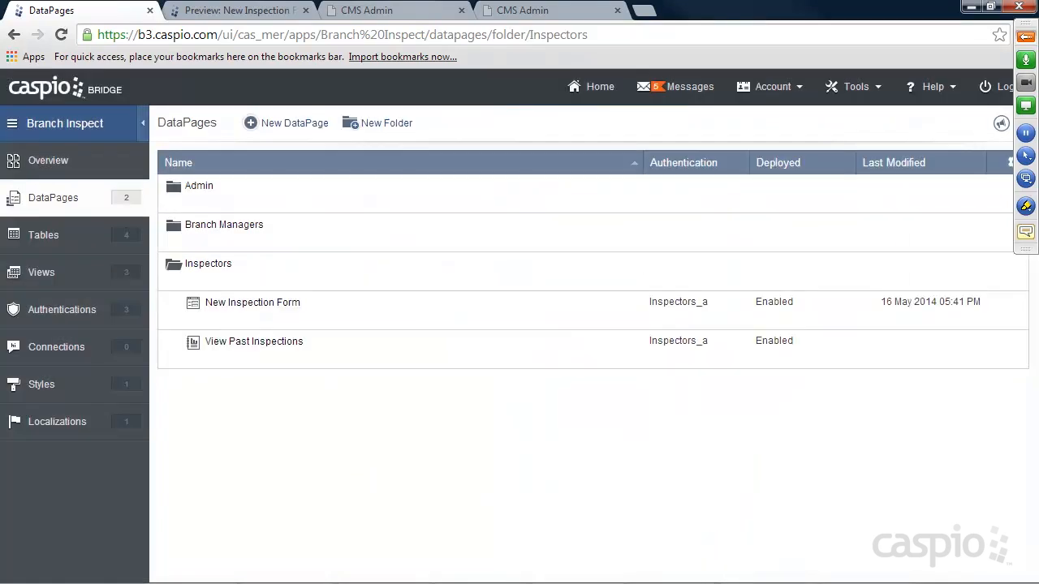
In index.html, swap the 'Placeholder' text for the View Past Inspections embed code and save.
{"action": "left_click", "coordinate": [734, 574]}
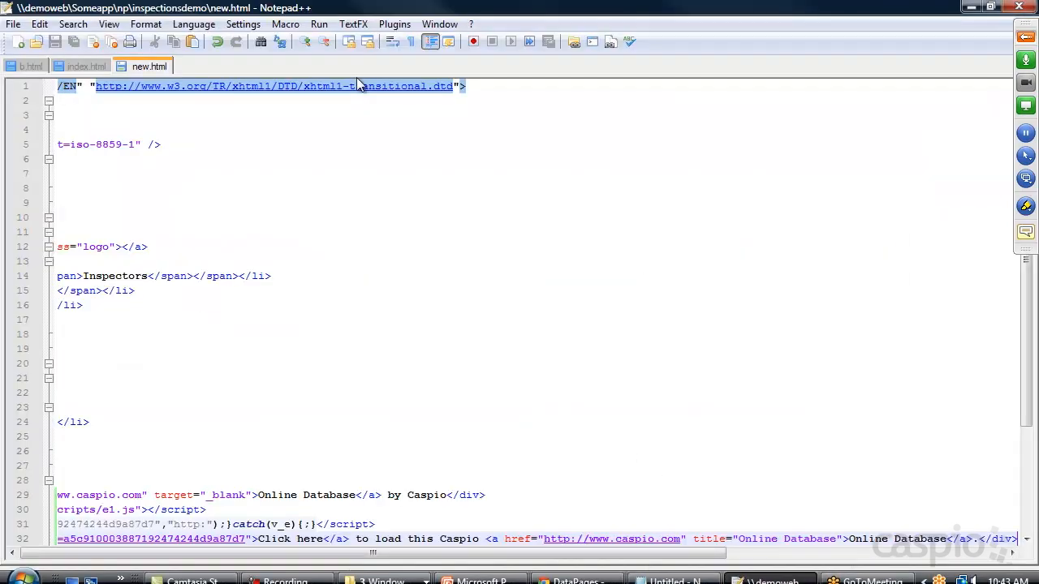
{"action": "left_click", "coordinate": [77, 69]}
{"action": "left_click_drag", "start_coordinate": [142, 494], "coordinate": [57, 495]}
{"action": "key", "text": "ctrl+v"}
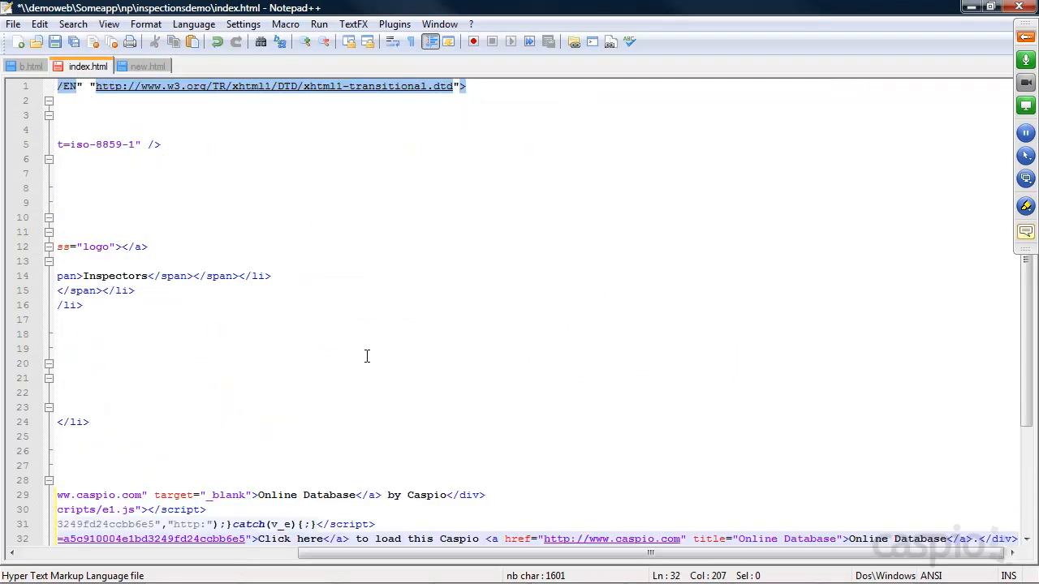
{"action": "key", "text": "ctrl+s"}
{"action": "left_click", "coordinate": [972, 10]}
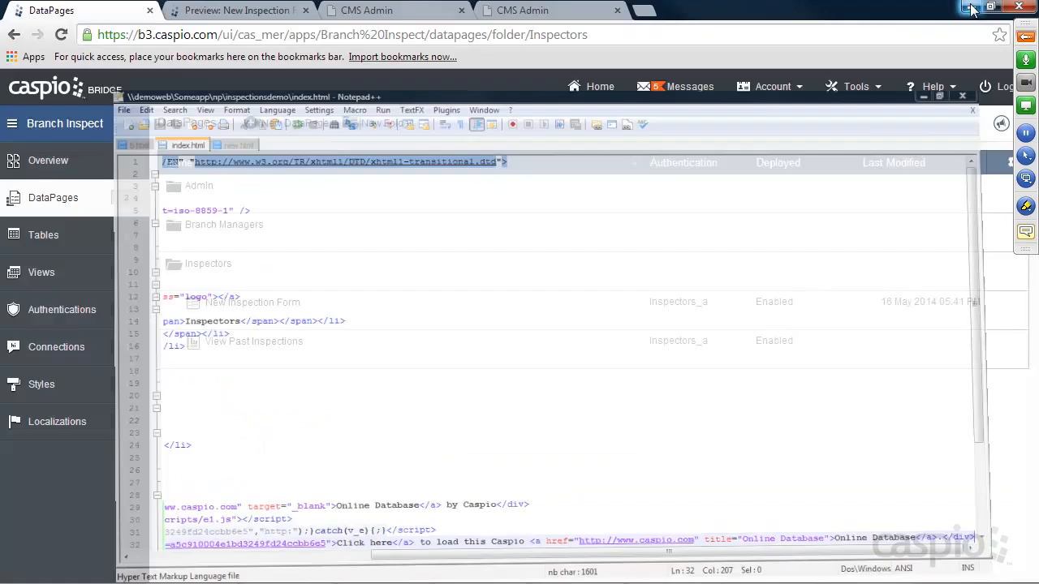
Reload the CMS Admin site and run a search on the embedded past-inspections report.
{"action": "left_click", "coordinate": [527, 10]}
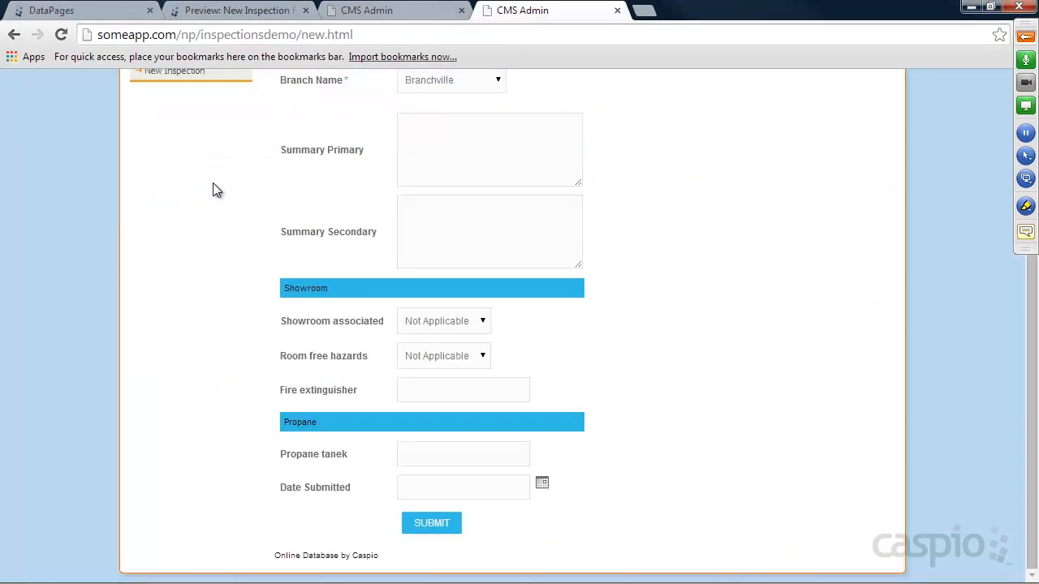
{"action": "scroll", "coordinate": [214, 187], "scroll_direction": "up", "scroll_amount": 2}
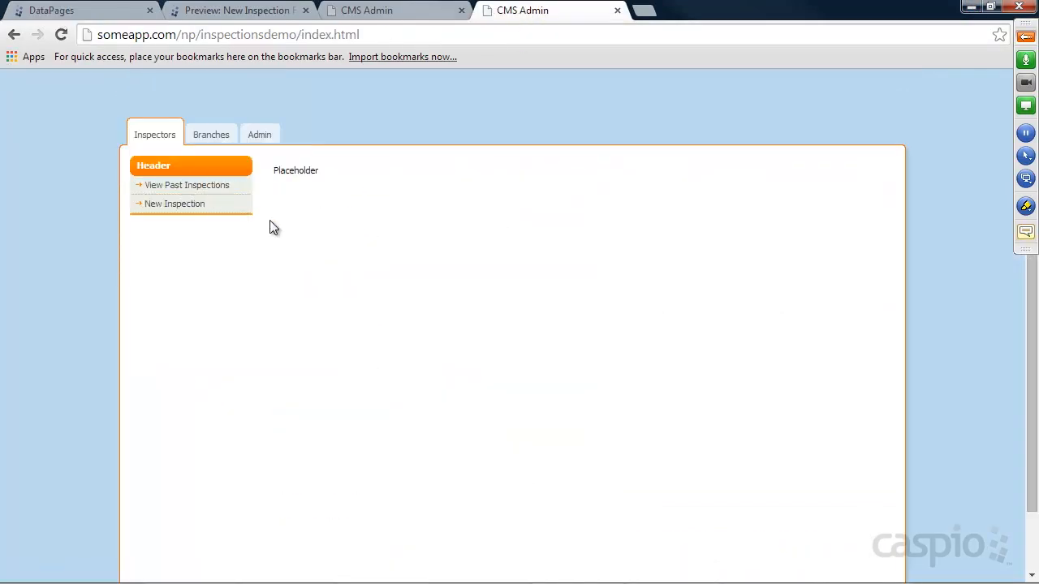
{"action": "left_click", "coordinate": [61, 34]}
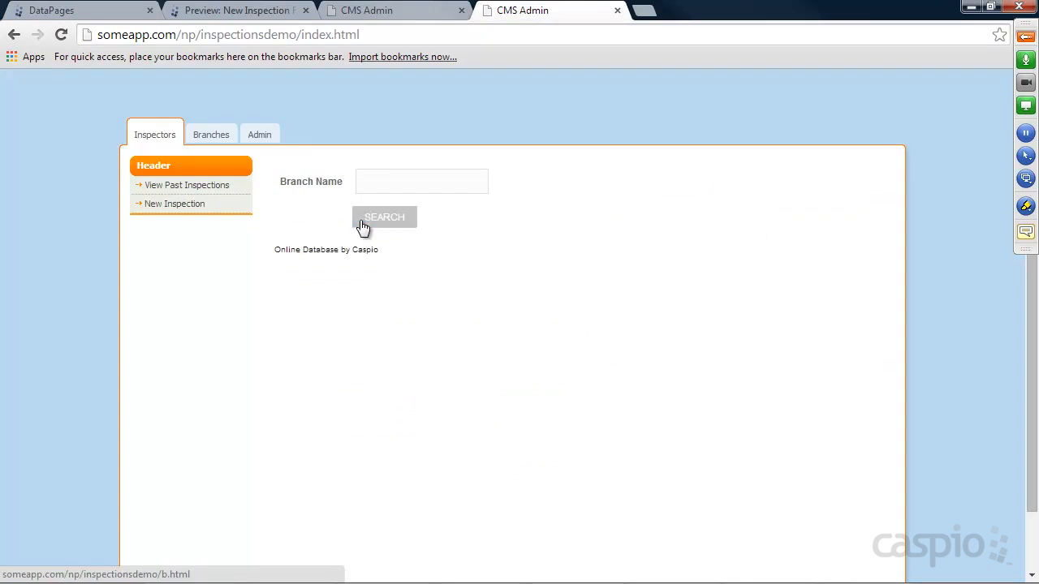
{"action": "left_click", "coordinate": [399, 222]}
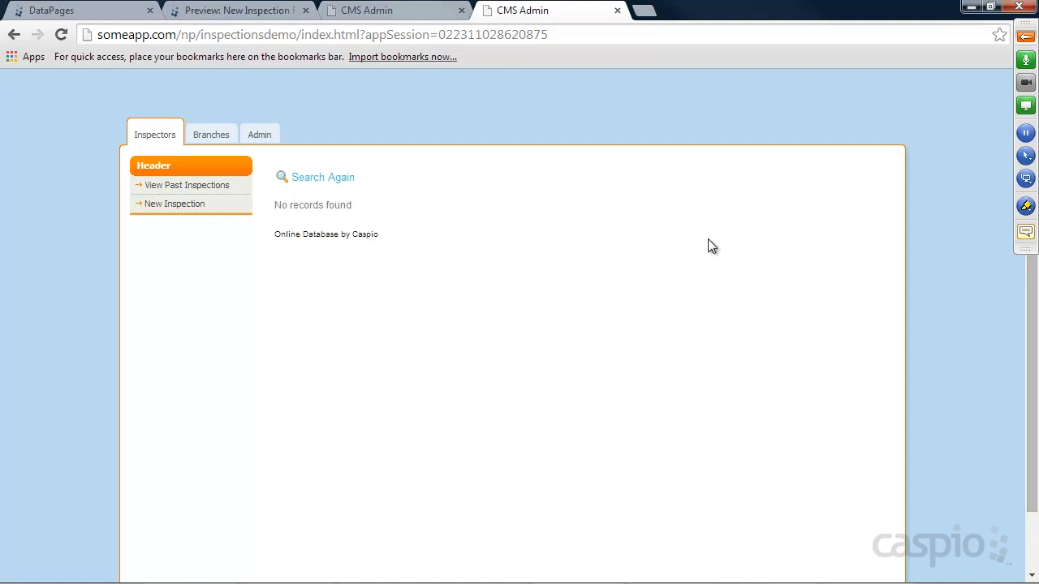
Start a new inspection for branch Branchville with primary summary 'new sub'.
{"action": "left_click", "coordinate": [183, 205]}
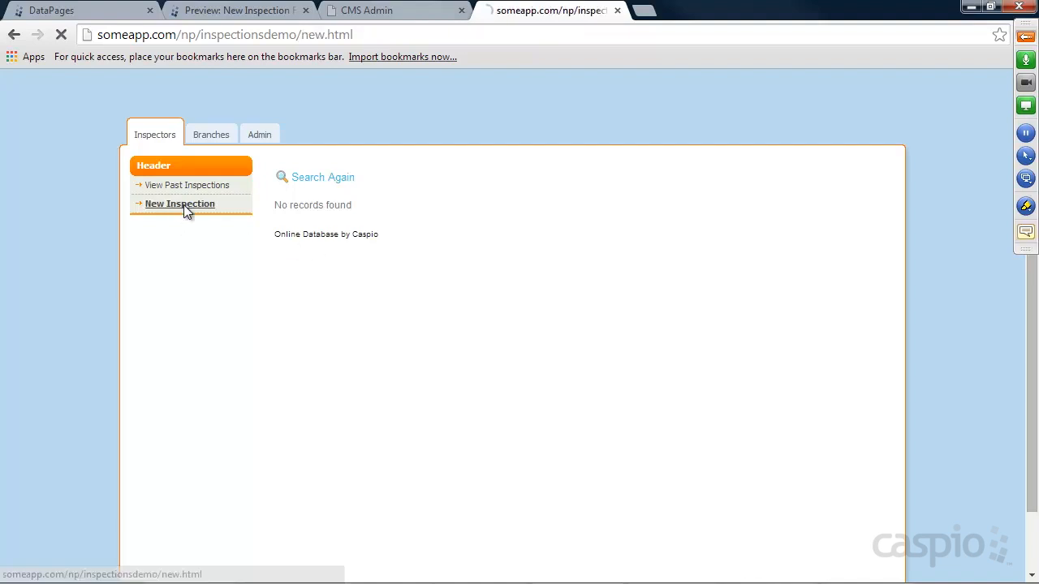
{"action": "left_click", "coordinate": [454, 215]}
{"action": "left_click", "coordinate": [447, 244]}
{"action": "left_click", "coordinate": [460, 281]}
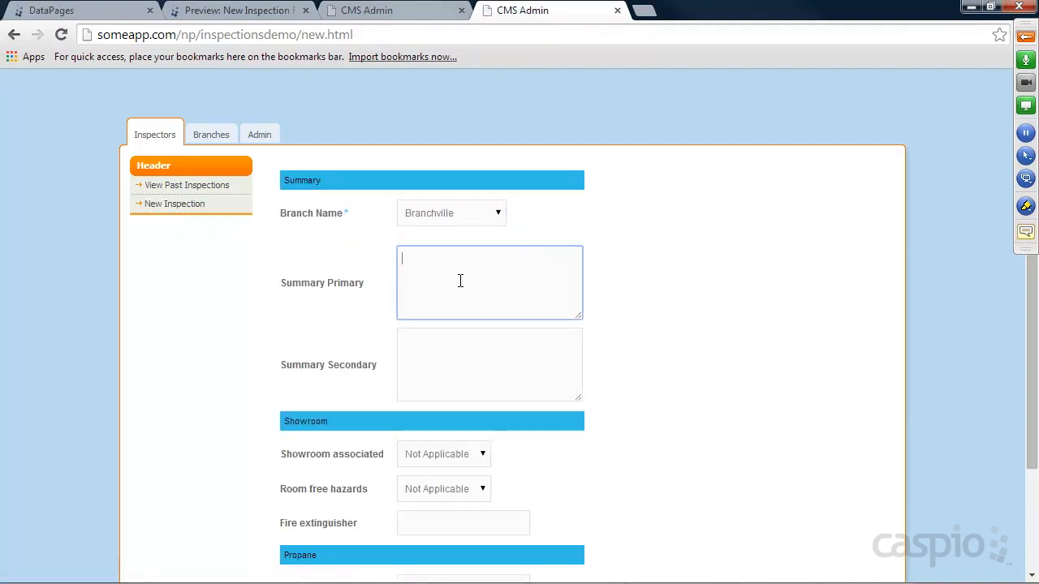
{"action": "type", "text": "new submission"}
{"action": "key", "text": "Tab"}
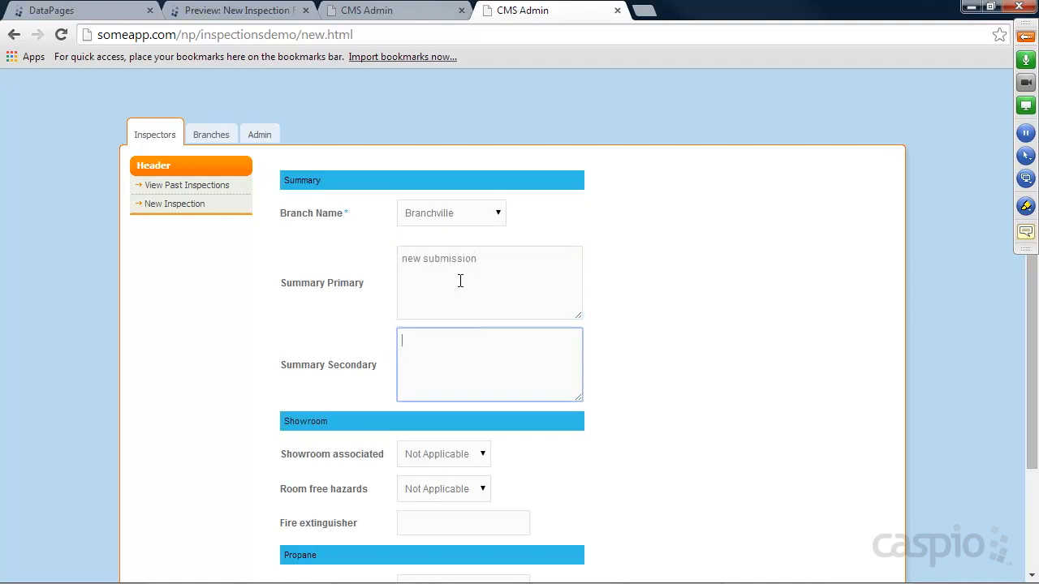
Answer No for Showroom associated and Room free hazards, and 'Ye' for Fire extinguisher and Propane tanks.
{"action": "scroll", "coordinate": [542, 354], "scroll_direction": "down", "scroll_amount": 3}
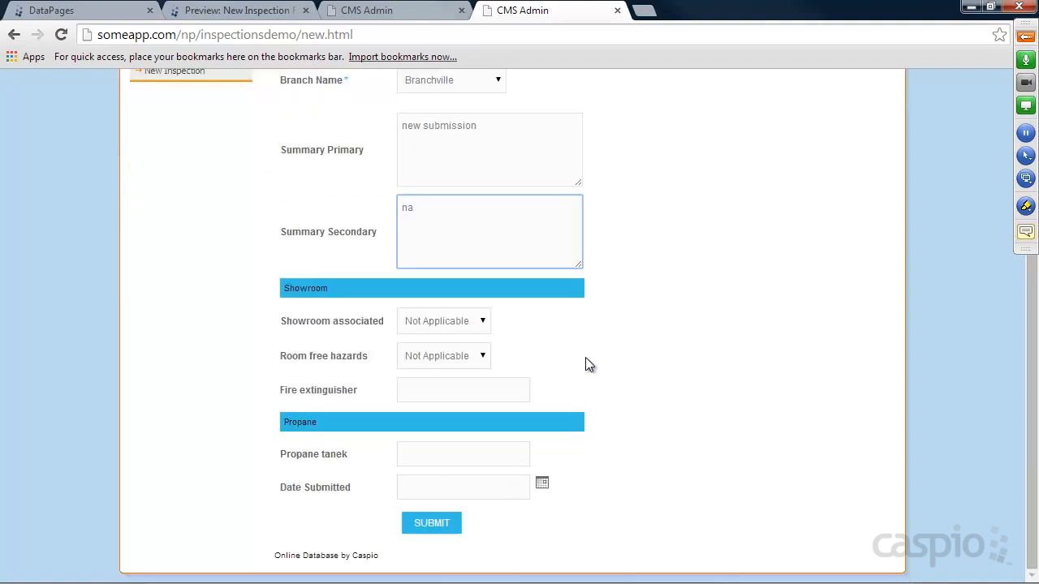
{"action": "left_click", "coordinate": [444, 329]}
{"action": "left_click", "coordinate": [466, 352]}
{"action": "left_click", "coordinate": [432, 360]}
{"action": "left_click", "coordinate": [429, 385]}
{"action": "left_click", "coordinate": [430, 390]}
{"action": "type", "text": "Yes"}
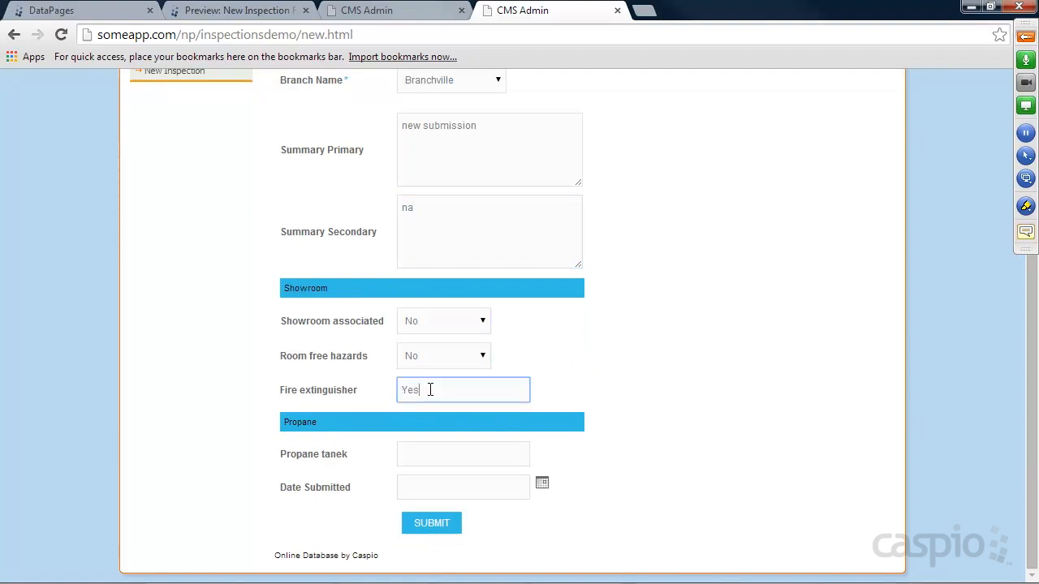
{"action": "left_click", "coordinate": [447, 452]}
{"action": "type", "text": "Yes"}
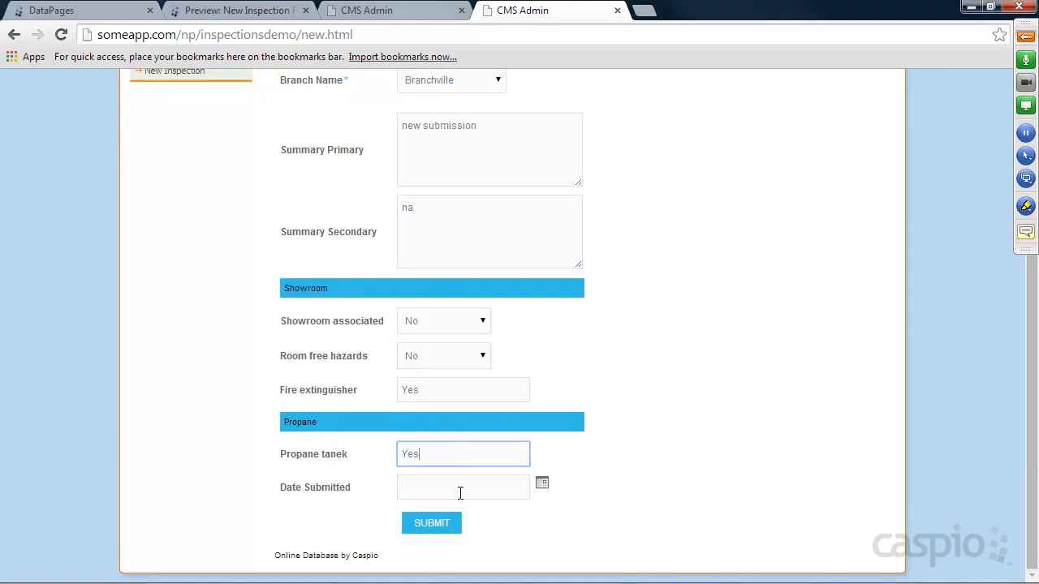
Set the Date Submitted to May 16, 2014 and submit the inspection.
{"action": "left_click", "coordinate": [460, 493]}
{"action": "left_click", "coordinate": [542, 483]}
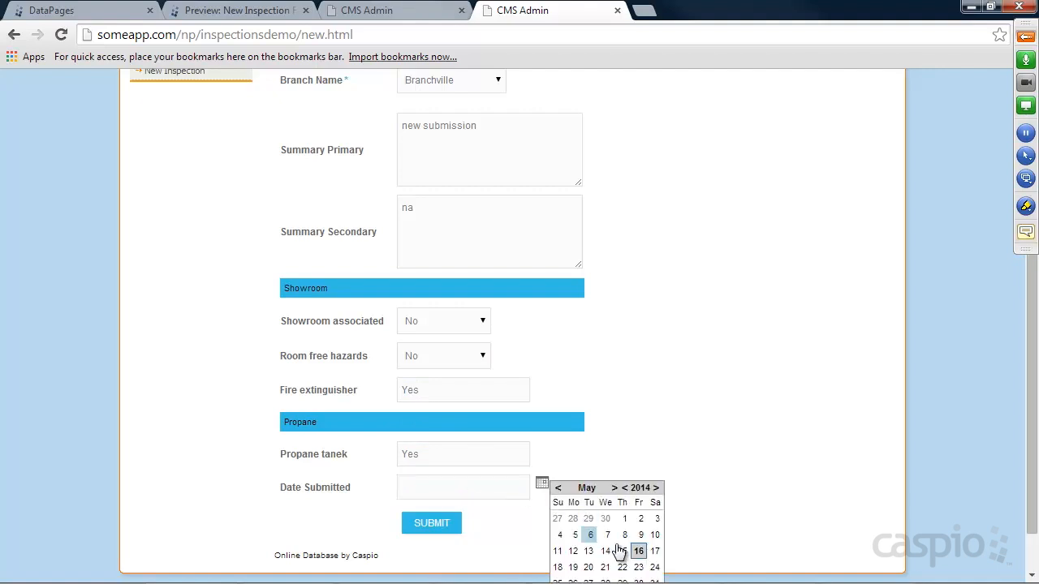
{"action": "left_click", "coordinate": [639, 551]}
{"action": "left_click", "coordinate": [431, 524]}
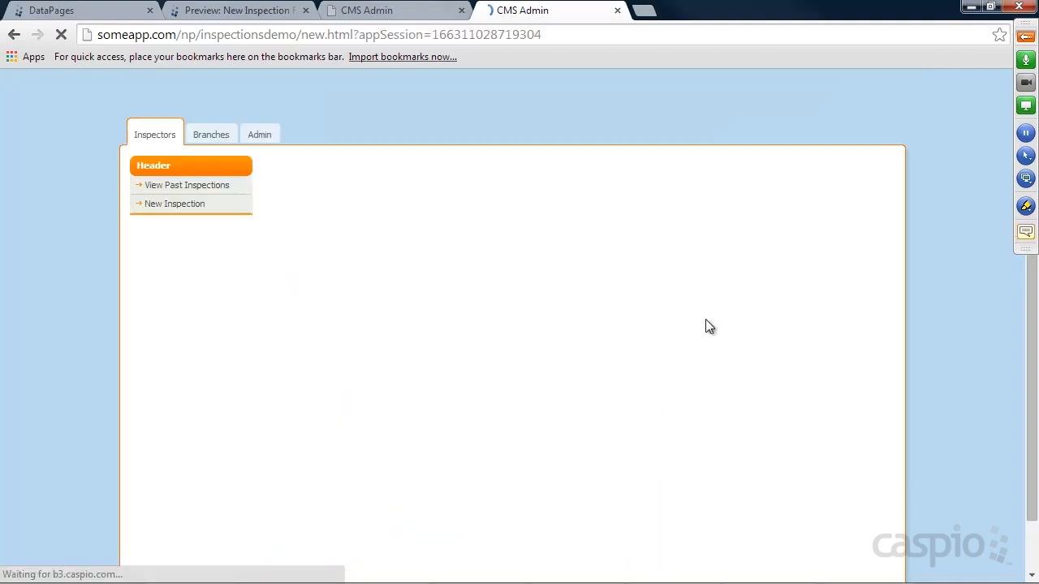
Review the Branchville record (Inspection ID 1) details in View Past Inspections, then go back to DataPages.
{"action": "left_click", "coordinate": [174, 186]}
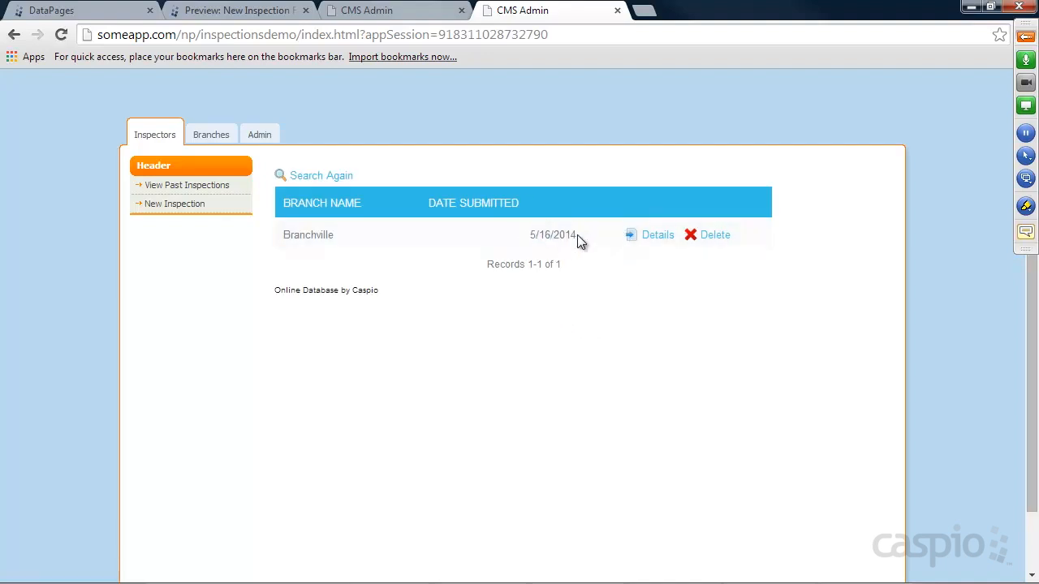
{"action": "left_click", "coordinate": [652, 237]}
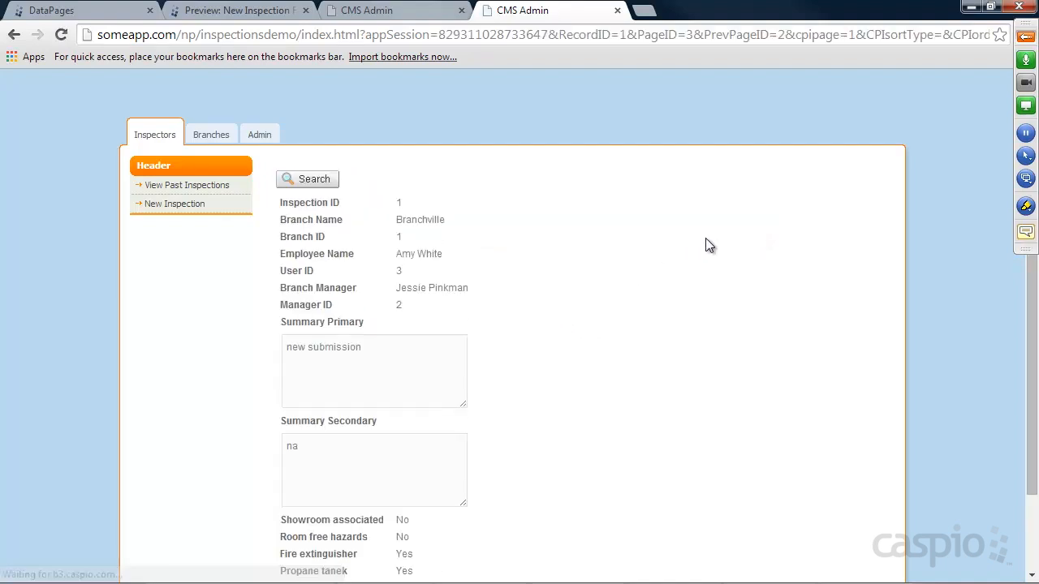
{"action": "scroll", "coordinate": [706, 245], "scroll_direction": "down", "scroll_amount": 2}
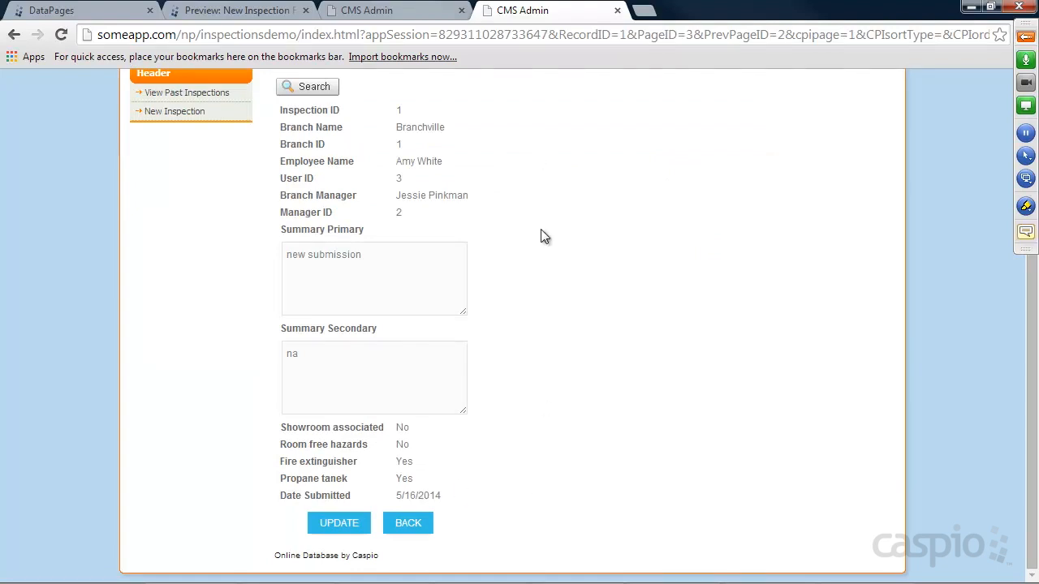
{"action": "scroll", "coordinate": [542, 237], "scroll_direction": "up", "scroll_amount": 2}
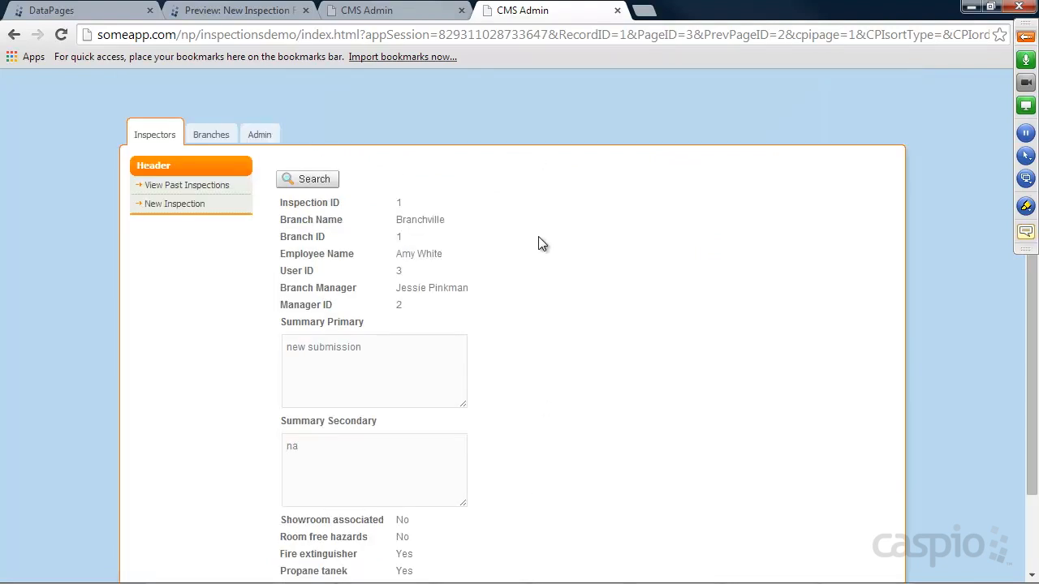
{"action": "left_click", "coordinate": [209, 136]}
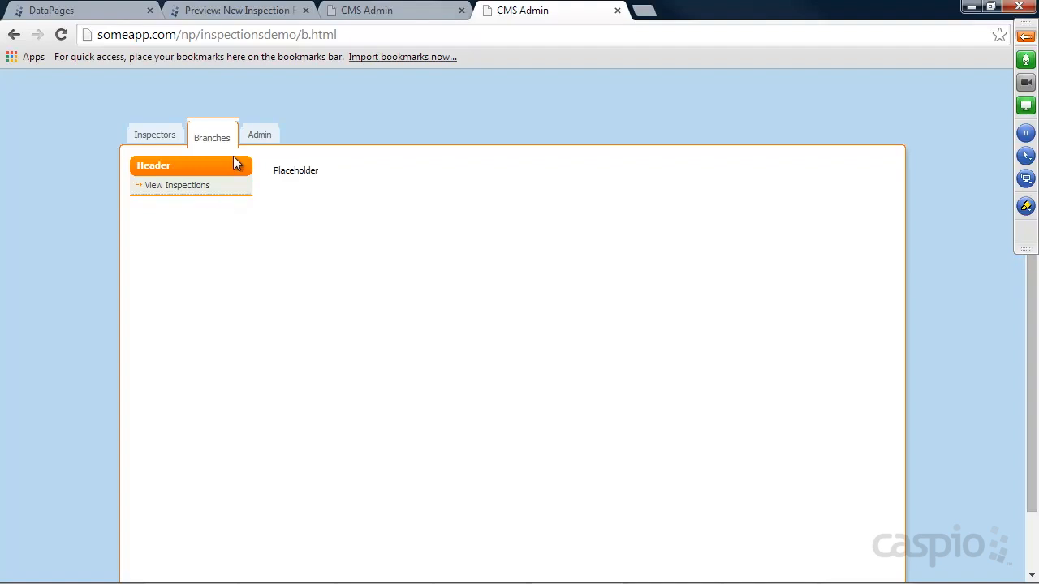
{"action": "left_click", "coordinate": [87, 13]}
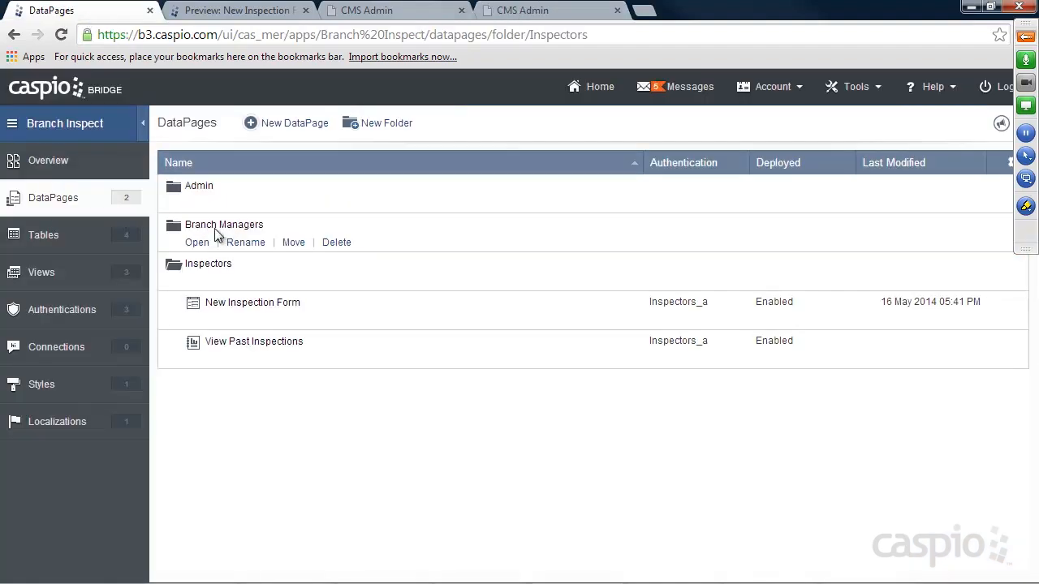
Create a new tabular report DataPage in the Branch Managers folder using the Inspections__t table.
{"action": "left_click", "coordinate": [198, 243]}
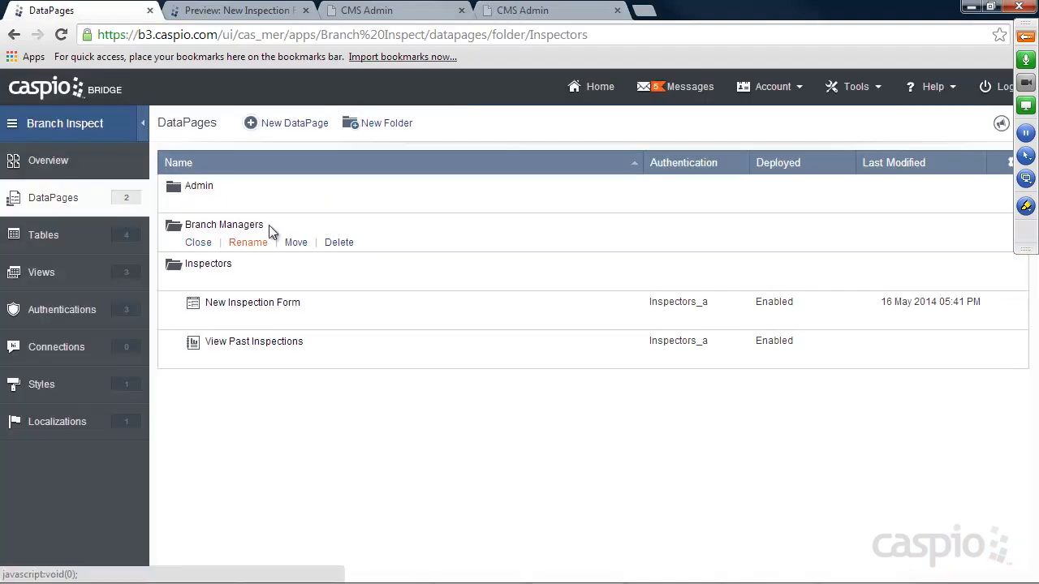
{"action": "left_click", "coordinate": [299, 123]}
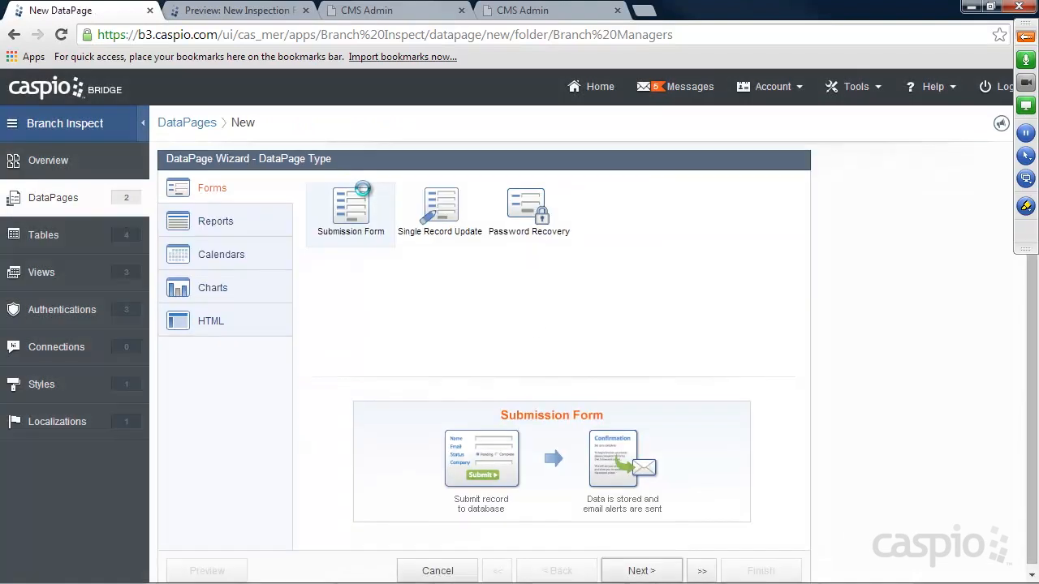
{"action": "left_click", "coordinate": [228, 224]}
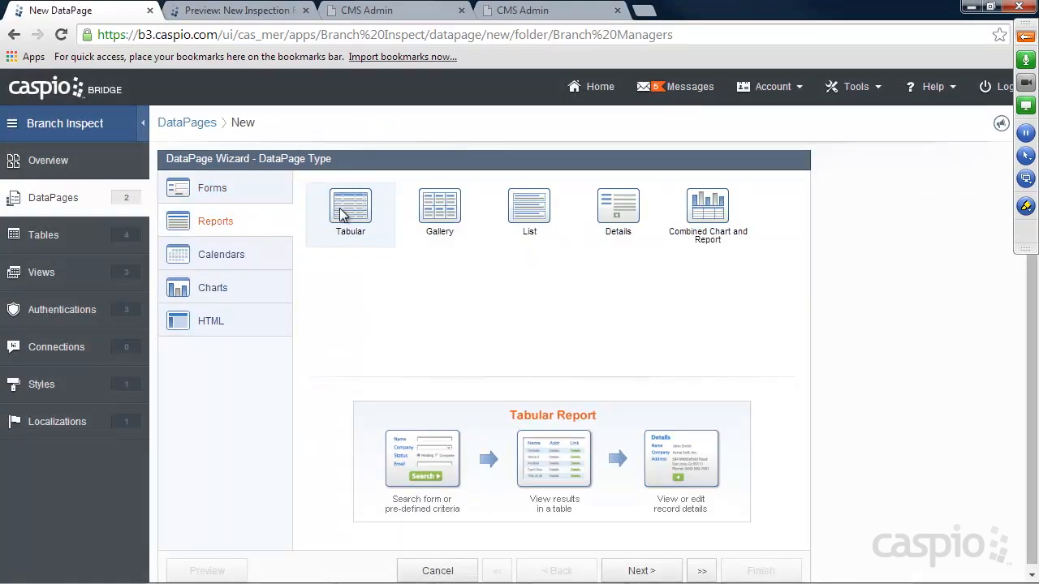
{"action": "left_click", "coordinate": [641, 570]}
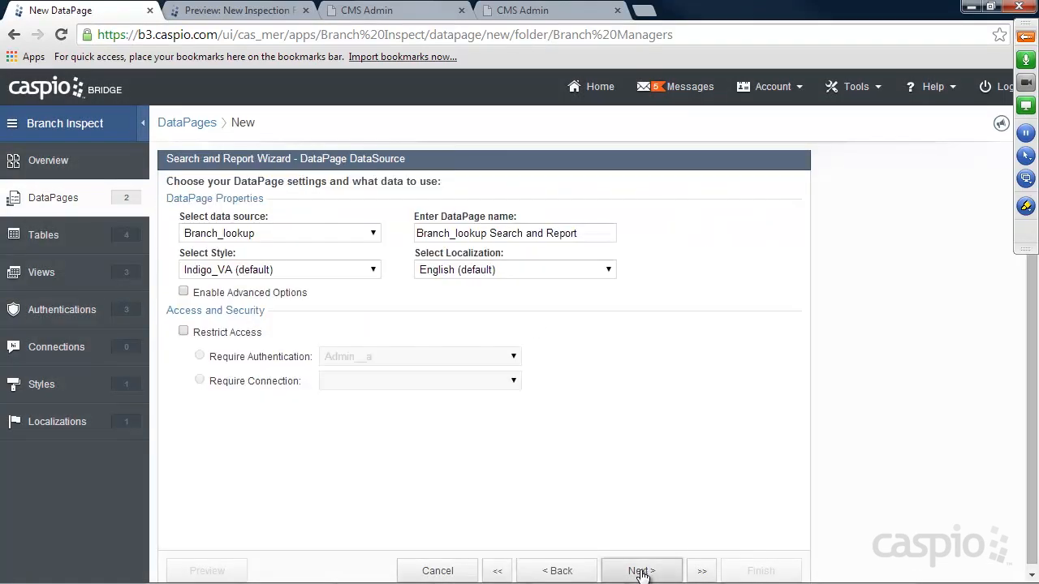
{"action": "left_click", "coordinate": [302, 236]}
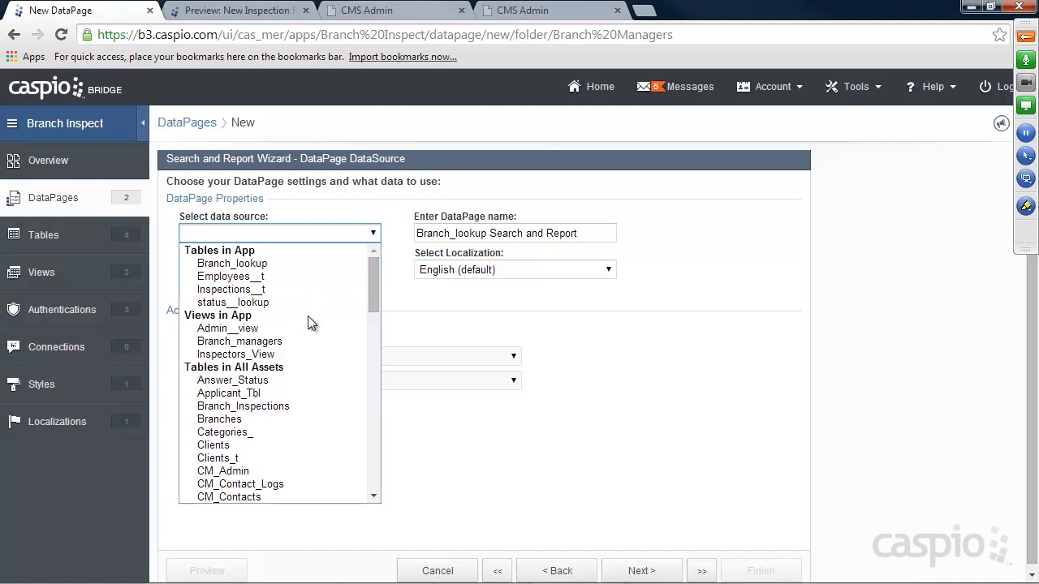
{"action": "left_click", "coordinate": [240, 289]}
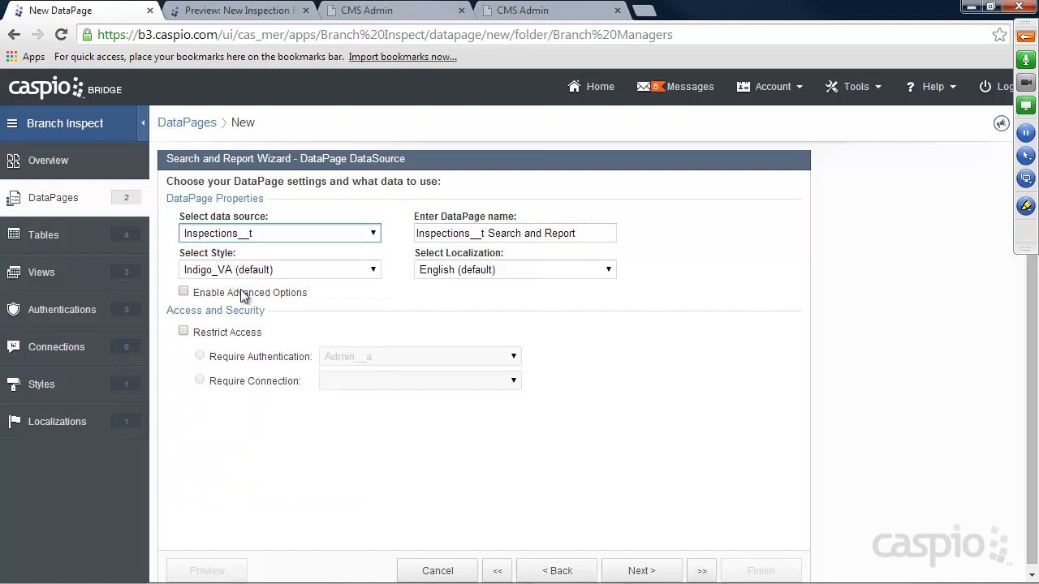
Name it 'View My Inspections', apply the Azure_v2 style, and require Branch_managers_a authentication.
{"action": "left_click_drag", "start_coordinate": [600, 234], "coordinate": [392, 237]}
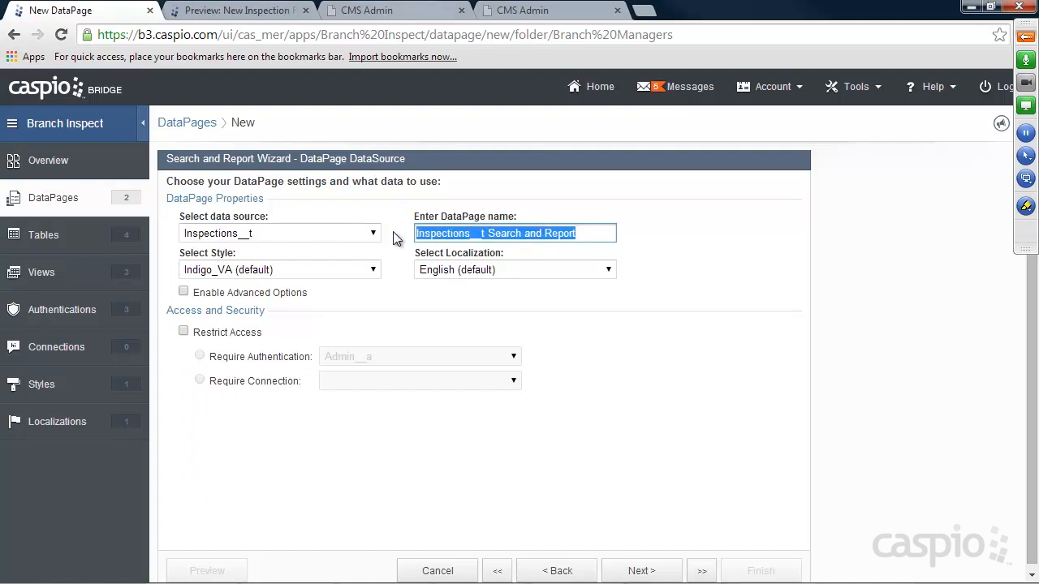
{"action": "type", "text": "View "}
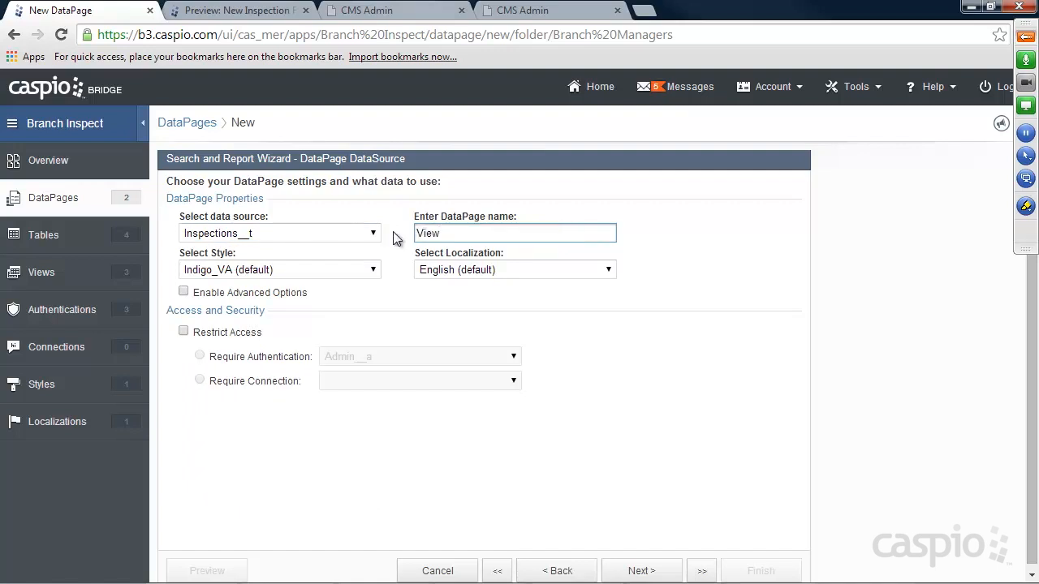
{"action": "type", "text": "My Inspections"}
{"action": "left_click", "coordinate": [359, 269]}
{"action": "left_click", "coordinate": [263, 300]}
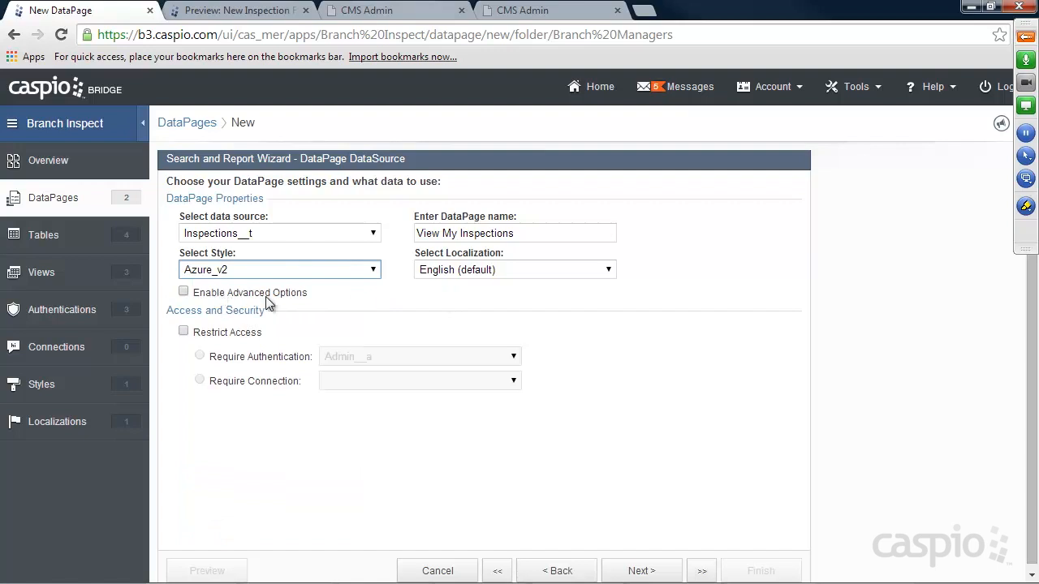
{"action": "left_click", "coordinate": [209, 335]}
{"action": "left_click", "coordinate": [364, 357]}
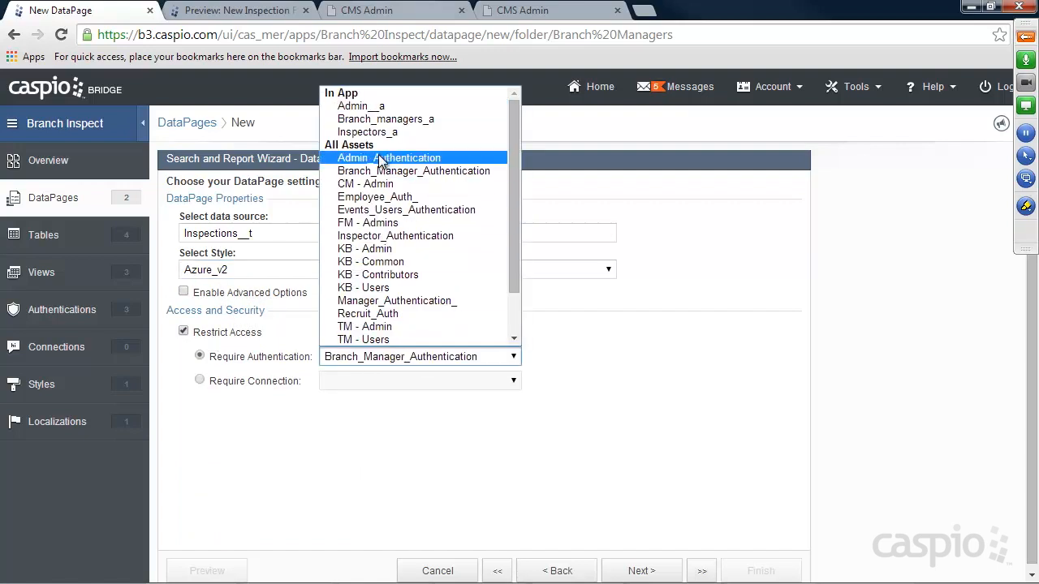
{"action": "left_click", "coordinate": [381, 120]}
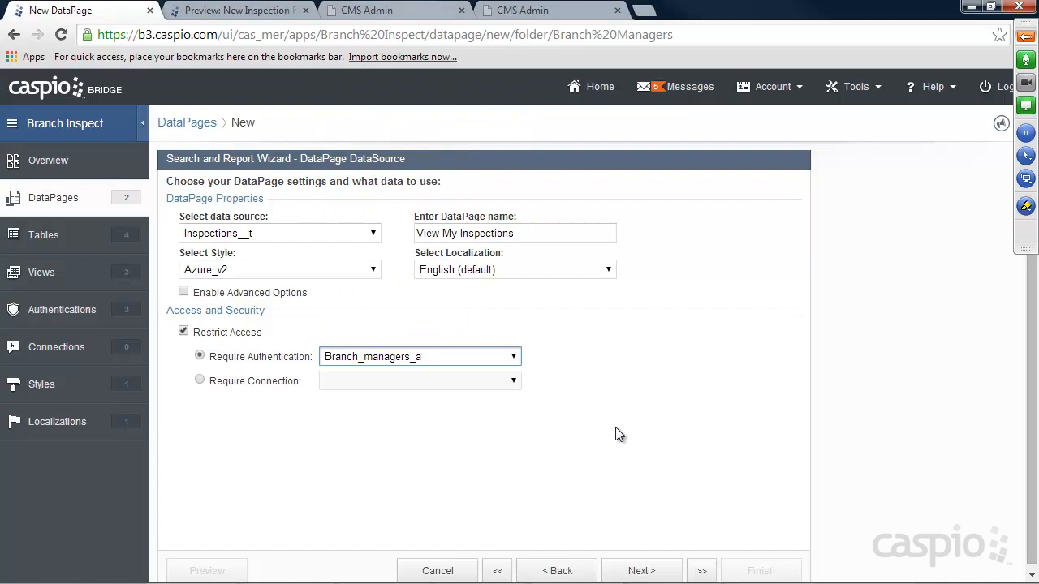
{"action": "left_click", "coordinate": [653, 572]}
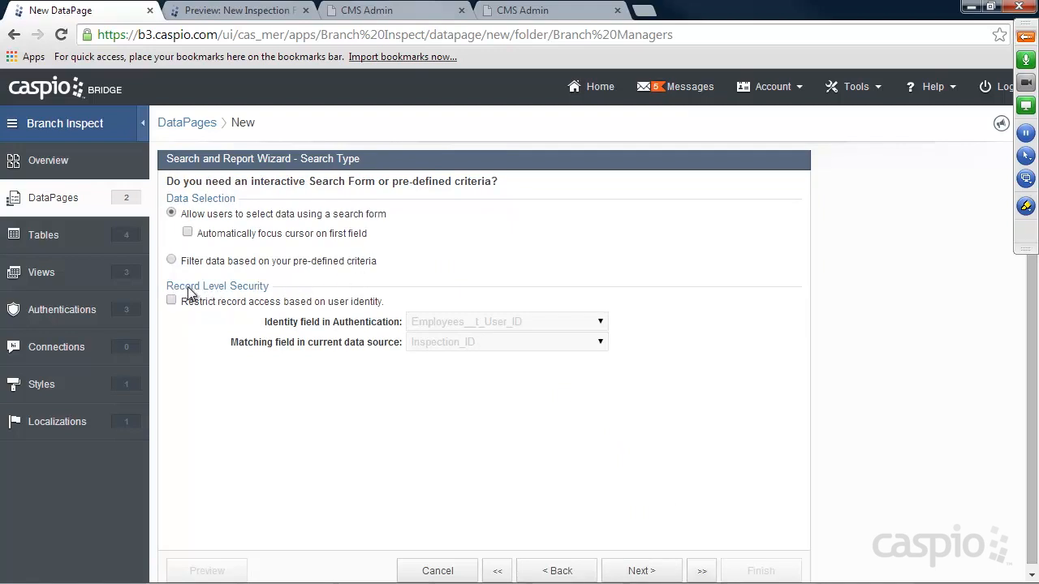
Restrict records so Employees__t_User_ID matches the Manager_ID field.
{"action": "left_click", "coordinate": [223, 304]}
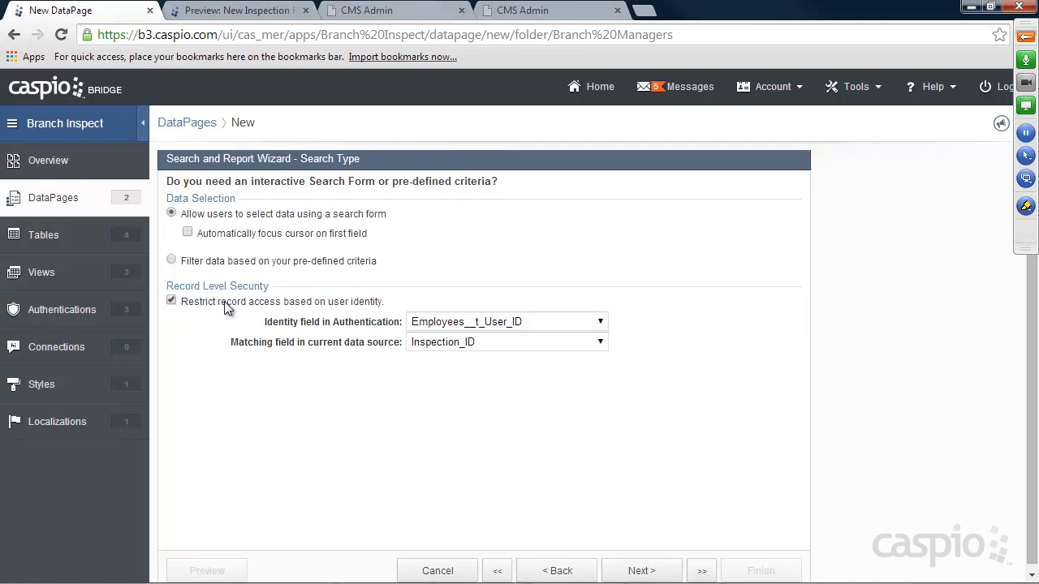
{"action": "left_click", "coordinate": [511, 321]}
{"action": "left_click", "coordinate": [503, 339]}
{"action": "left_click", "coordinate": [501, 338]}
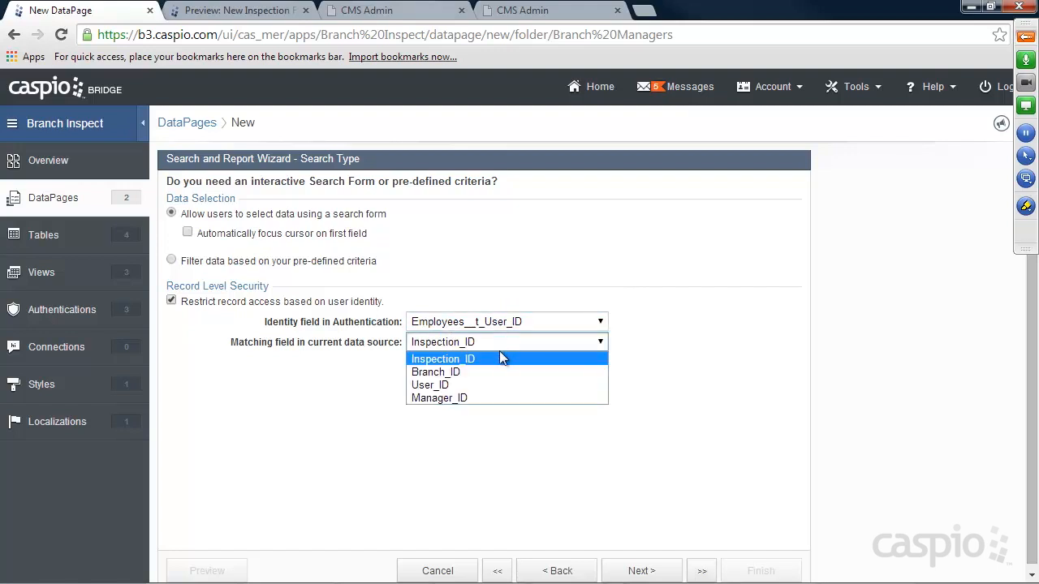
{"action": "left_click", "coordinate": [480, 395]}
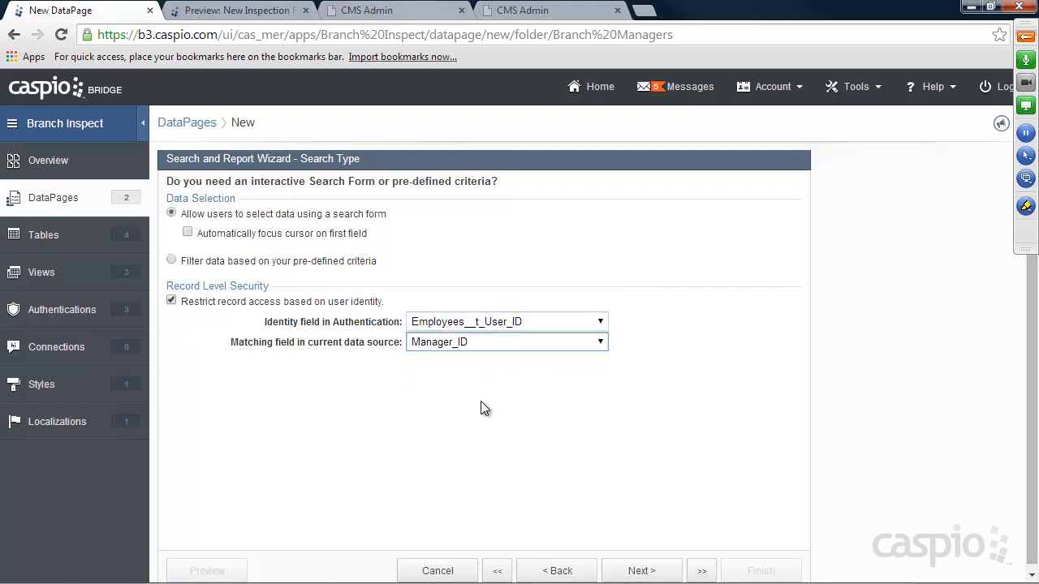
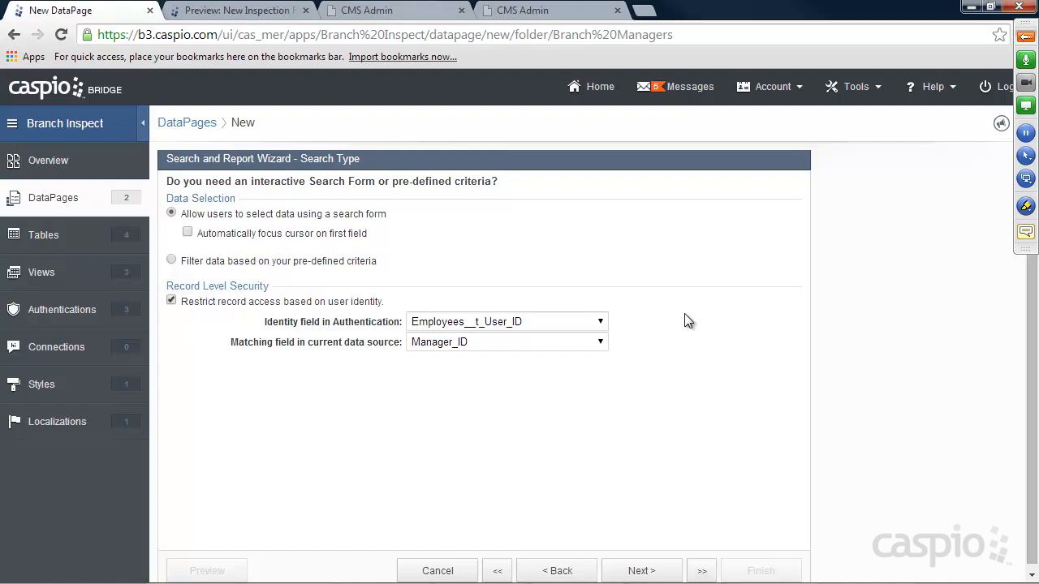
Confirm Manager_ID as the record-matching field and advance to Select Search Fields.
{"action": "left_click", "coordinate": [452, 346]}
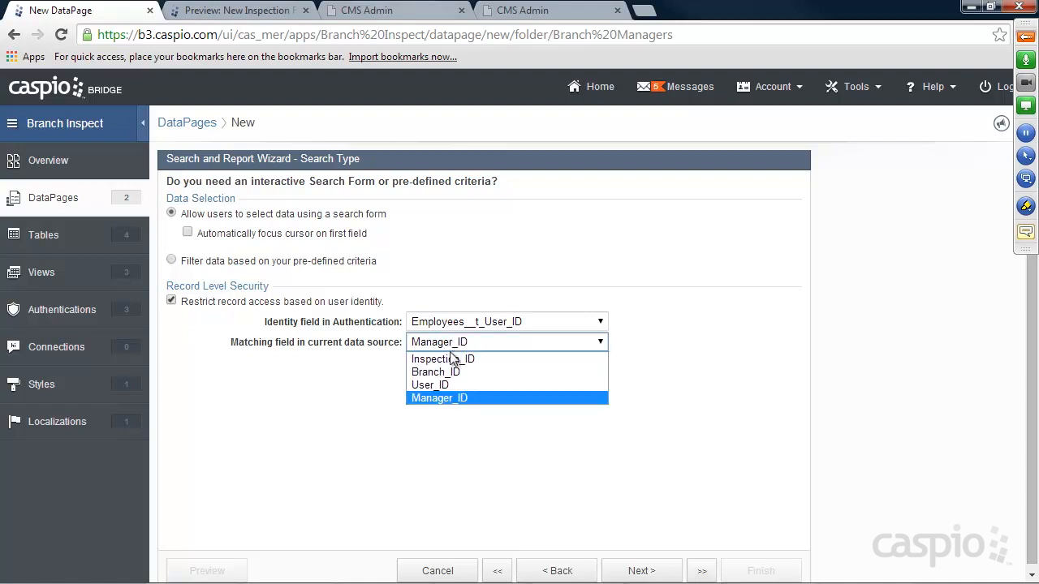
{"action": "left_click", "coordinate": [443, 397]}
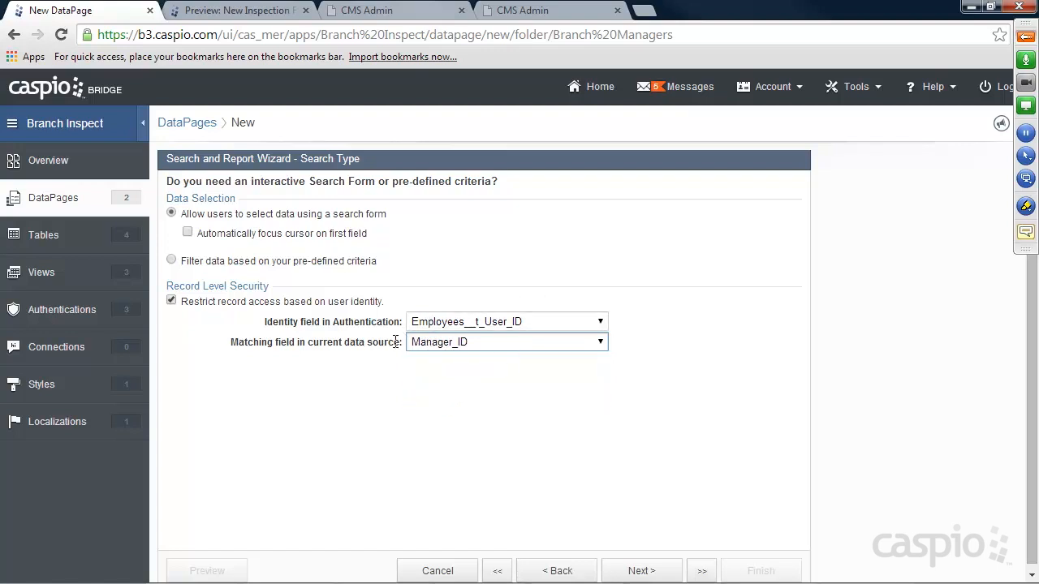
{"action": "left_click", "coordinate": [549, 388]}
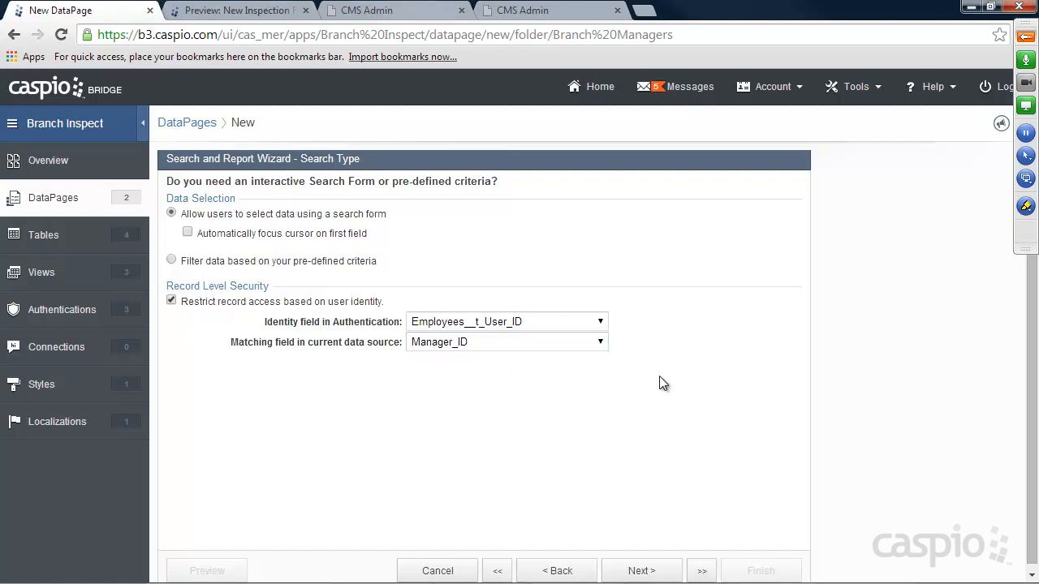
{"action": "left_click", "coordinate": [647, 571]}
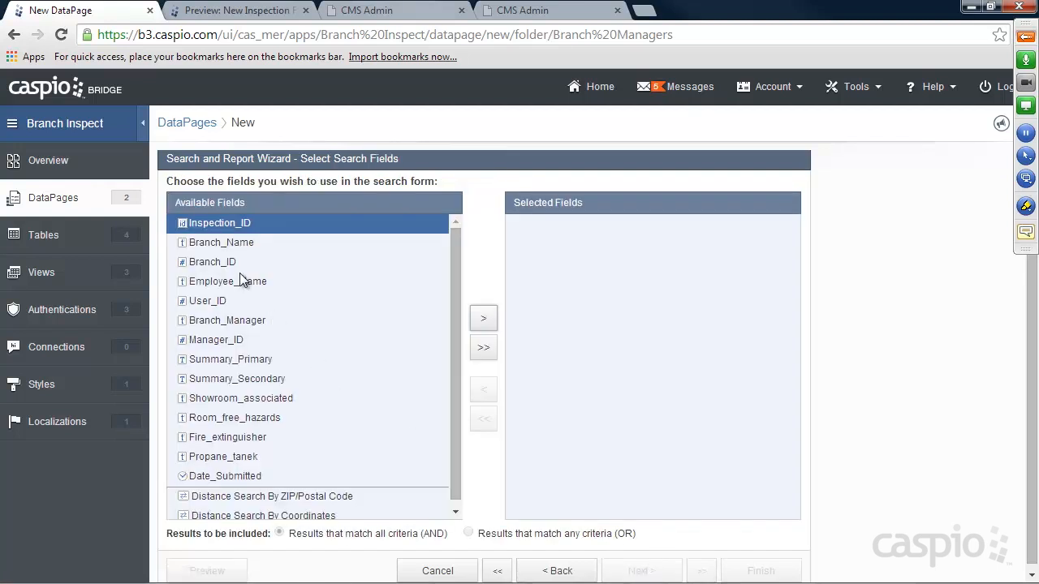
Add Date_Submitted as the search form's field.
{"action": "mouse_move", "coordinate": [453, 269]}
{"action": "left_mouse_down"}
{"action": "mouse_move", "coordinate": [455, 307]}
{"action": "mouse_move", "coordinate": [457, 261]}
{"action": "left_mouse_up"}
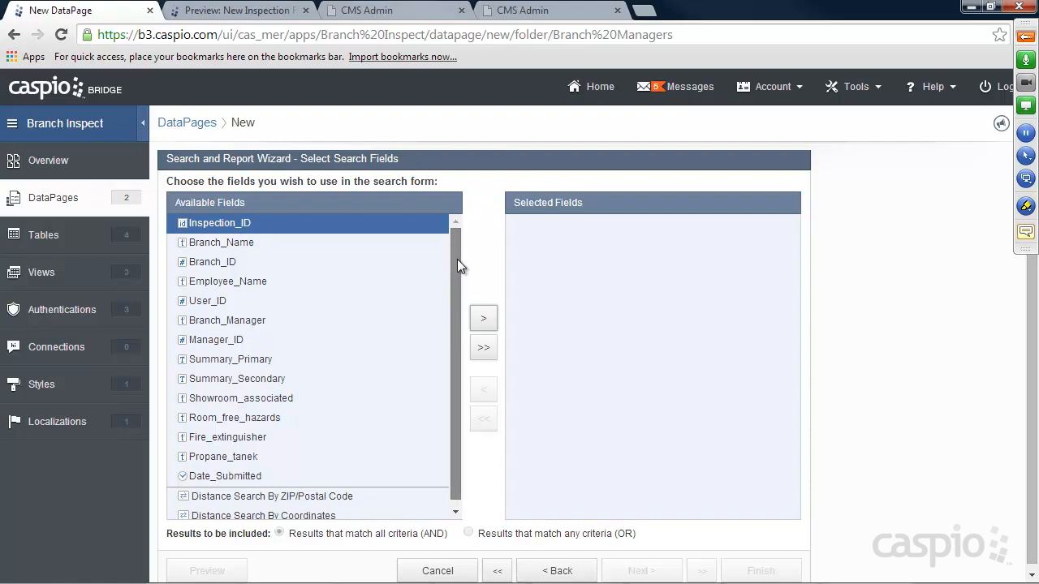
{"action": "left_click", "coordinate": [222, 477]}
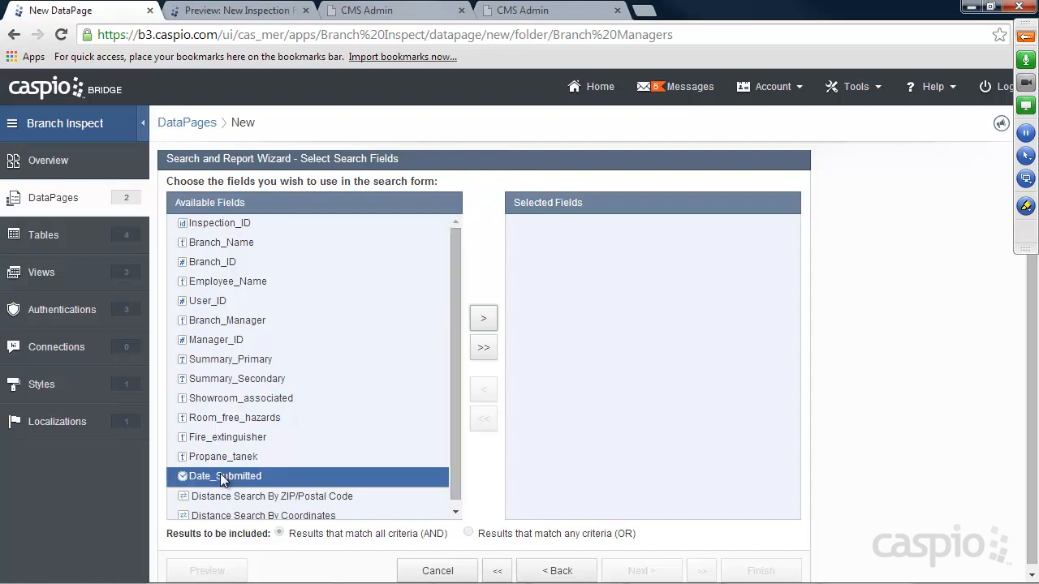
{"action": "left_click", "coordinate": [487, 322]}
{"action": "left_click", "coordinate": [641, 571]}
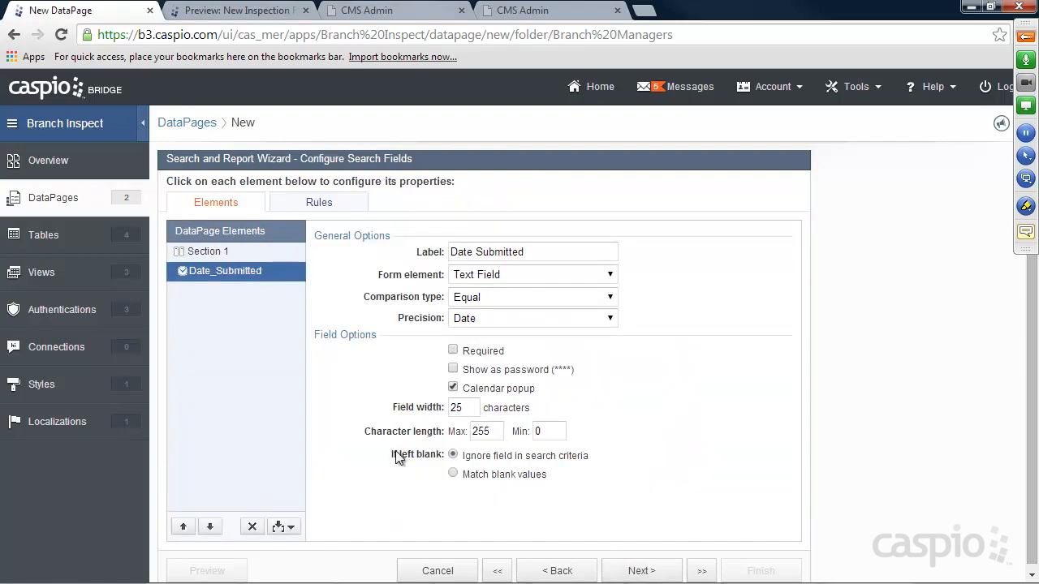
Add a second criteria to Date_Submitted and set Criteria 1 to Greater Than or Equal, labelled '(from)'.
{"action": "left_click", "coordinate": [292, 527]}
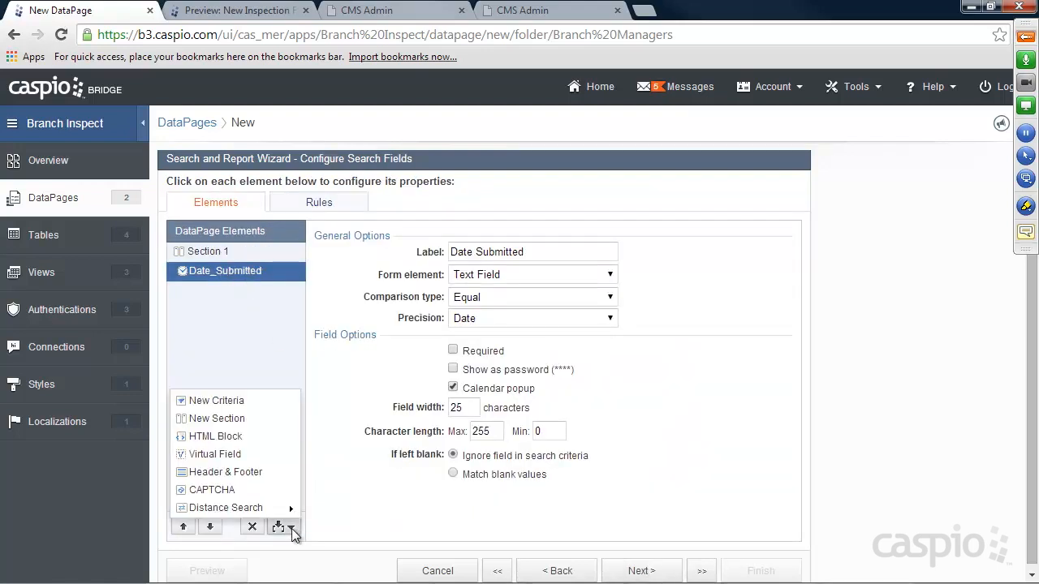
{"action": "left_click", "coordinate": [228, 401]}
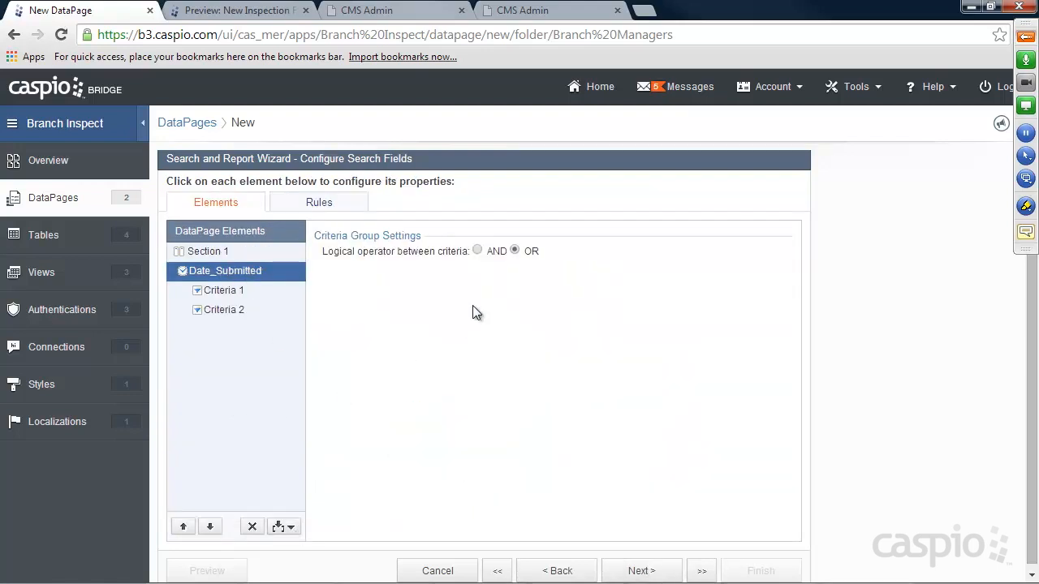
{"action": "left_click", "coordinate": [244, 289]}
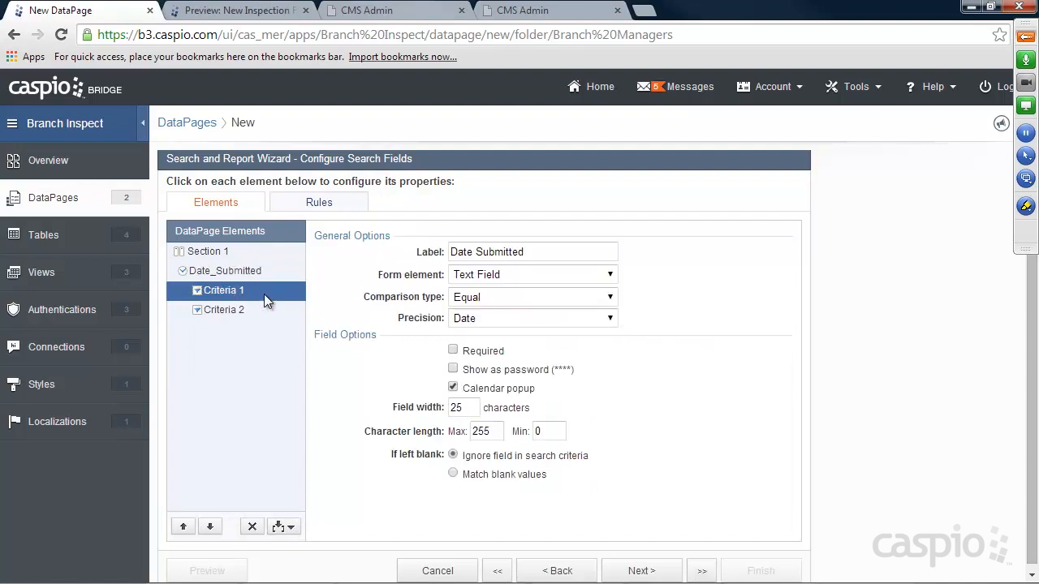
{"action": "left_click", "coordinate": [503, 297]}
{"action": "left_click", "coordinate": [506, 352]}
{"action": "left_click", "coordinate": [537, 251]}
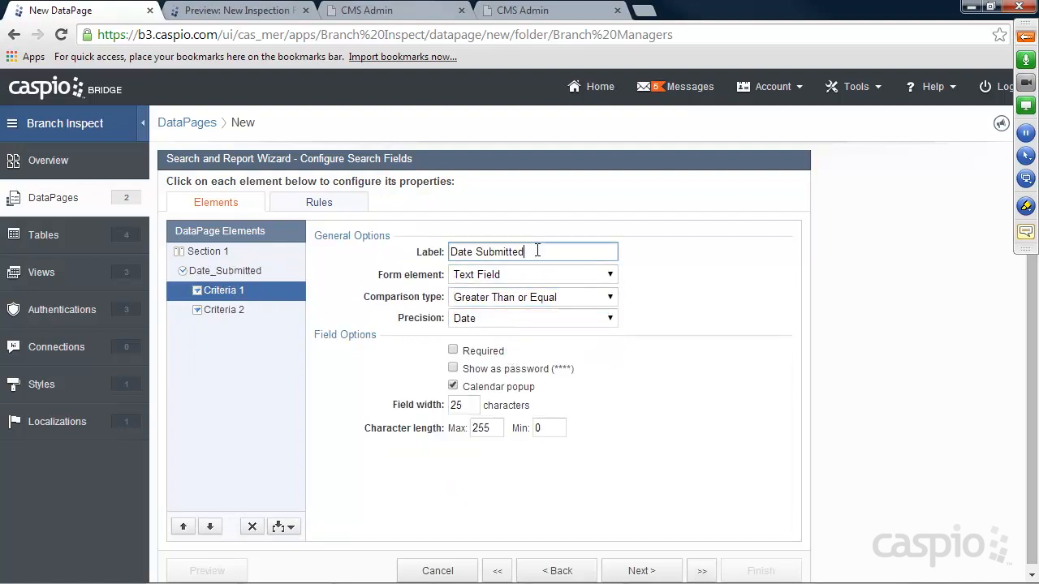
{"action": "type", "text": "(from)"}
Set Criteria 2 to Less Than or Equal, labelled '(to)'.
{"action": "left_click", "coordinate": [231, 310]}
{"action": "type", "text": "(to)"}
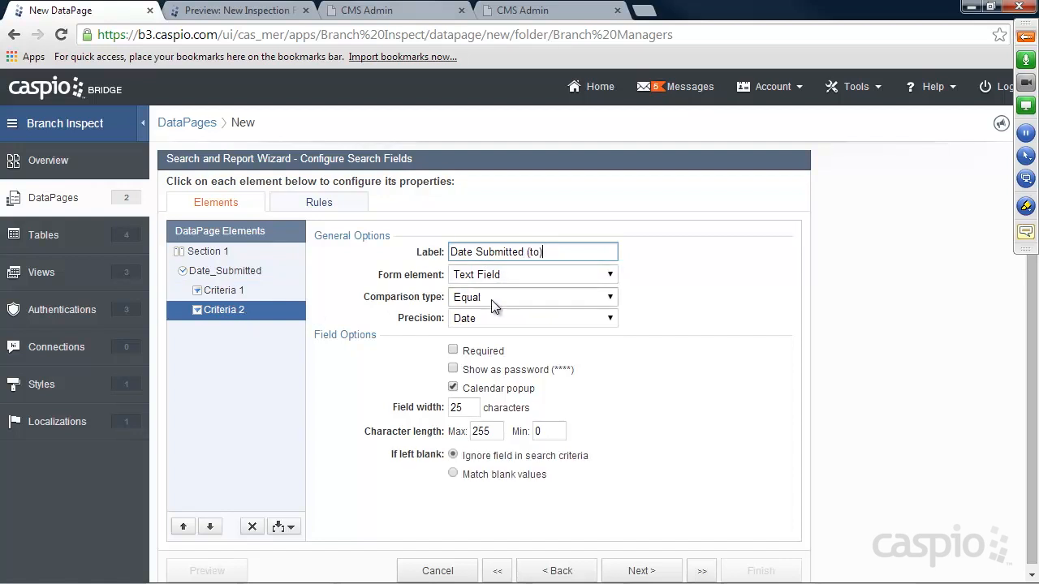
{"action": "left_click", "coordinate": [491, 298]}
{"action": "left_click", "coordinate": [499, 379]}
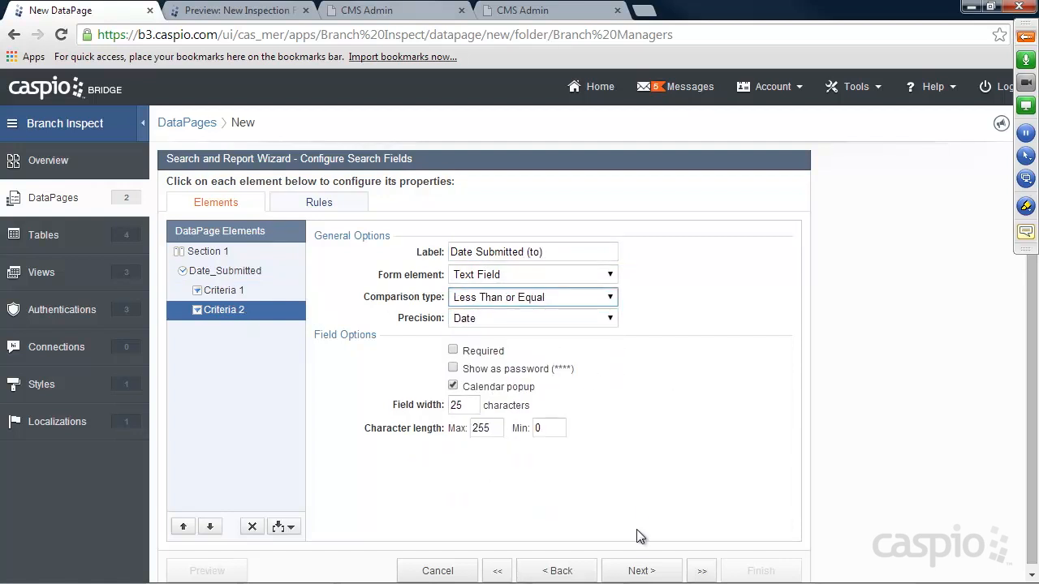
{"action": "left_click", "coordinate": [641, 572]}
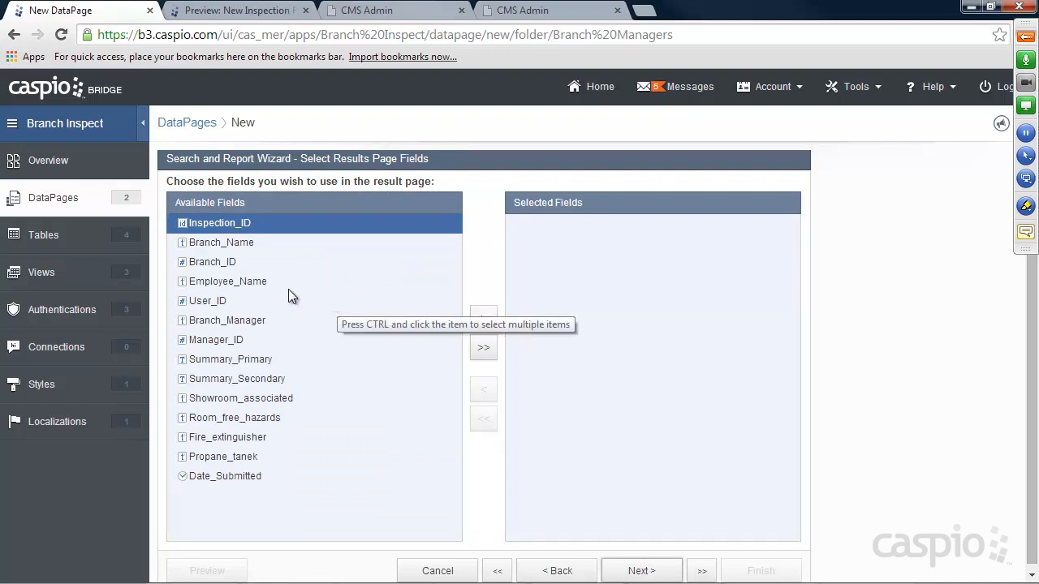
Add Date_Submitted and Employee_Name to the results page fields.
{"action": "left_click", "coordinate": [233, 475]}
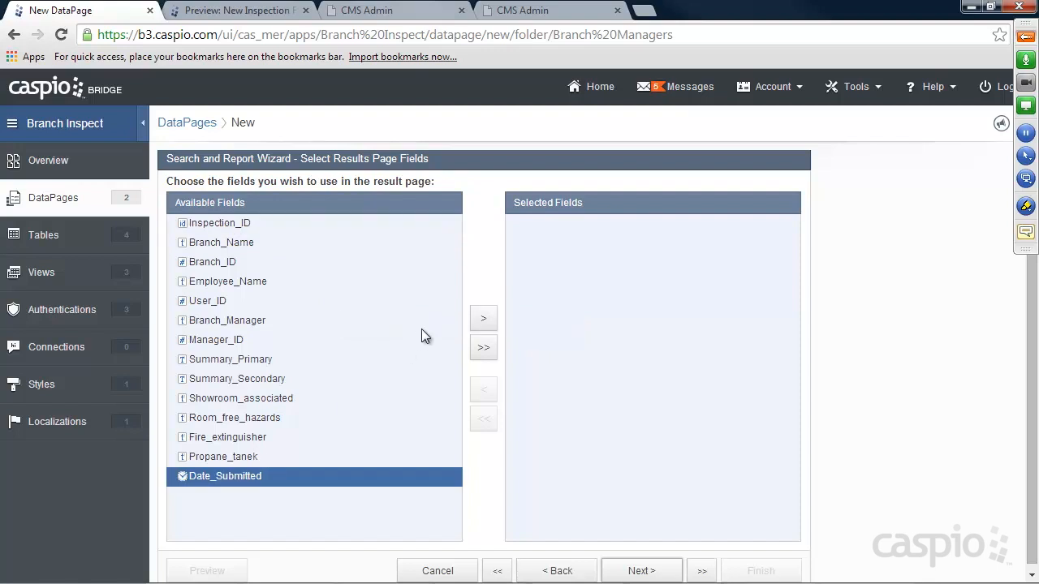
{"action": "left_click", "coordinate": [482, 322]}
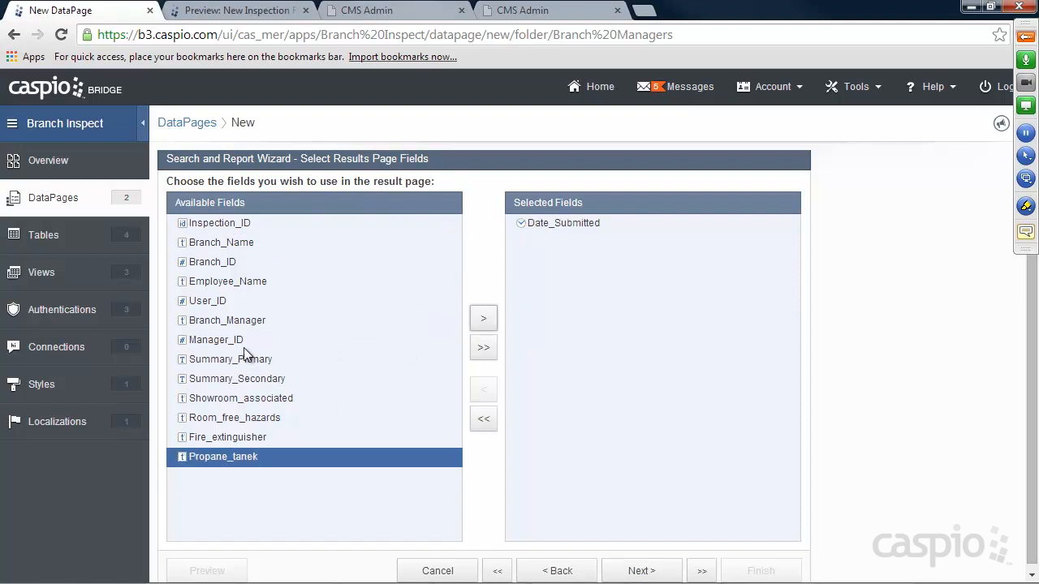
{"action": "left_click", "coordinate": [234, 282]}
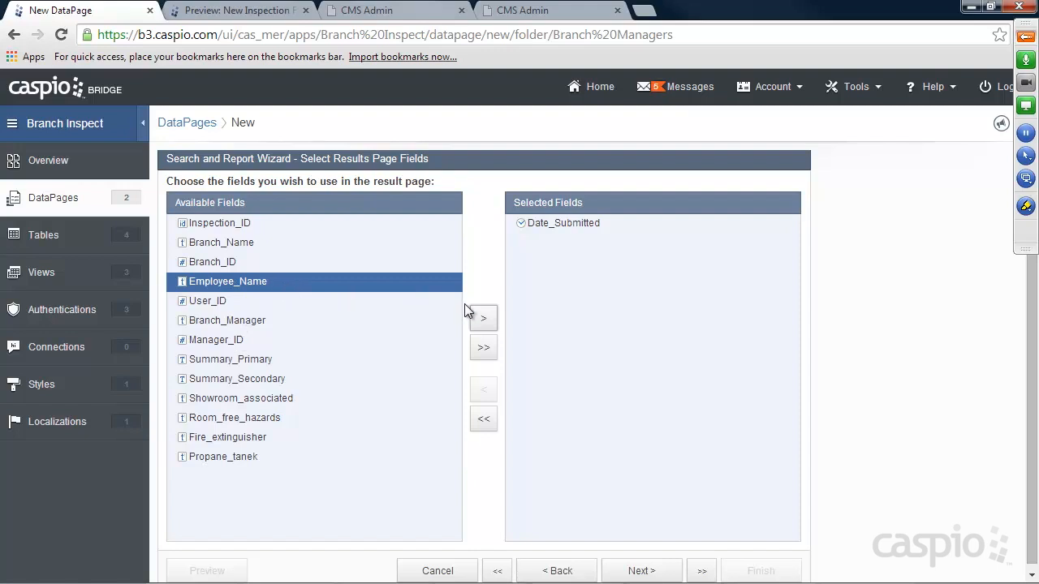
{"action": "left_click", "coordinate": [483, 317]}
{"action": "left_click", "coordinate": [641, 571]}
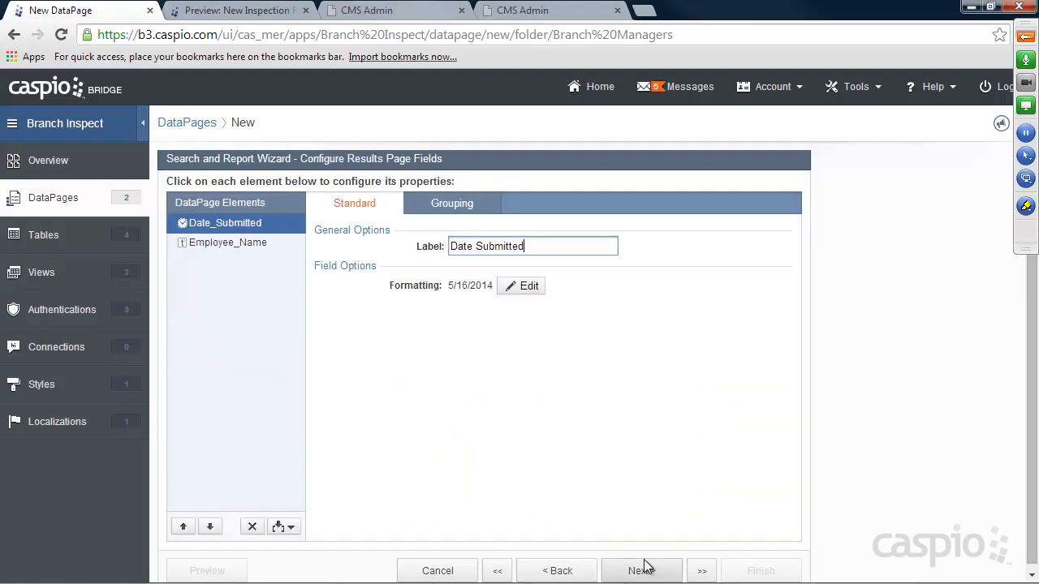
Relabel Employee_Name as 'Inspector Name' and keep the default result options.
{"action": "left_click", "coordinate": [226, 247]}
{"action": "left_click_drag", "start_coordinate": [550, 244], "coordinate": [378, 247]}
{"action": "type", "text": "Su"}
{"action": "key", "text": "BackSpace"}
{"action": "key", "text": "BackSpace"}
{"action": "type", "text": "Inspector Name"}
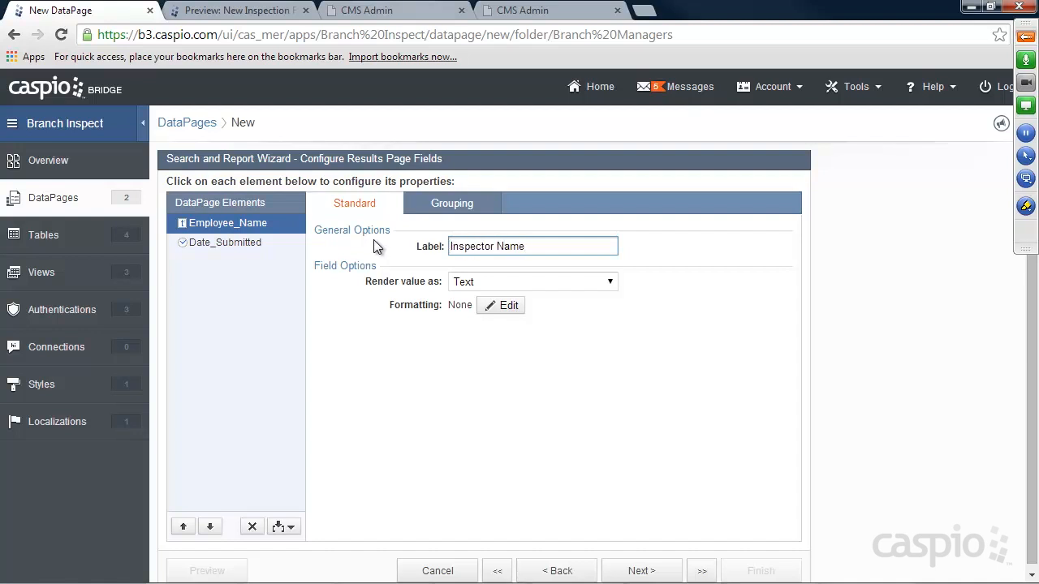
{"action": "left_click", "coordinate": [219, 247]}
{"action": "left_click", "coordinate": [659, 570]}
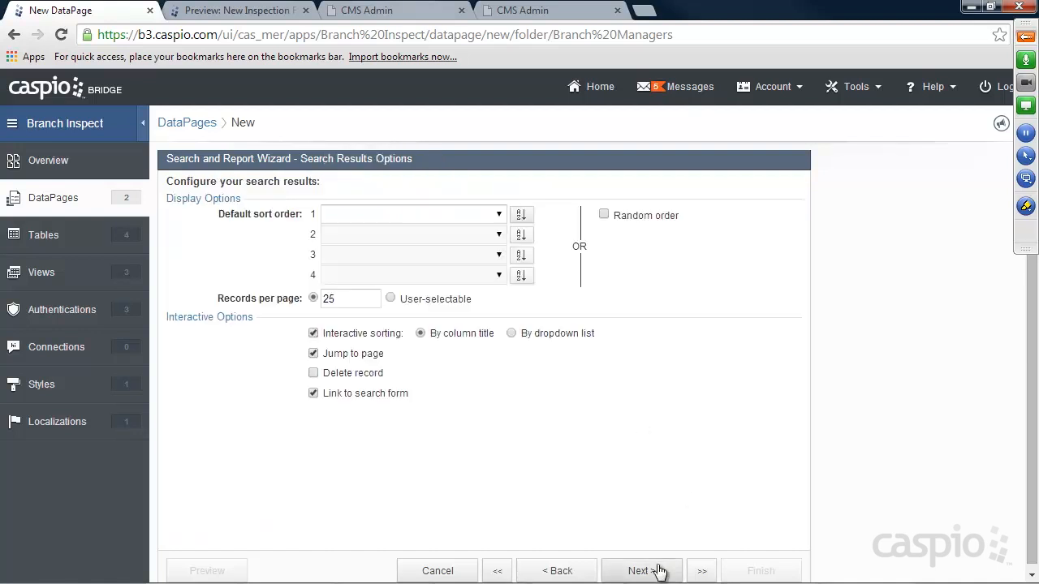
{"action": "left_click", "coordinate": [659, 570]}
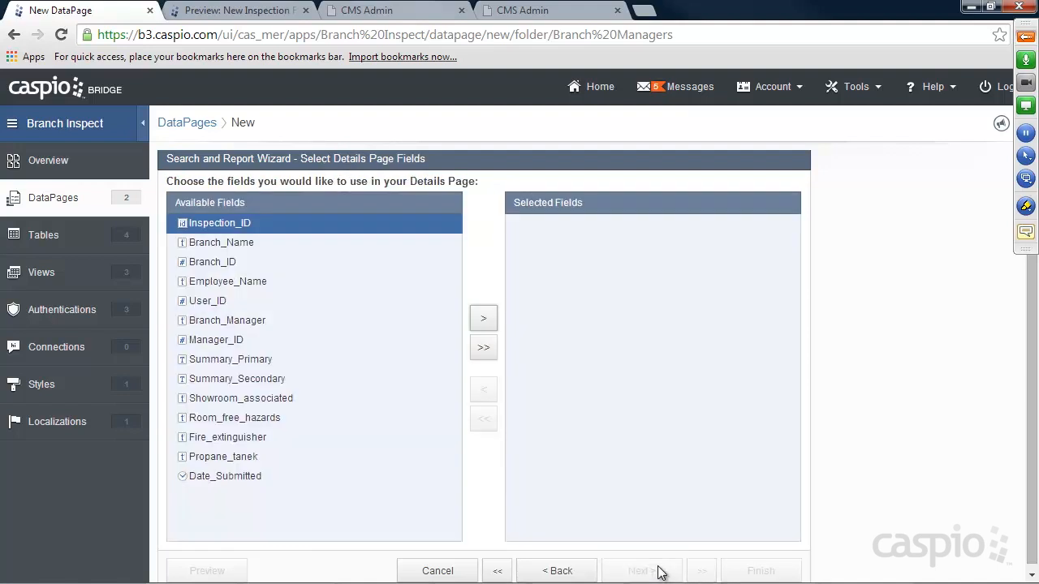
Add Employee_Name, Summary_Primary through Propane_tanek, and Date_Submitted to the Details page.
{"action": "left_click", "coordinate": [659, 571]}
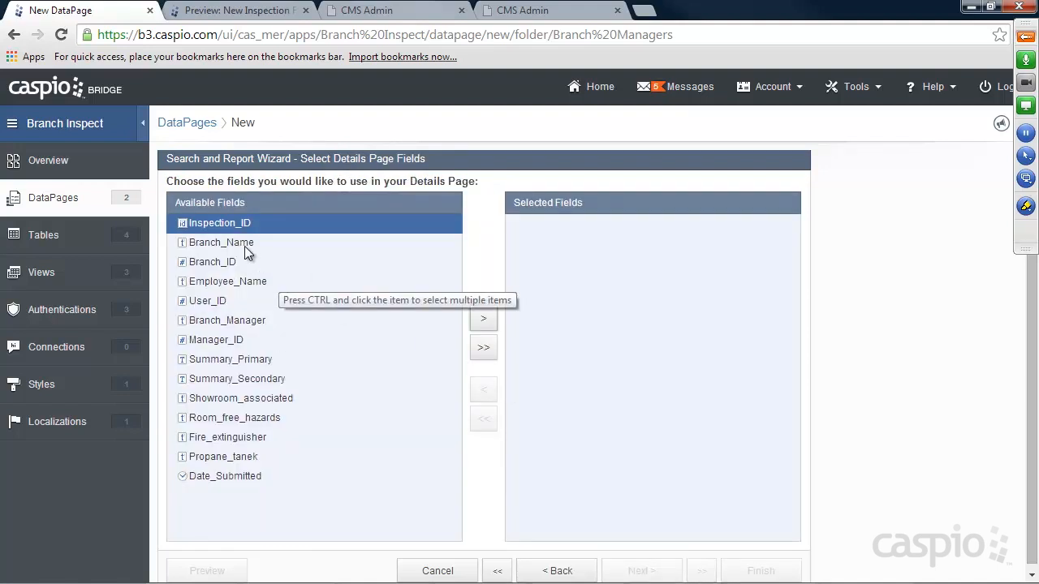
{"action": "left_click", "coordinate": [226, 281]}
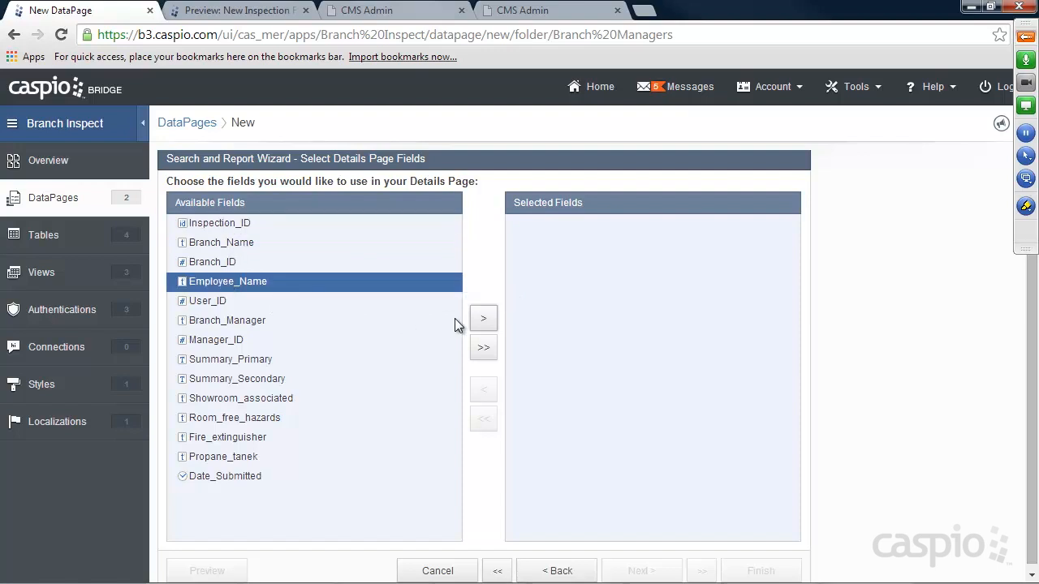
{"action": "left_click", "coordinate": [483, 319]}
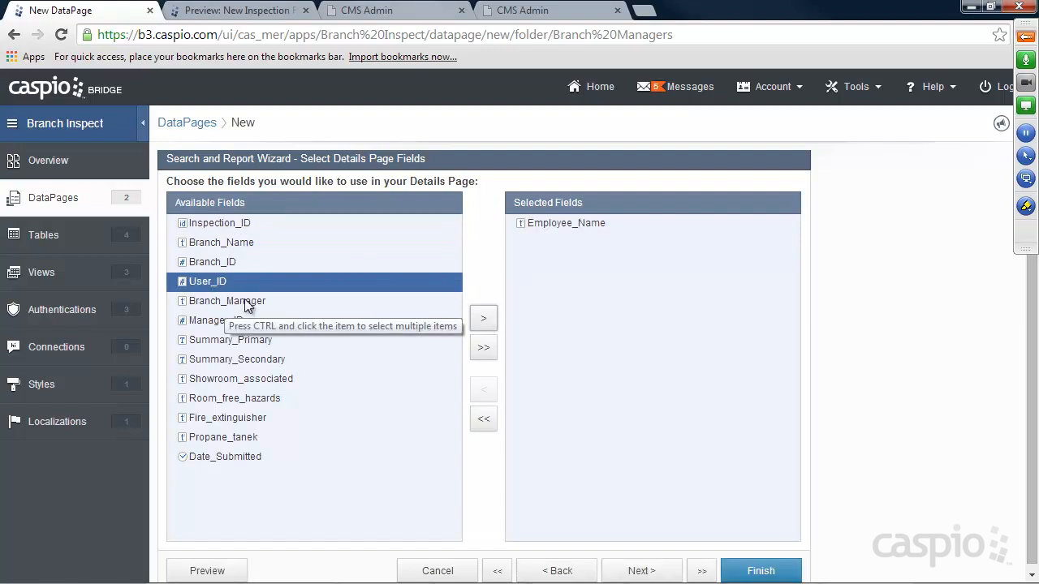
{"action": "left_click", "coordinate": [235, 341]}
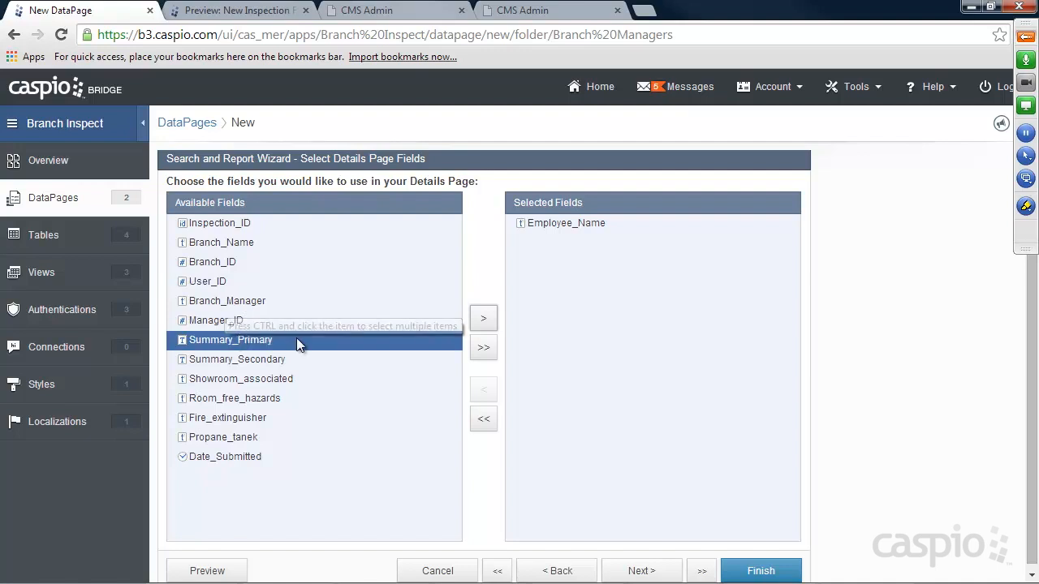
{"action": "left_click", "coordinate": [483, 321]}
{"action": "left_click", "coordinate": [483, 321]}
{"action": "left_click", "coordinate": [484, 320]}
{"action": "left_click", "coordinate": [484, 320]}
{"action": "left_click", "coordinate": [484, 321]}
{"action": "left_click", "coordinate": [485, 321]}
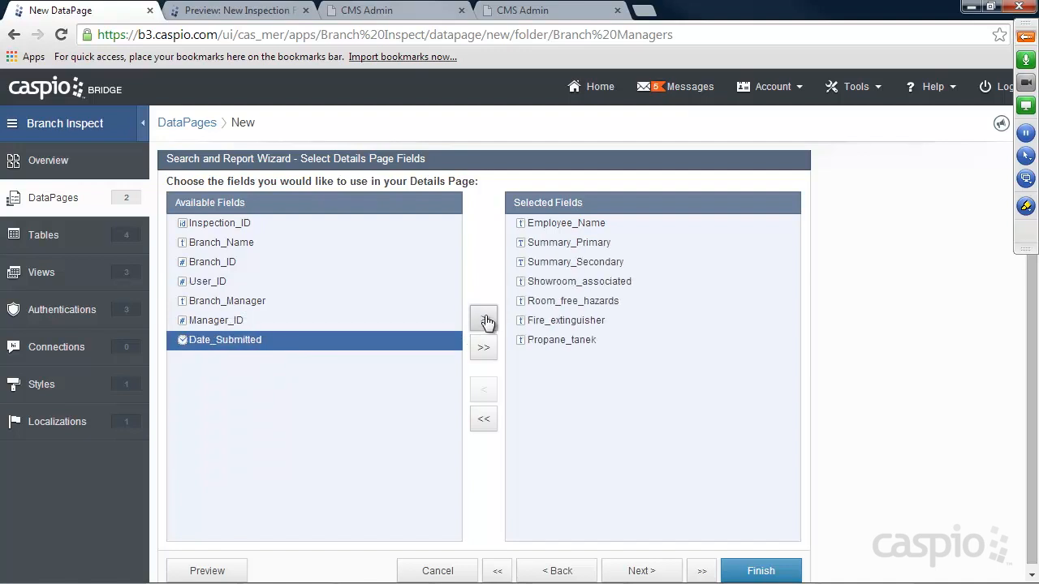
{"action": "left_click", "coordinate": [485, 321]}
{"action": "left_click", "coordinate": [643, 572]}
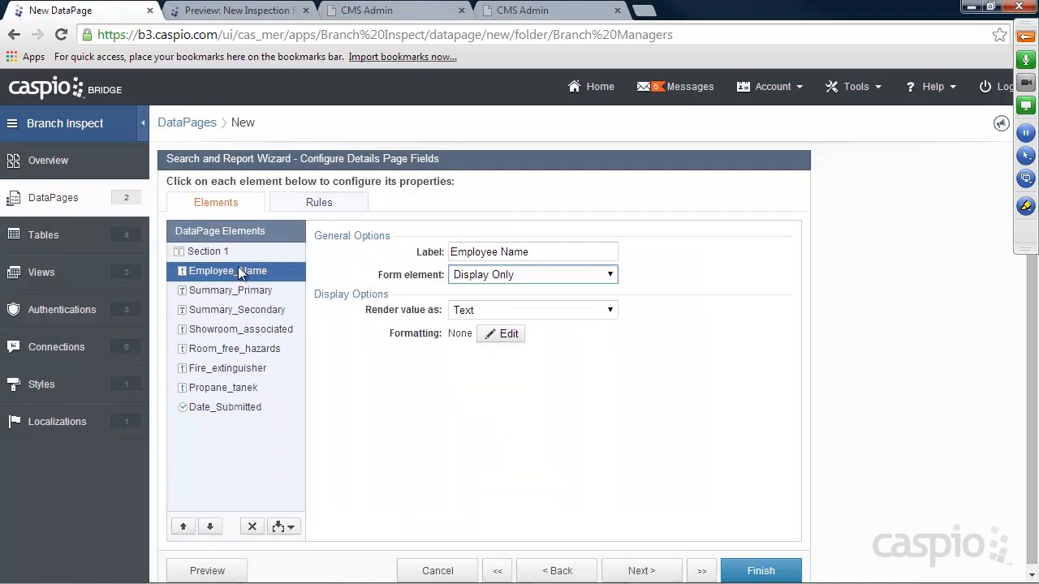
Relabel Employee_Name as 'Inspector Name' and review the other Details field labels.
{"action": "left_click", "coordinate": [430, 252]}
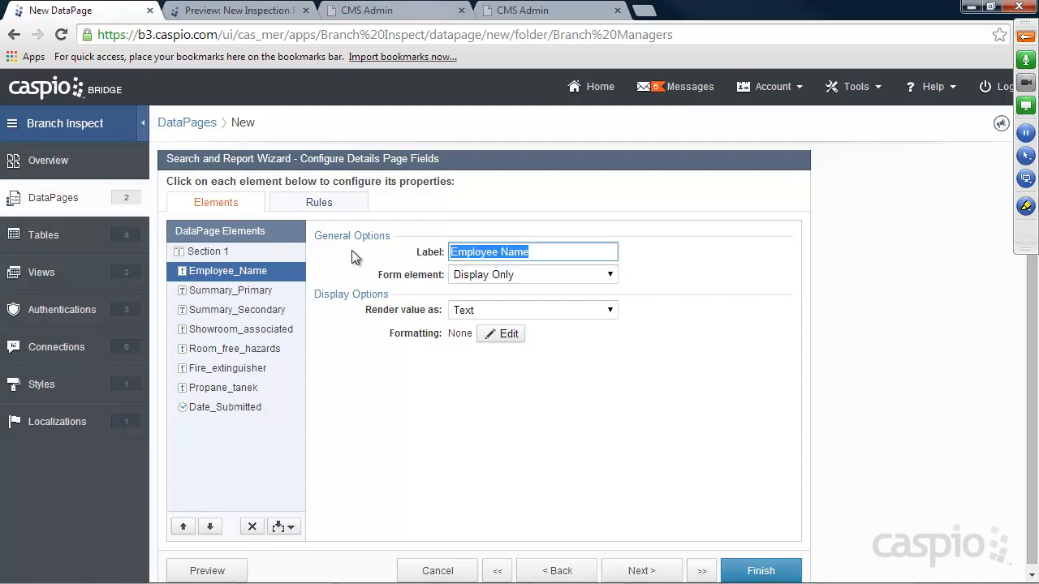
{"action": "type", "text": "Inspector Name"}
{"action": "left_click", "coordinate": [268, 290]}
{"action": "left_click", "coordinate": [259, 309]}
{"action": "left_click", "coordinate": [261, 329]}
{"action": "left_click", "coordinate": [260, 348]}
{"action": "left_click", "coordinate": [252, 368]}
{"action": "left_click", "coordinate": [247, 387]}
{"action": "left_click", "coordinate": [244, 405]}
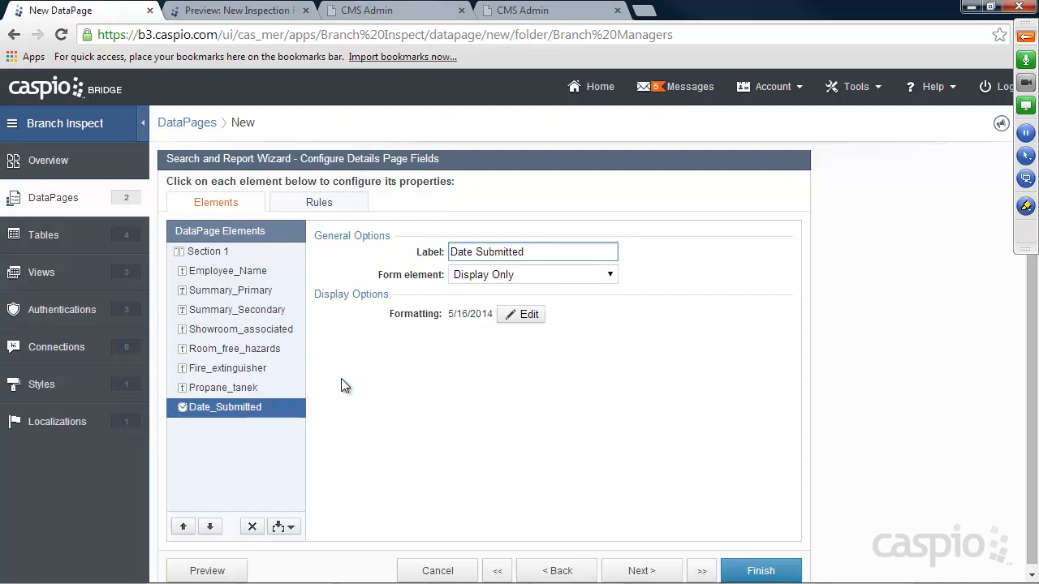
{"action": "mouse_move", "coordinate": [767, 562]}
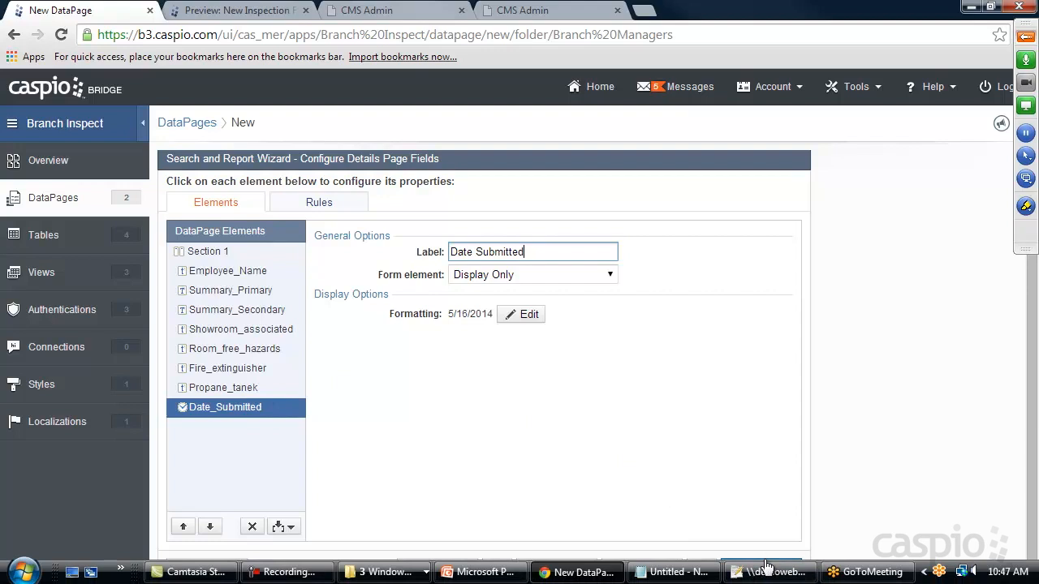
Finish View My Inspections, enable its deployment, and copy the embed code.
{"action": "left_click", "coordinate": [761, 568]}
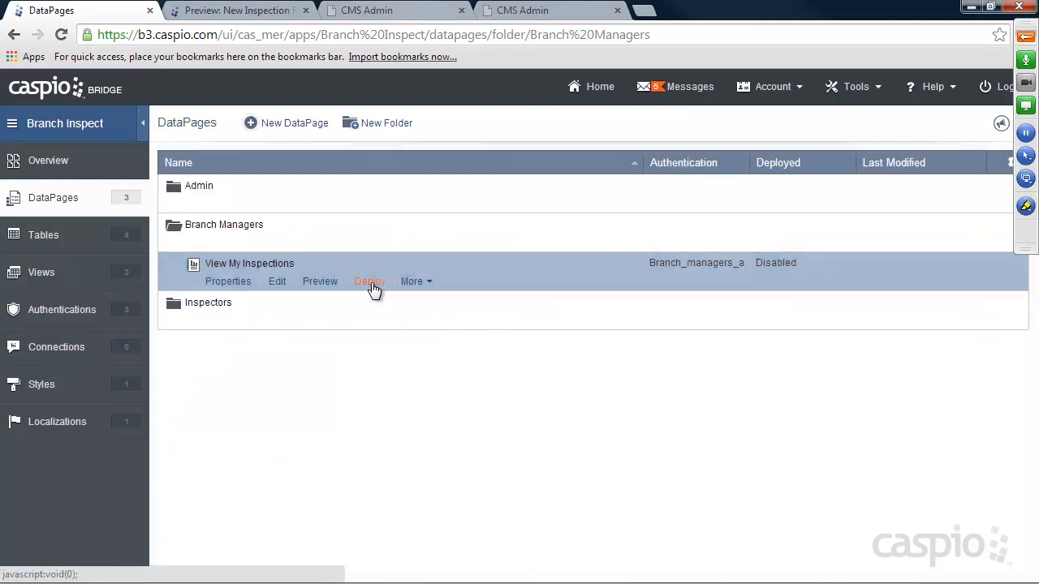
{"action": "left_click", "coordinate": [369, 284]}
{"action": "left_click", "coordinate": [439, 153]}
{"action": "left_click", "coordinate": [457, 340]}
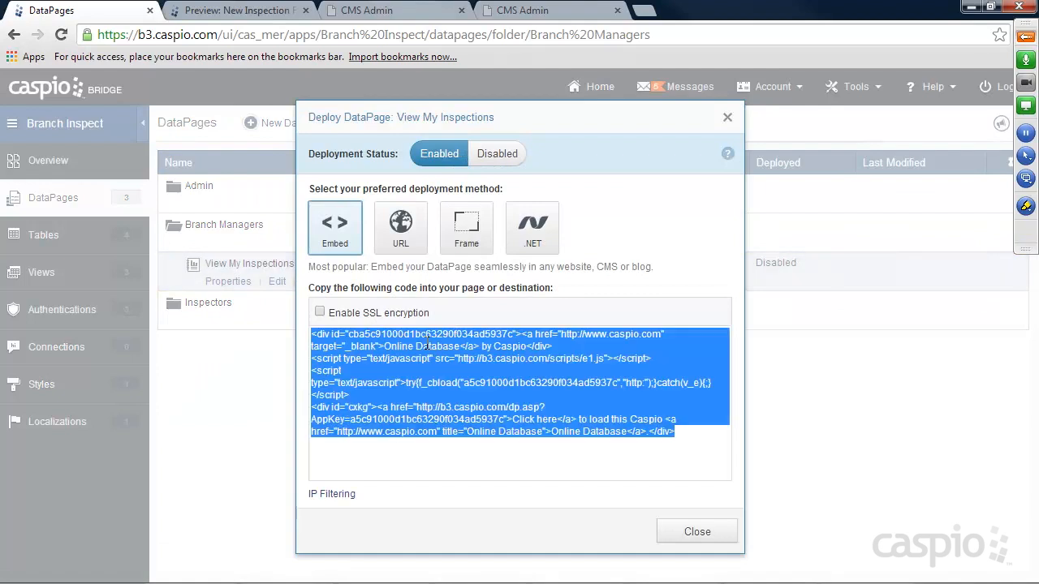
{"action": "right_click", "coordinate": [457, 341]}
{"action": "left_click", "coordinate": [478, 136]}
{"action": "left_click", "coordinate": [696, 532]}
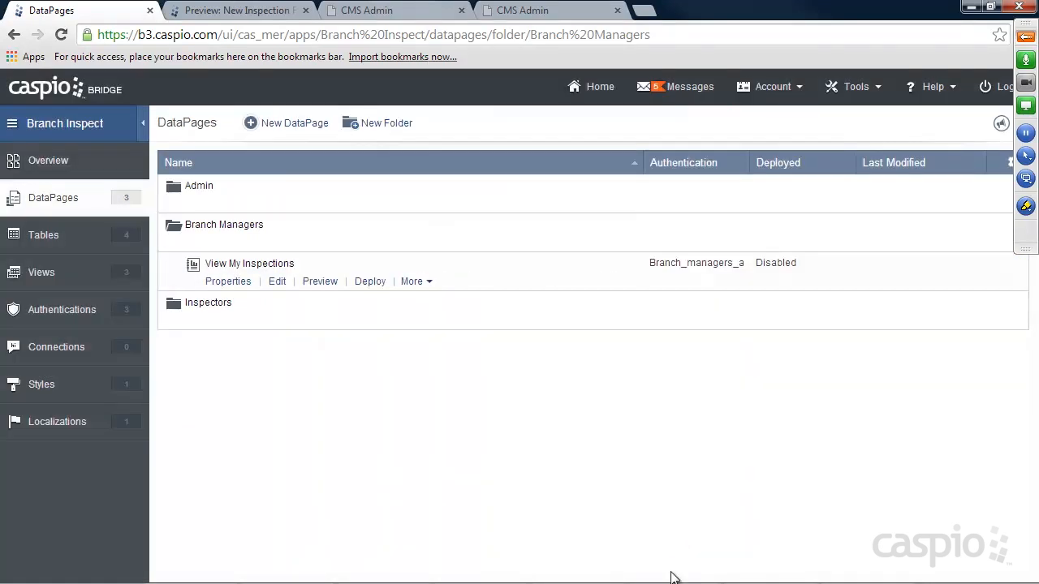
Paste the embed code over 'Placeholder' in b.html and save the file.
{"action": "left_click", "coordinate": [750, 575]}
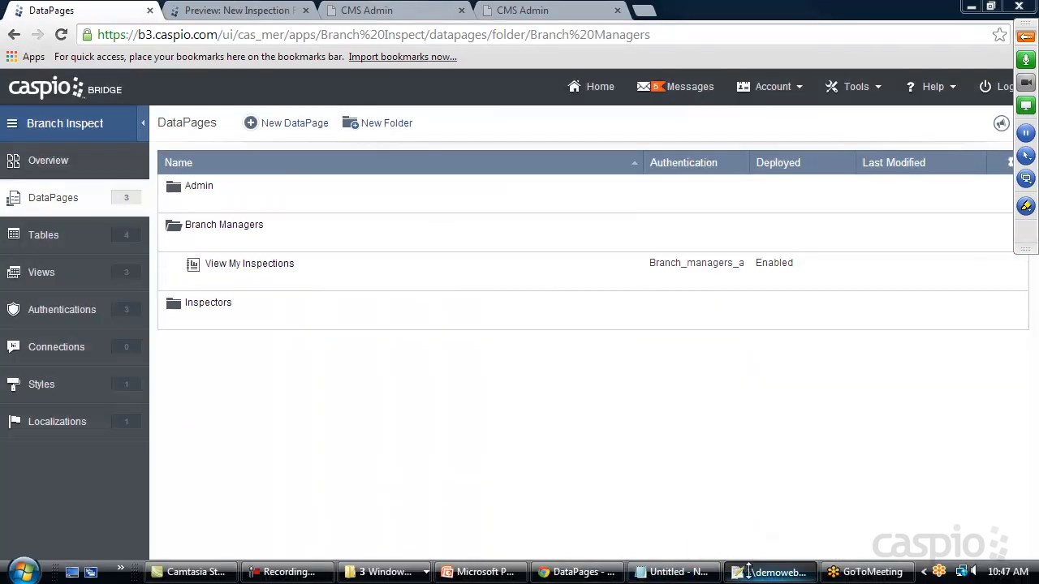
{"action": "left_click", "coordinate": [25, 69]}
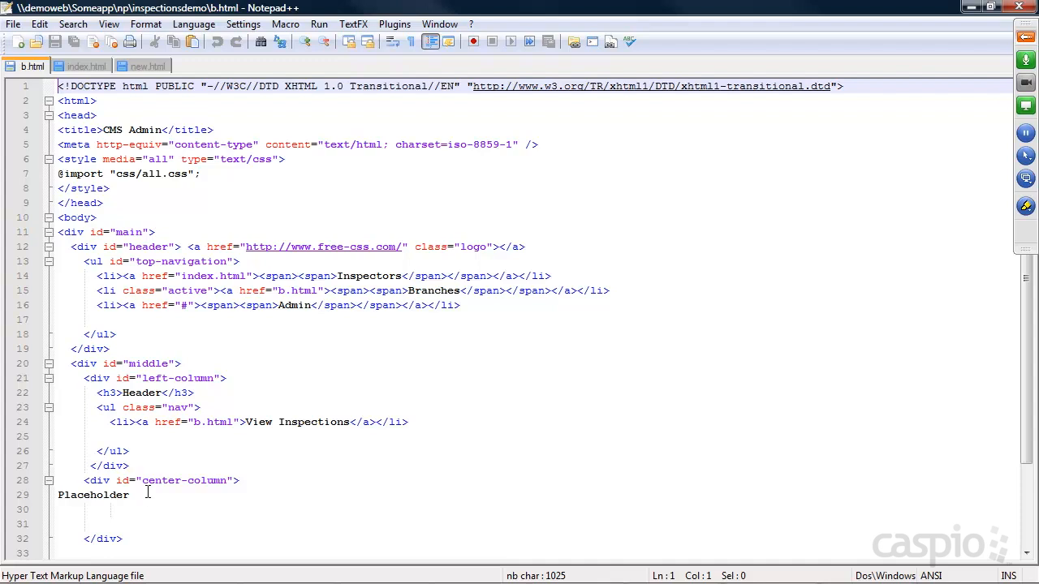
{"action": "double_click", "coordinate": [71, 495]}
{"action": "key", "text": "ctrl+v"}
{"action": "key", "text": "ctrl+s"}
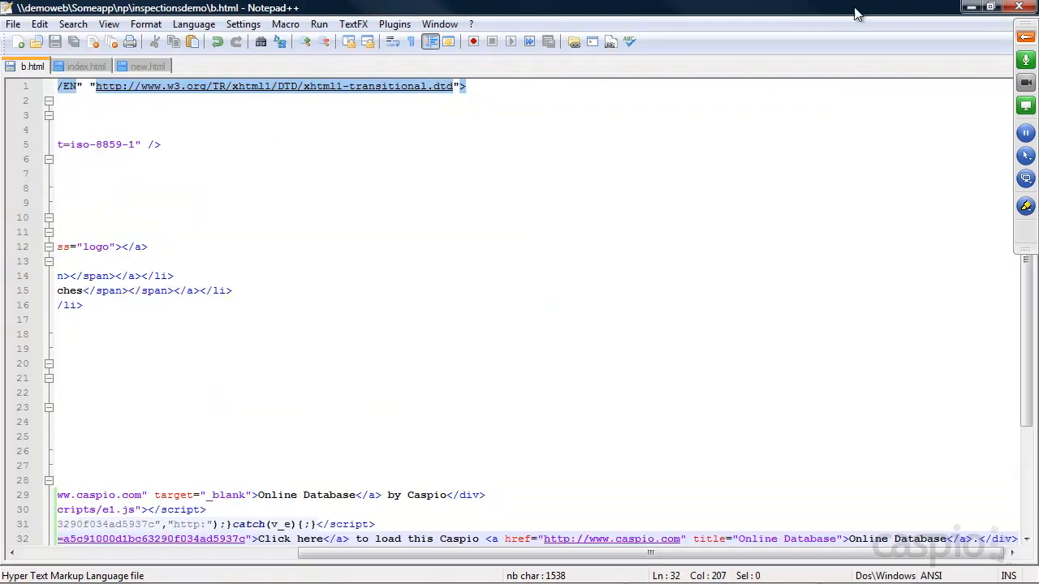
{"action": "left_click", "coordinate": [972, 7]}
Reload the Branches page, sign in with the manager's e-mail and password, and run the search.
{"action": "left_click", "coordinate": [522, 10]}
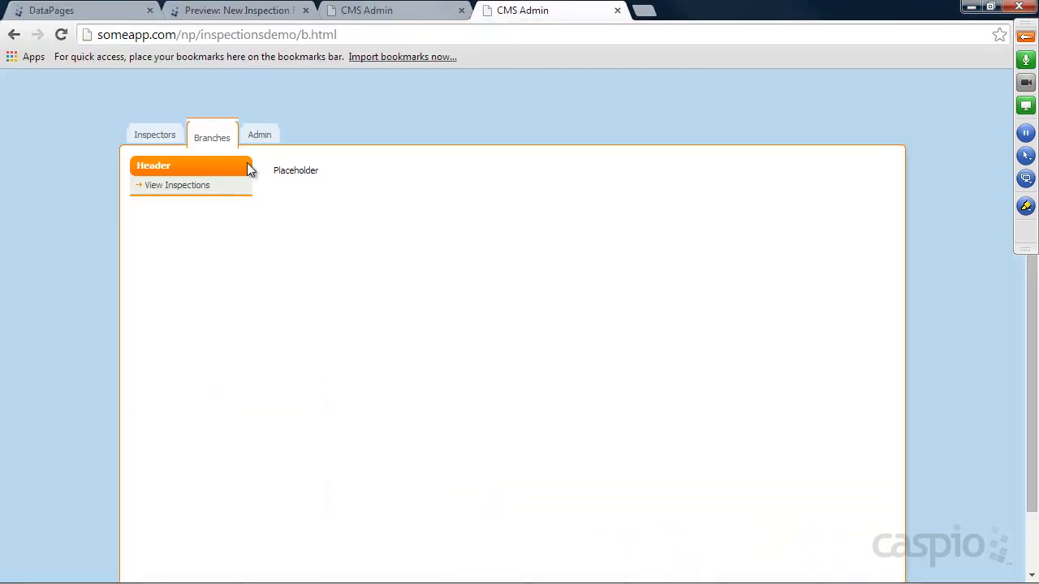
{"action": "left_click", "coordinate": [61, 32]}
{"action": "left_click", "coordinate": [395, 177]}
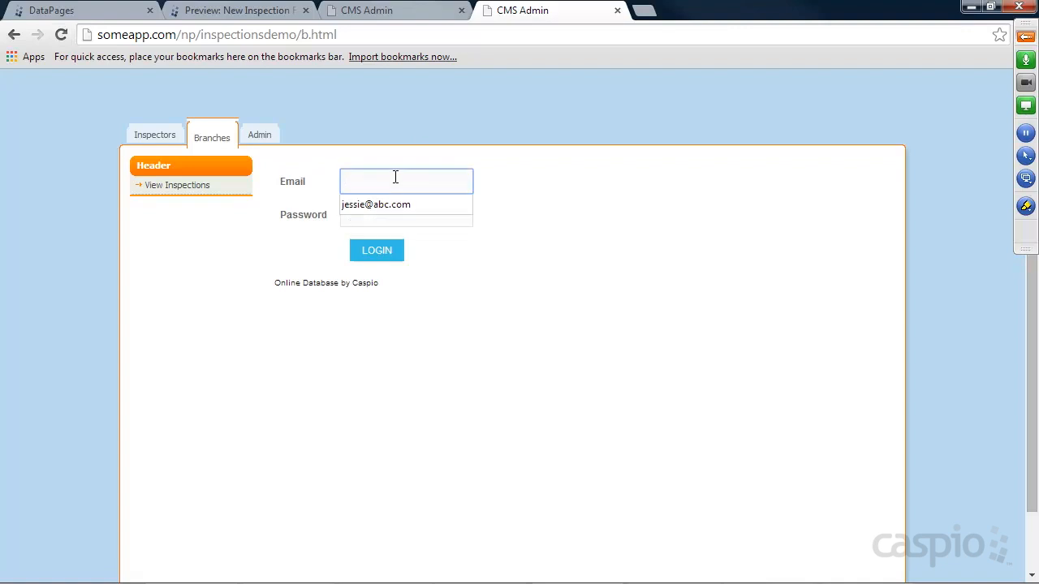
{"action": "key", "text": "Tab"}
{"action": "type", "text": "12"}
{"action": "key", "text": "Return"}
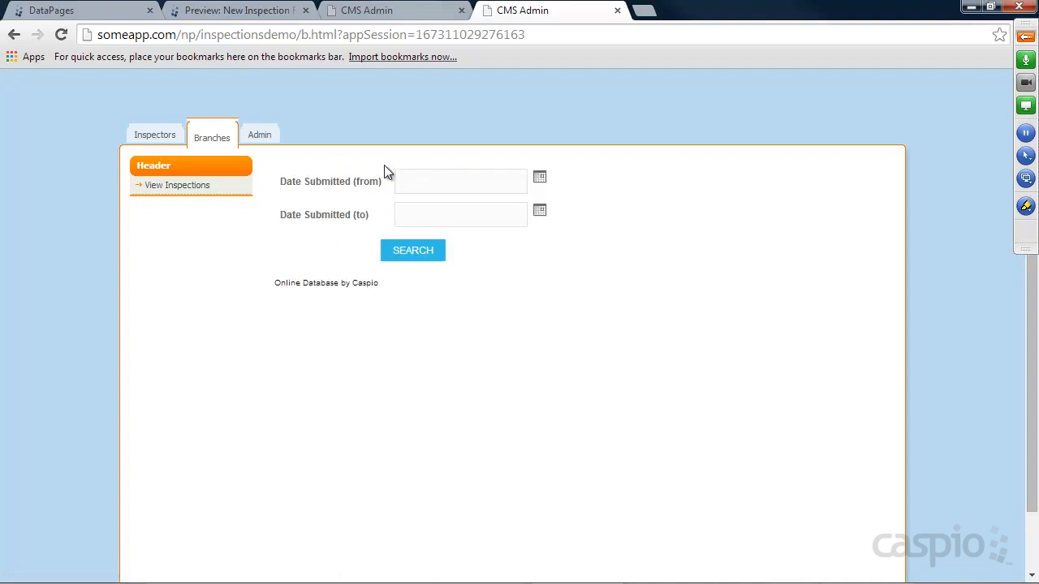
{"action": "left_click", "coordinate": [416, 255]}
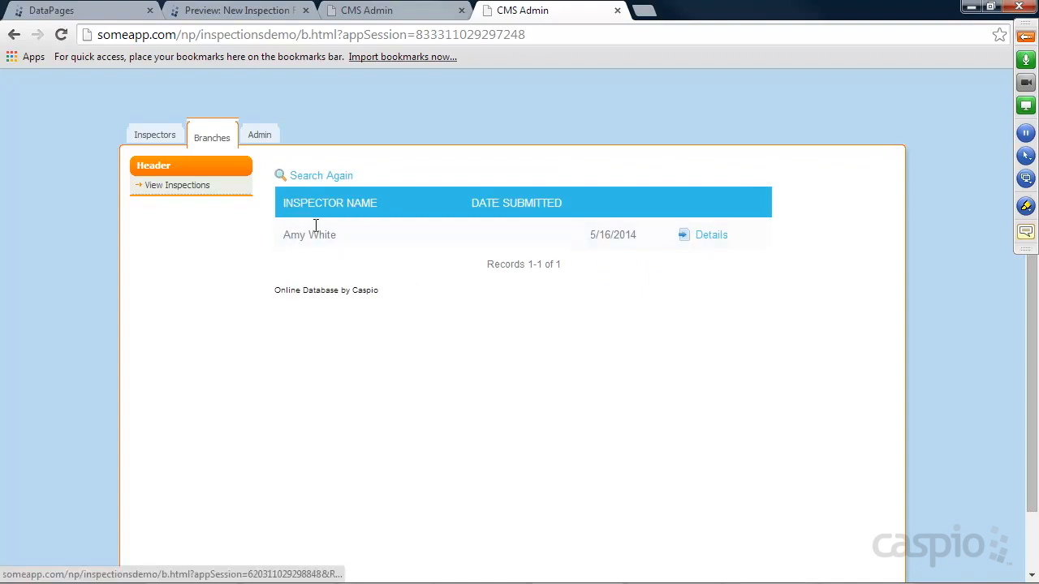
Open the Details of the listed 5/16/2014 inspection.
{"action": "left_click", "coordinate": [708, 237]}
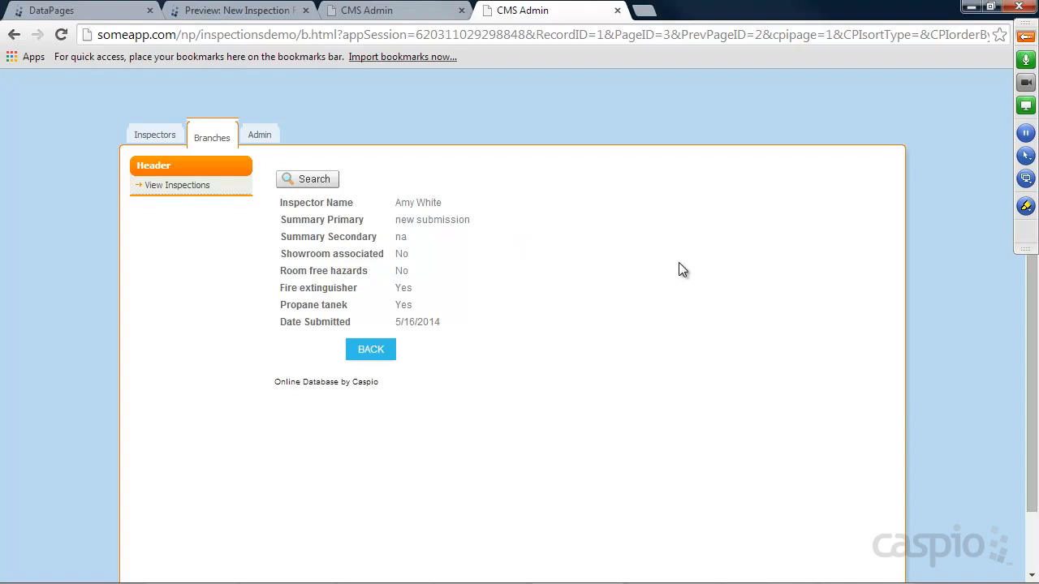
Unmute all attendees from the Attendees list in the GoToMeeting control panel.
{"action": "left_click", "coordinate": [1026, 36]}
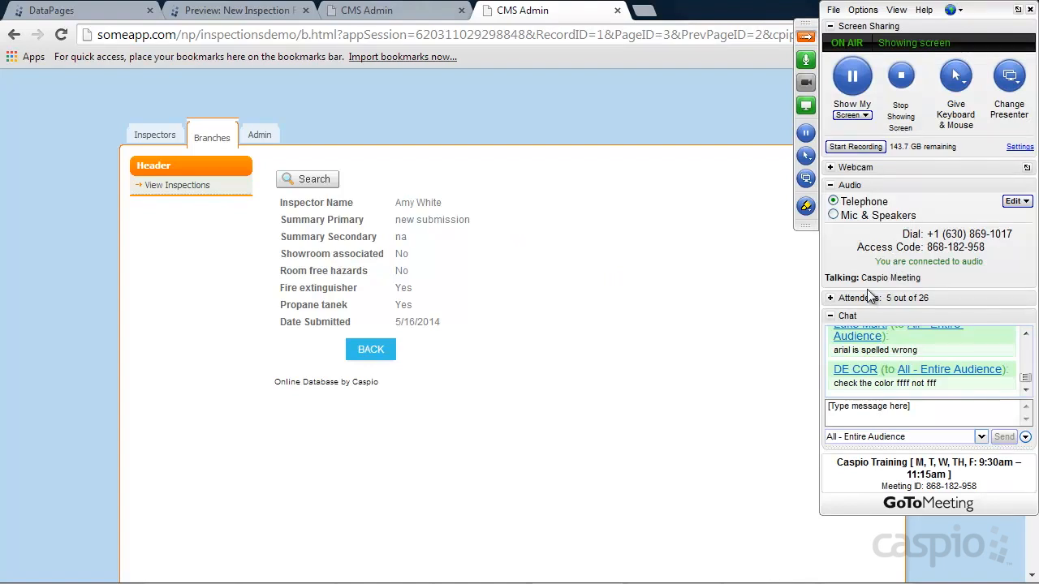
{"action": "left_click", "coordinate": [831, 300]}
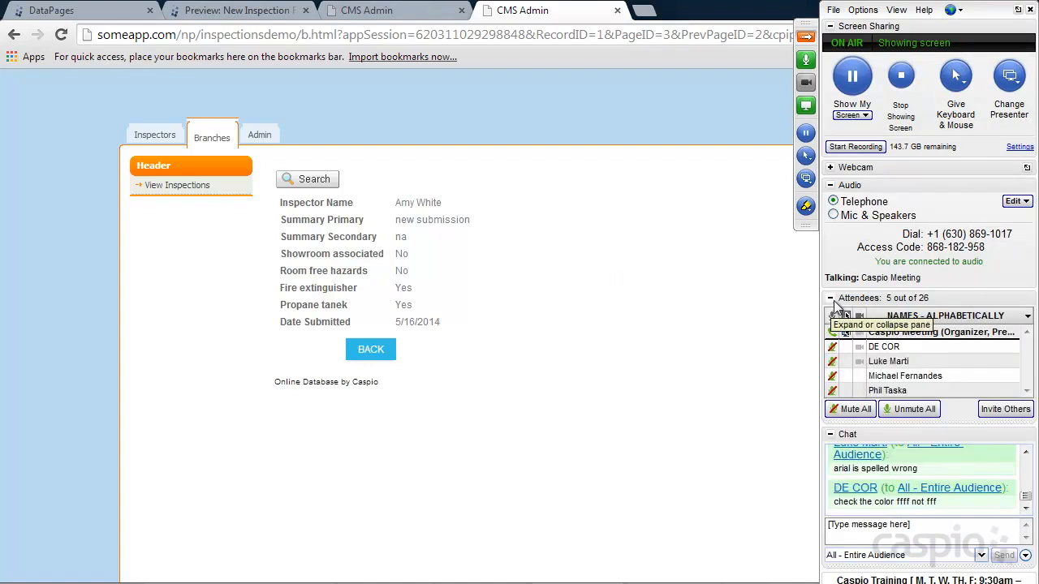
{"action": "left_click", "coordinate": [913, 412]}
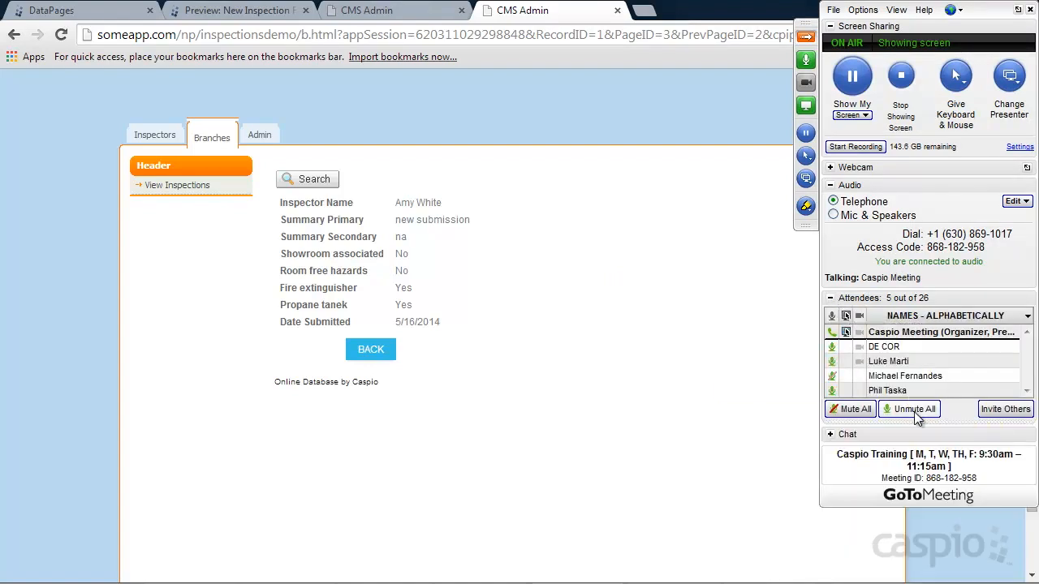